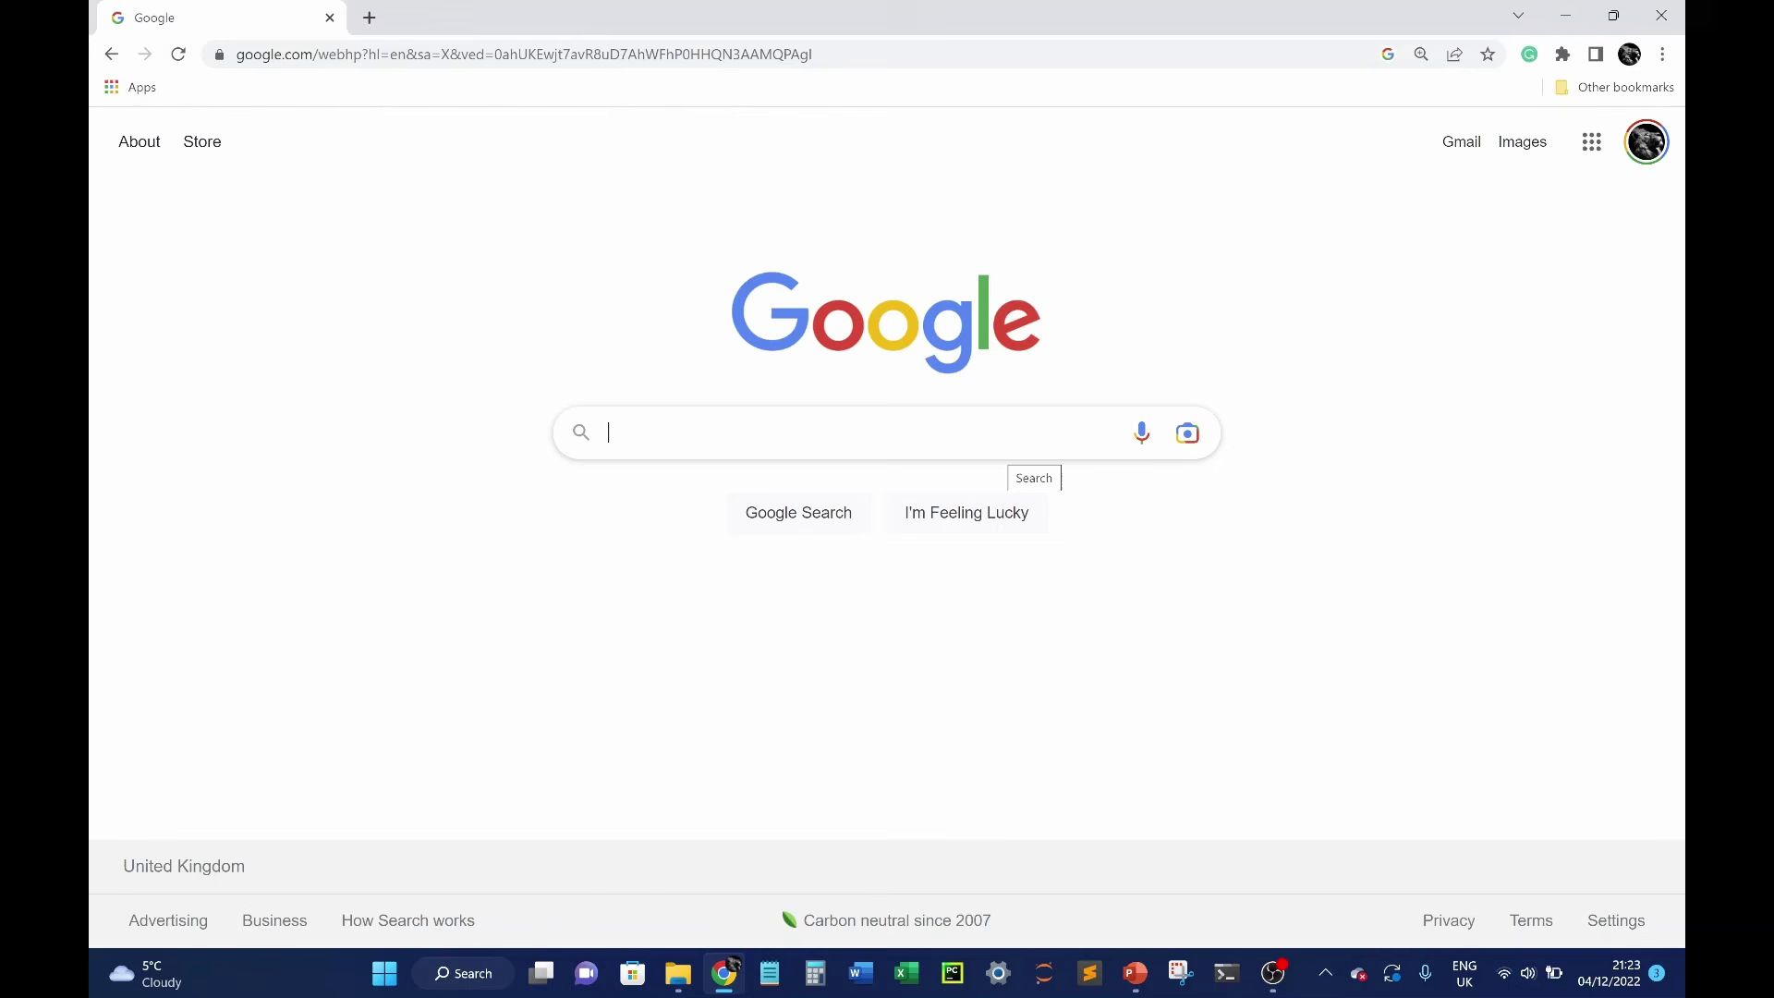
- Search Google for 'git hub apis'
left_click(1009, 441)
type("git")
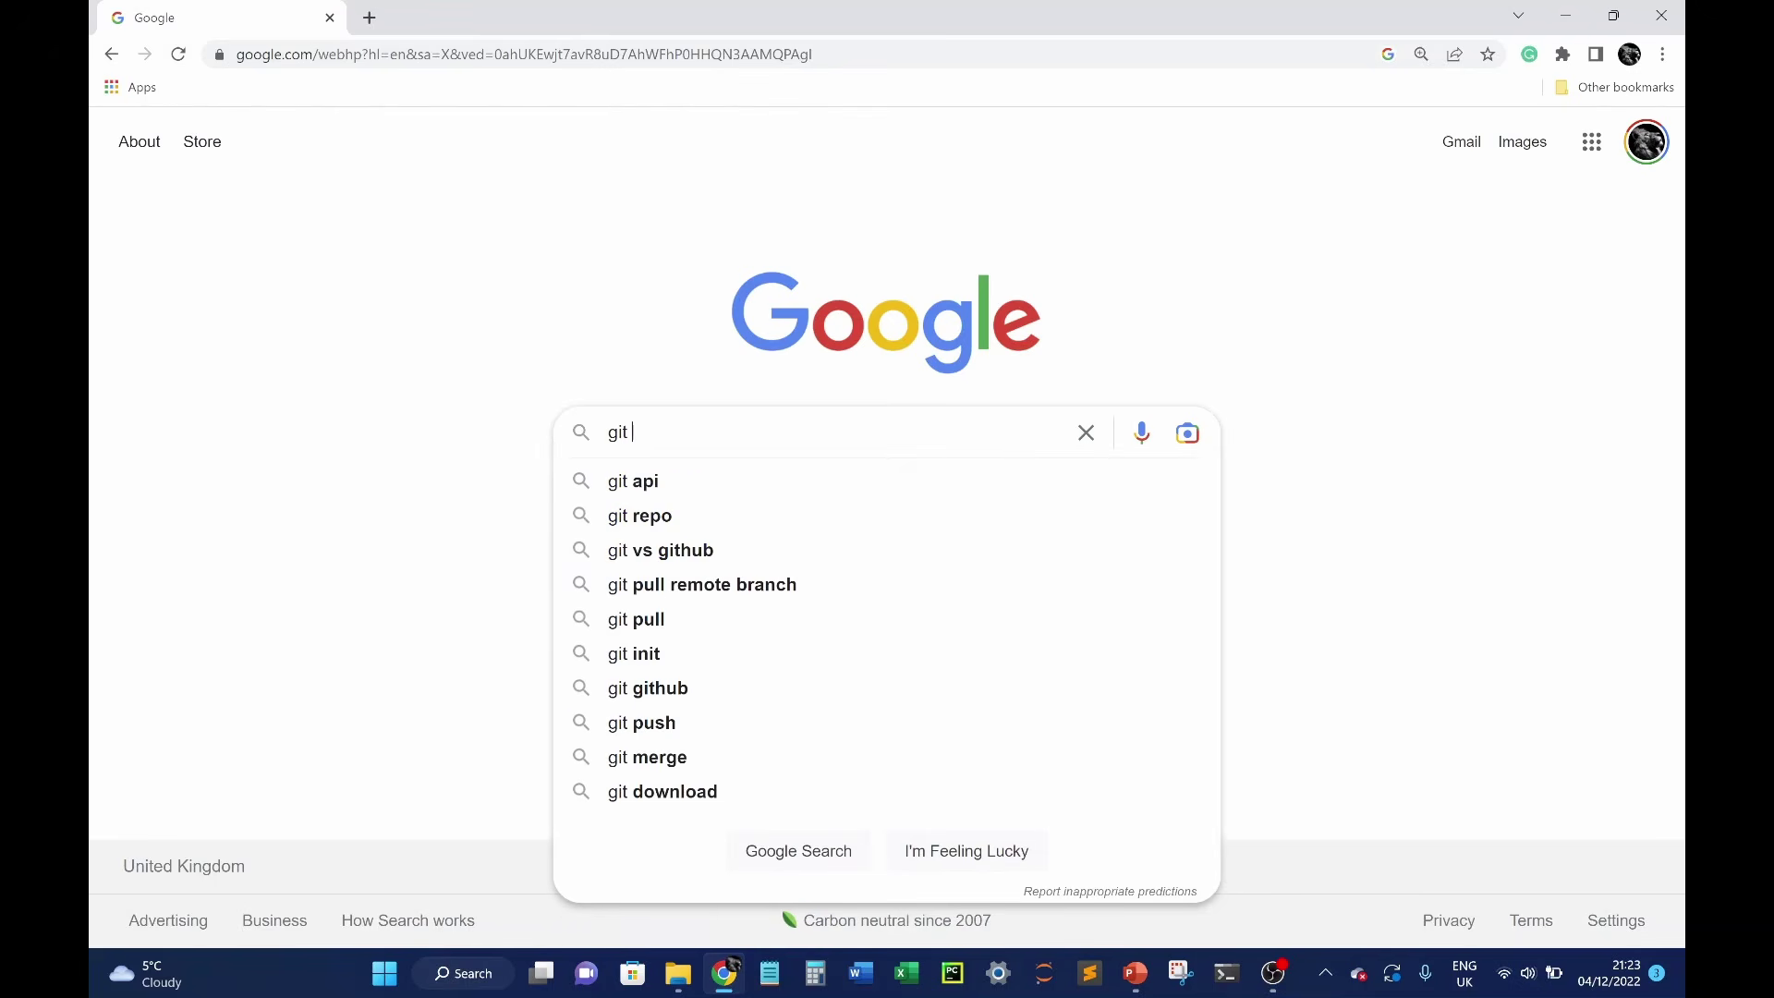
type(" hub apis")
key("Return")
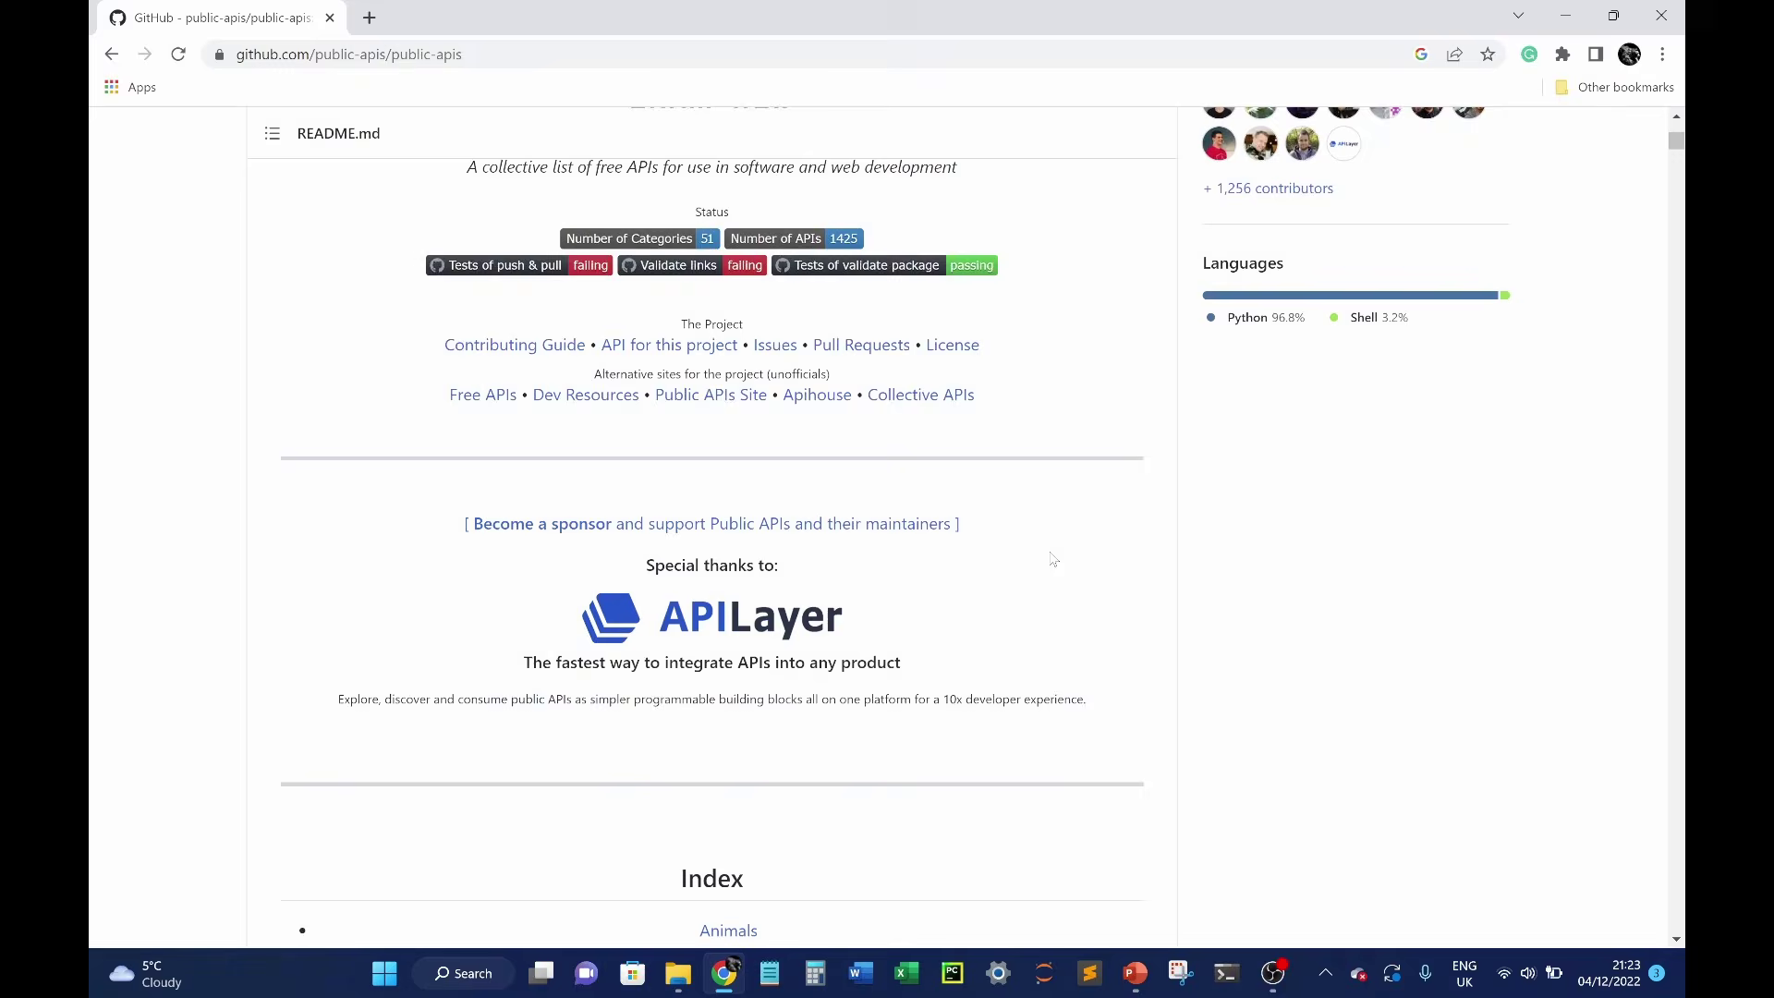
- Scroll through the public-apis README category index down to the Animals table
scroll(716, 287, "up", 2)
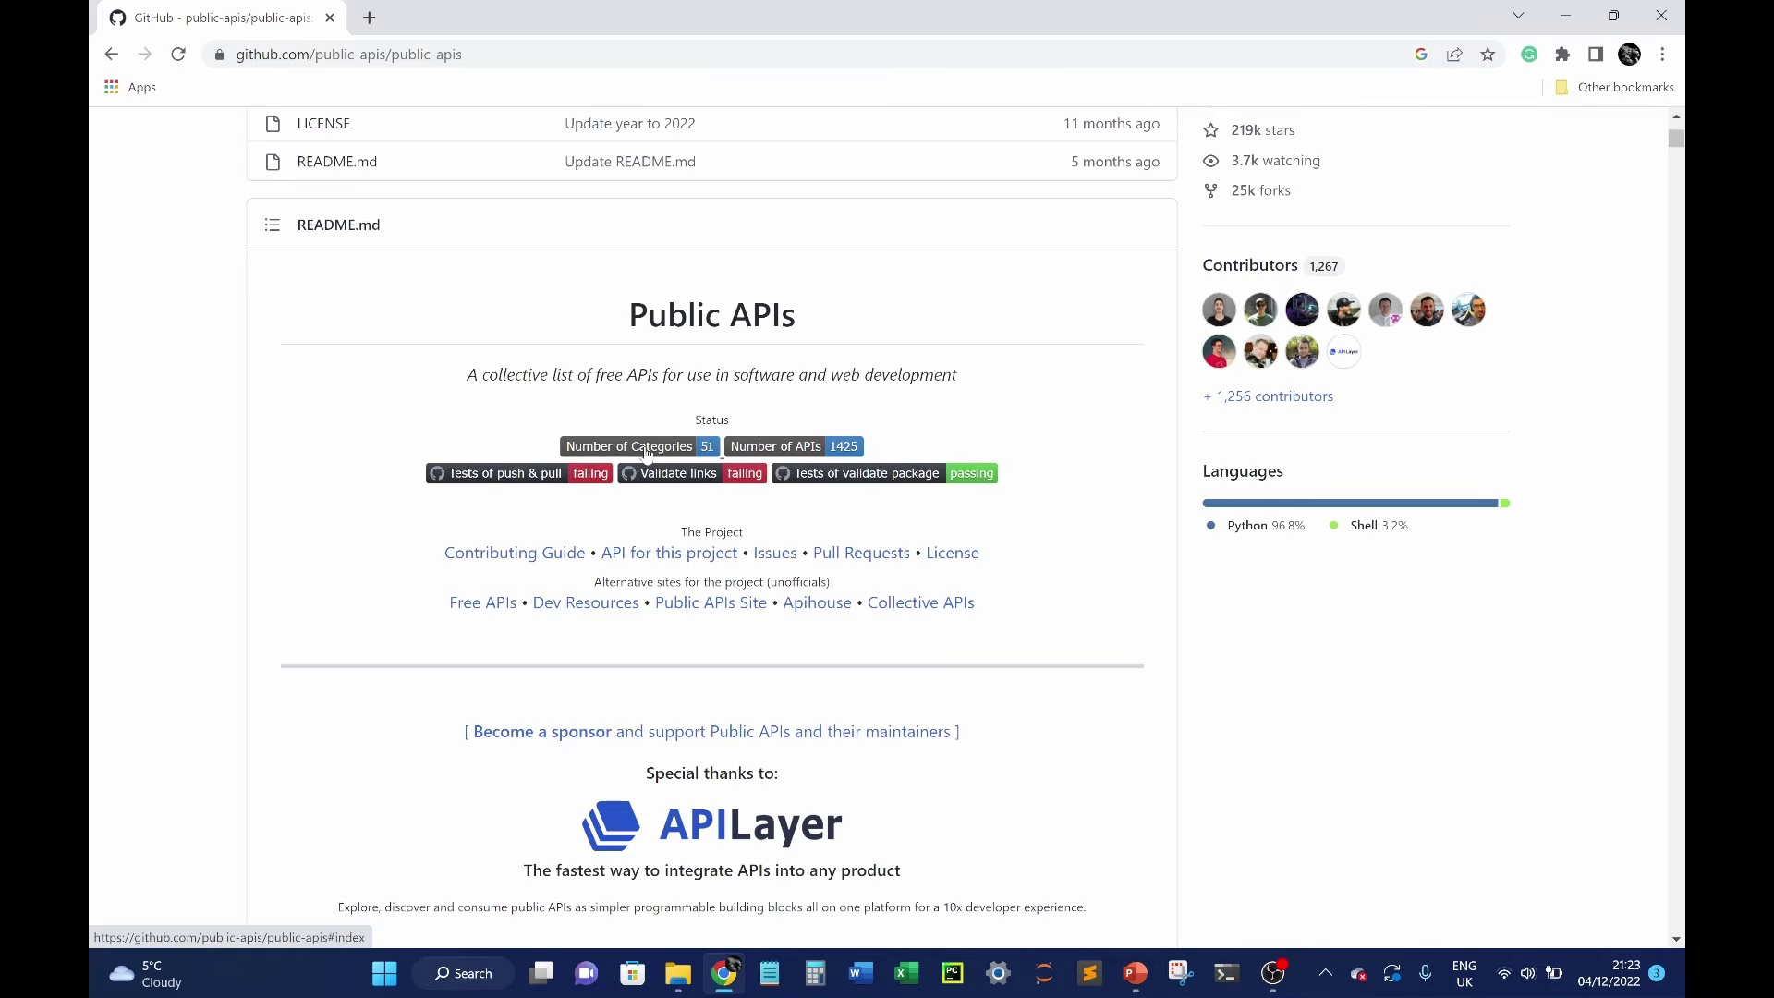
scroll(647, 452, "down", 8)
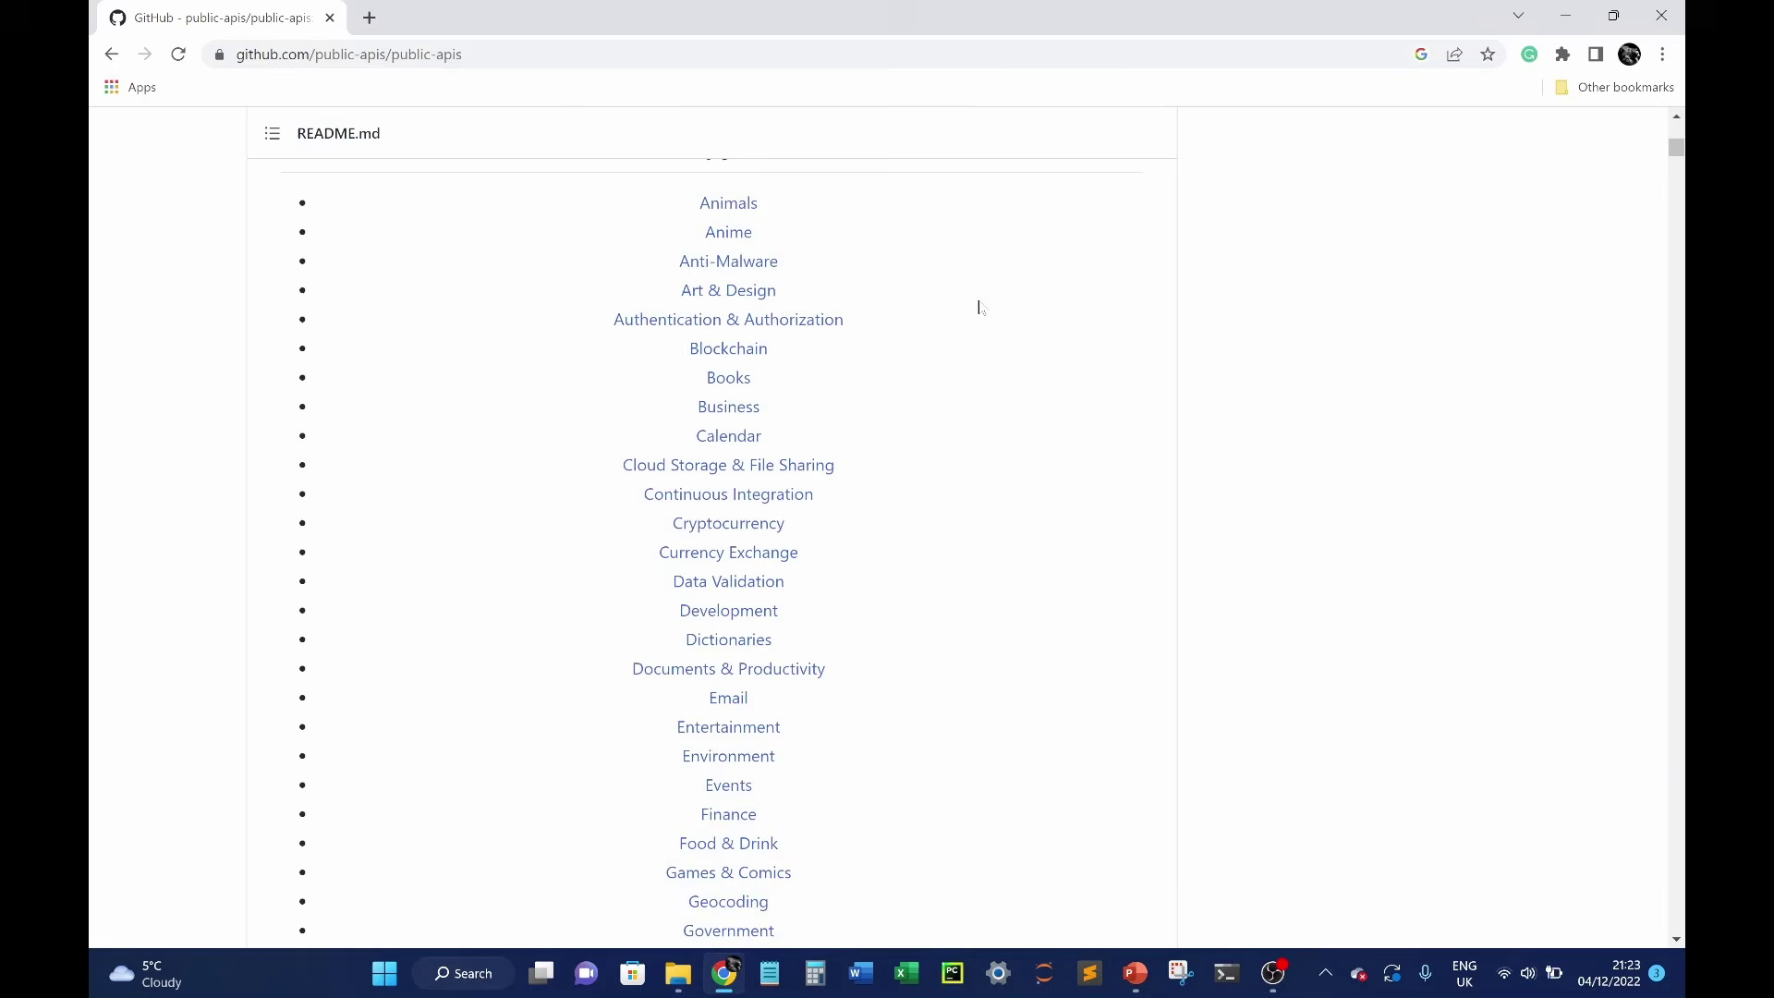
scroll(834, 363, "up", 1)
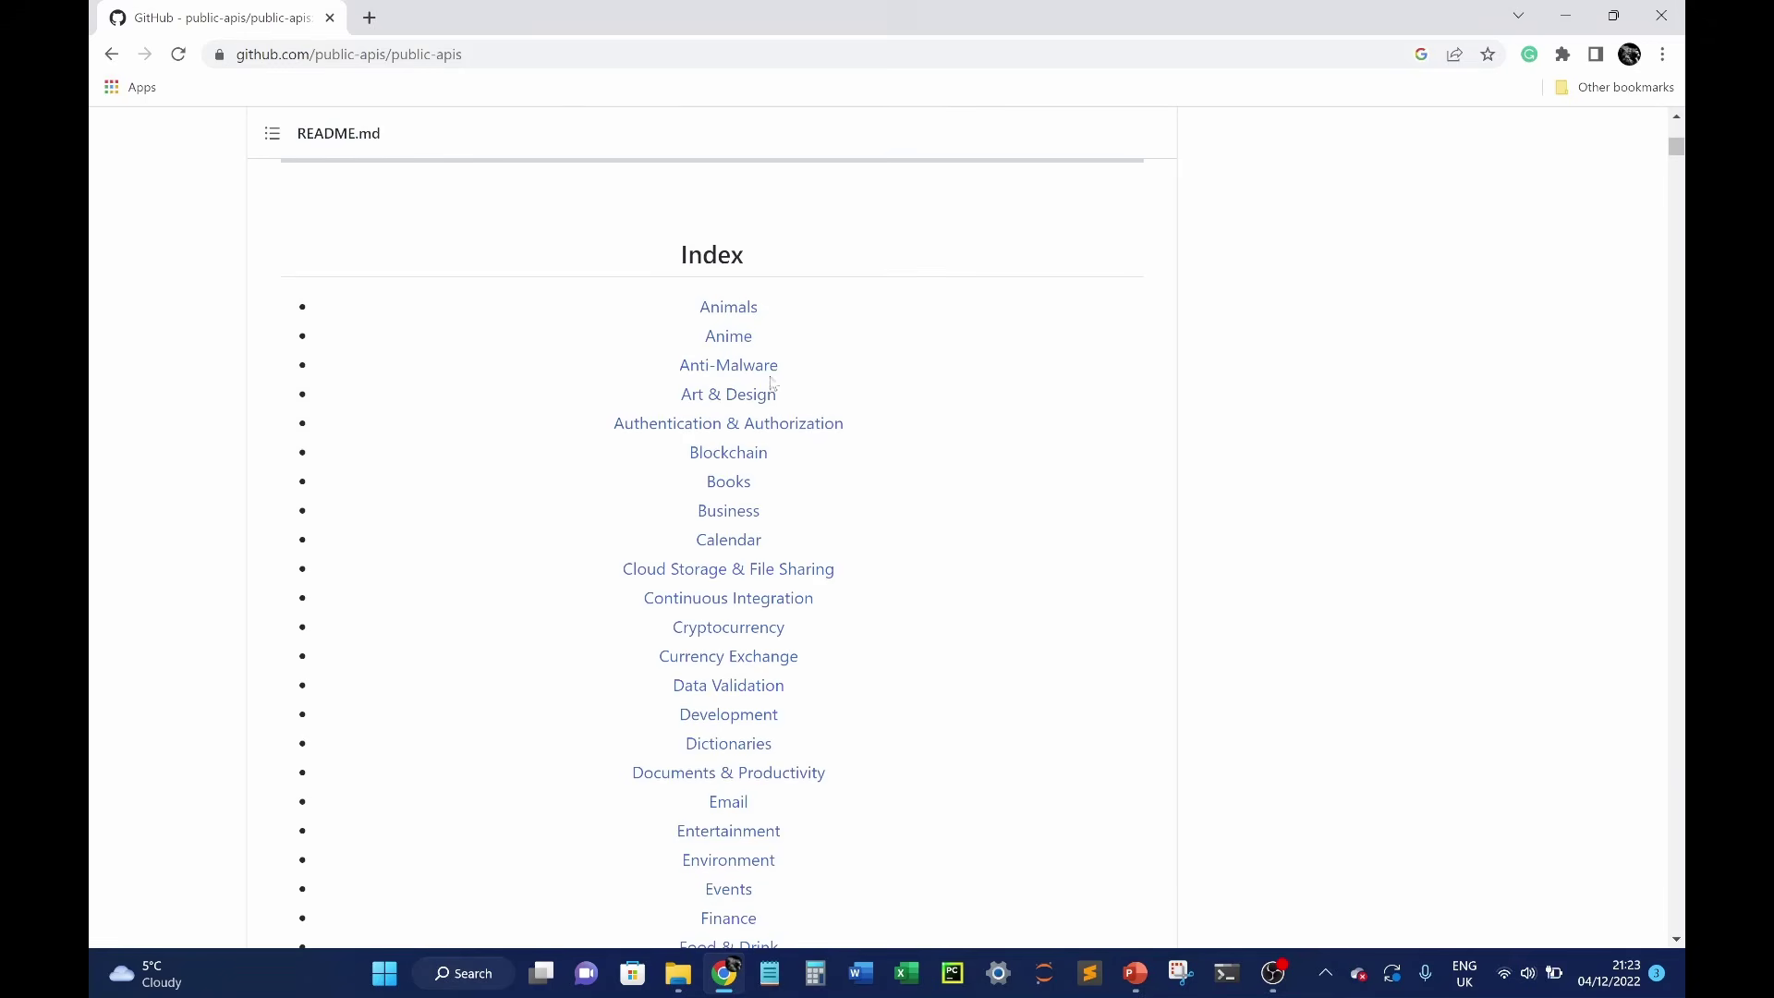
scroll(906, 483, "down", 3)
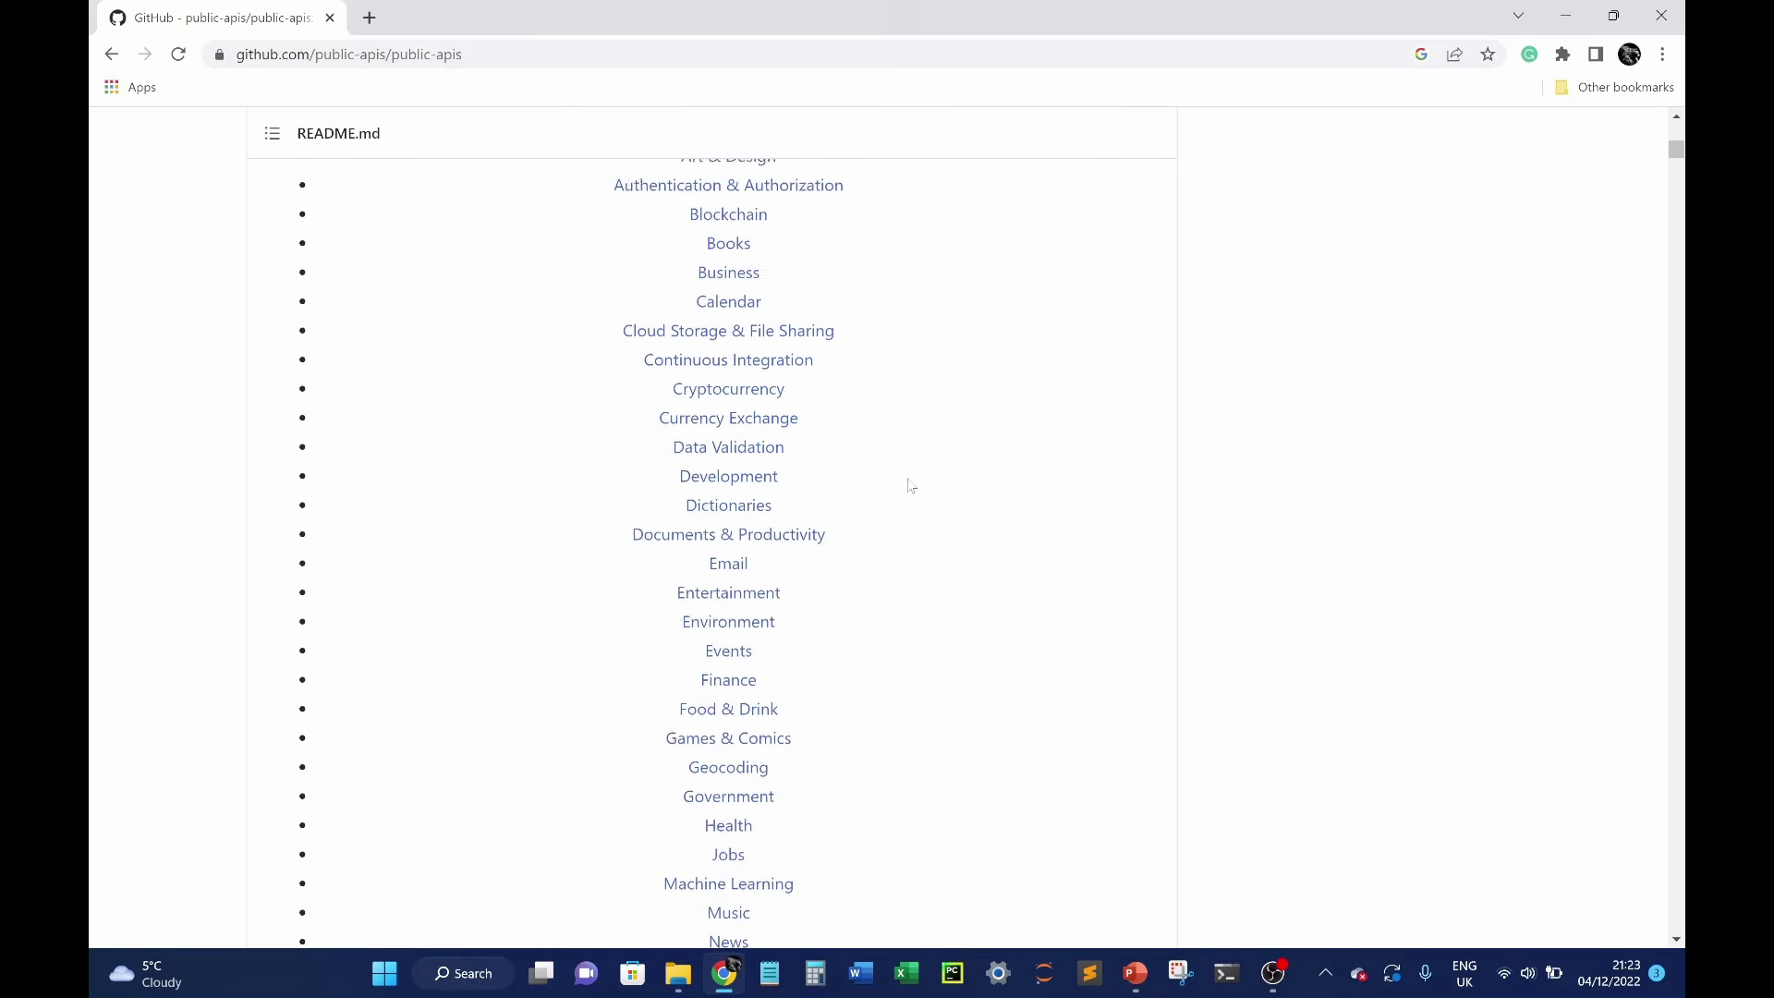
scroll(908, 483, "down", 1)
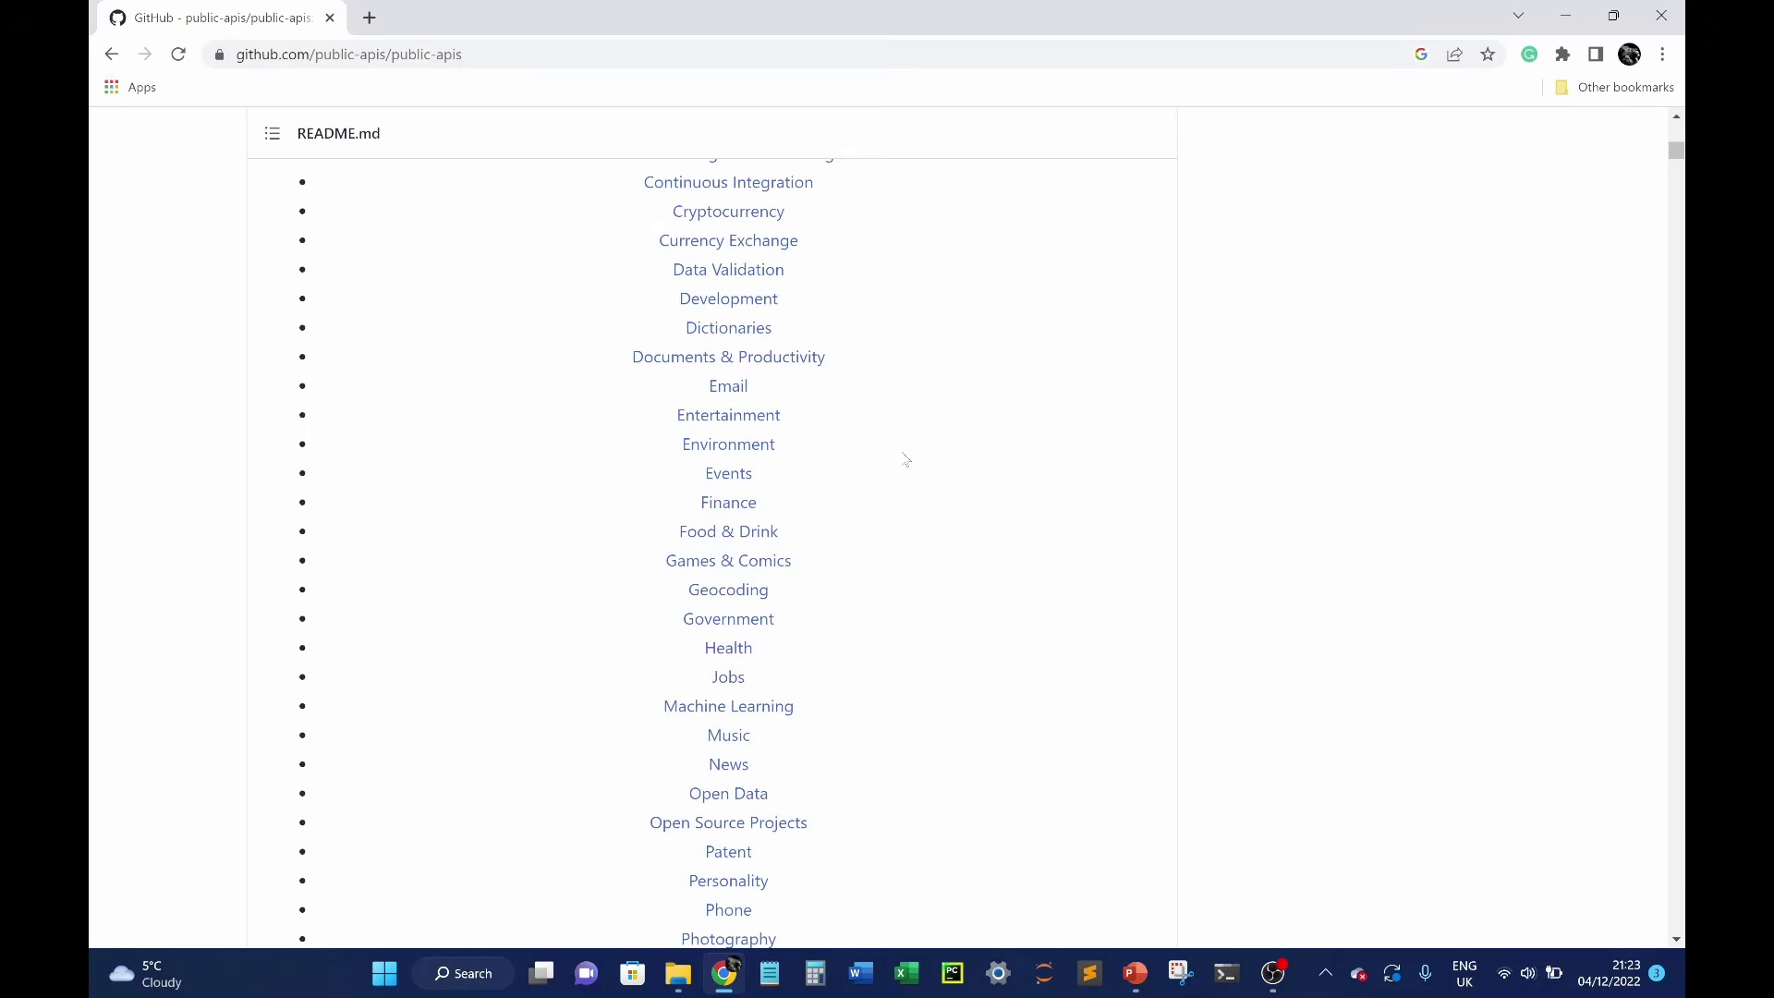
scroll(906, 459, "down", 3)
scroll(887, 458, "up", 2)
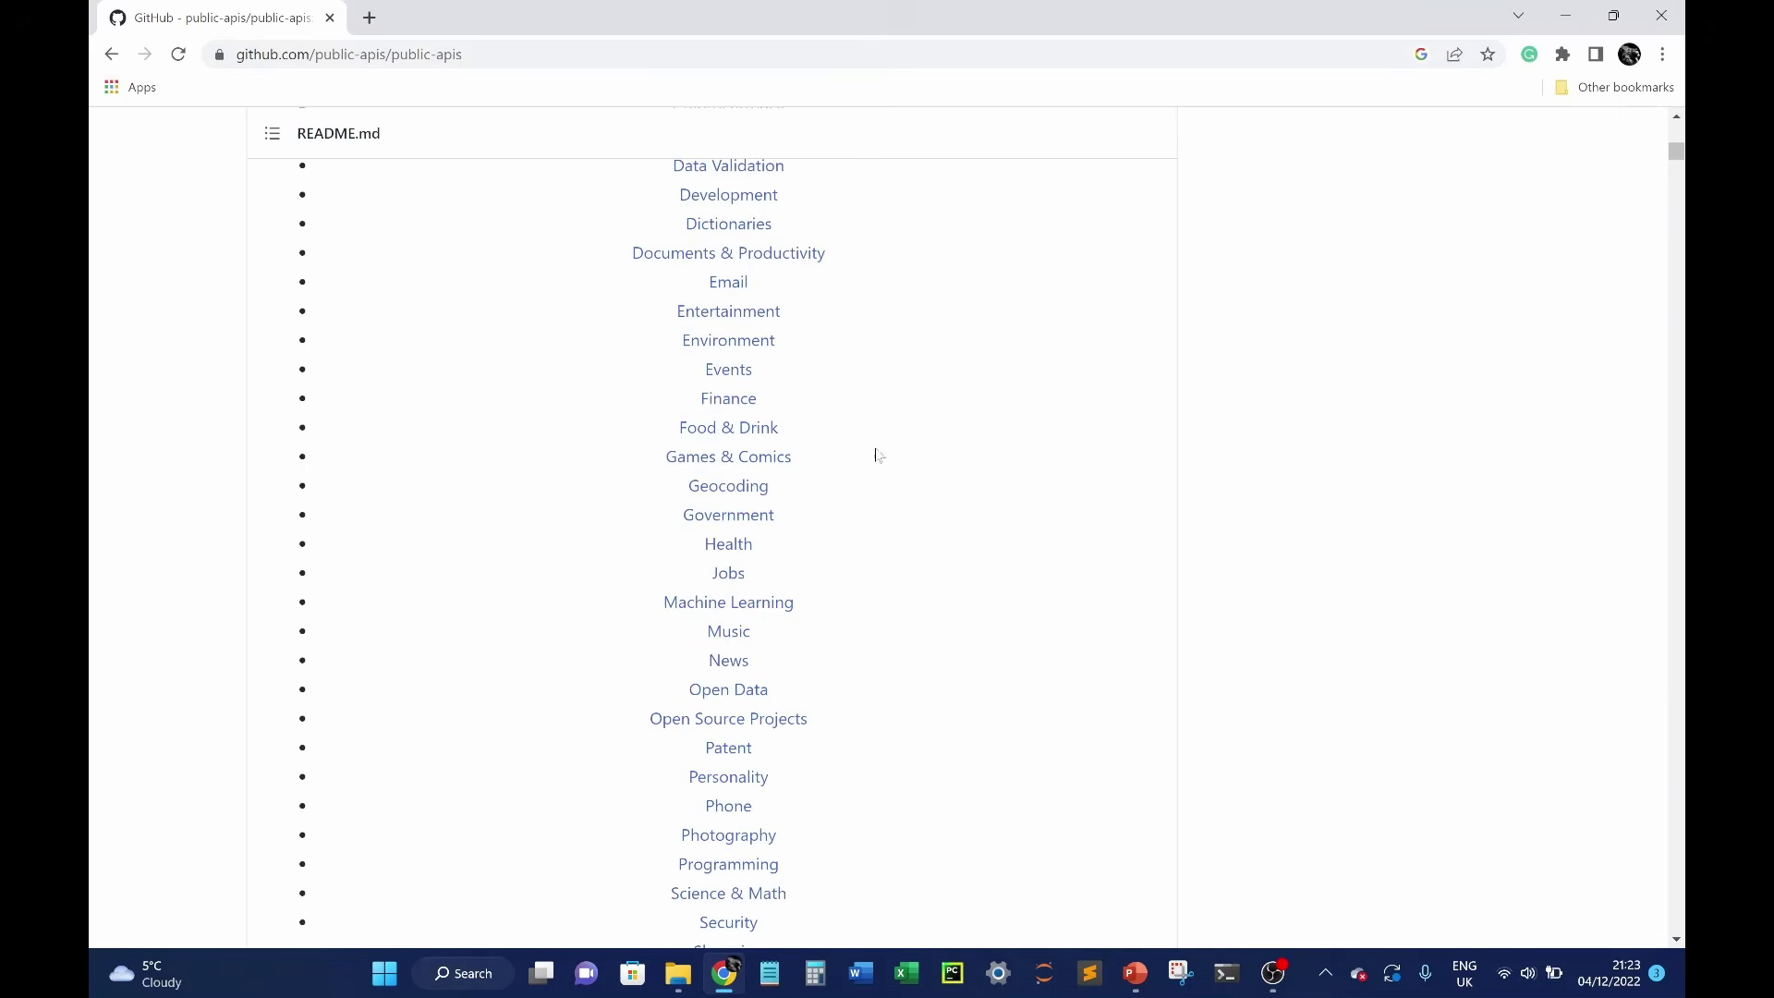
scroll(916, 479, "down", 3)
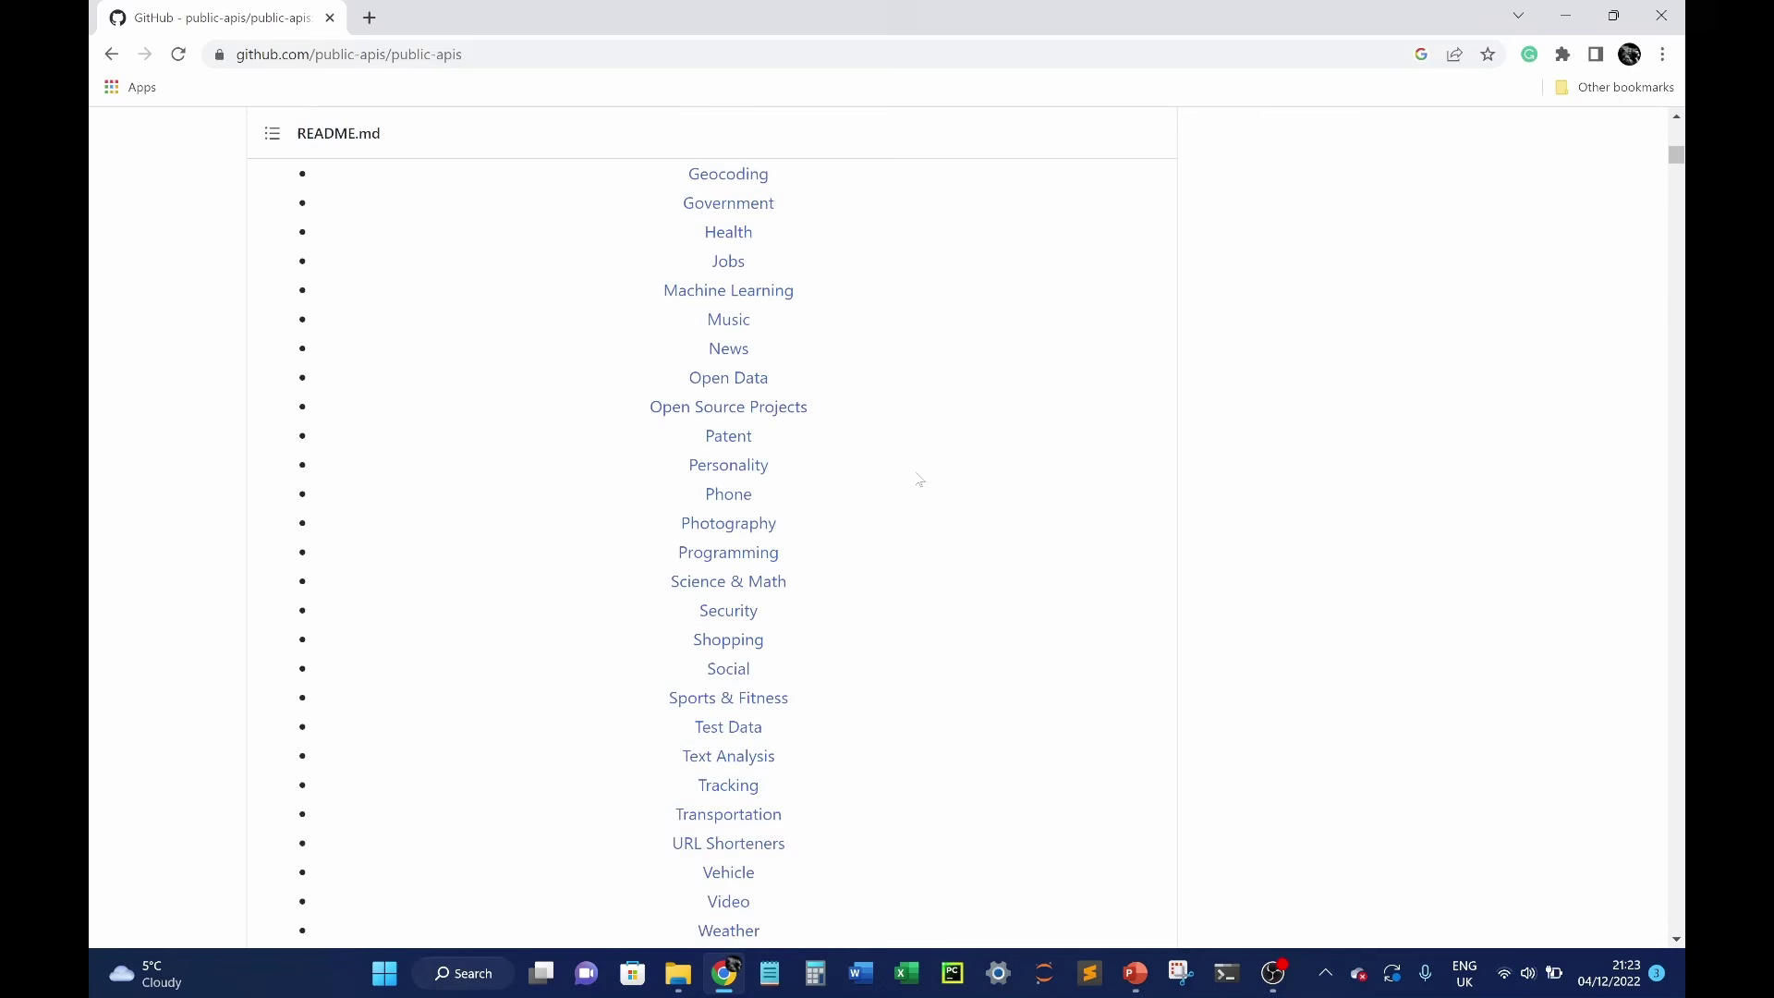
scroll(920, 480, "down", 1)
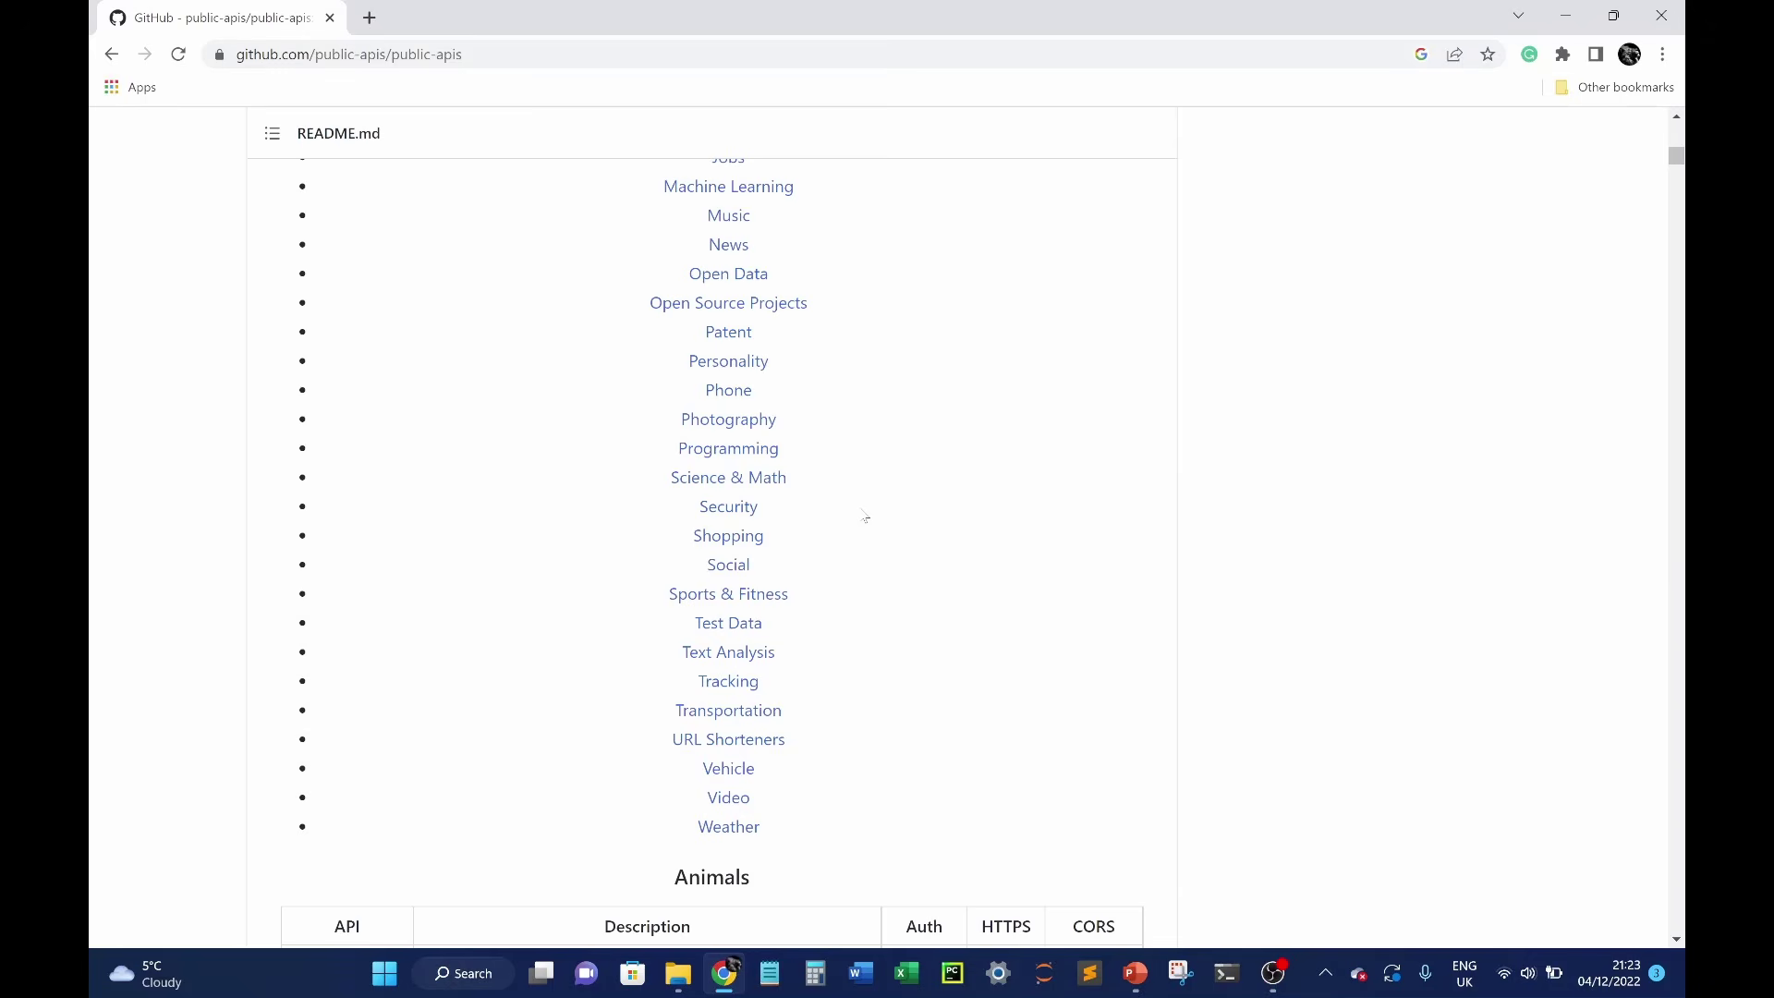
scroll(865, 517, "down", 7)
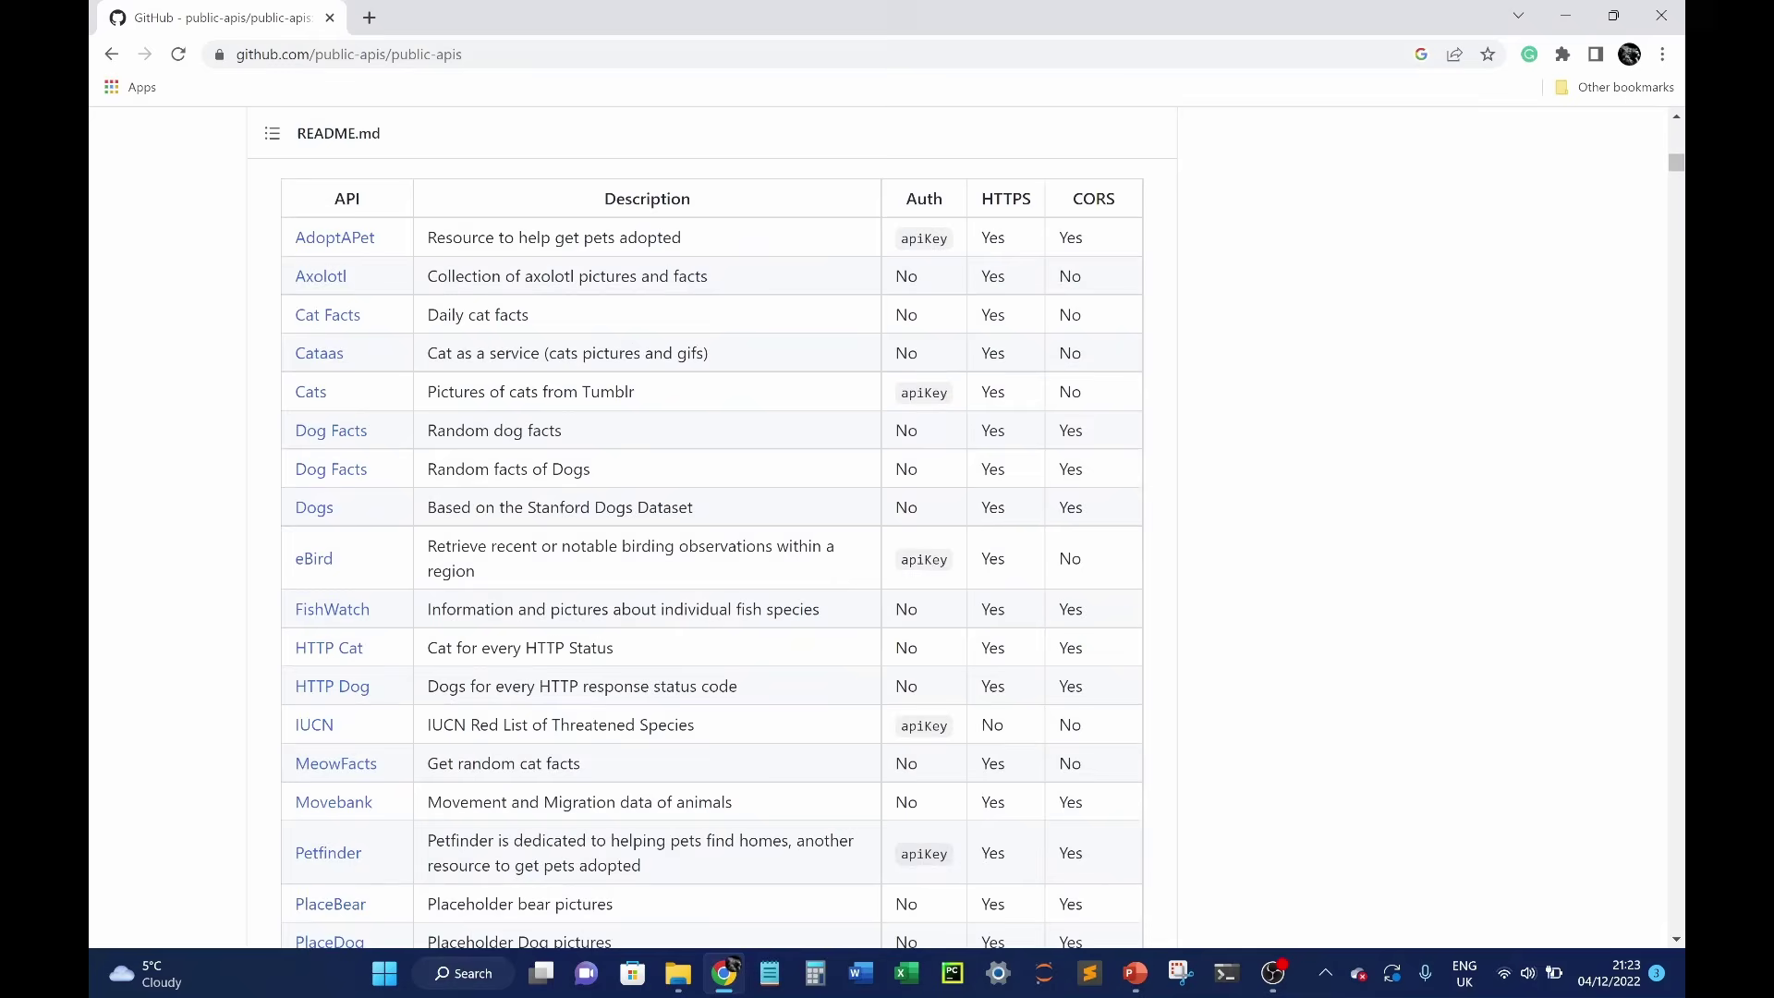
scroll(565, 260, "up", 1)
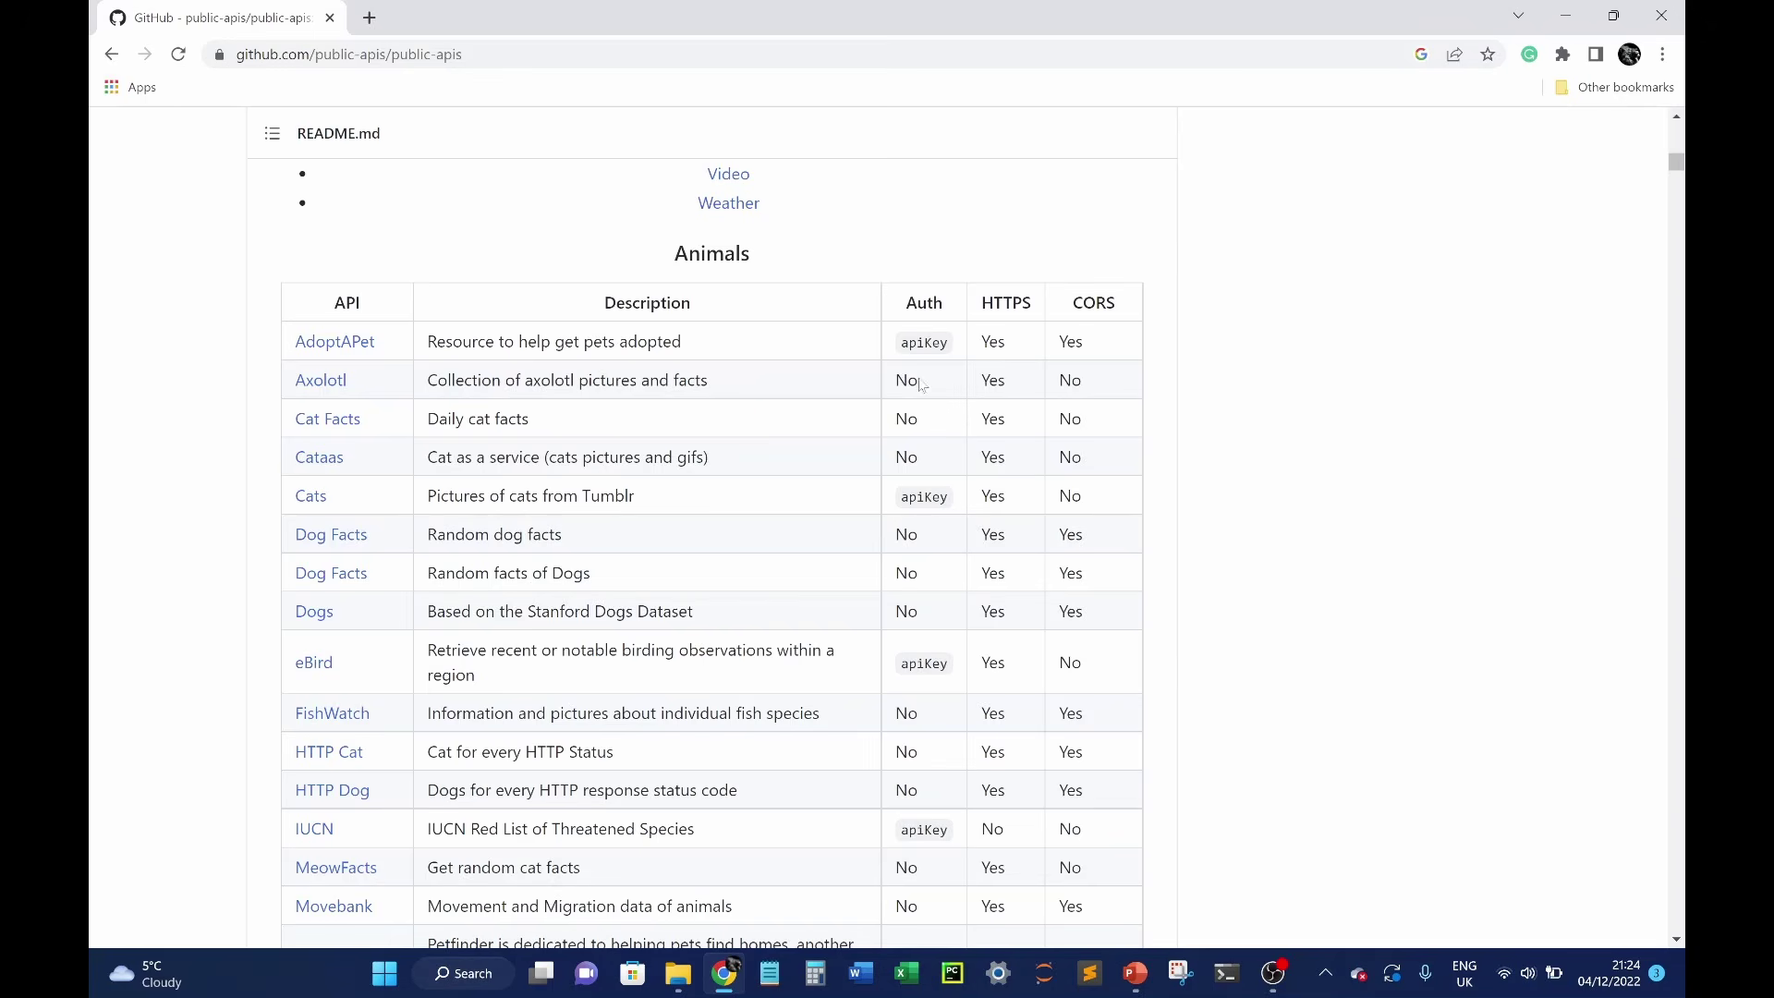
- Examine the Axolotl entry's Auth value 'No' and description in the Animals table
double_click(920, 382)
left_click_drag(739, 391, 438, 383)
left_click(823, 393)
scroll(686, 556, "down", 9)
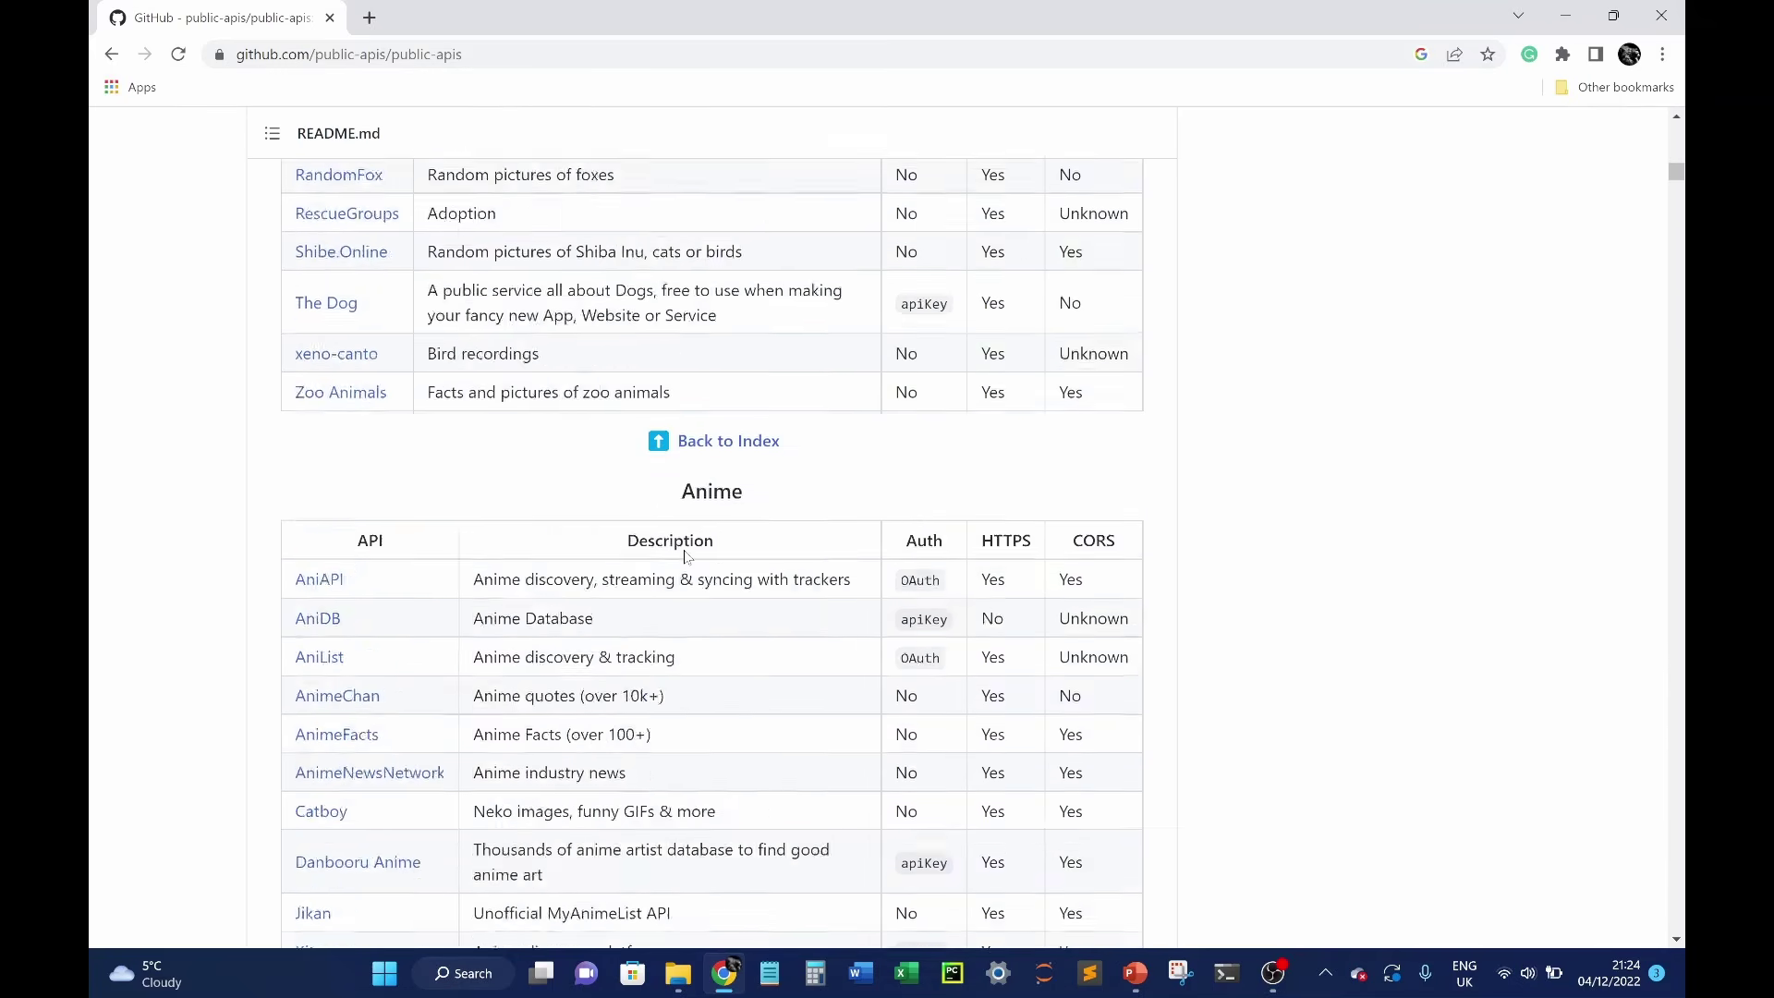
scroll(686, 556, "down", 20)
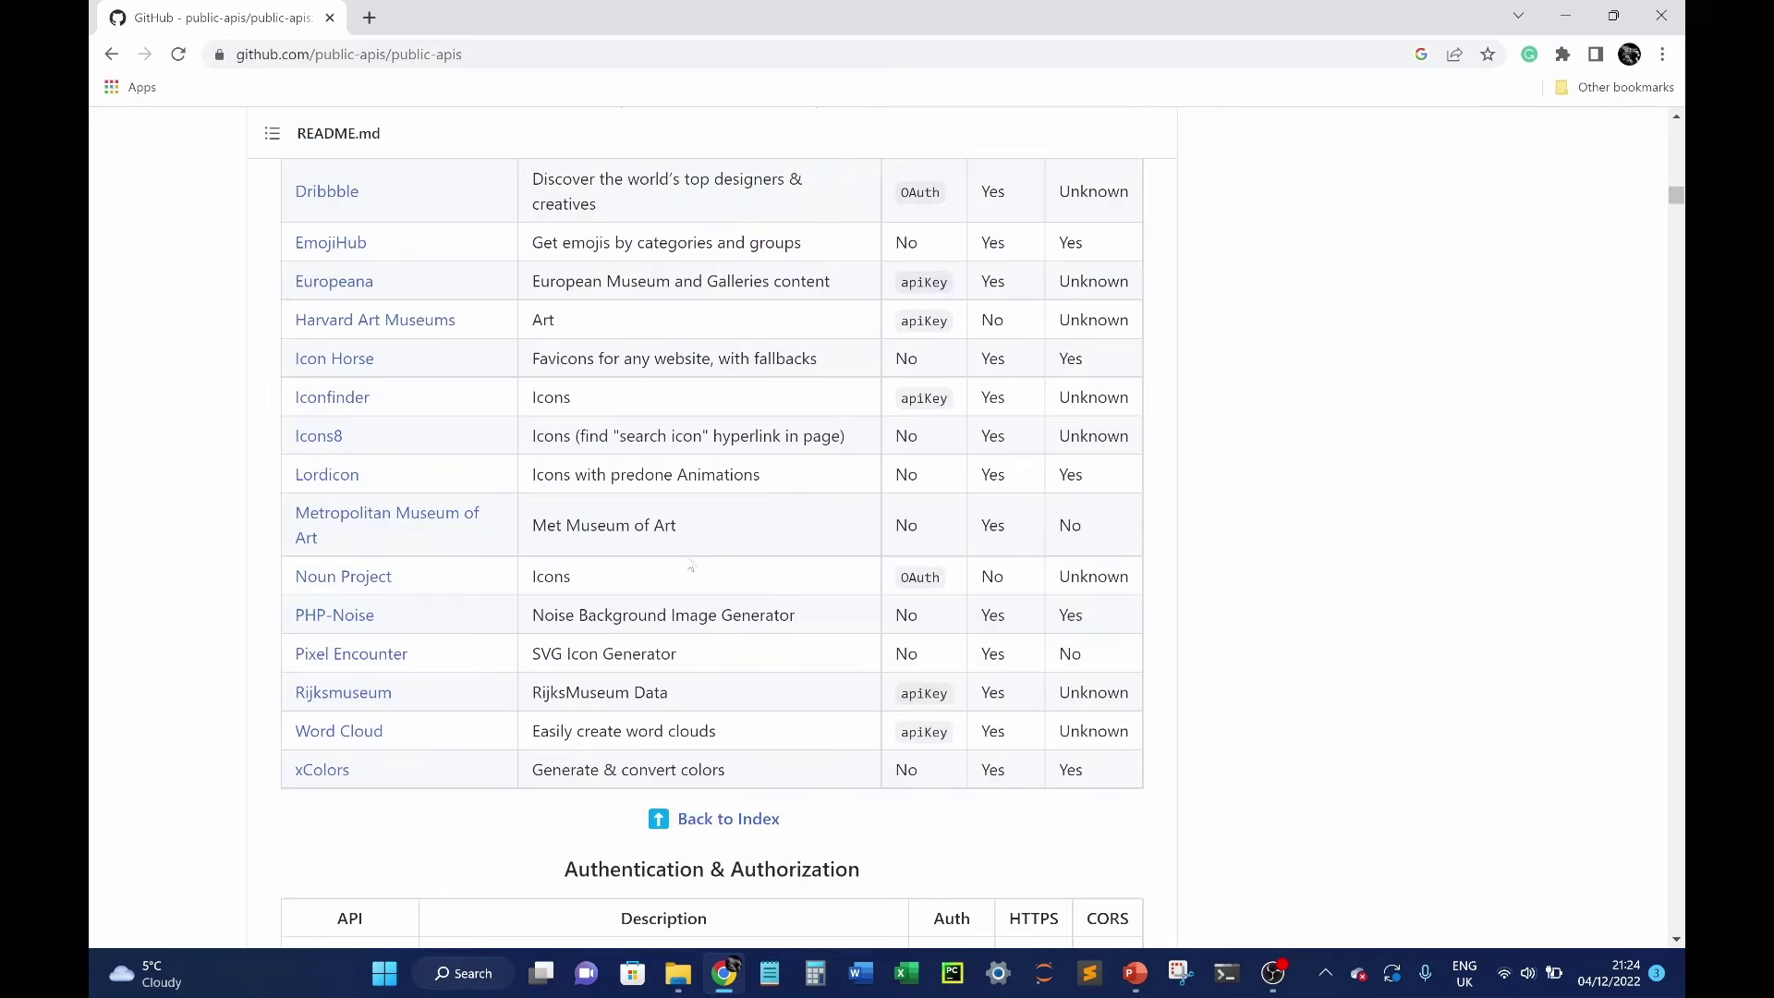
scroll(690, 566, "down", 9)
scroll(690, 566, "up", 20)
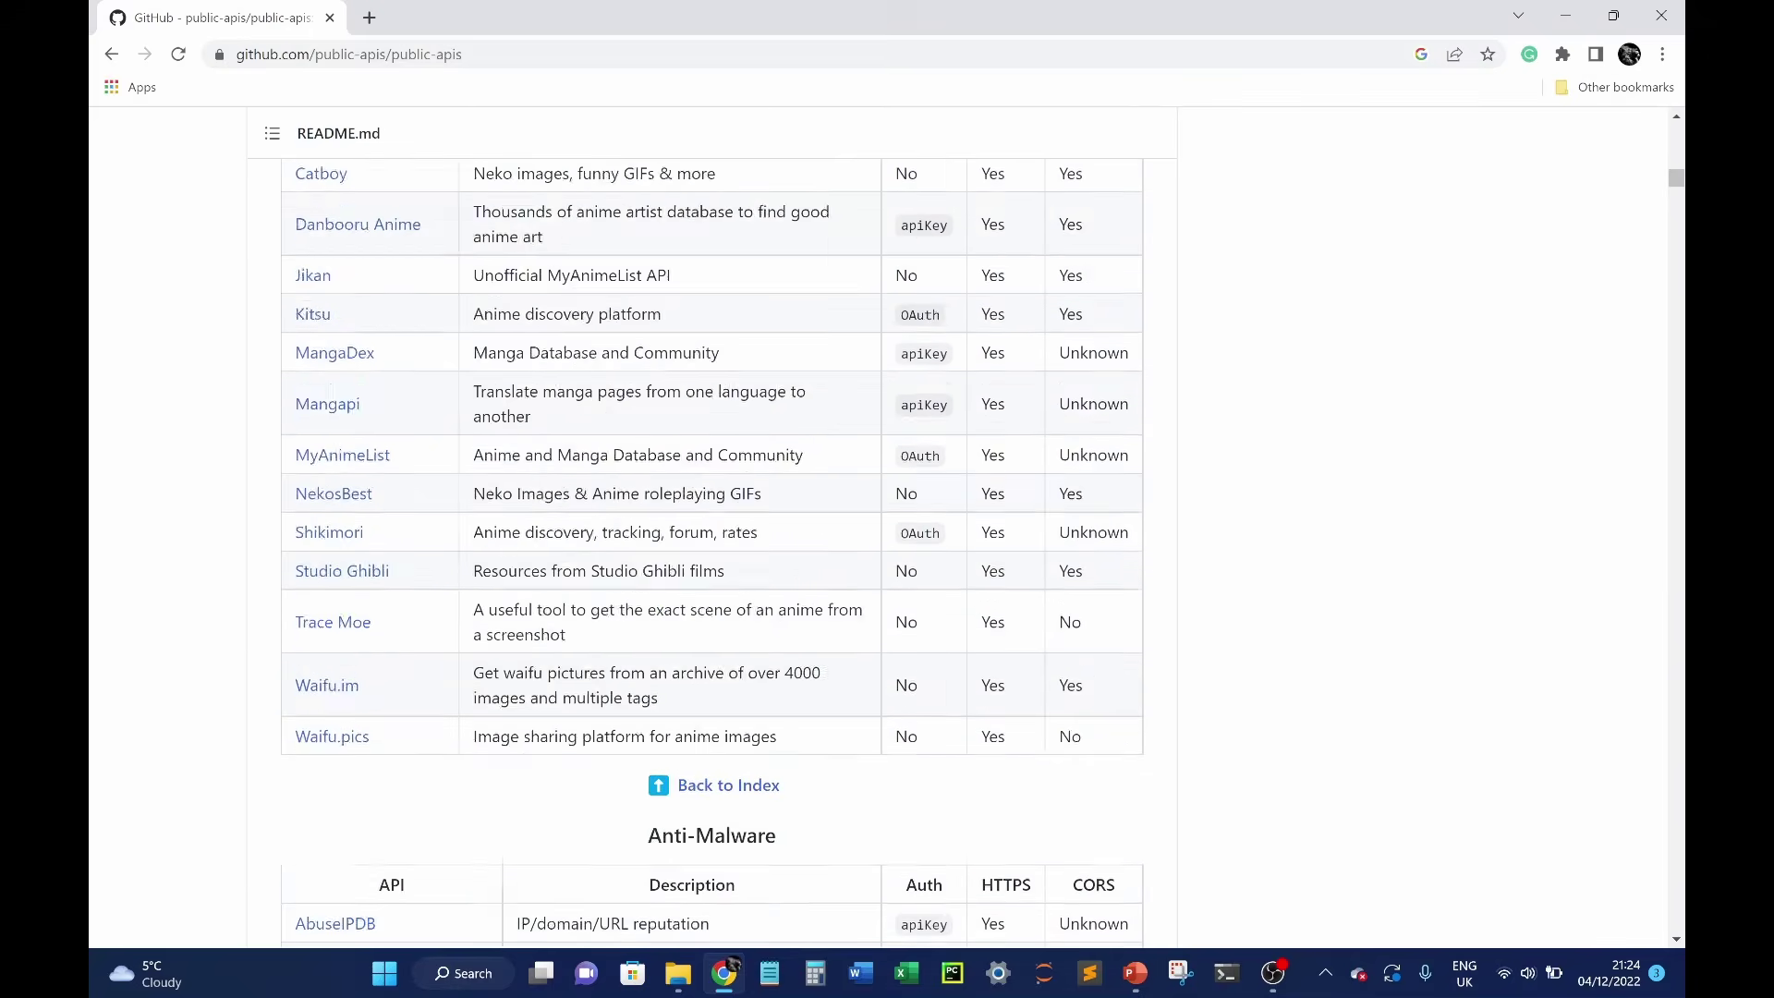
scroll(675, 549, "up", 5)
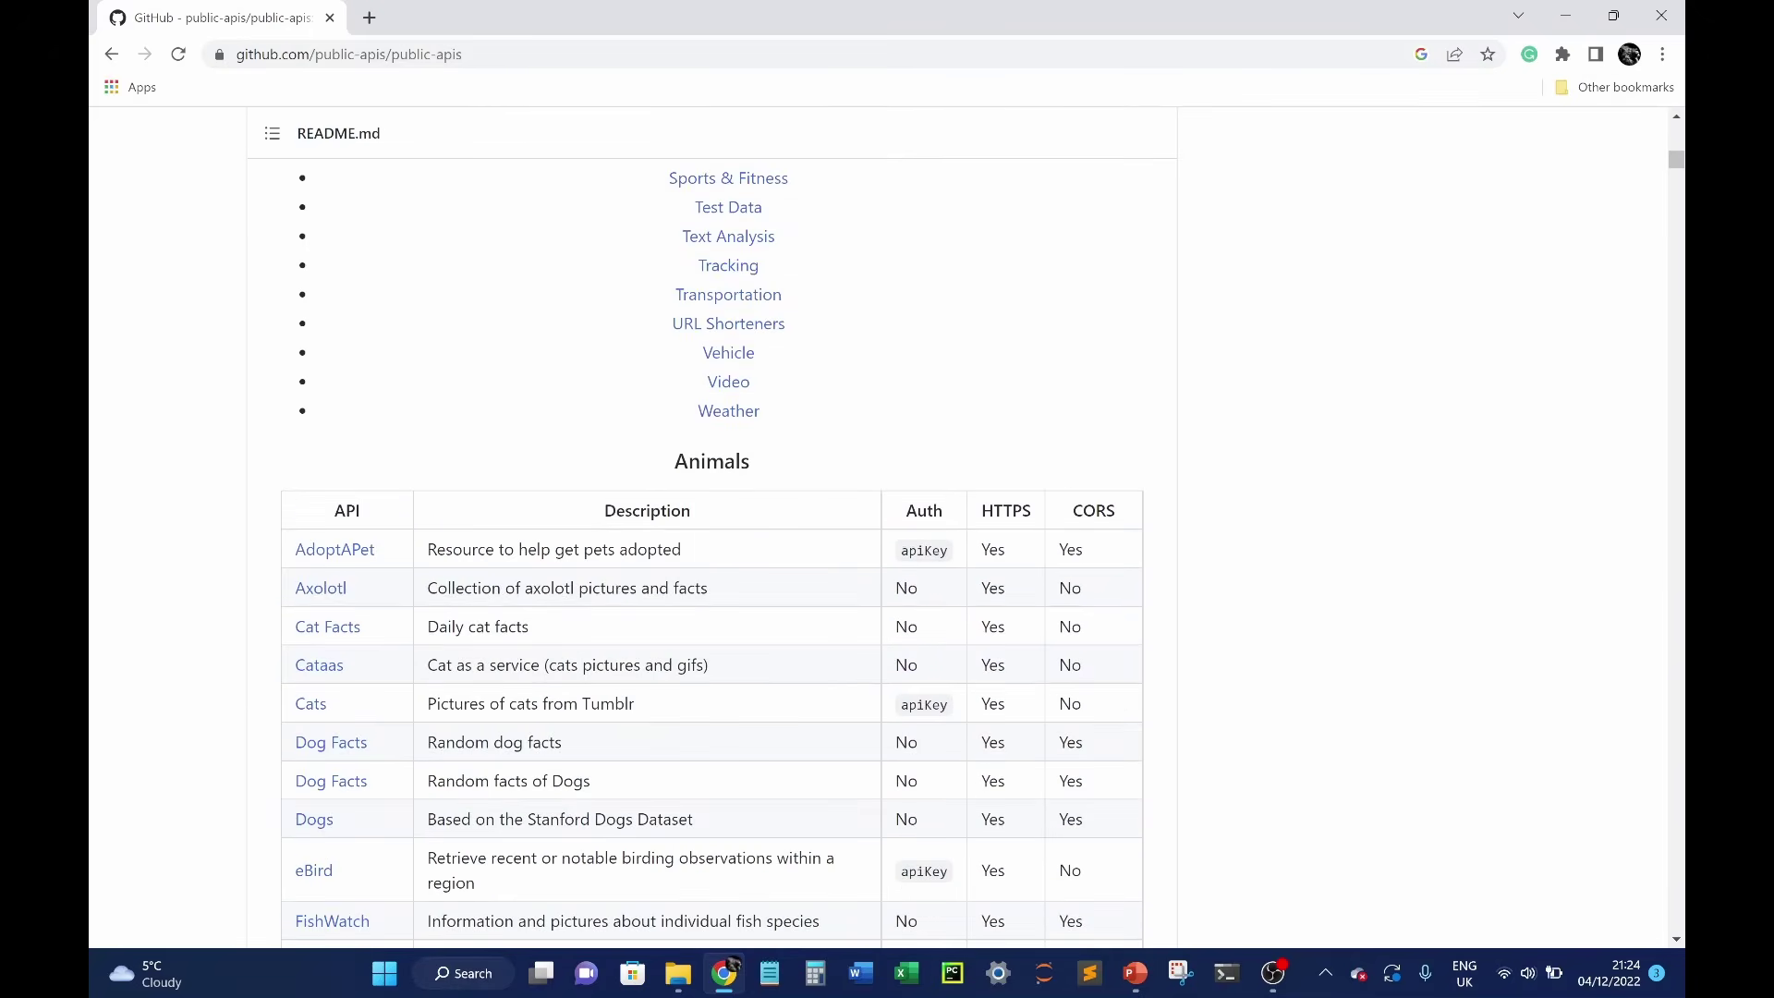
scroll(676, 550, "down", 4)
scroll(675, 549, "up", 2)
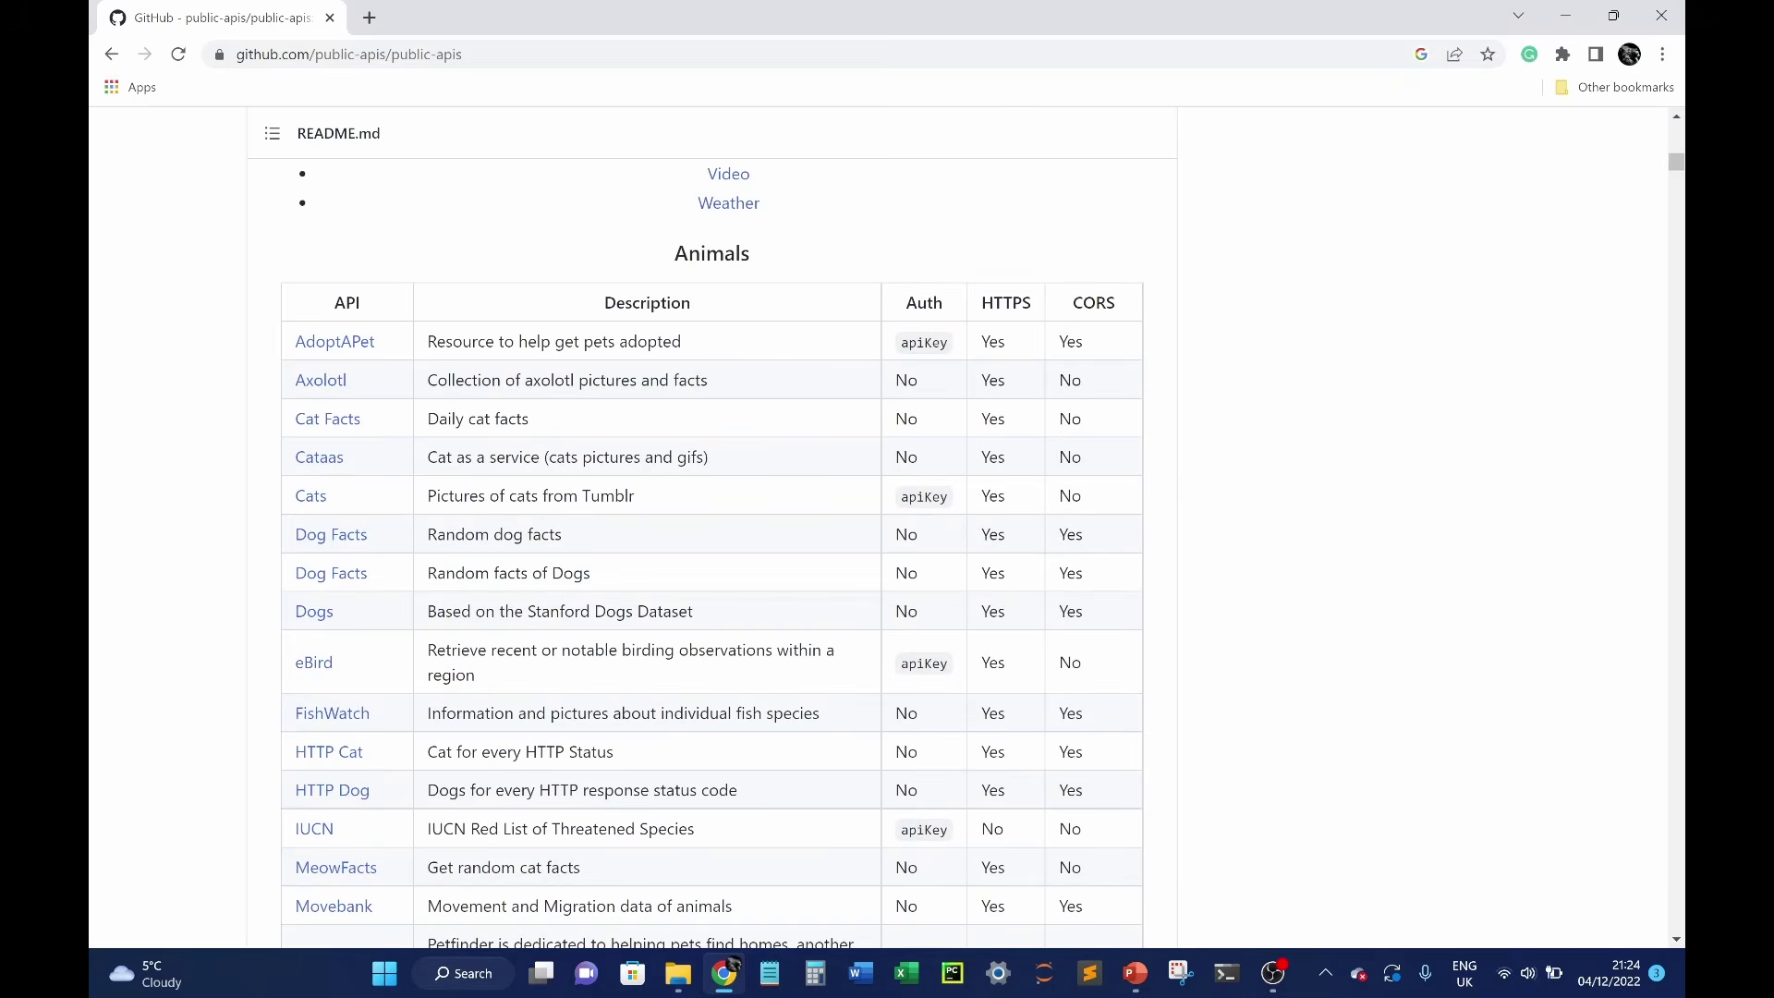
key("ctrl+l")
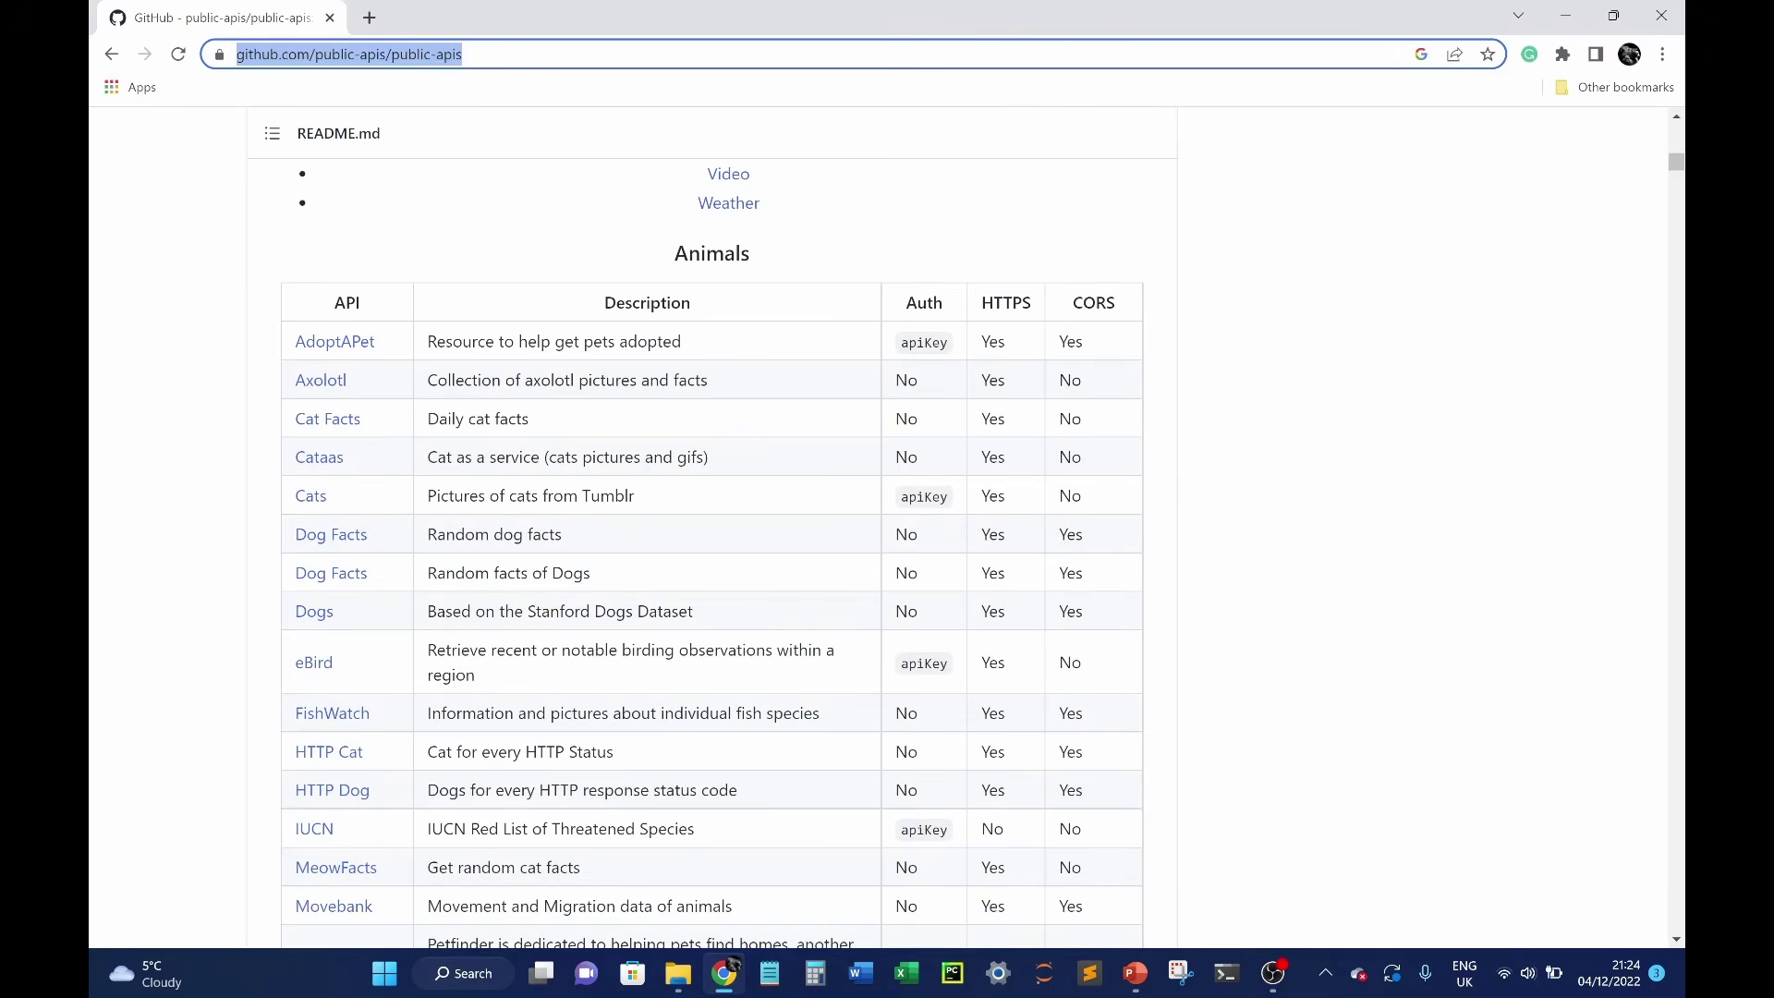
- Search 'random api' on google.com and open the Random Data API website
type("www.go")
key("Return")
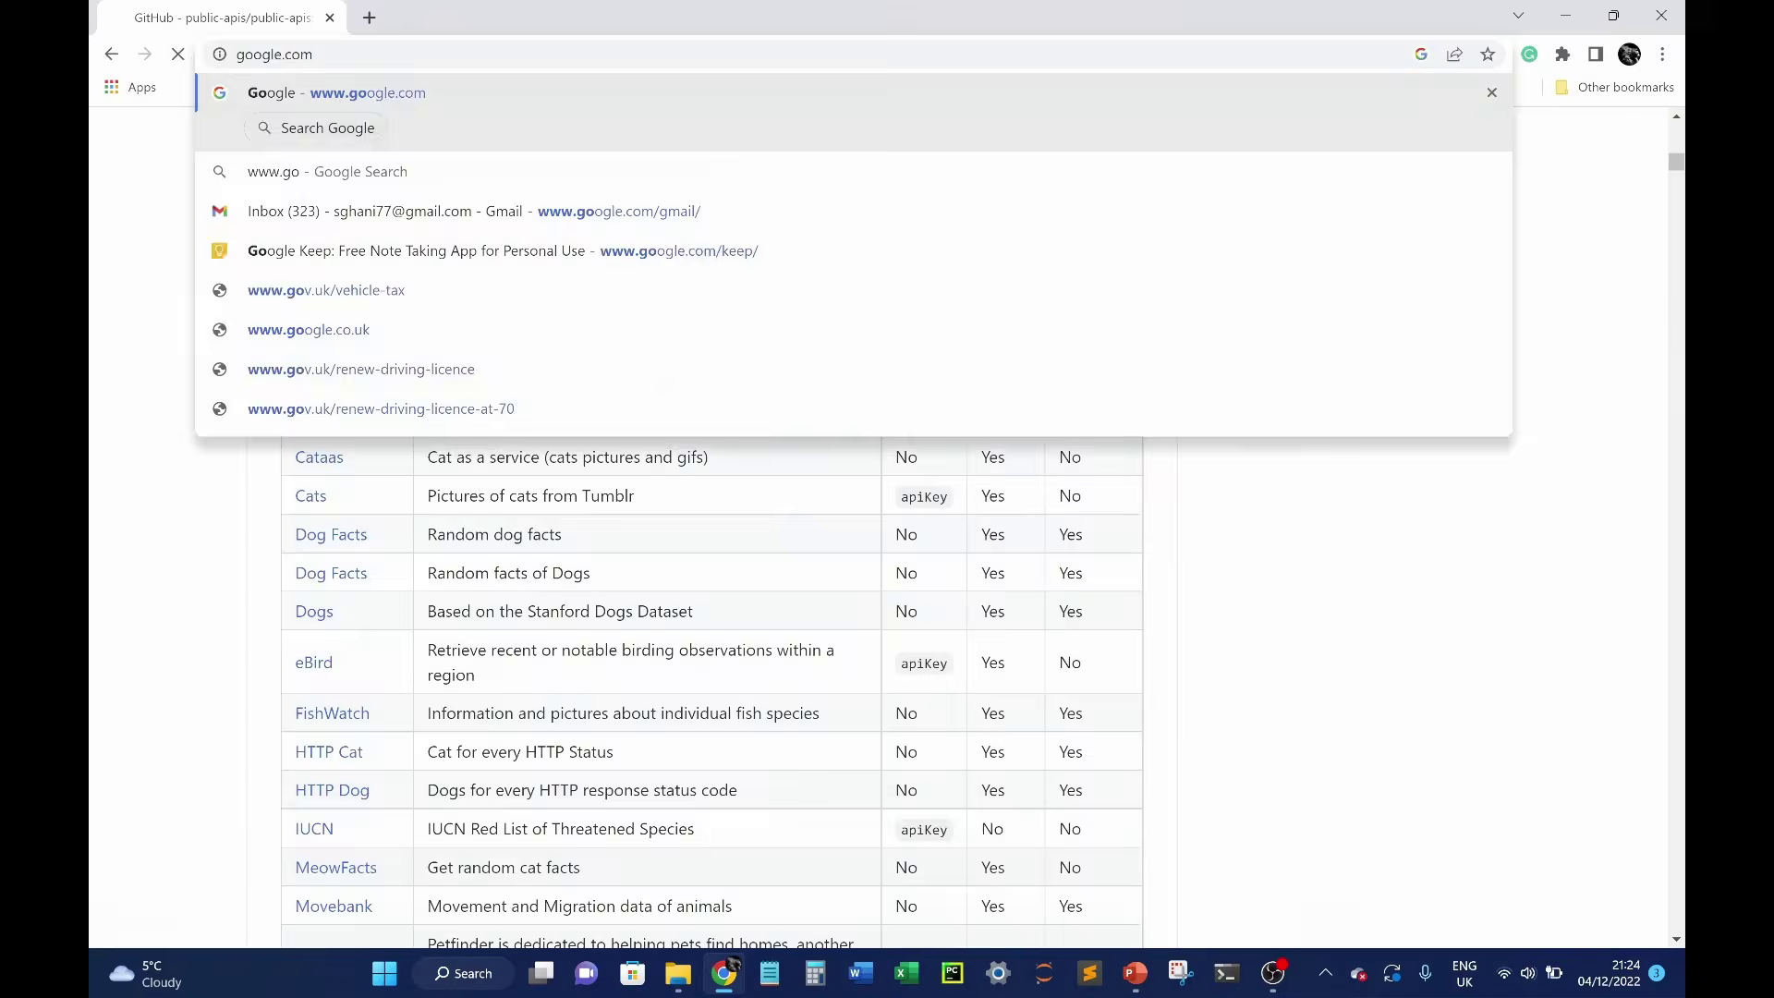
type("rando")
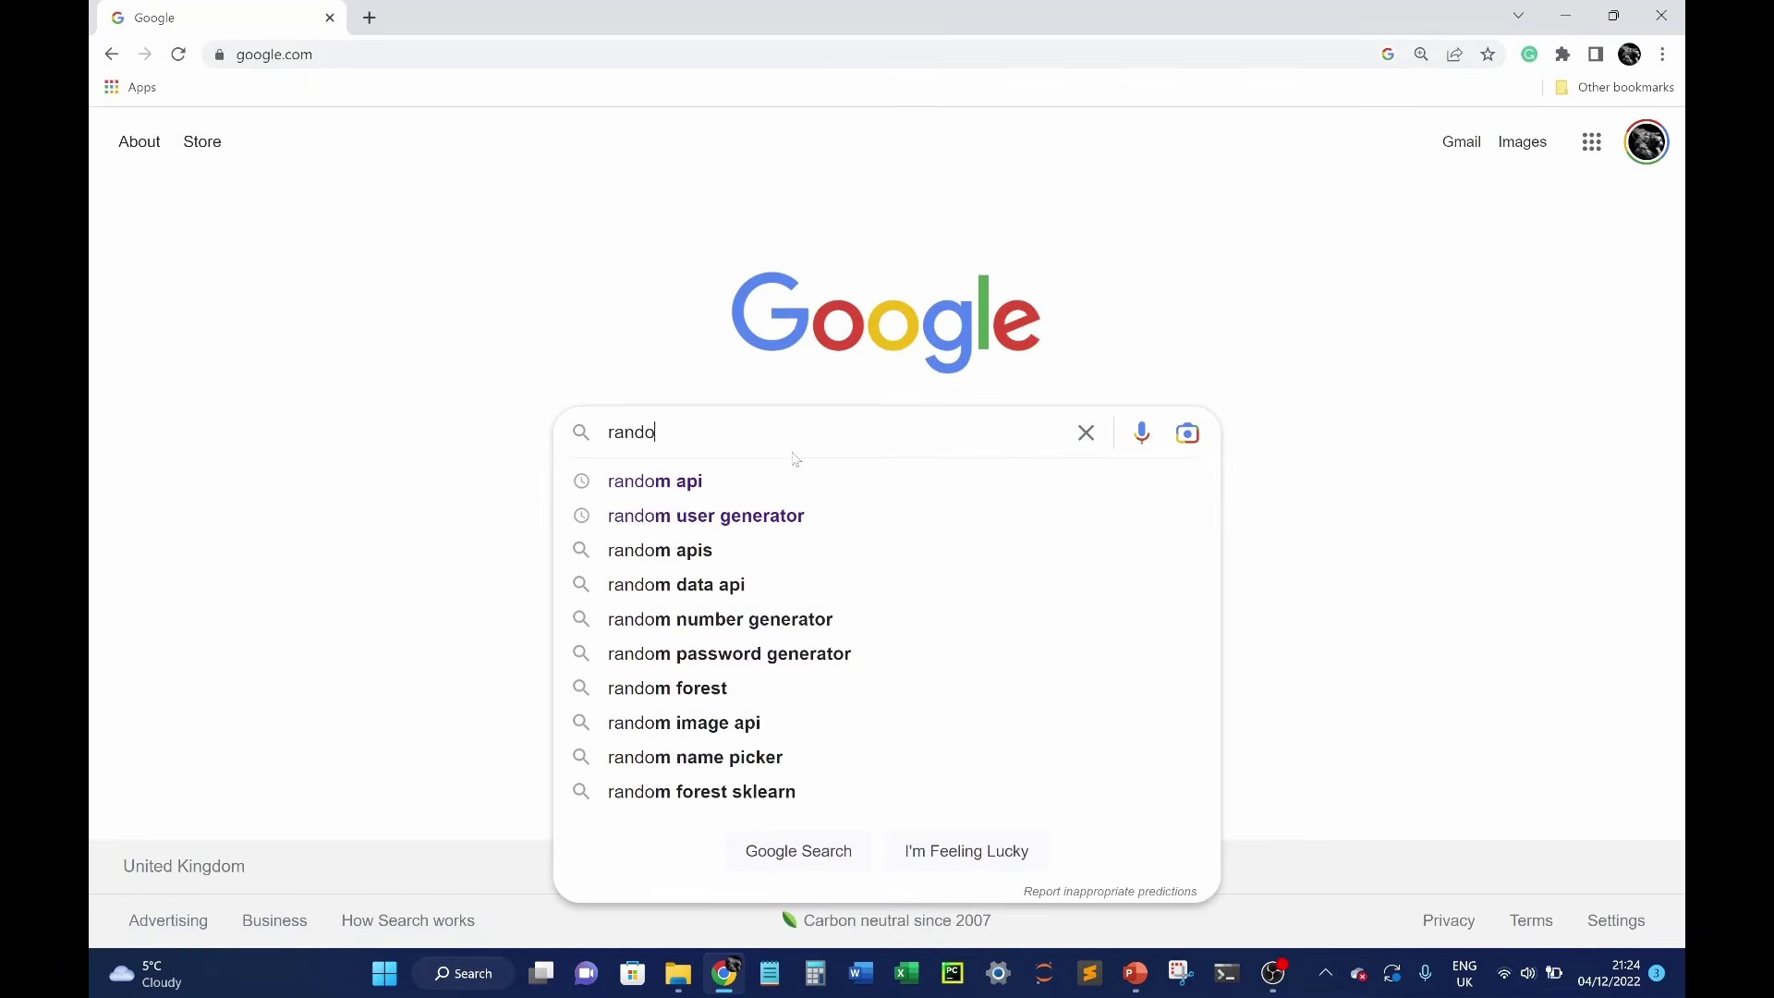
type("m api")
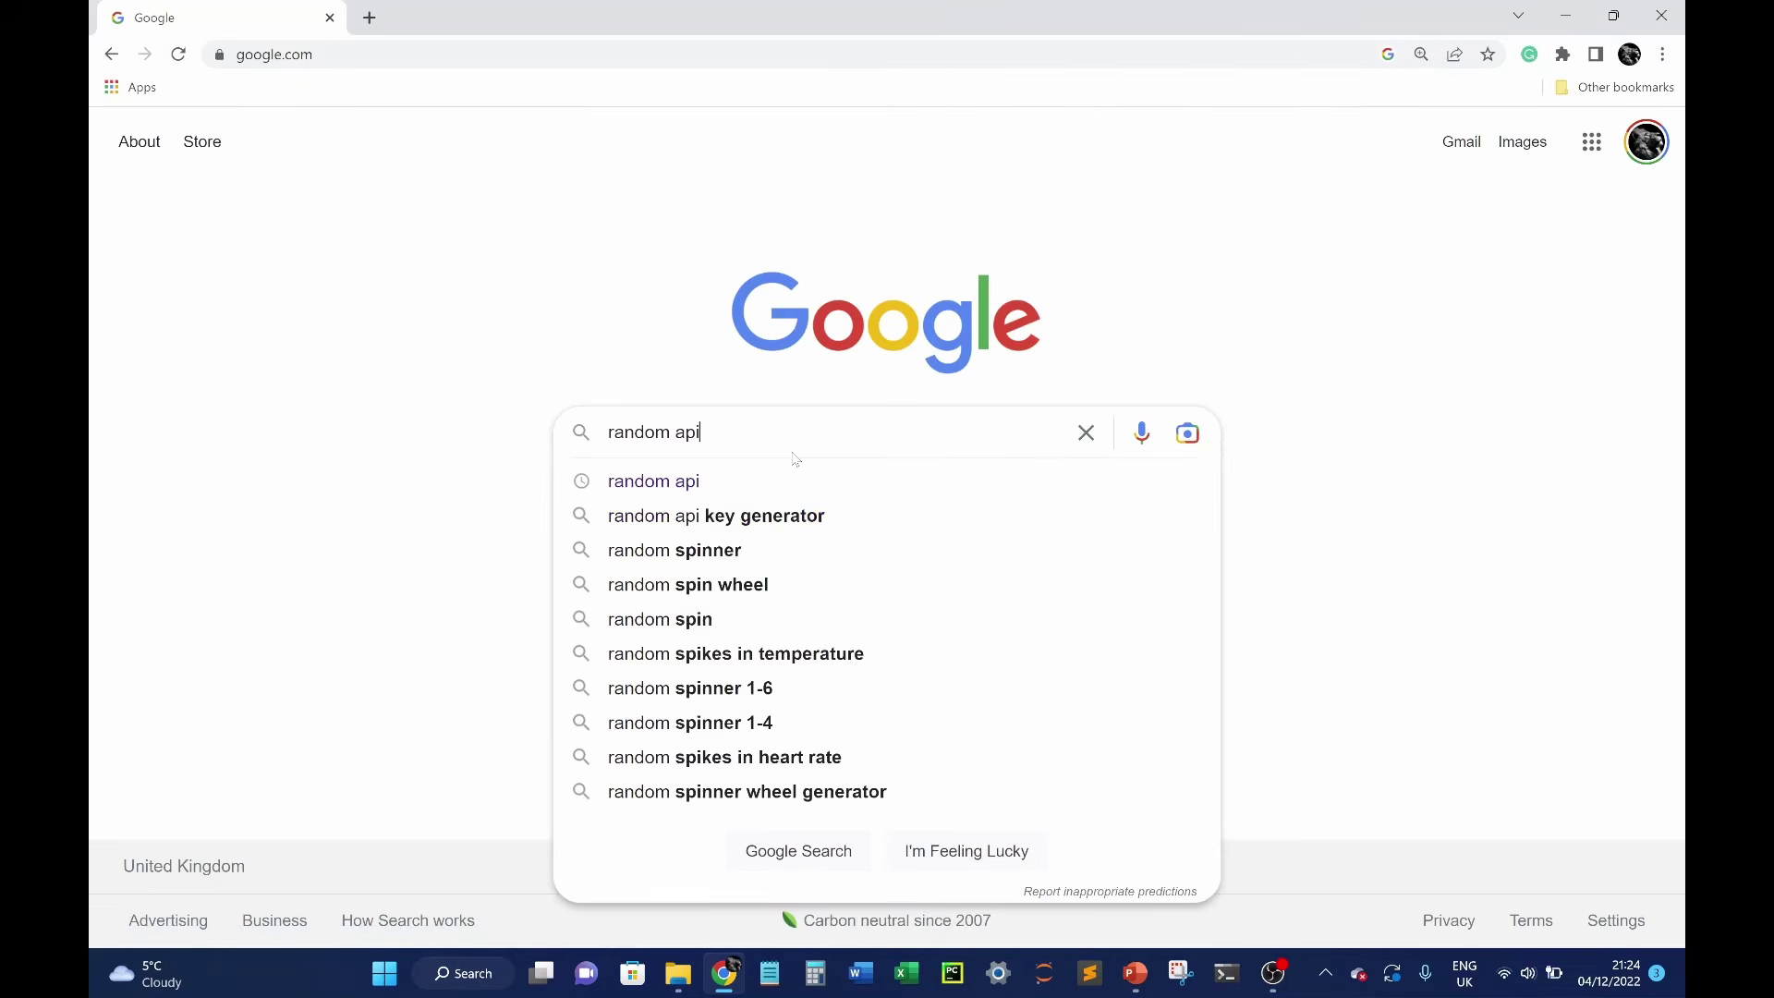
key("Return")
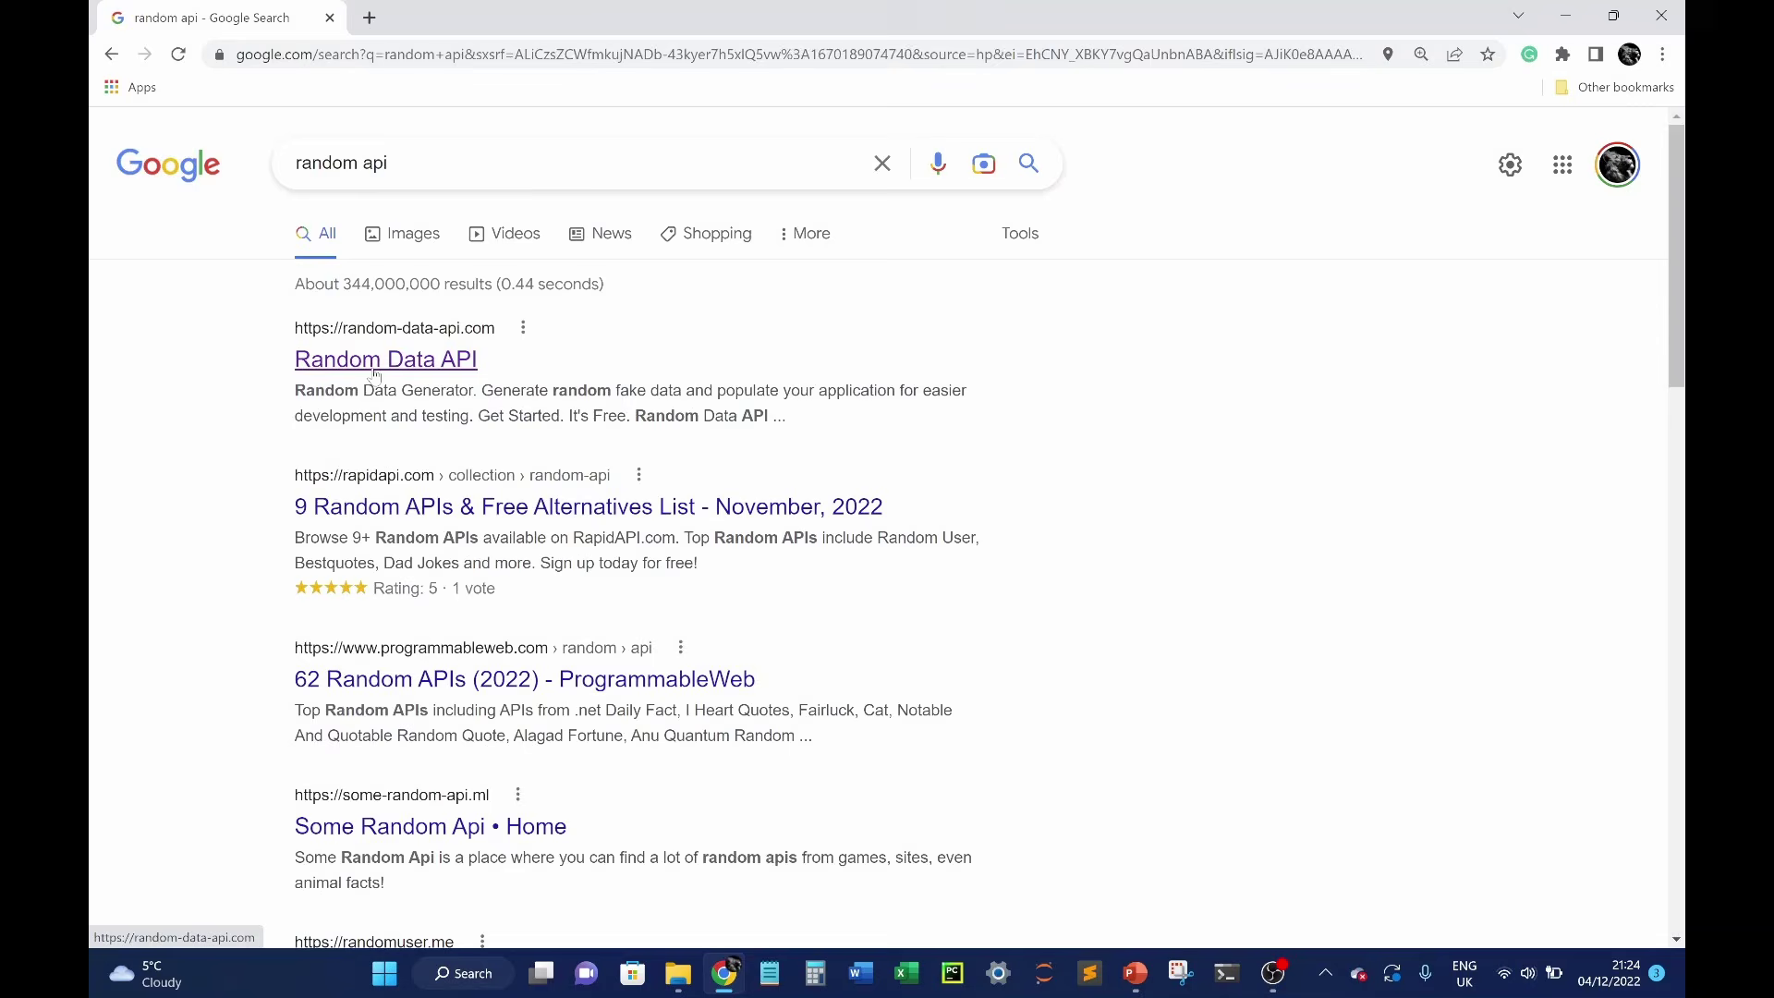
left_click(375, 365)
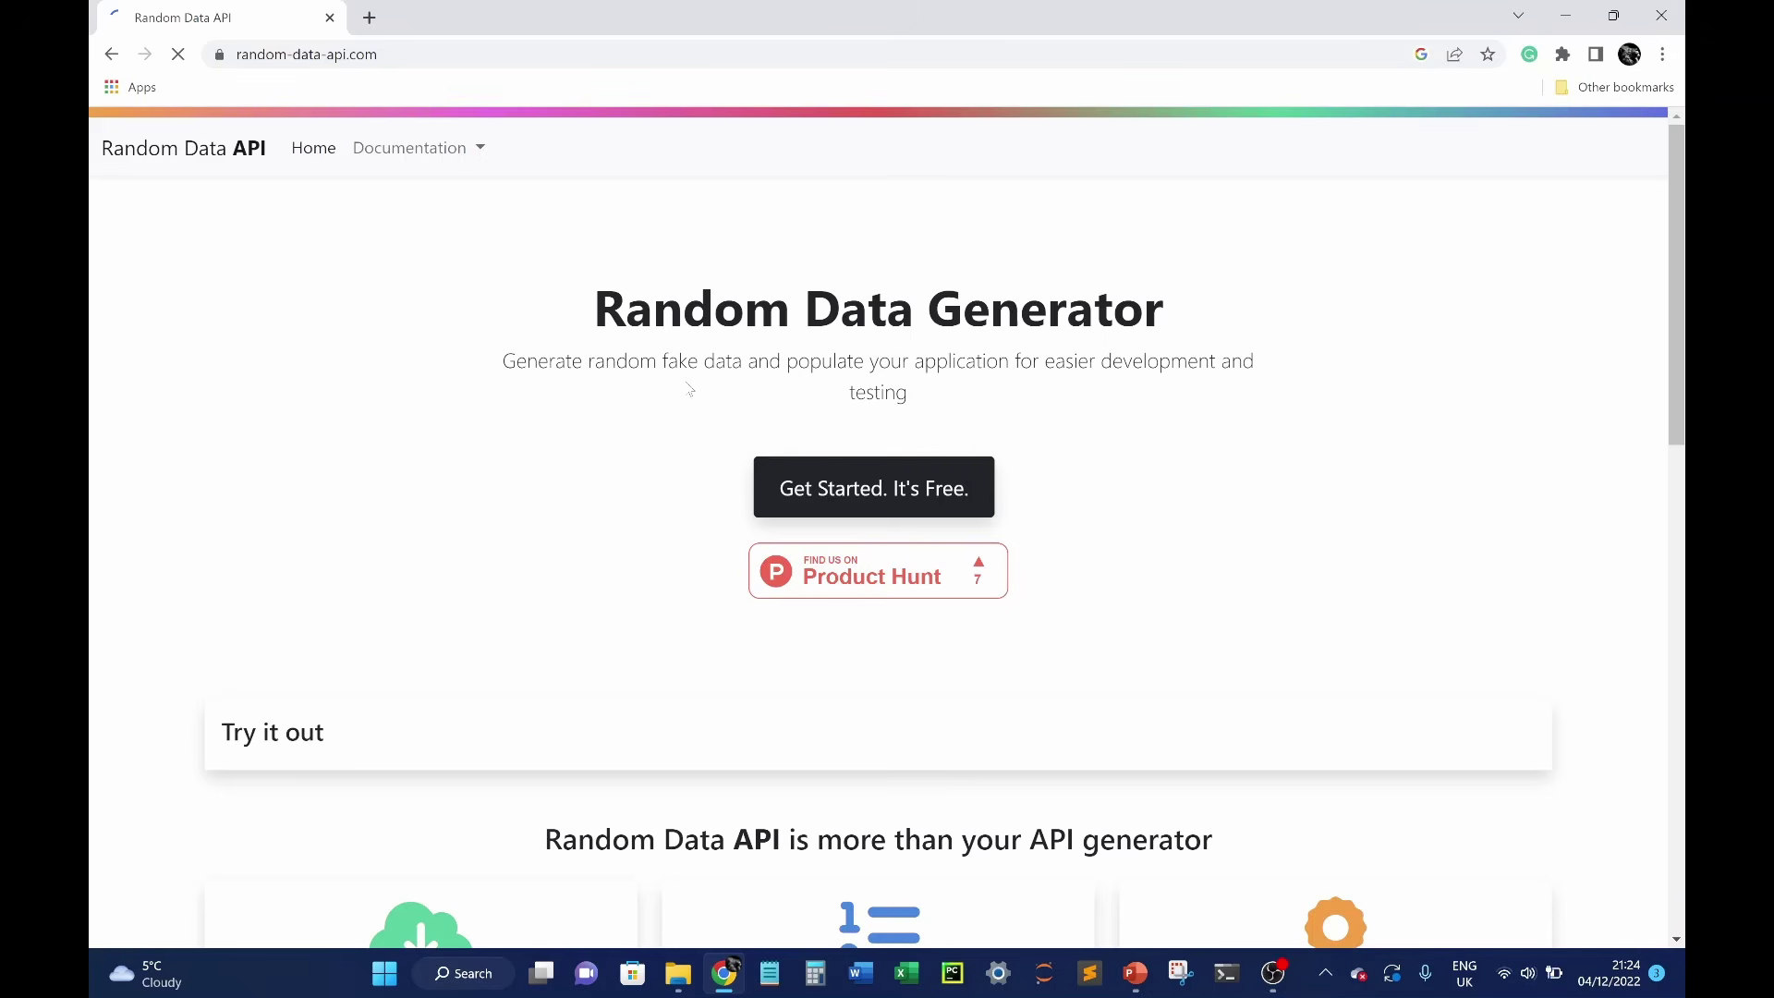
- Review the sample random-user JSON fields, then return to the top
scroll(602, 443, "down", 5)
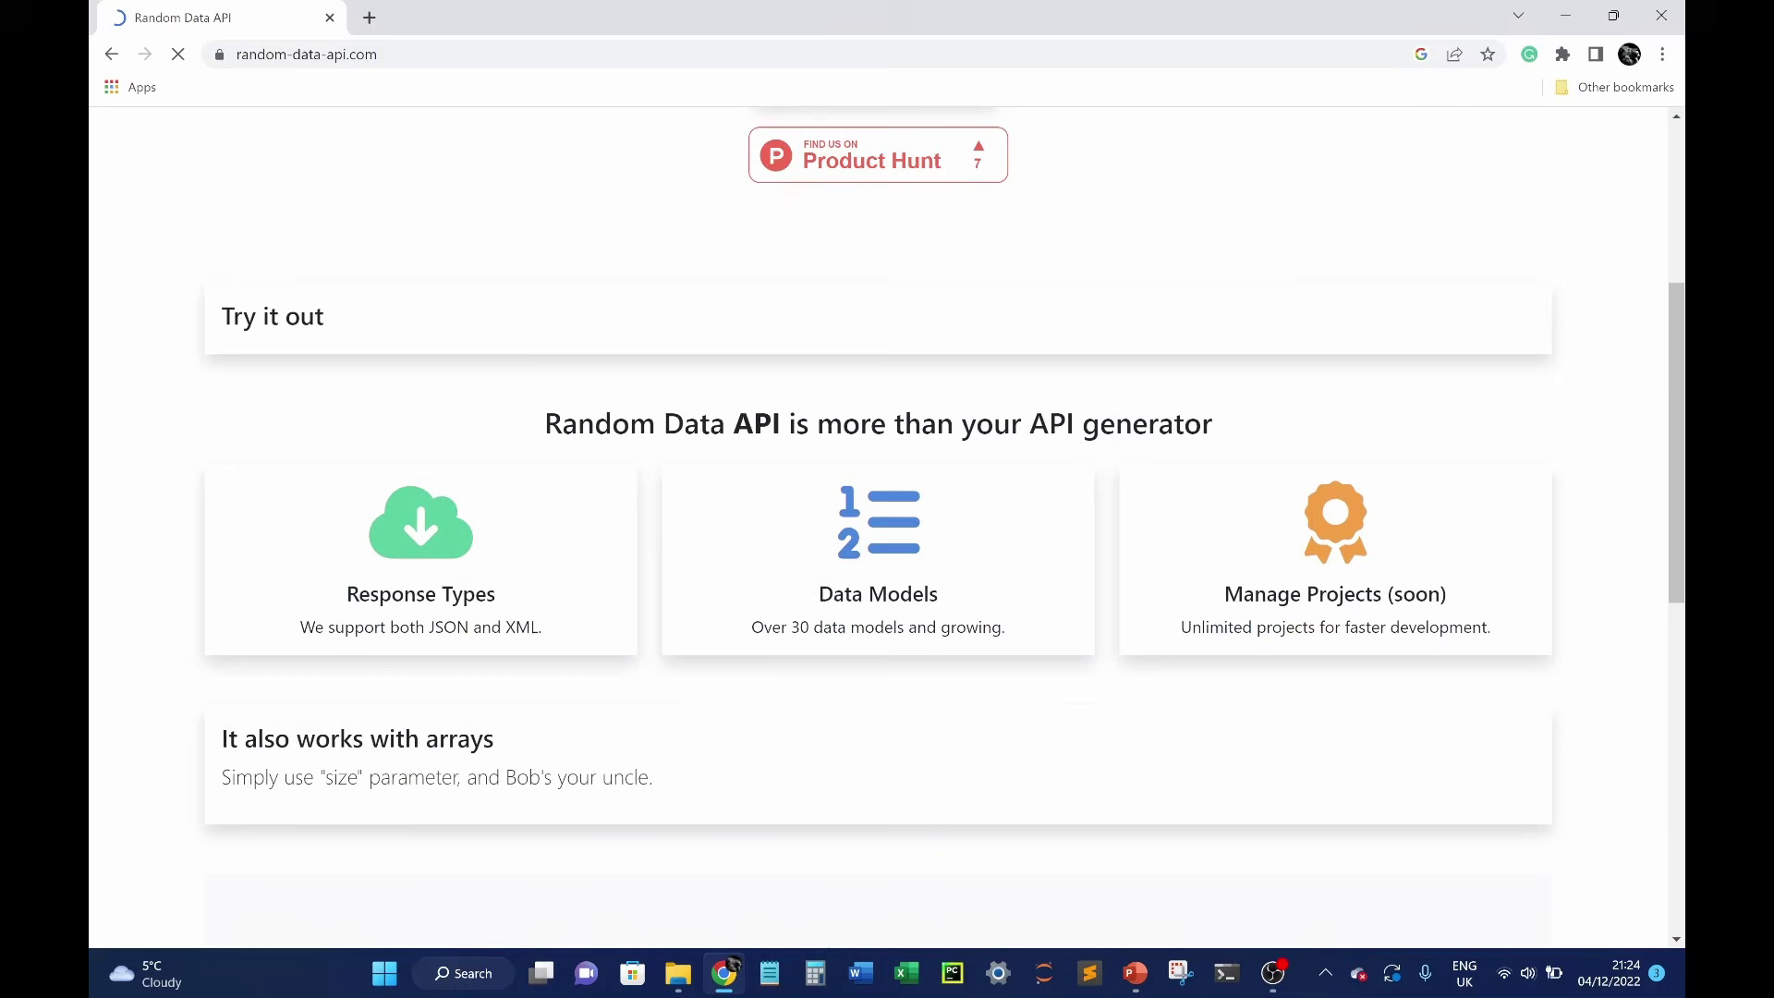
scroll(444, 388, "down", 10)
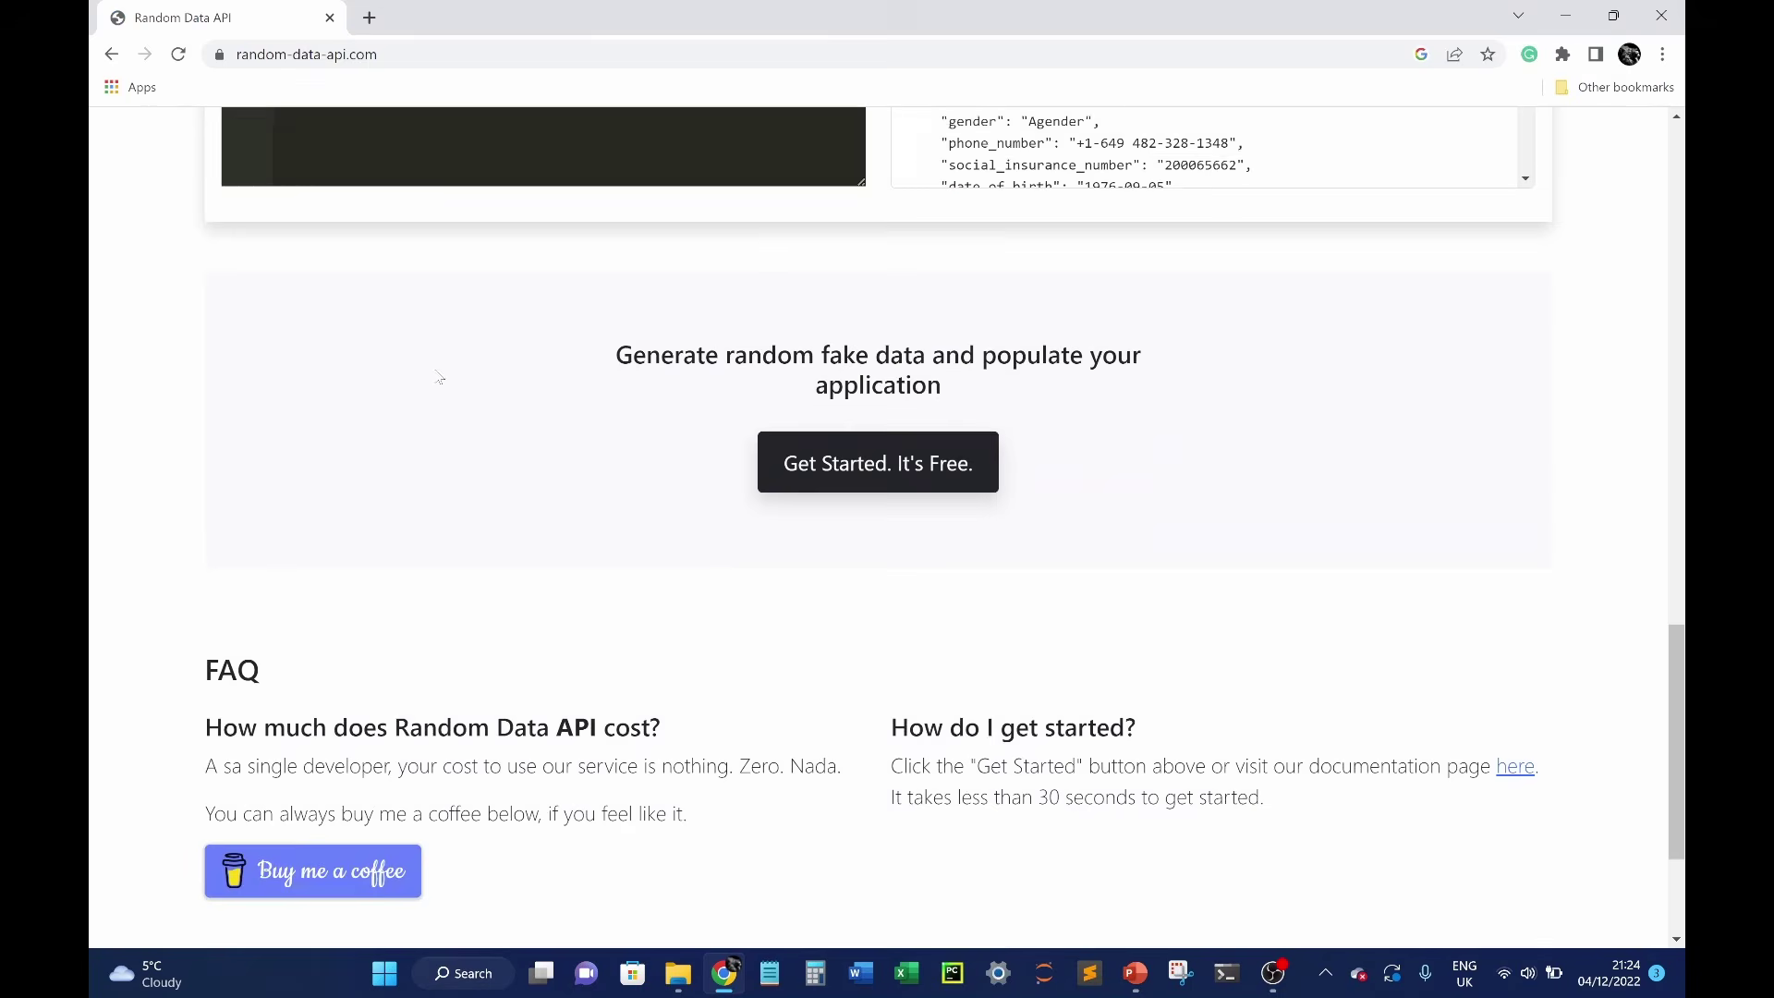
scroll(451, 415, "up", 15)
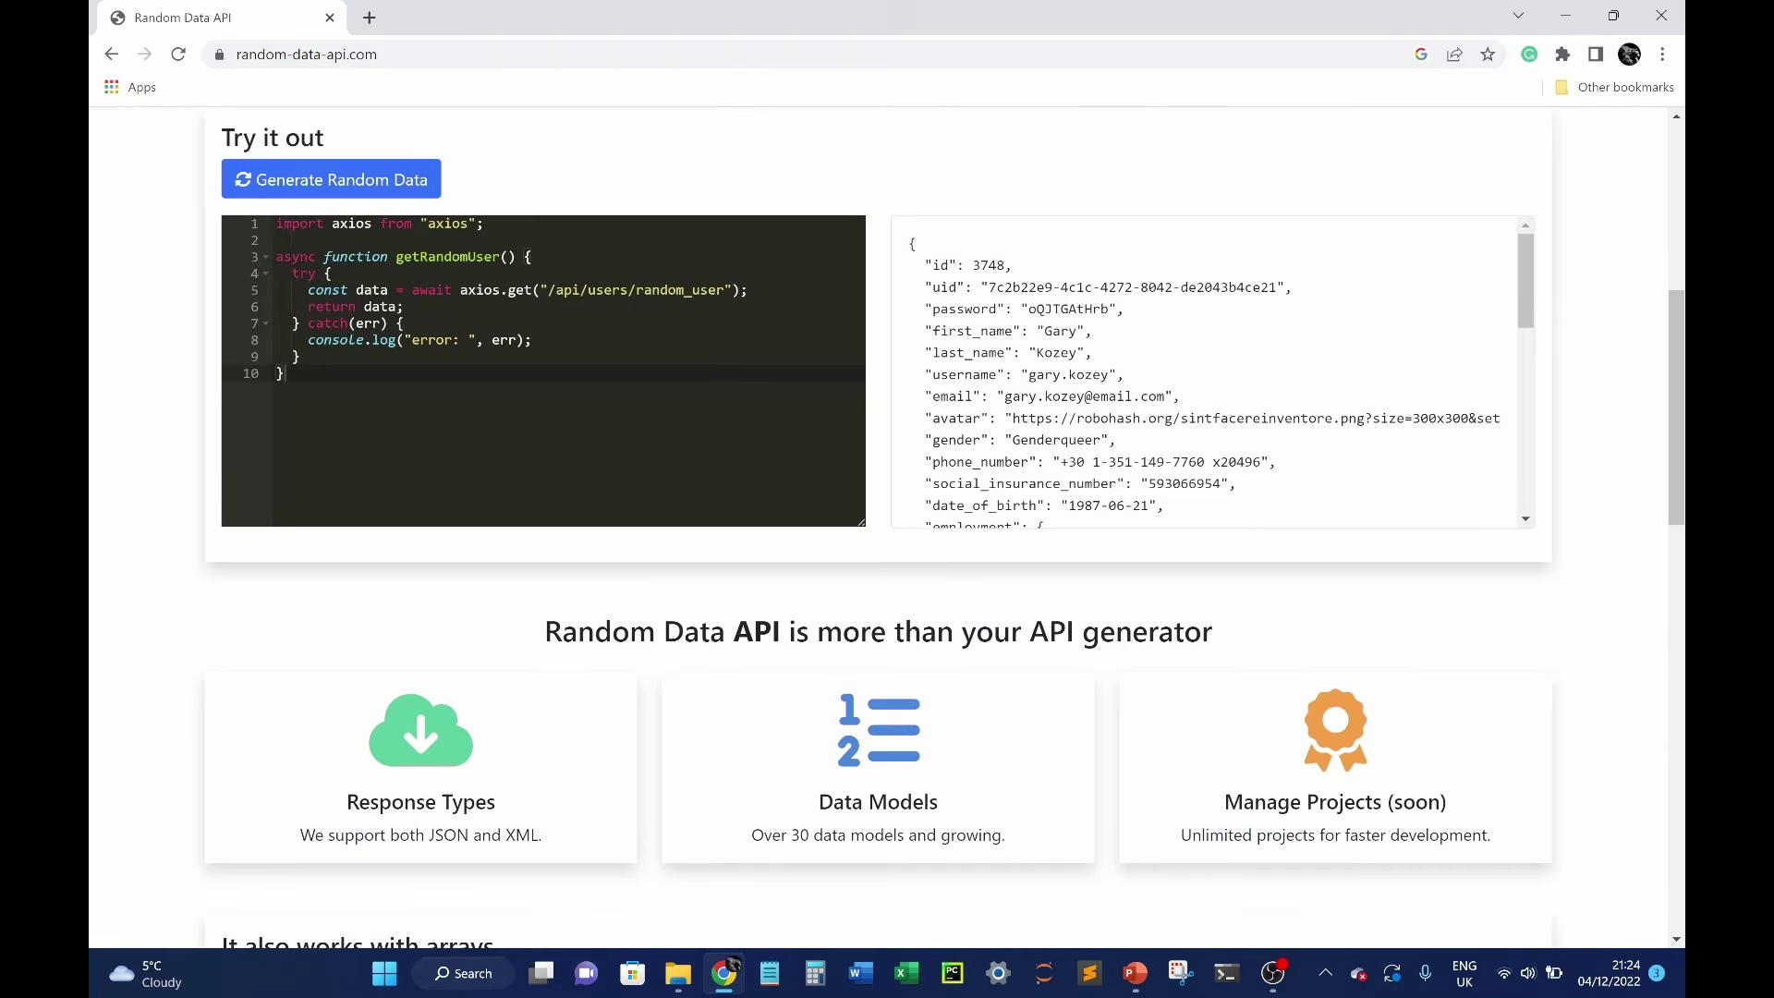
scroll(541, 642, "down", 3)
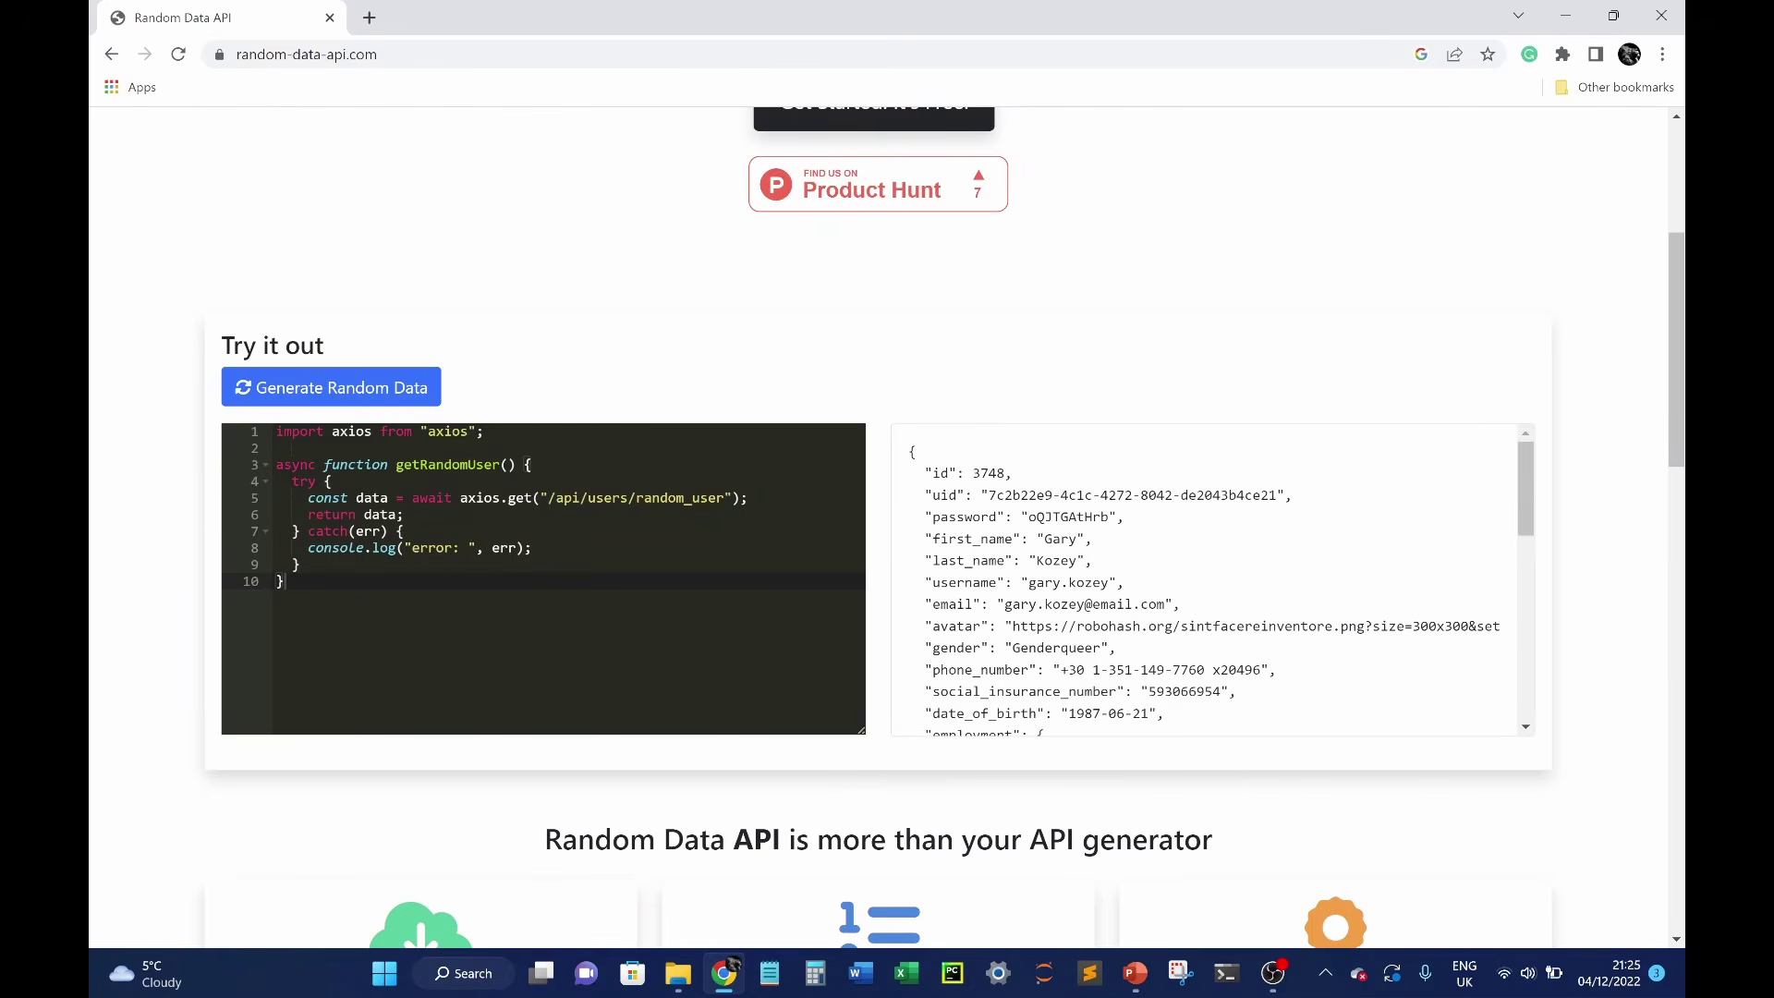
left_click_drag(1212, 726, 925, 470)
left_click(567, 480)
scroll(567, 480, "up", 4)
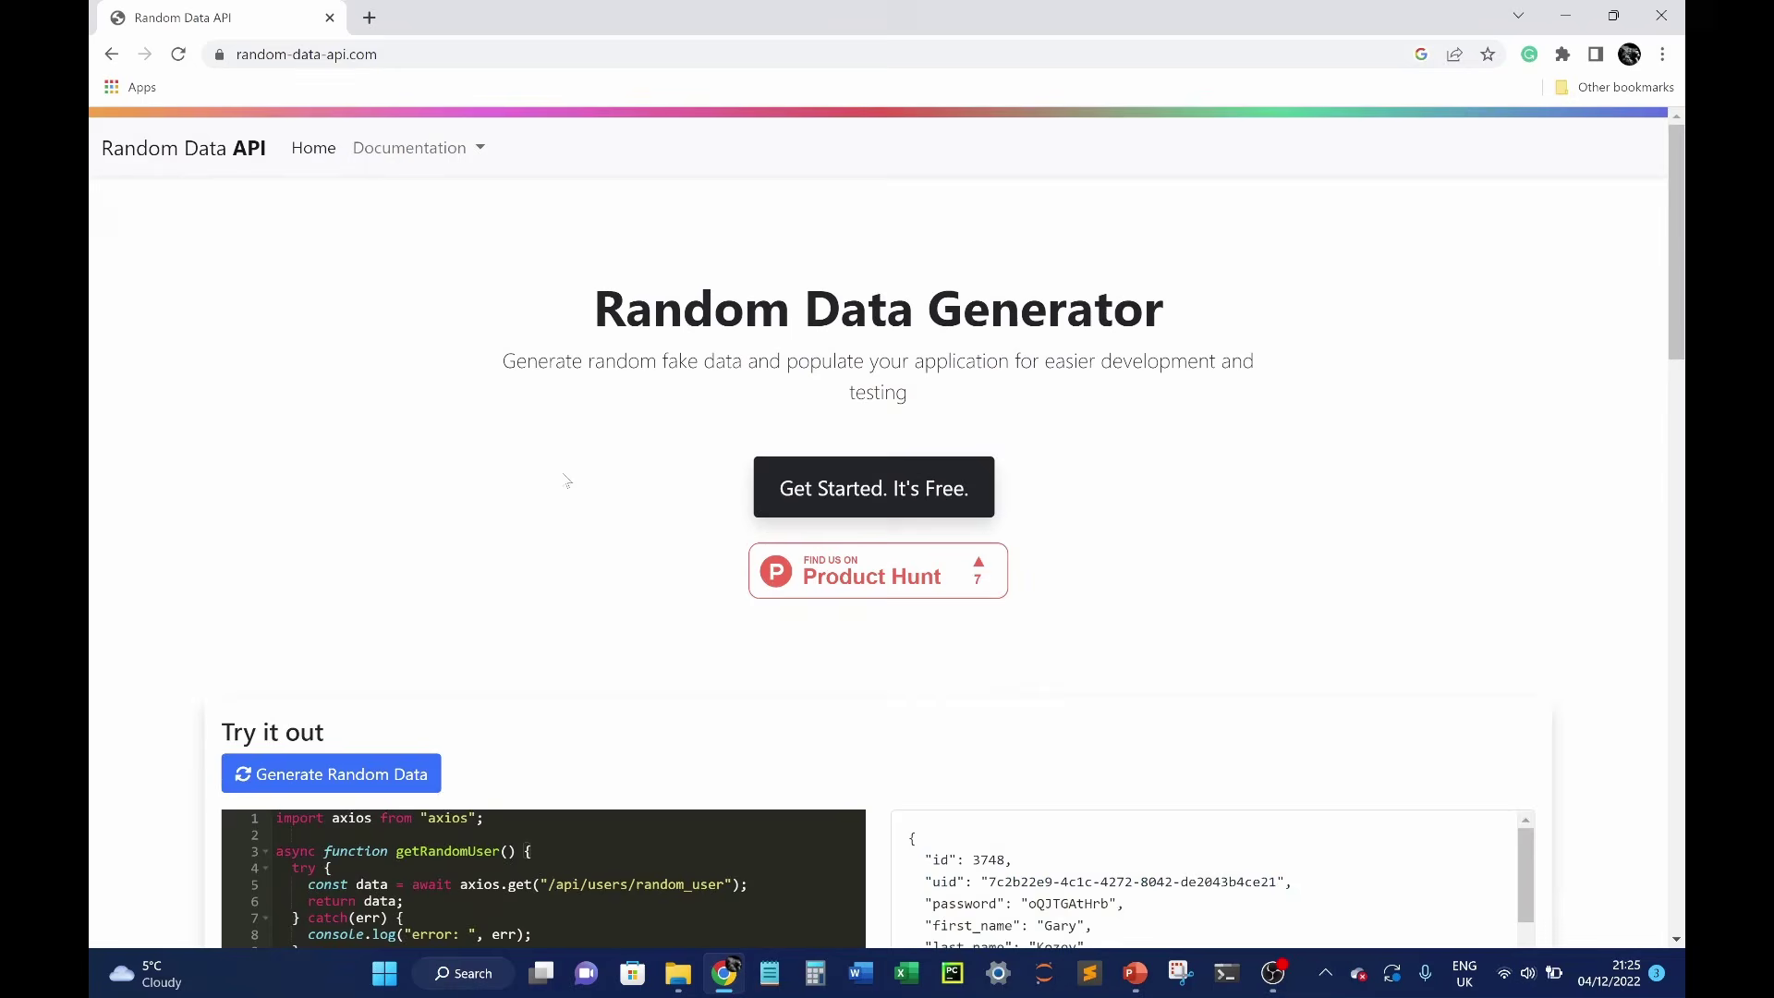
- Open the Random Data API V2 Documentation page
left_click(382, 164)
left_click(407, 190)
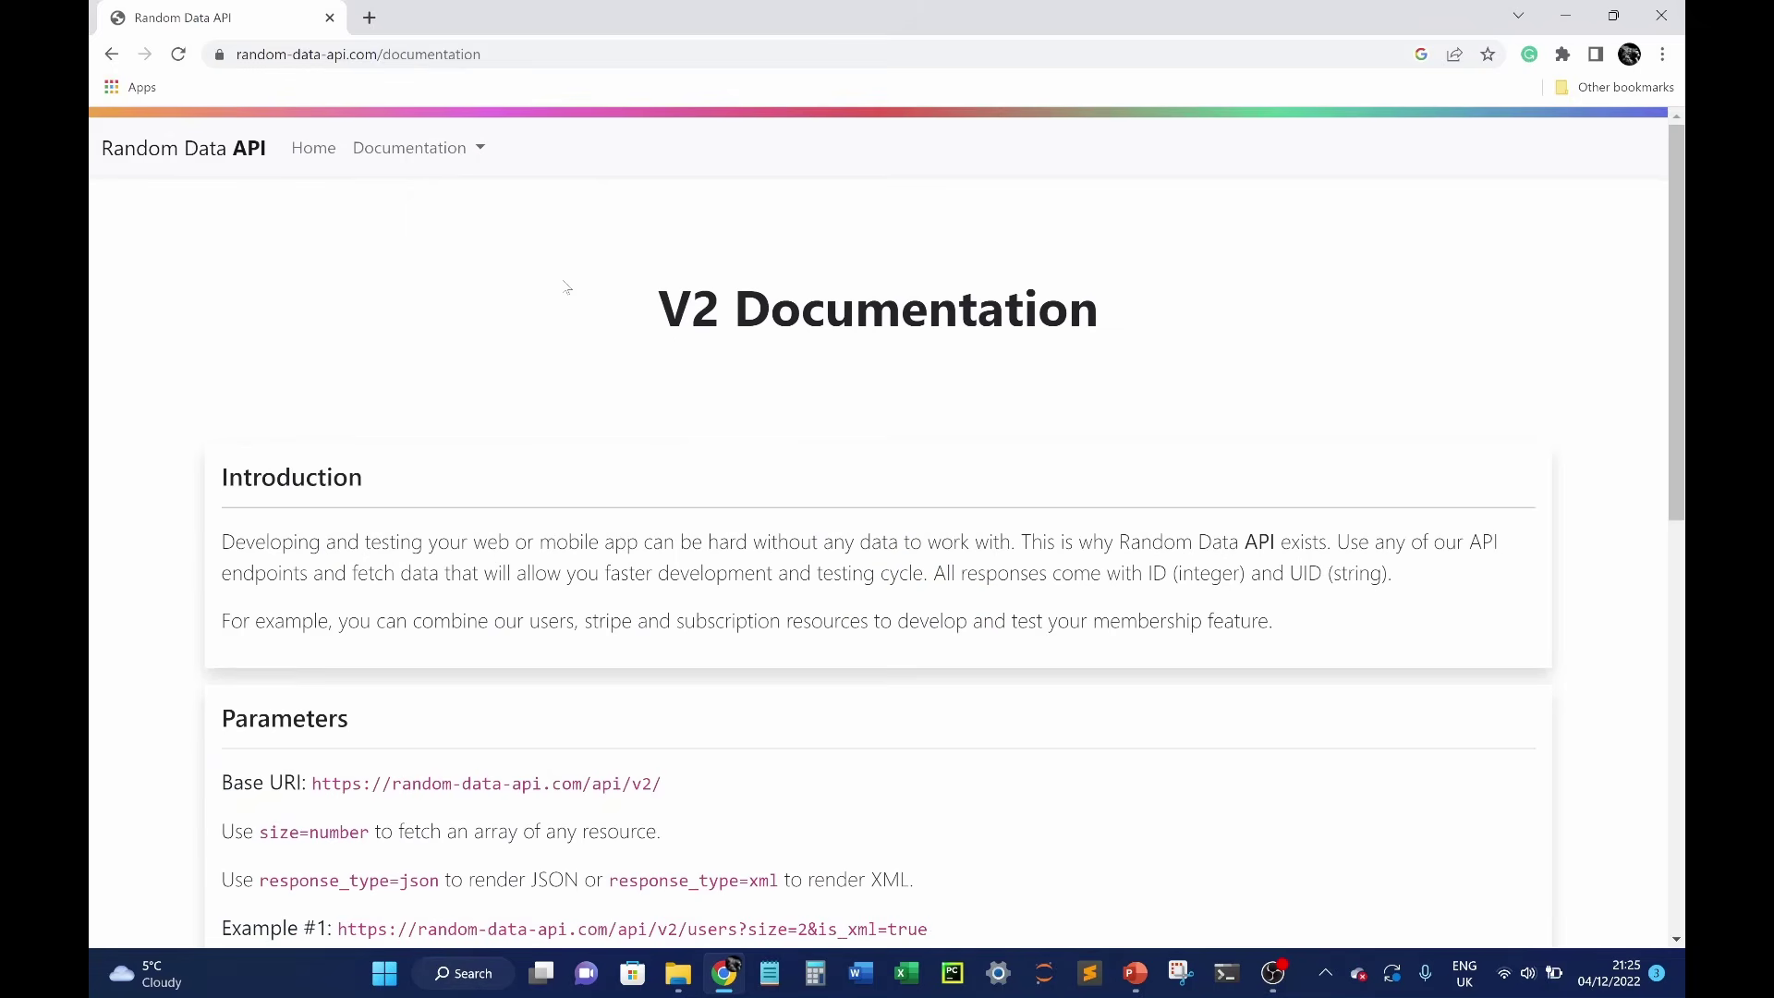
left_click(408, 150)
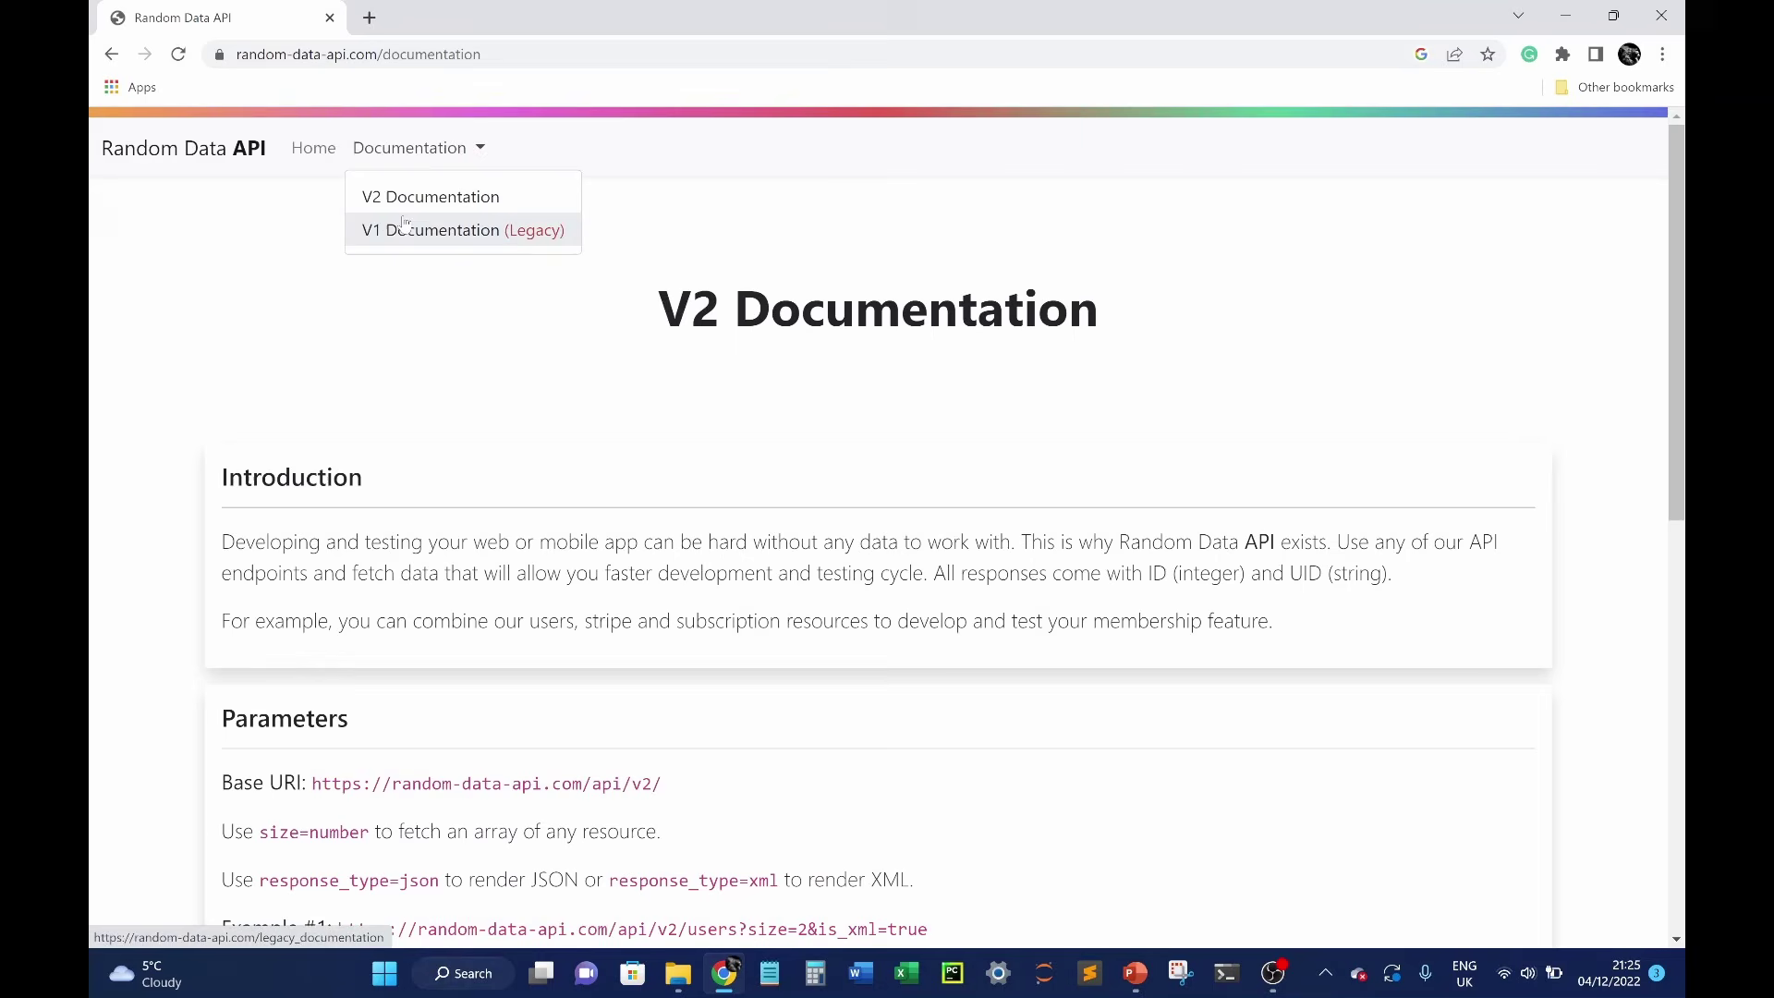
left_click(402, 194)
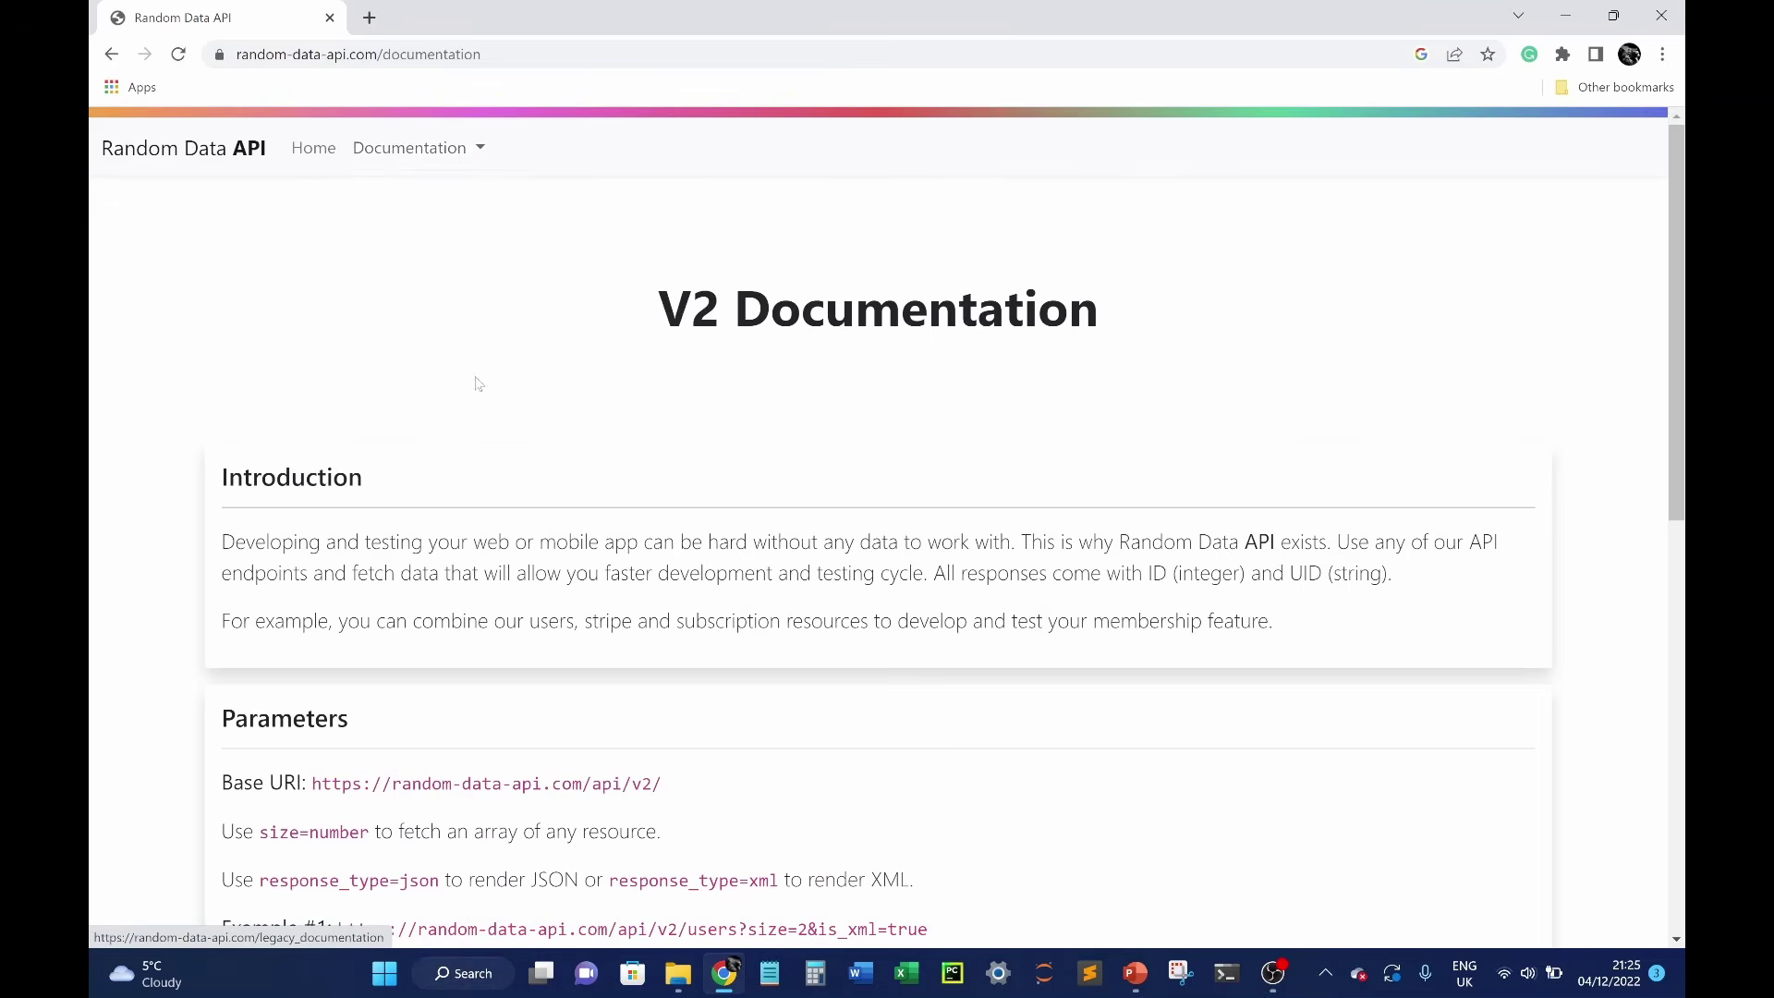
scroll(461, 406, "down", 3)
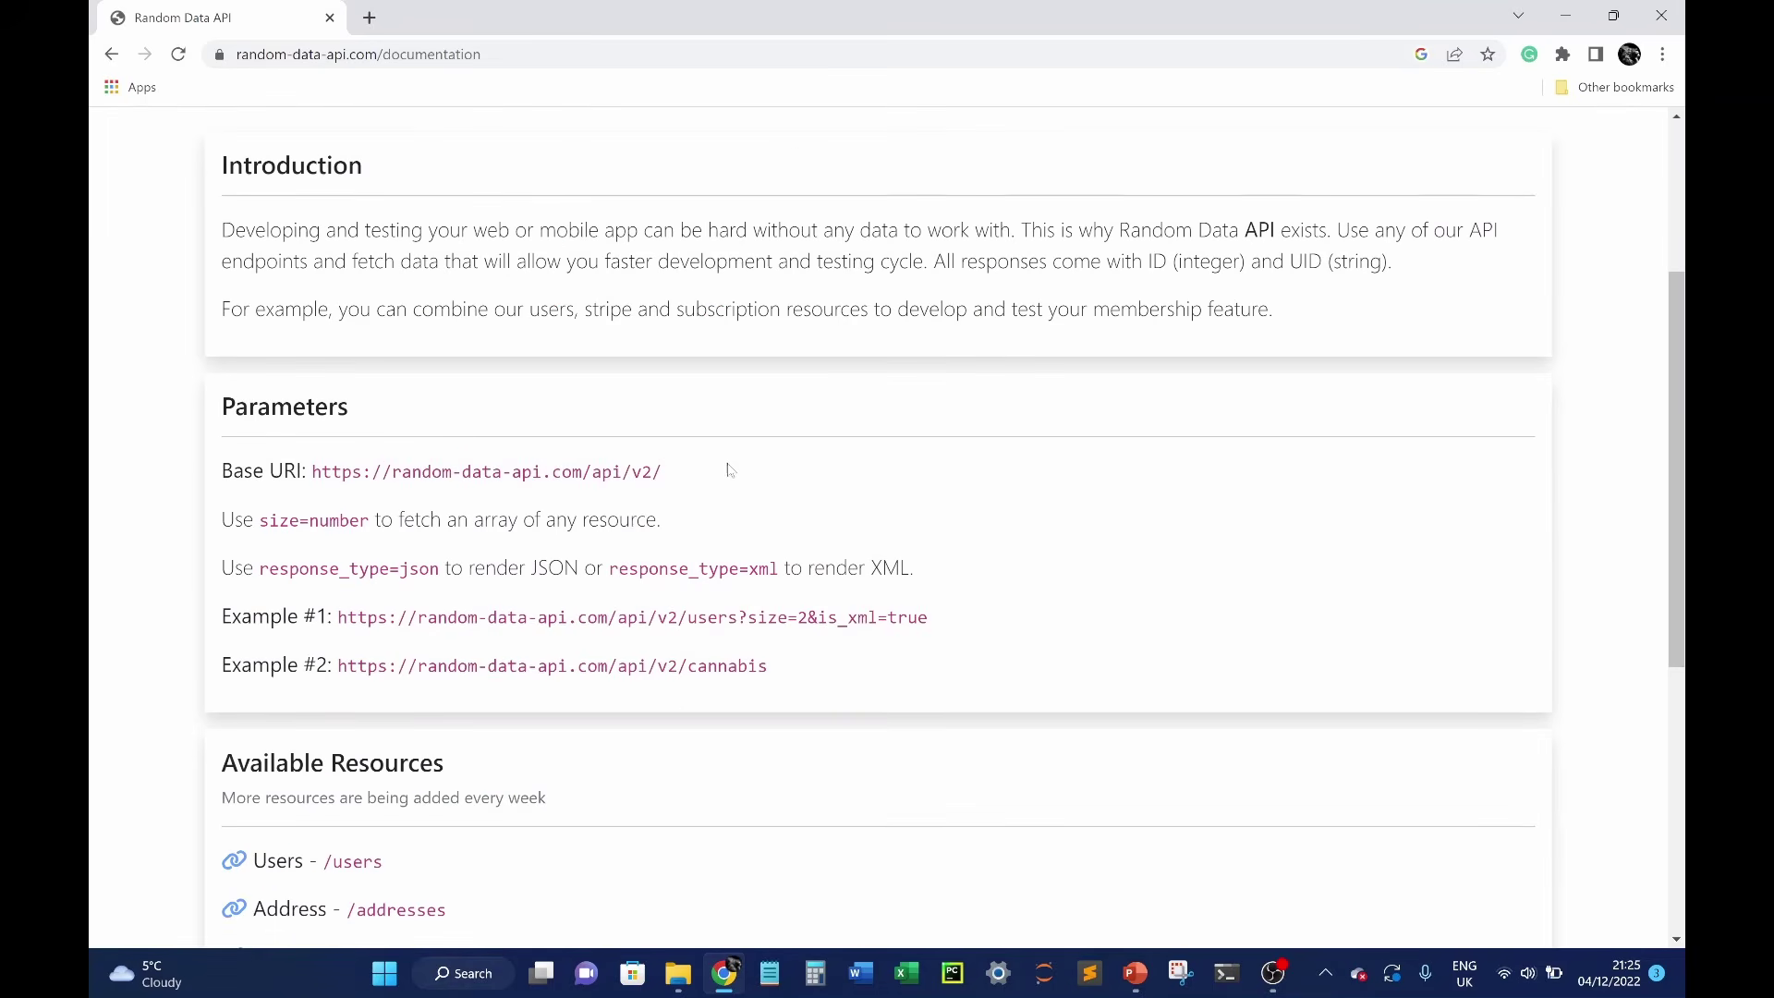
left_click_drag(724, 469, 312, 471)
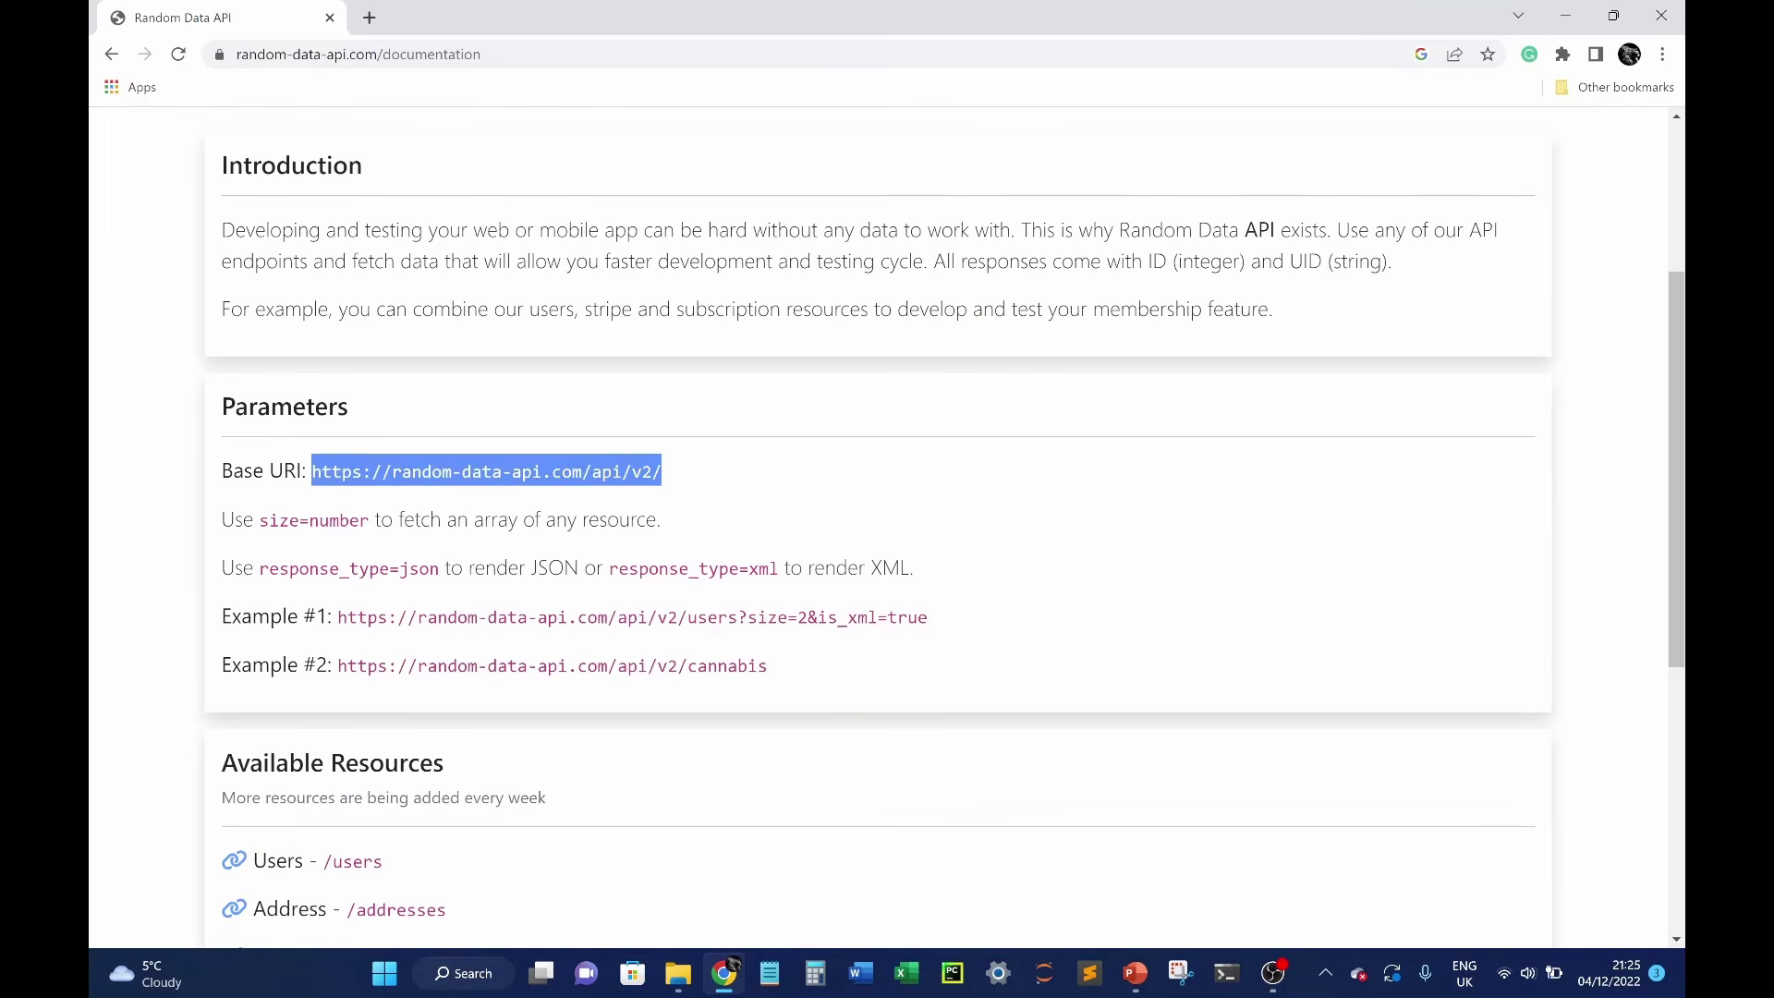
left_click(889, 496)
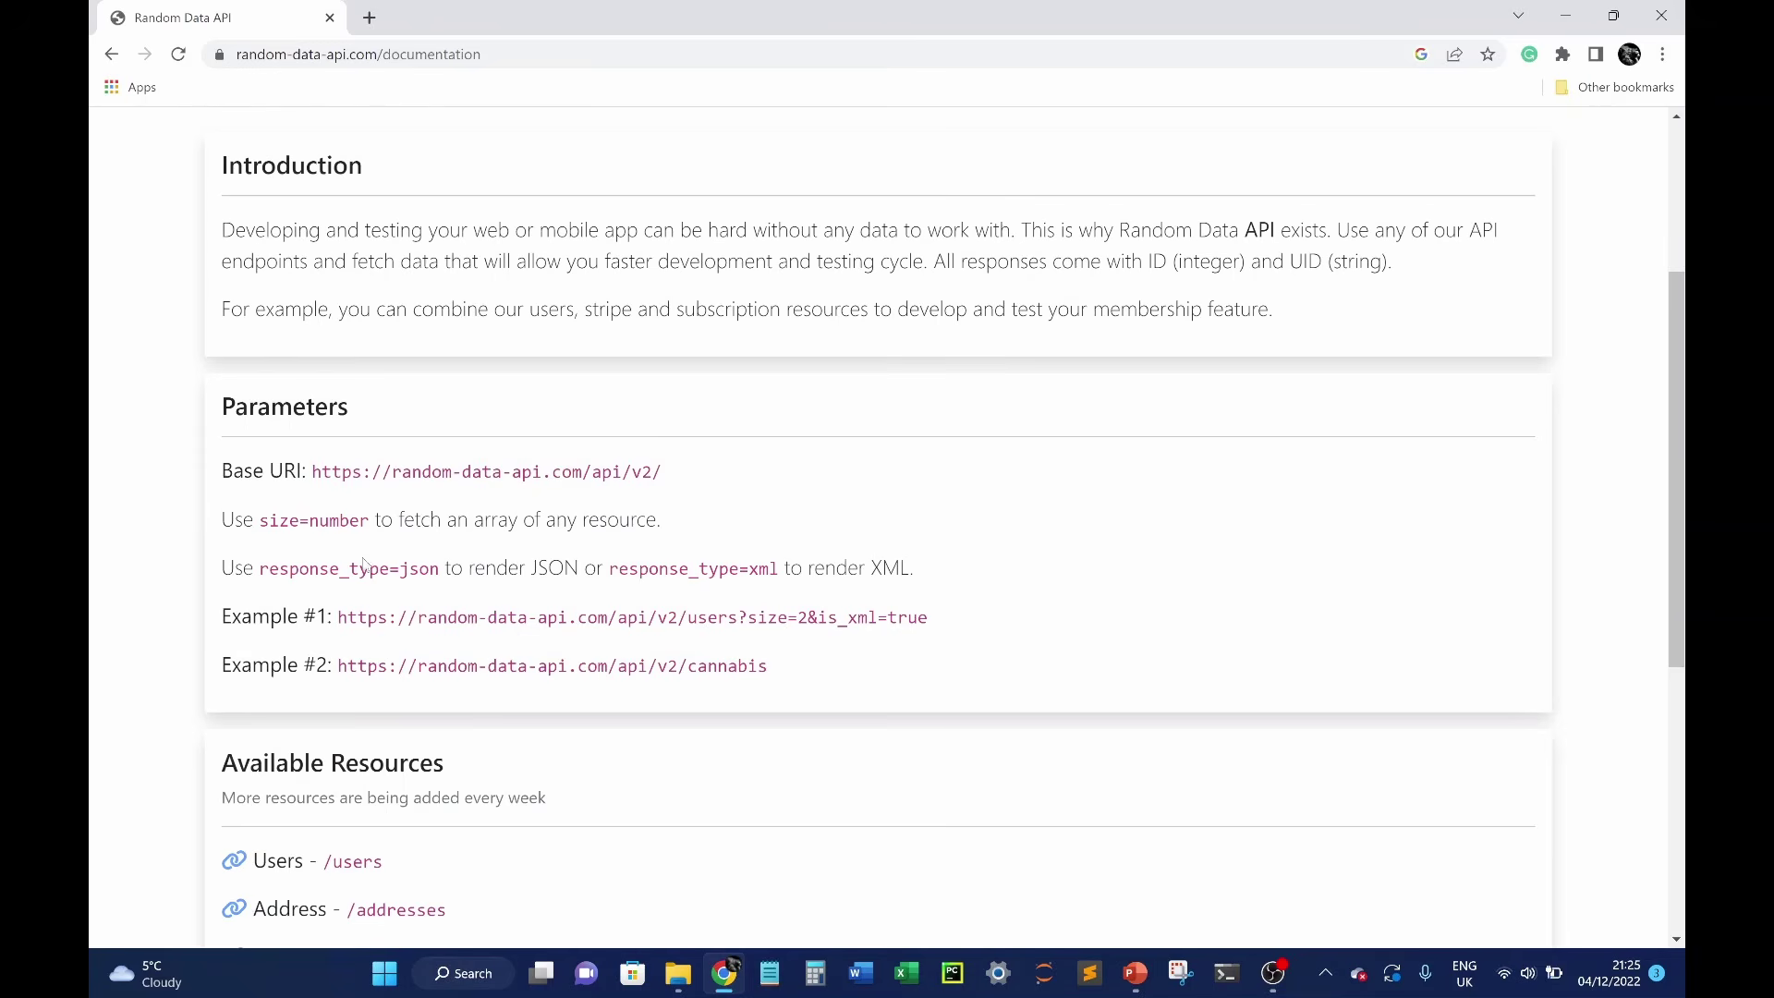
scroll(370, 605, "down", 3)
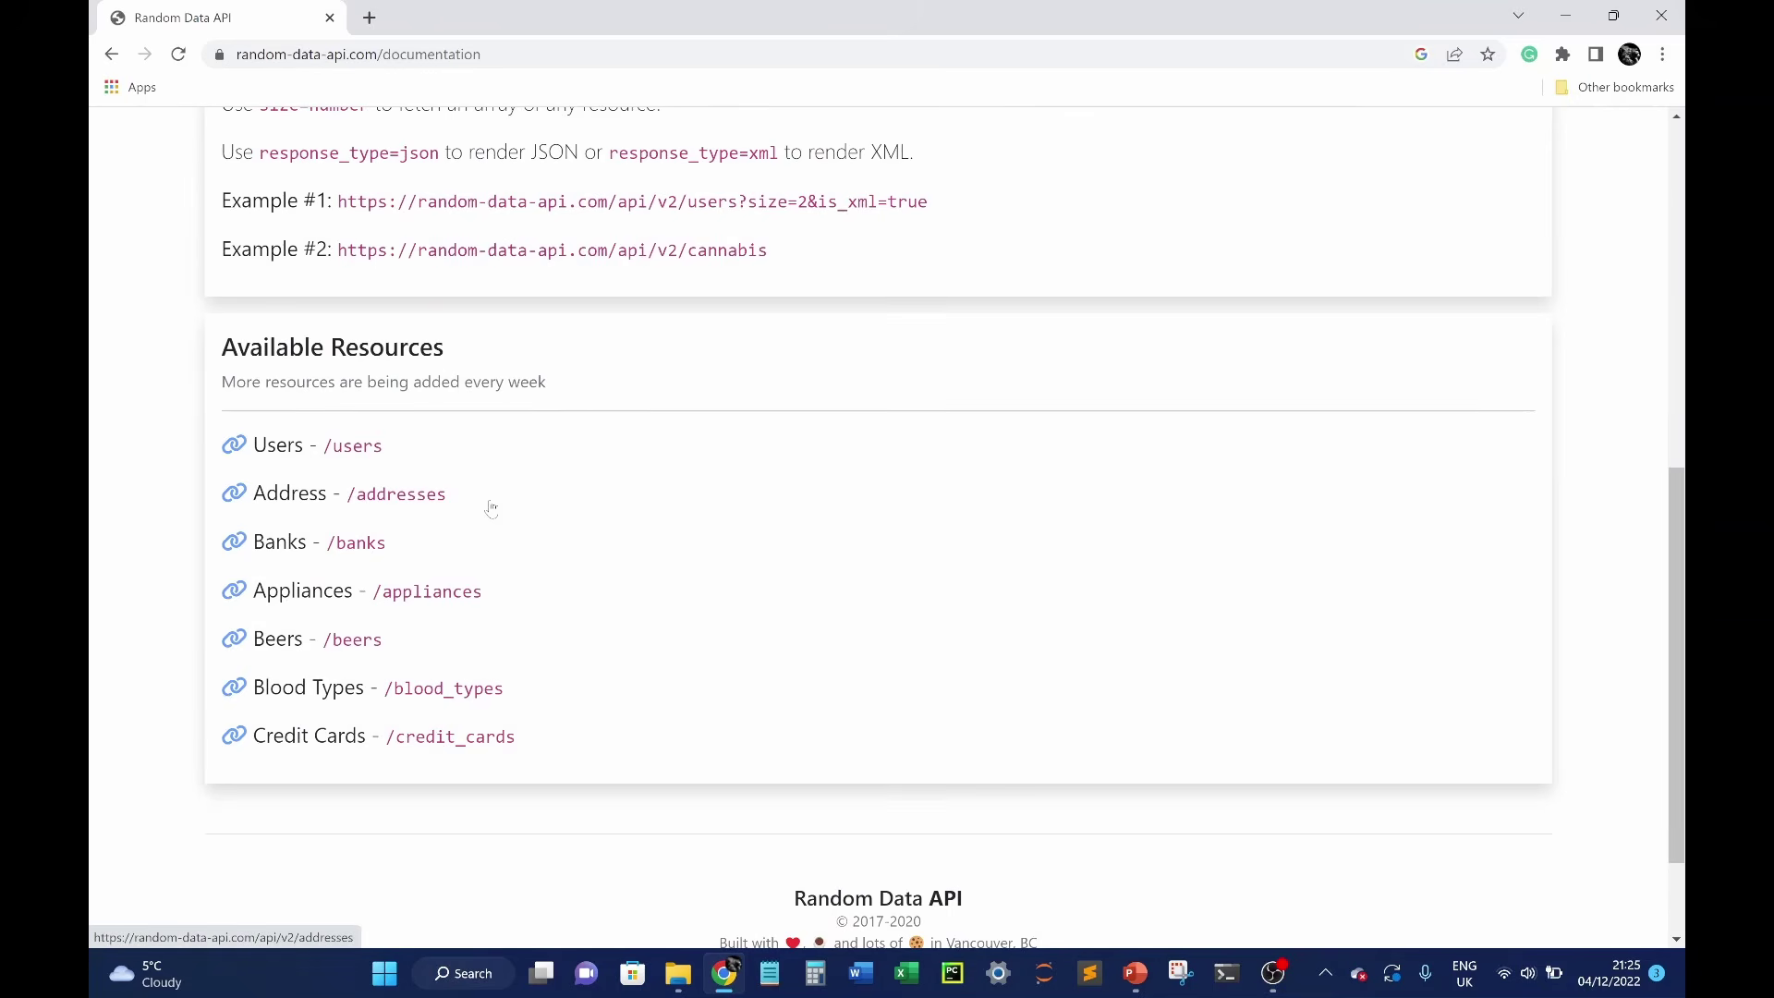
scroll(526, 463, "up", 3)
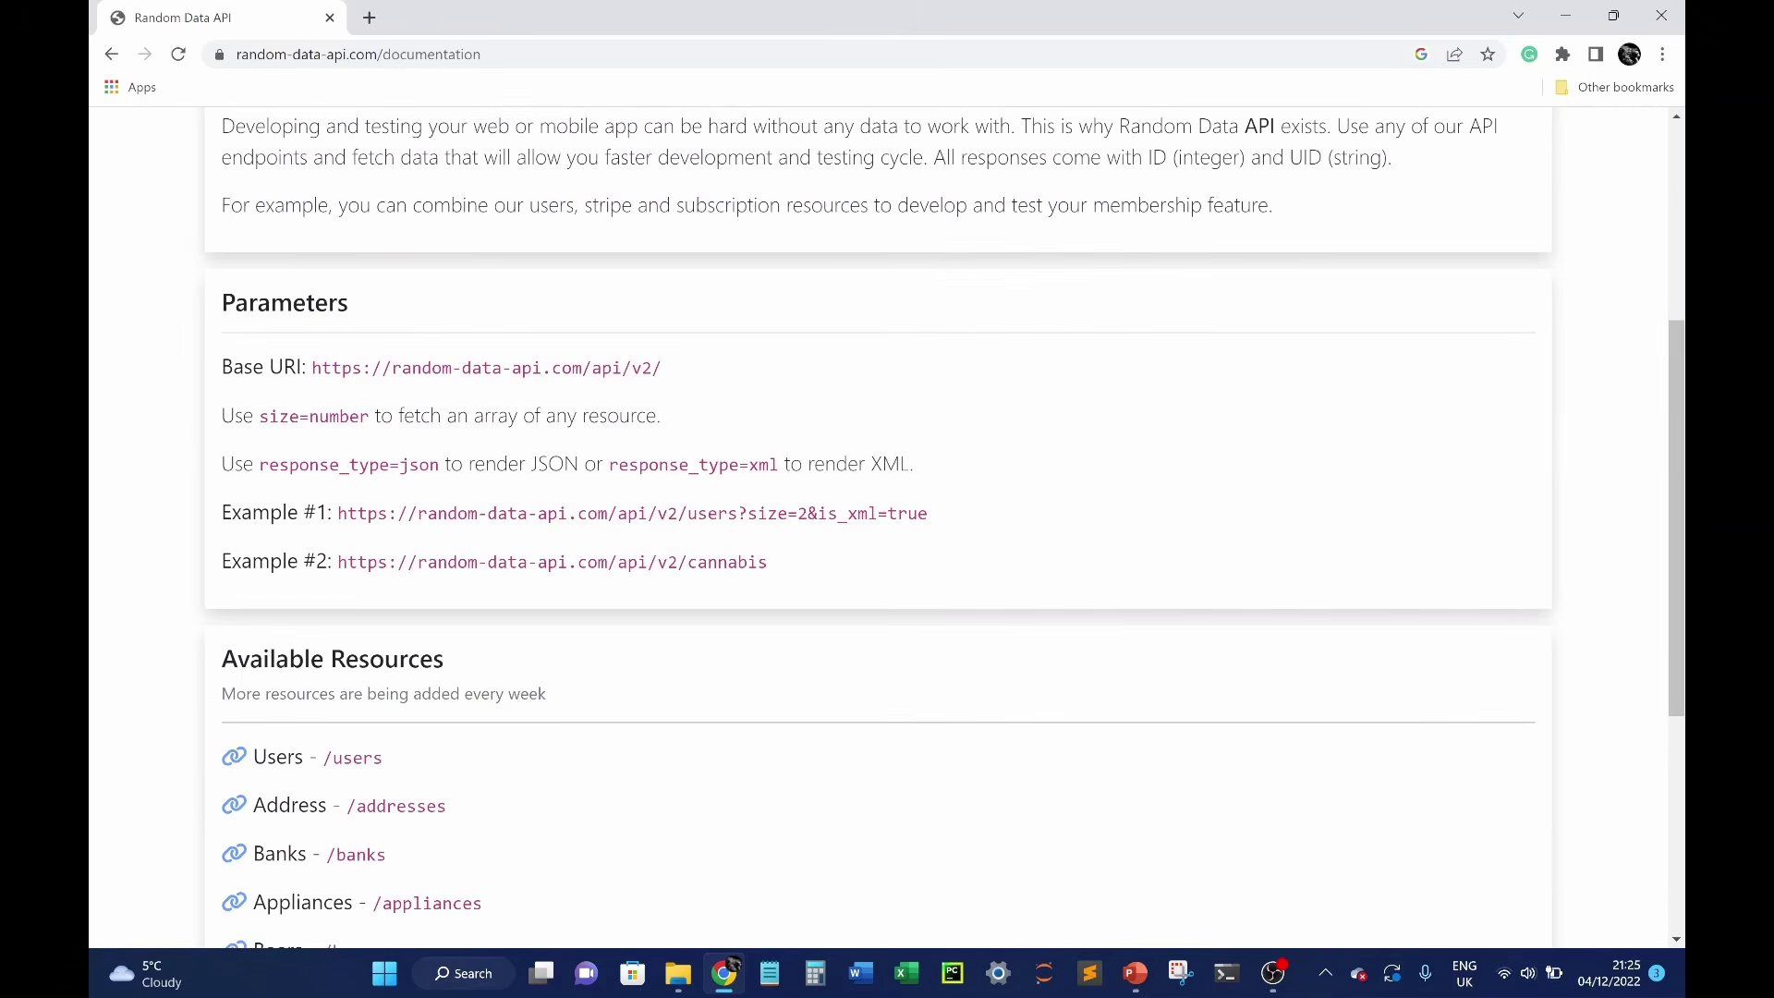
scroll(238, 379, "down", 3)
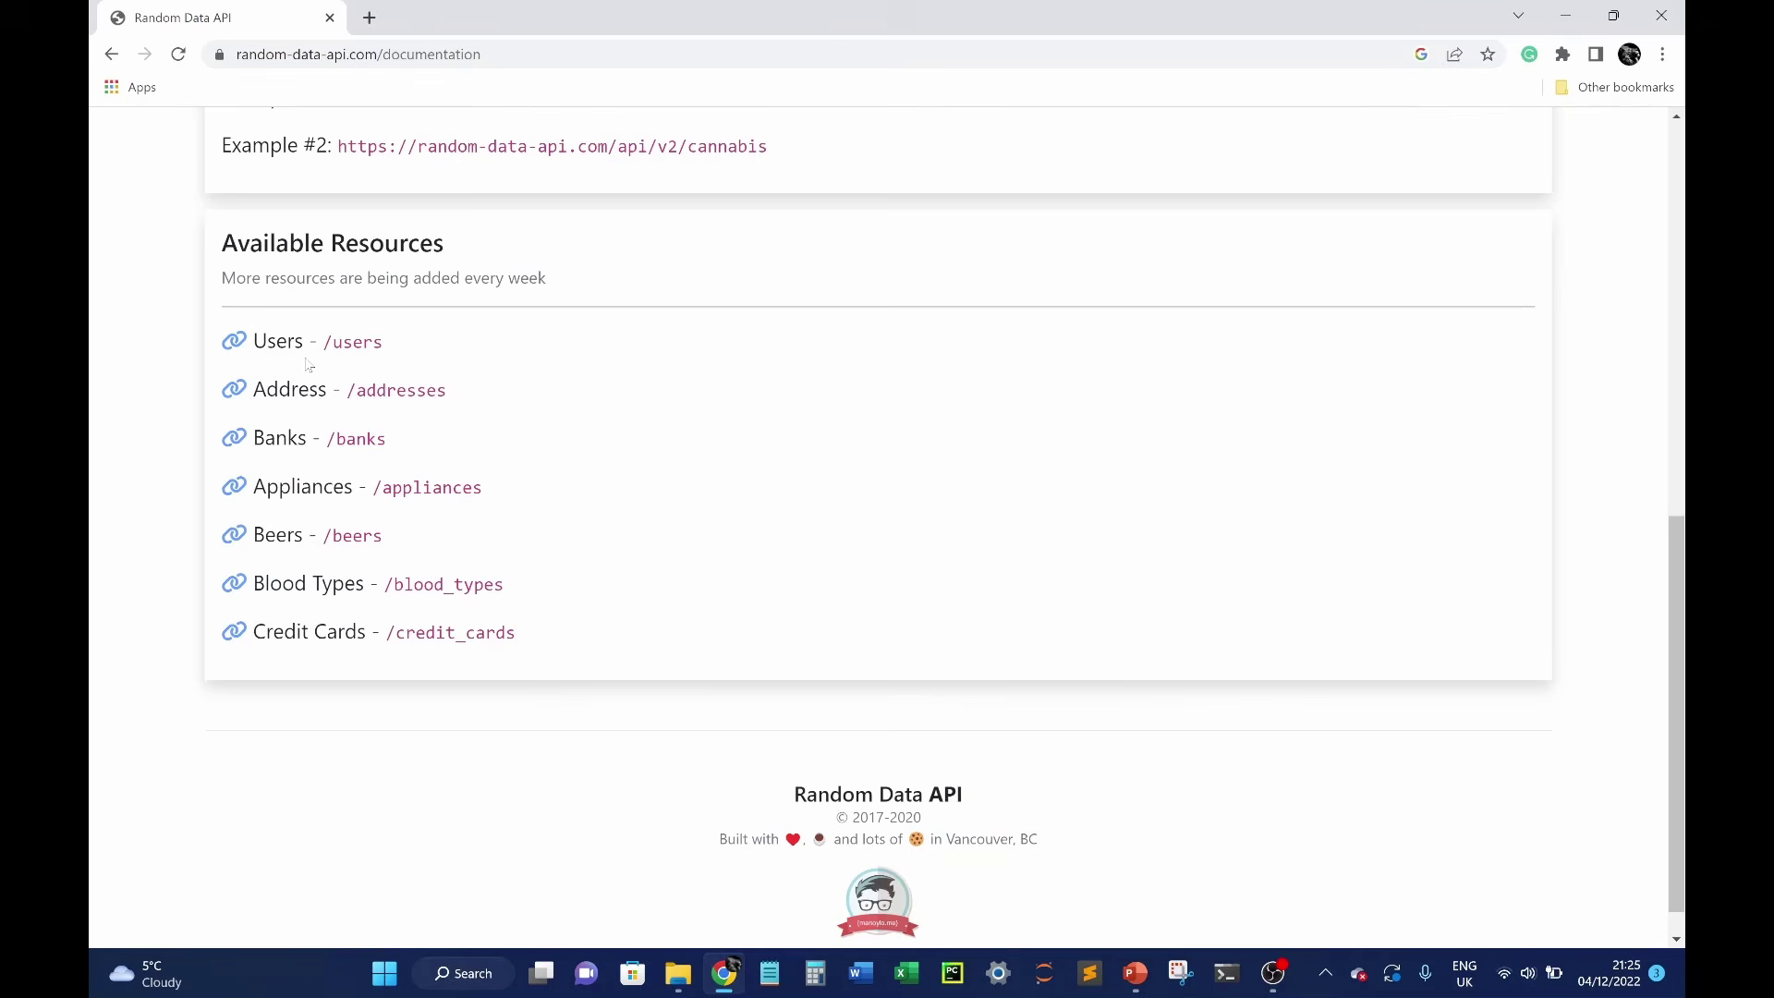
scroll(309, 365, "up", 9)
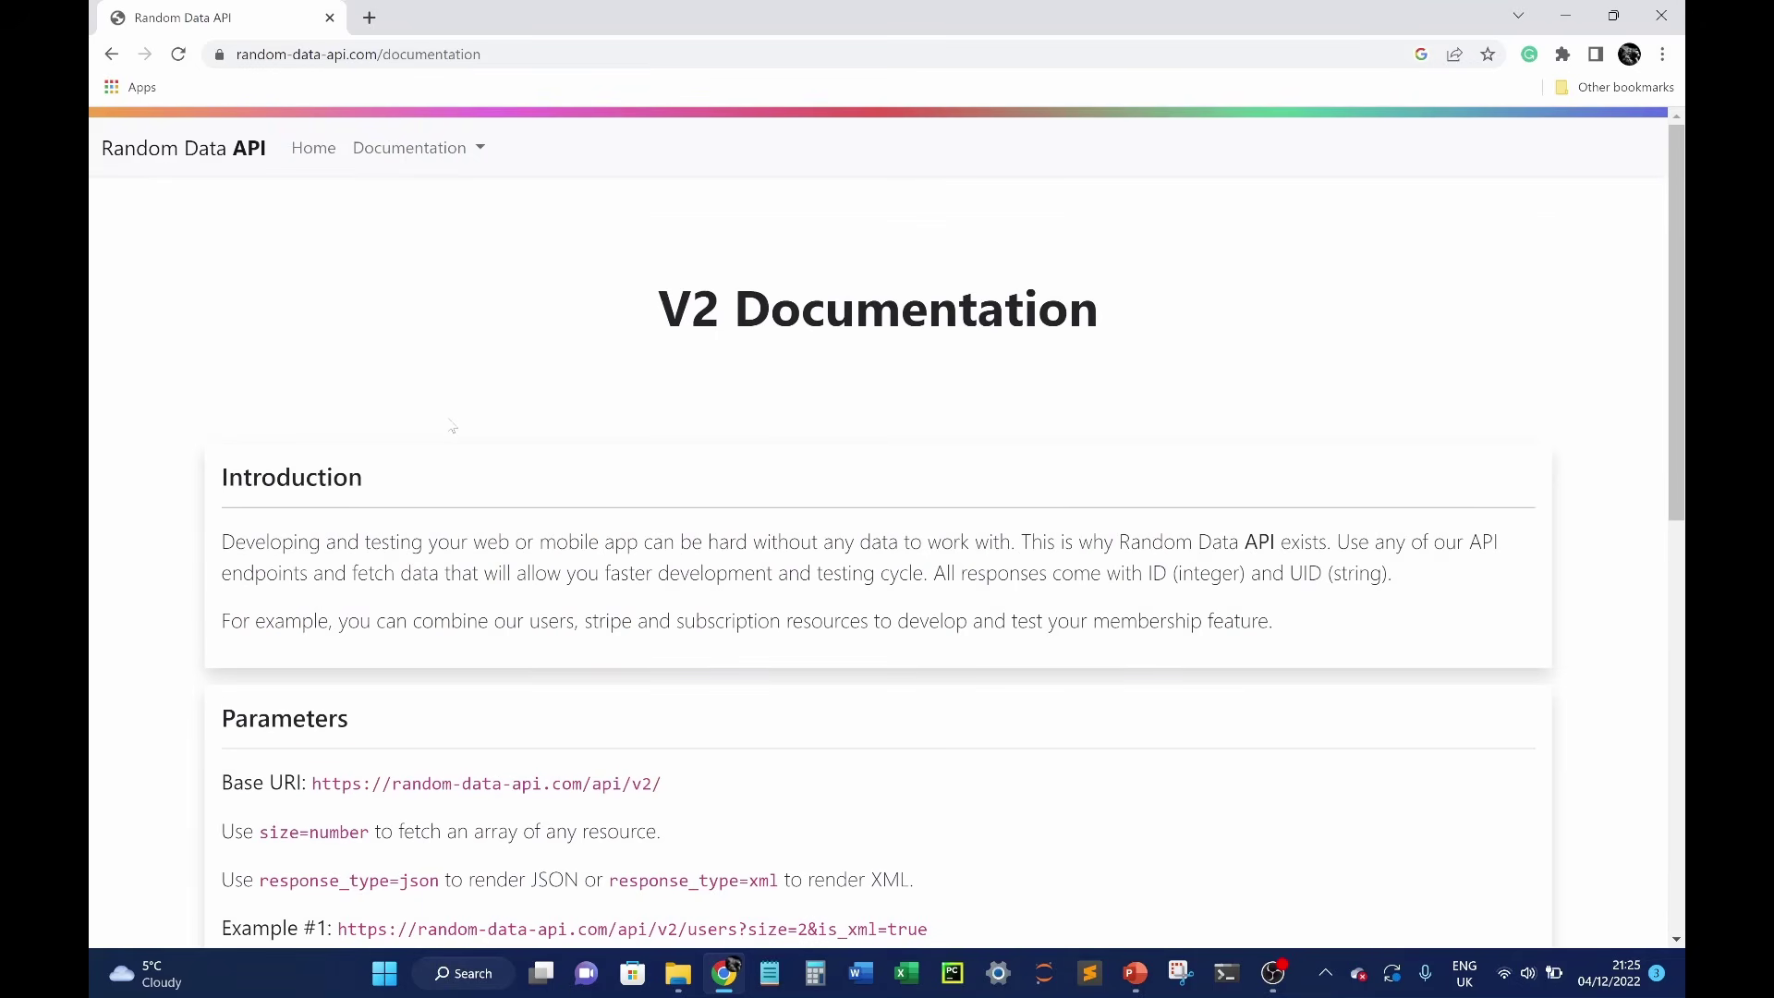
scroll(452, 426, "down", 2)
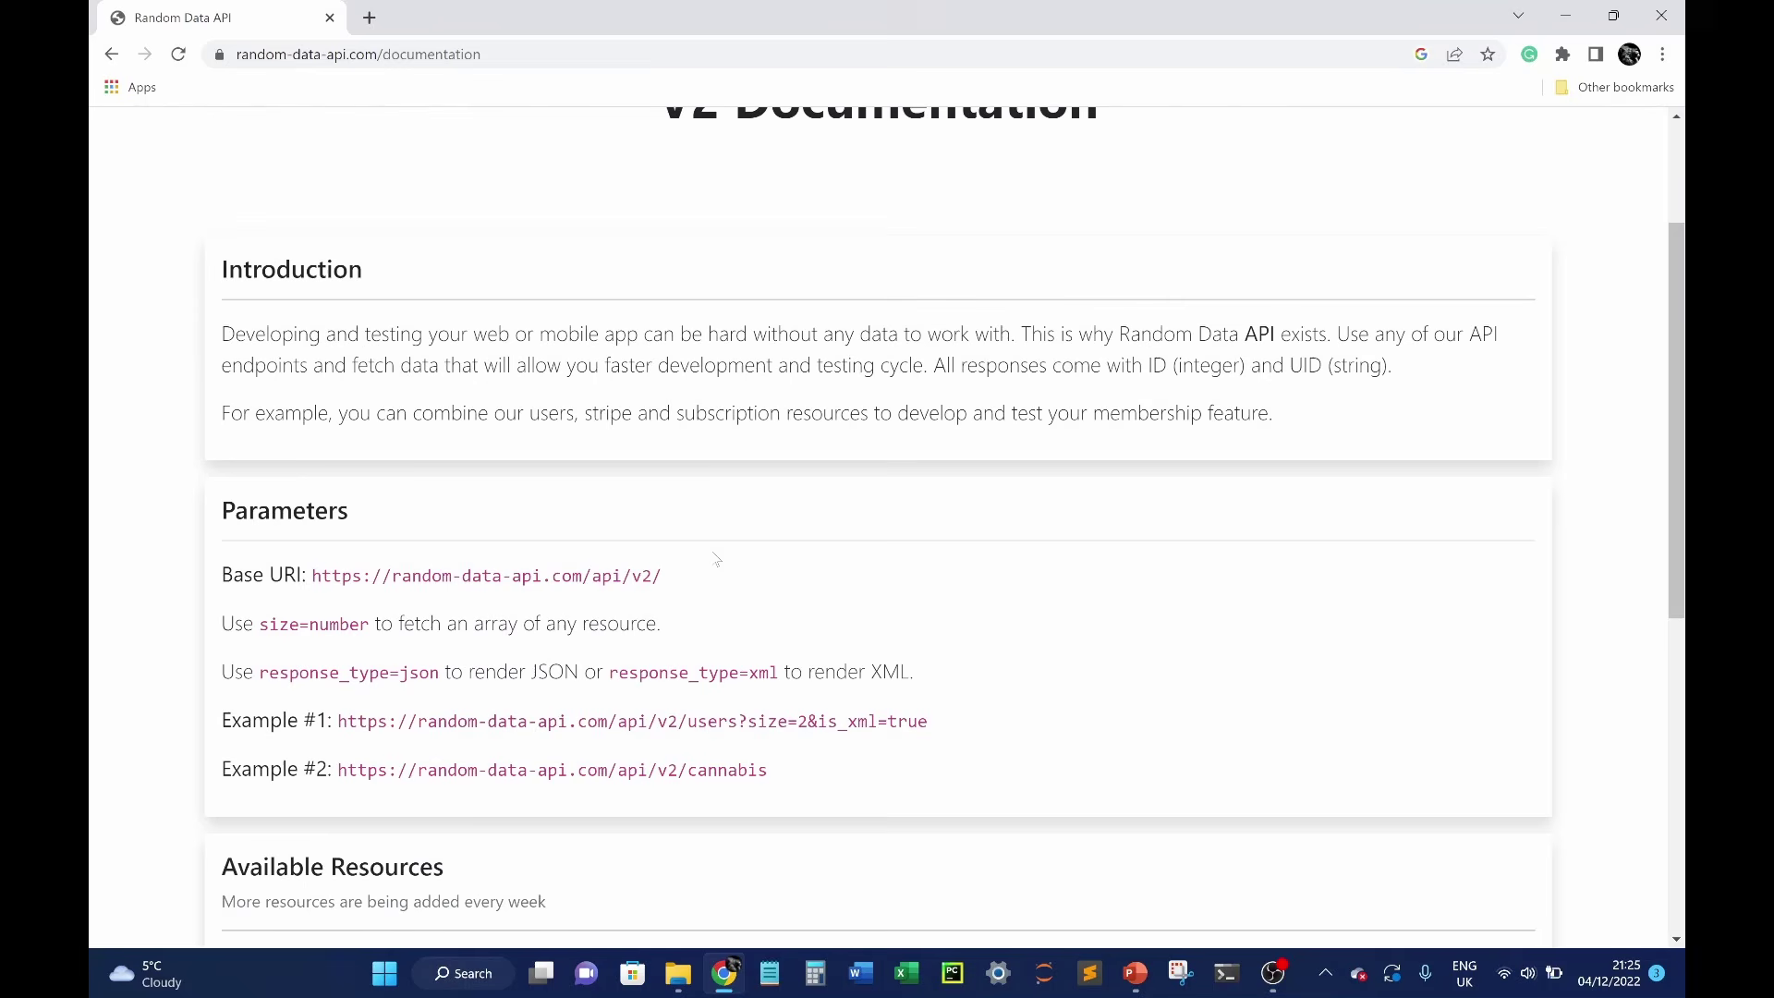
left_click_drag(685, 586, 311, 576)
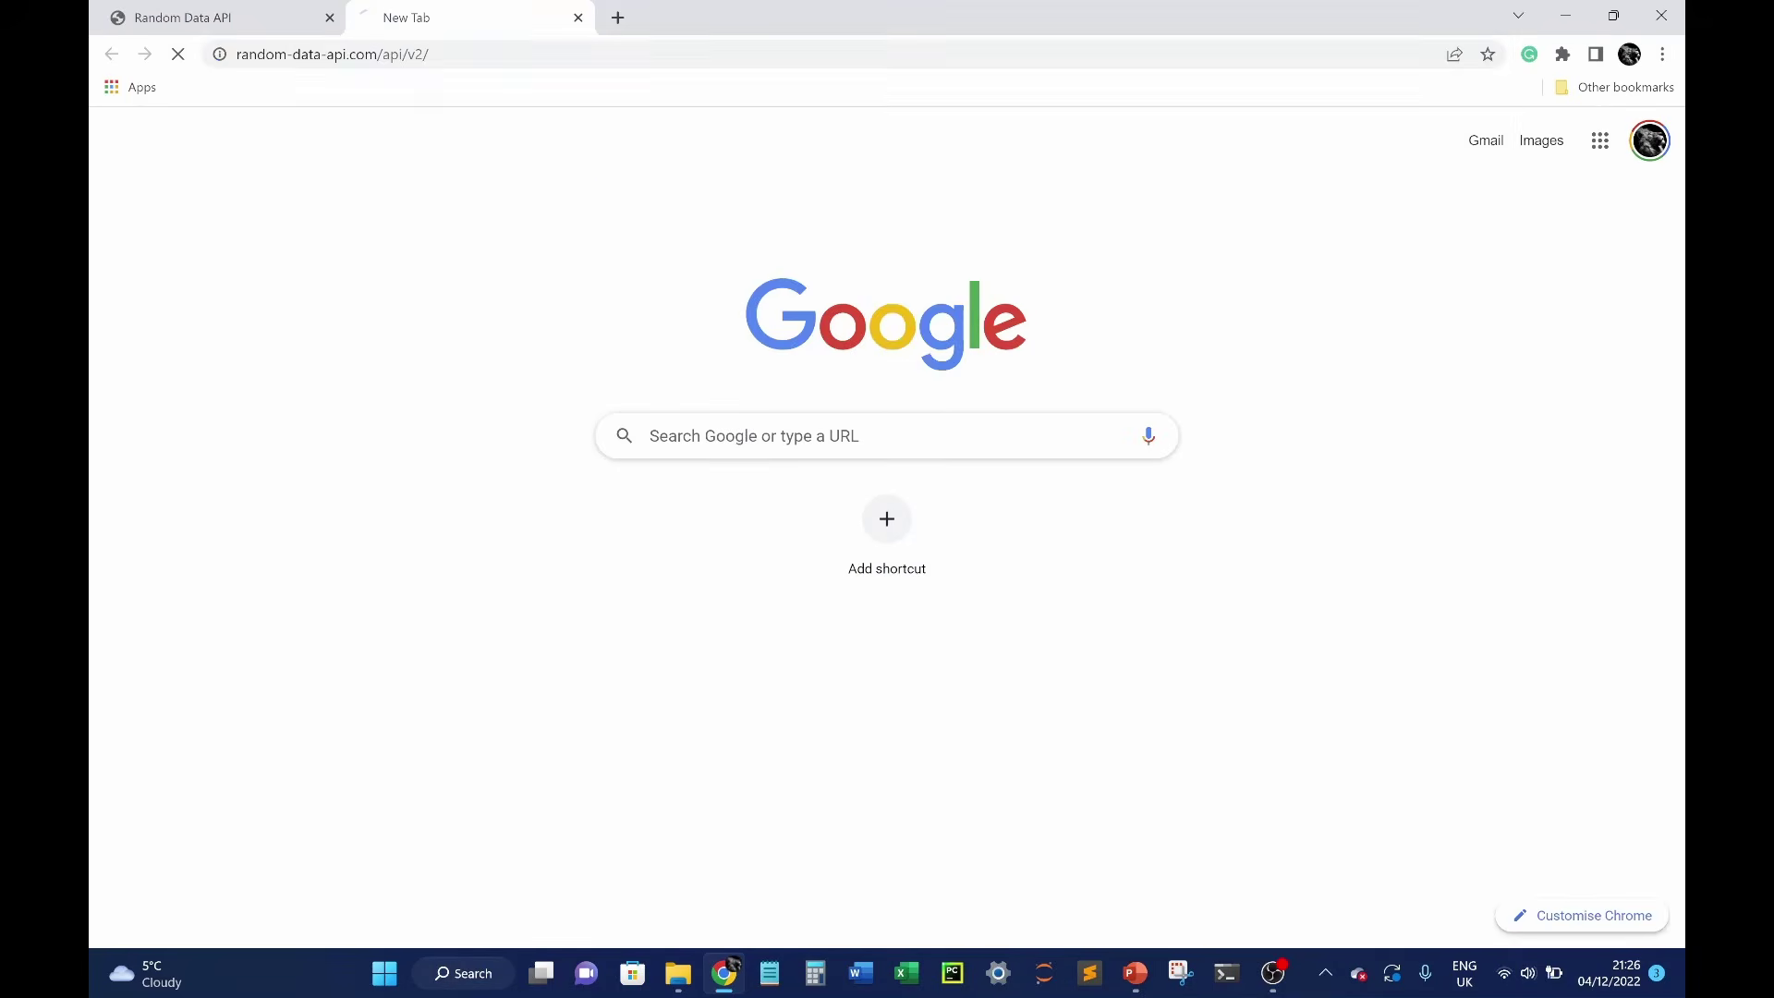
- Append users/ to the base URI in the second tab and load the users endpoint
key("ctrl+shift+Tab")
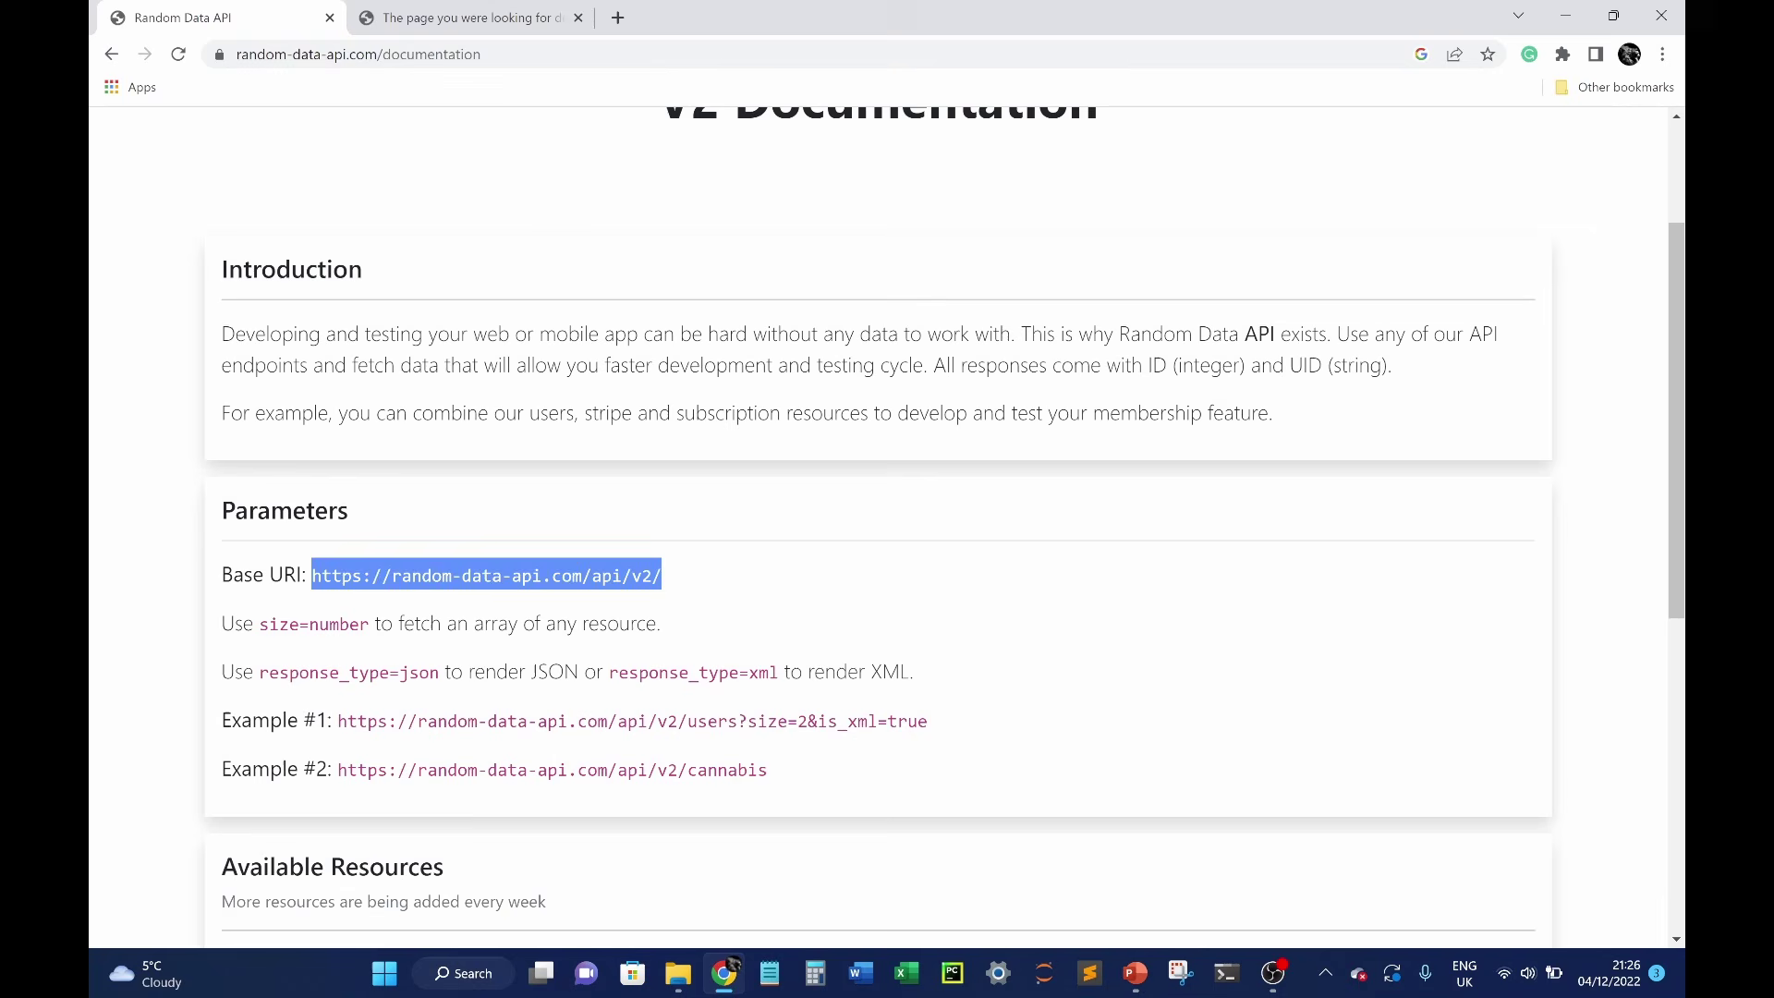
left_click(748, 756)
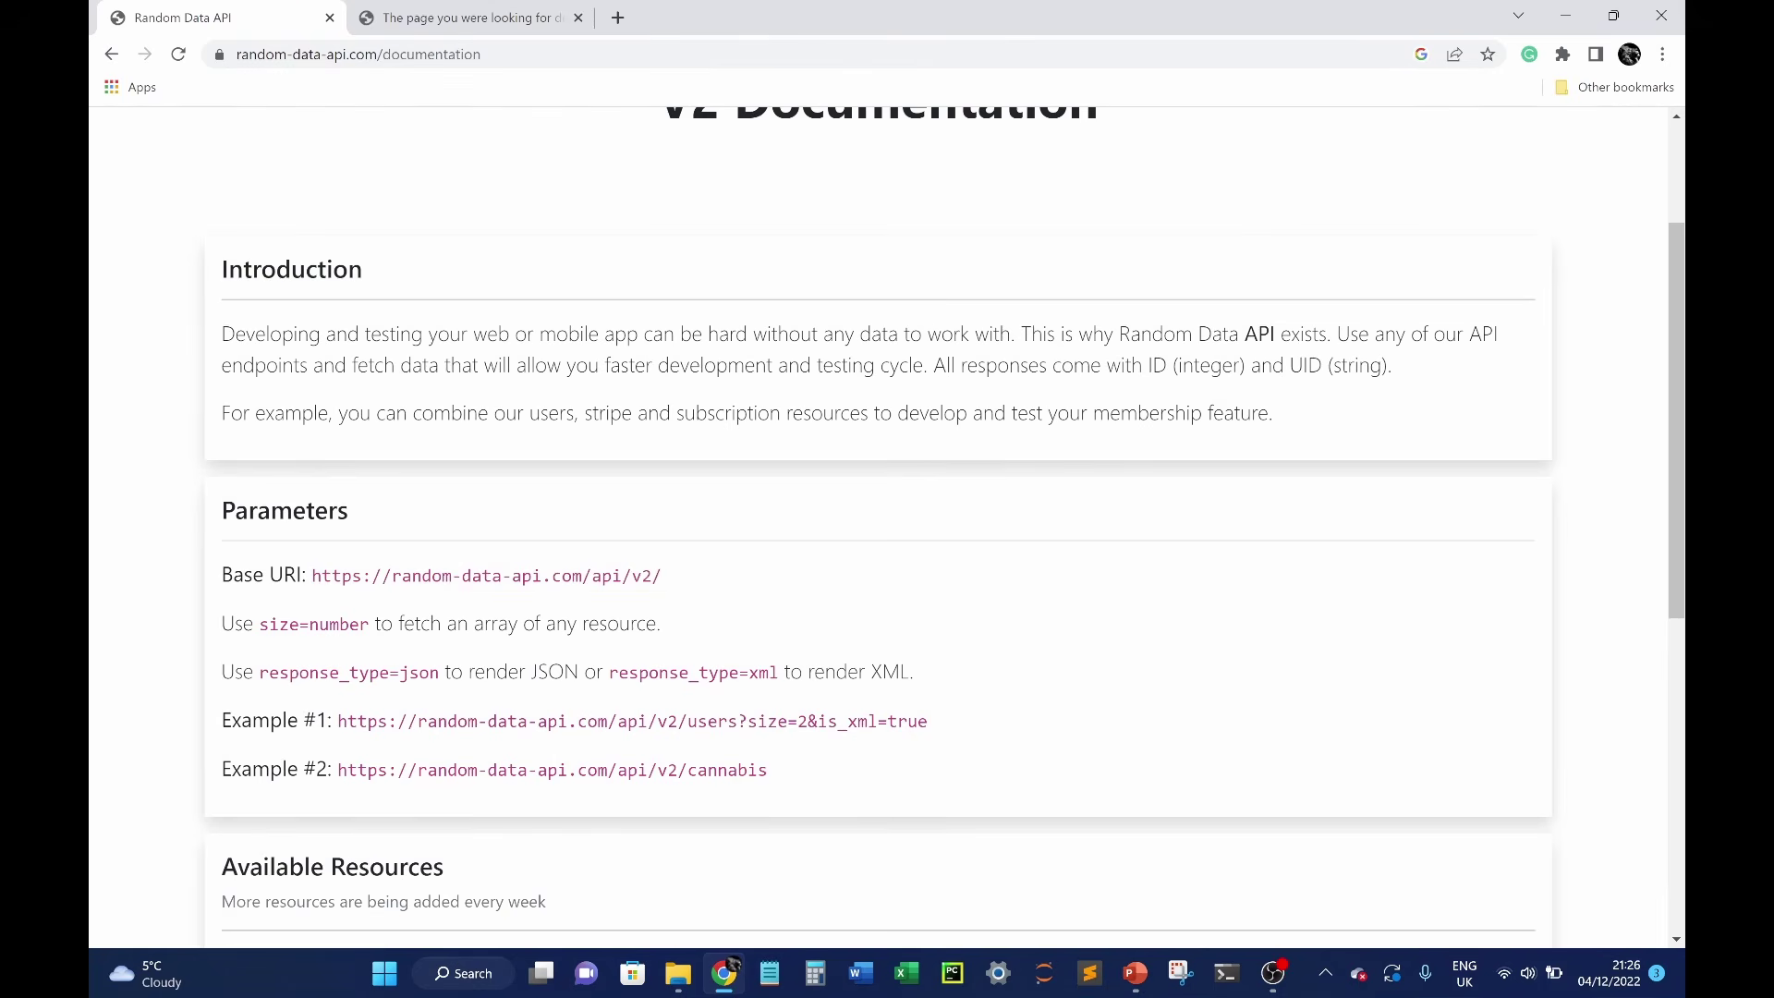
scroll(510, 667, "down", 5)
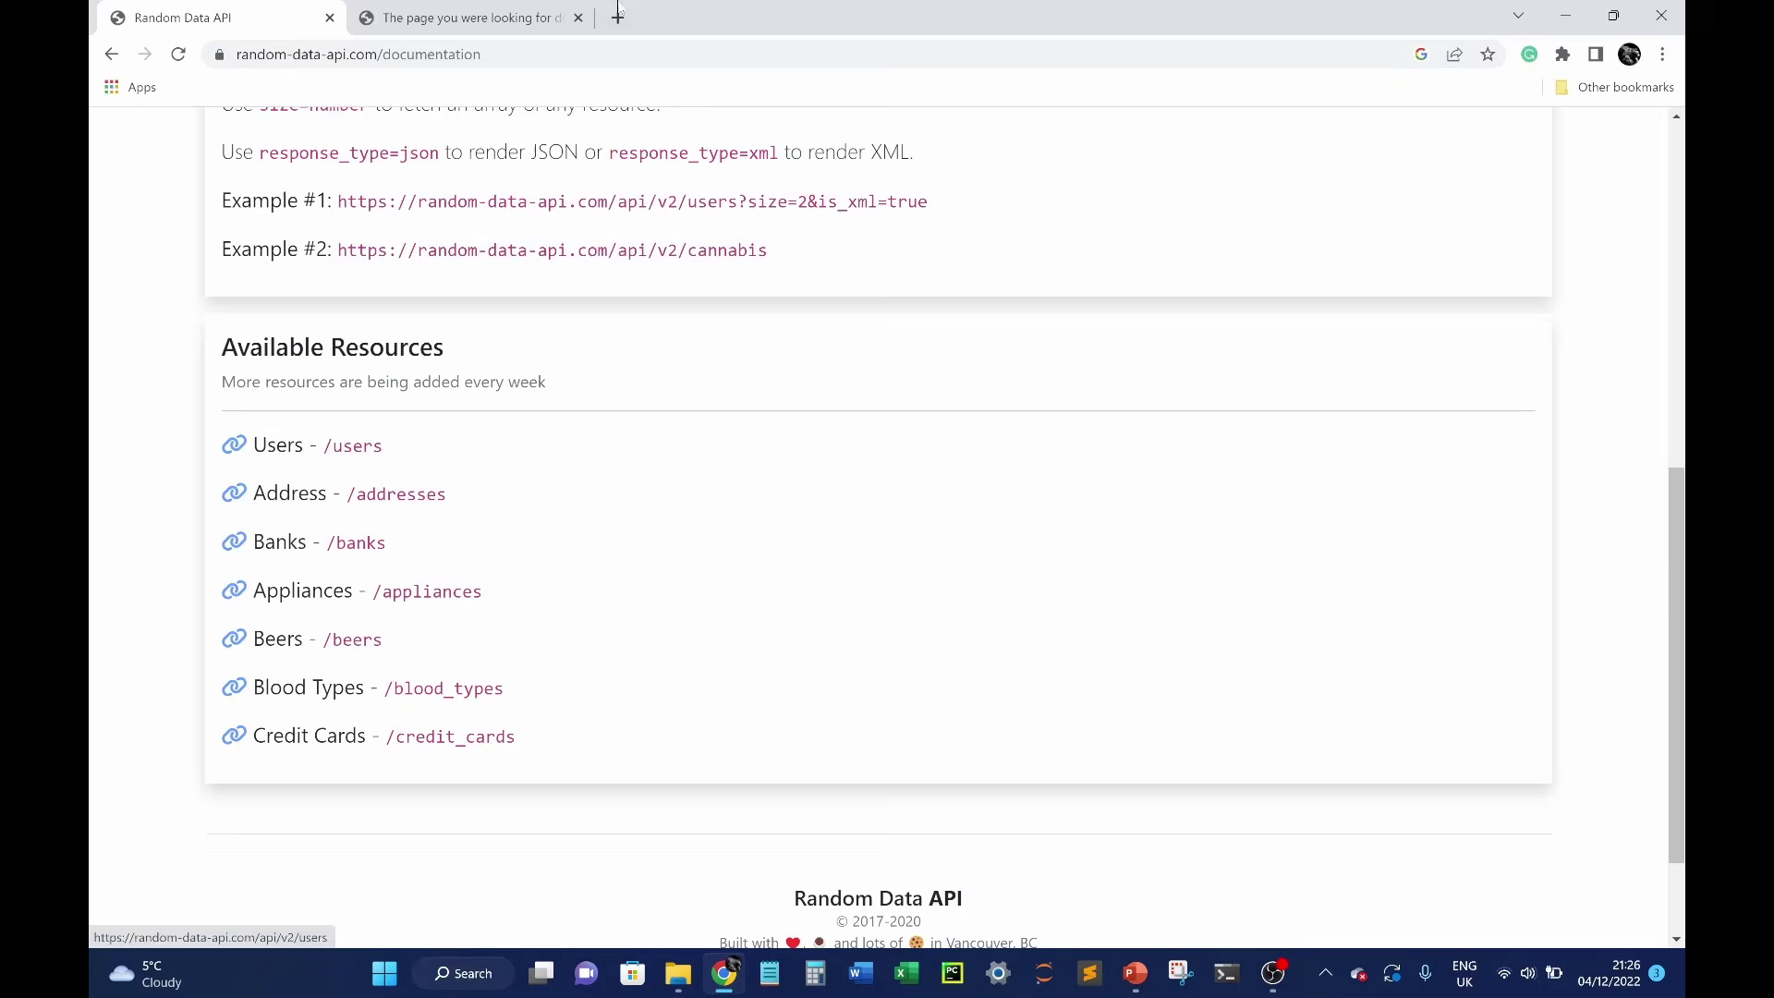
left_click(539, 16)
left_click(357, 54)
key("End")
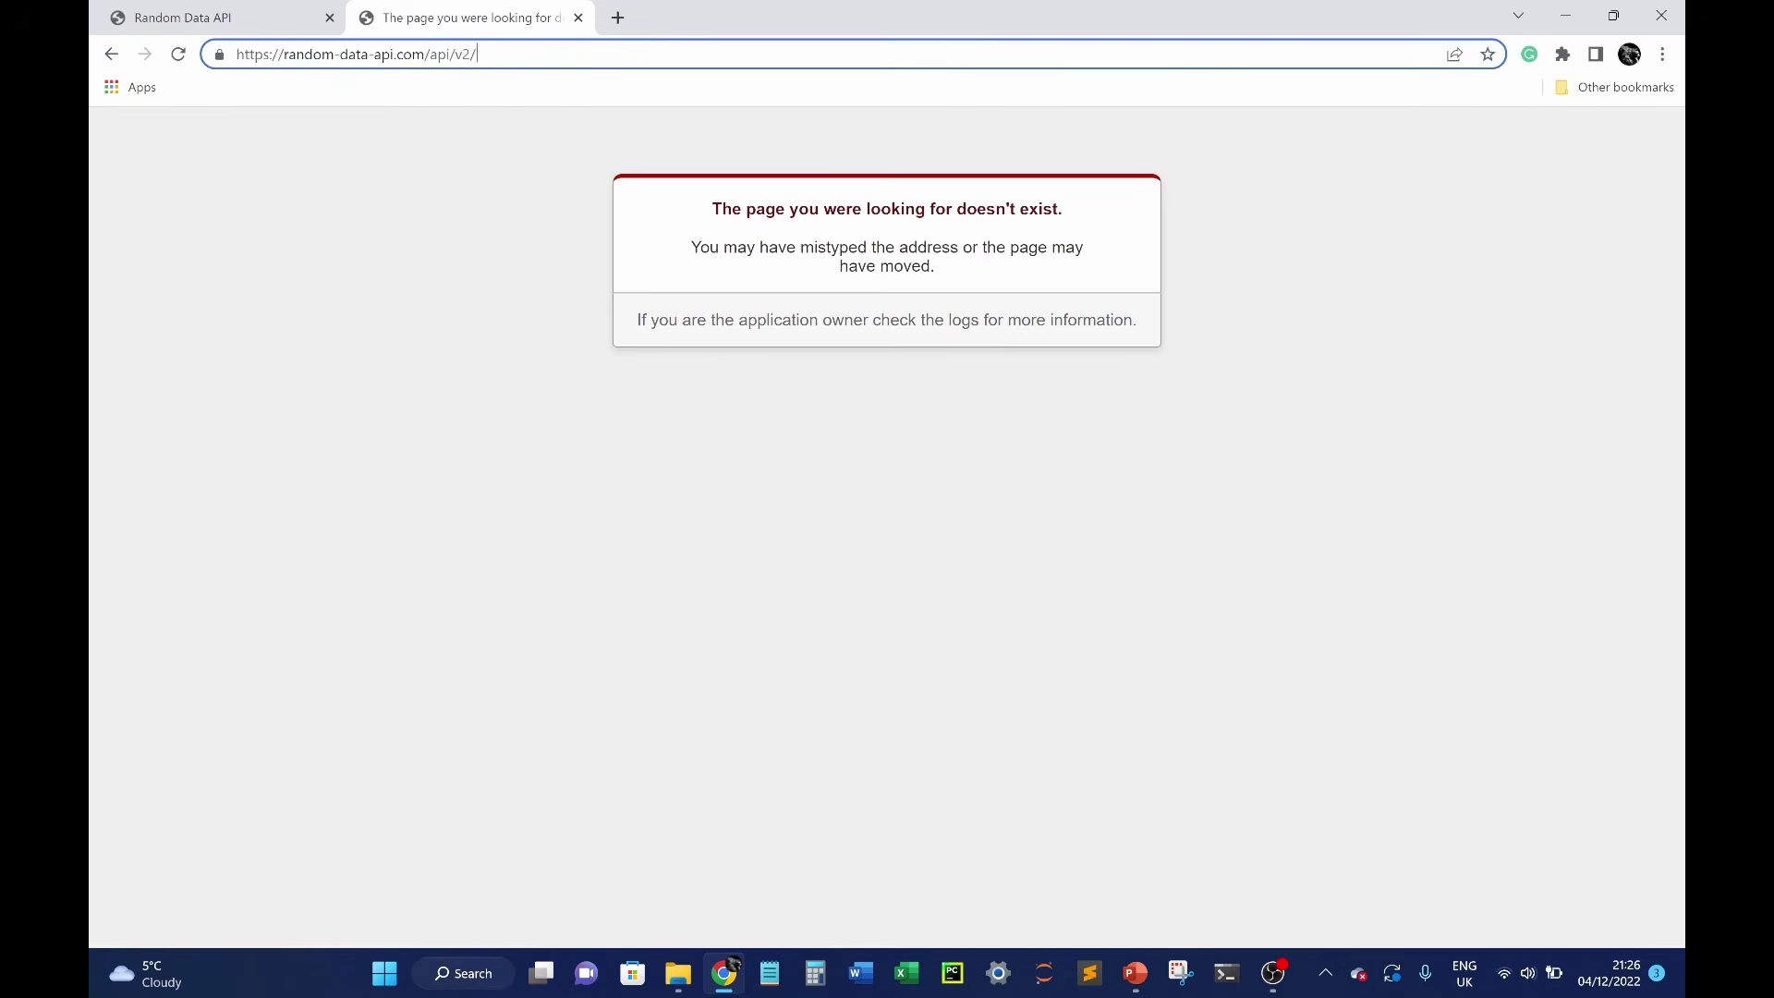
type("use")
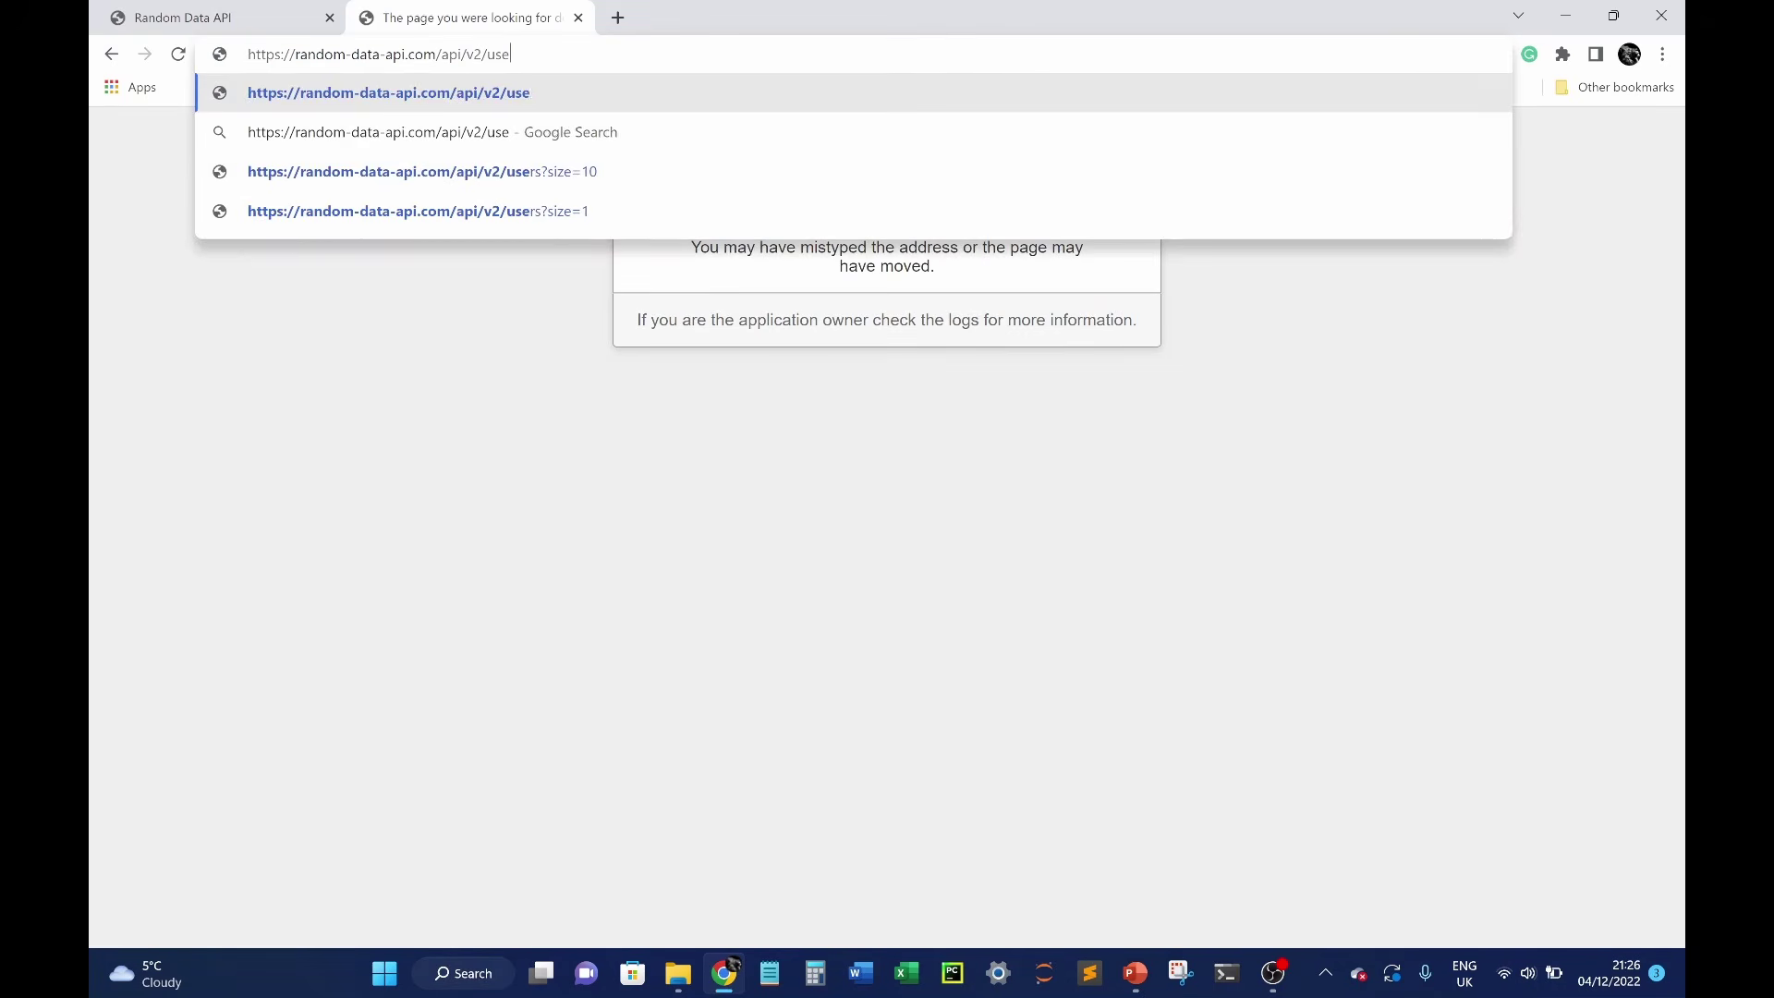
type("rs/")
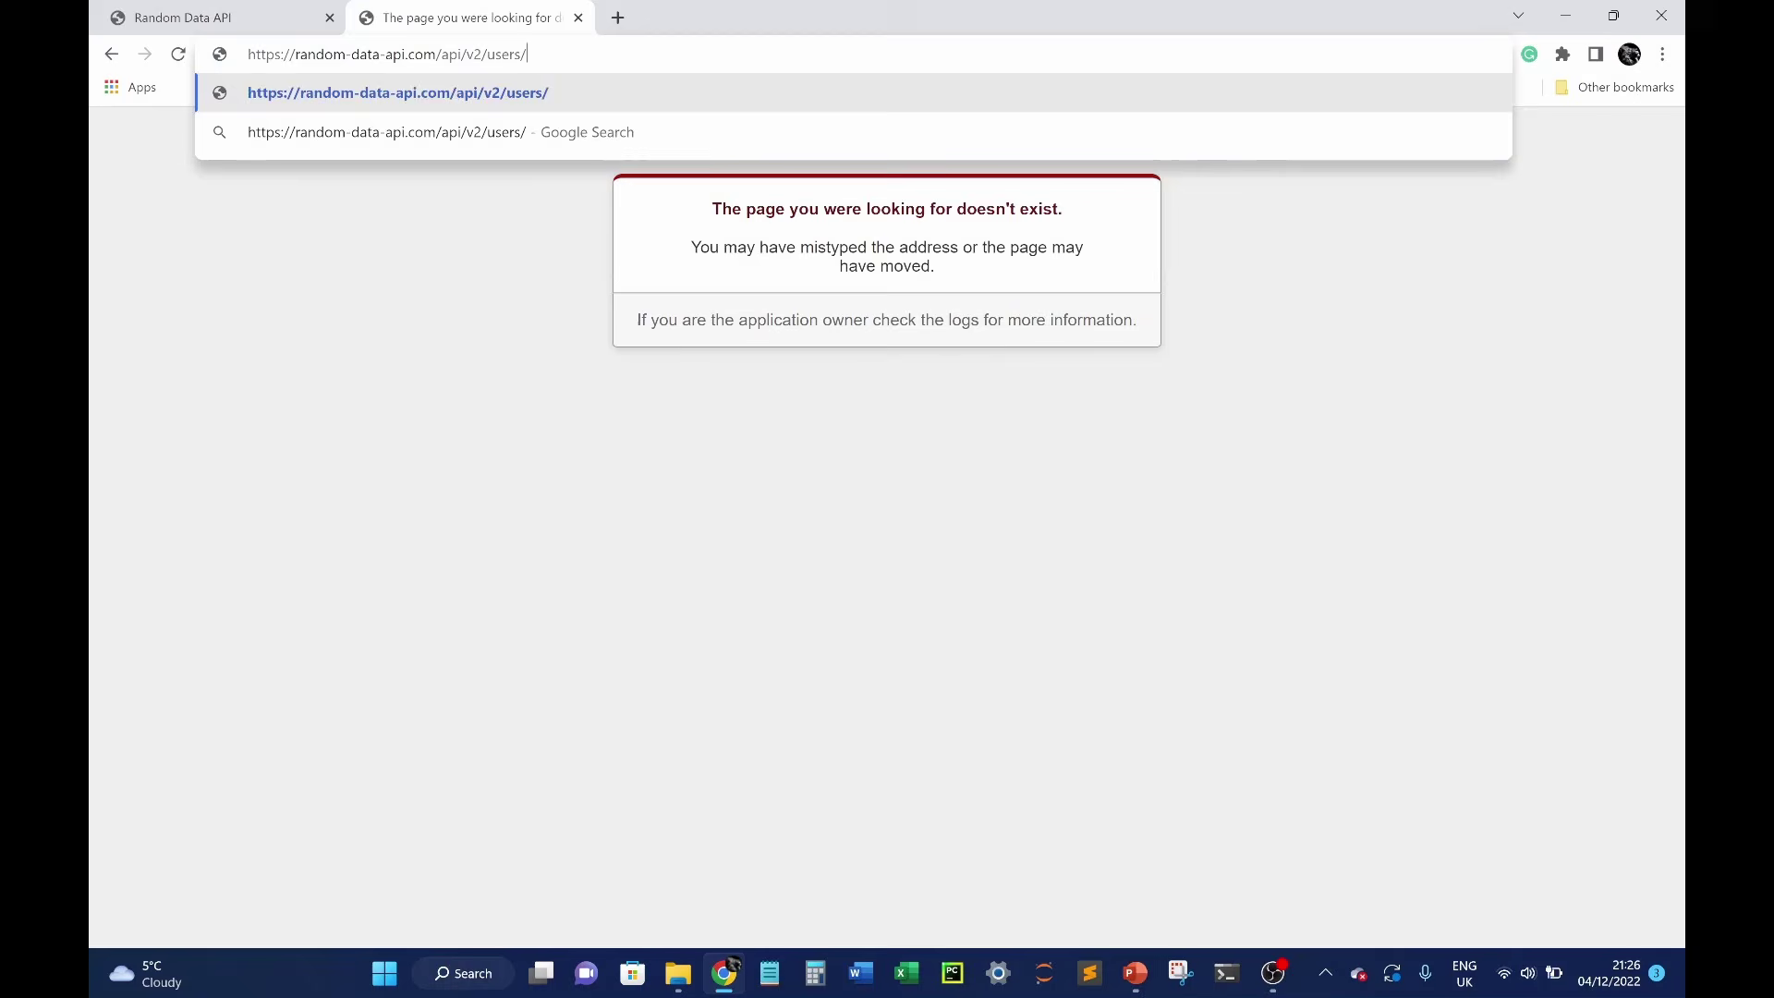
key("Return")
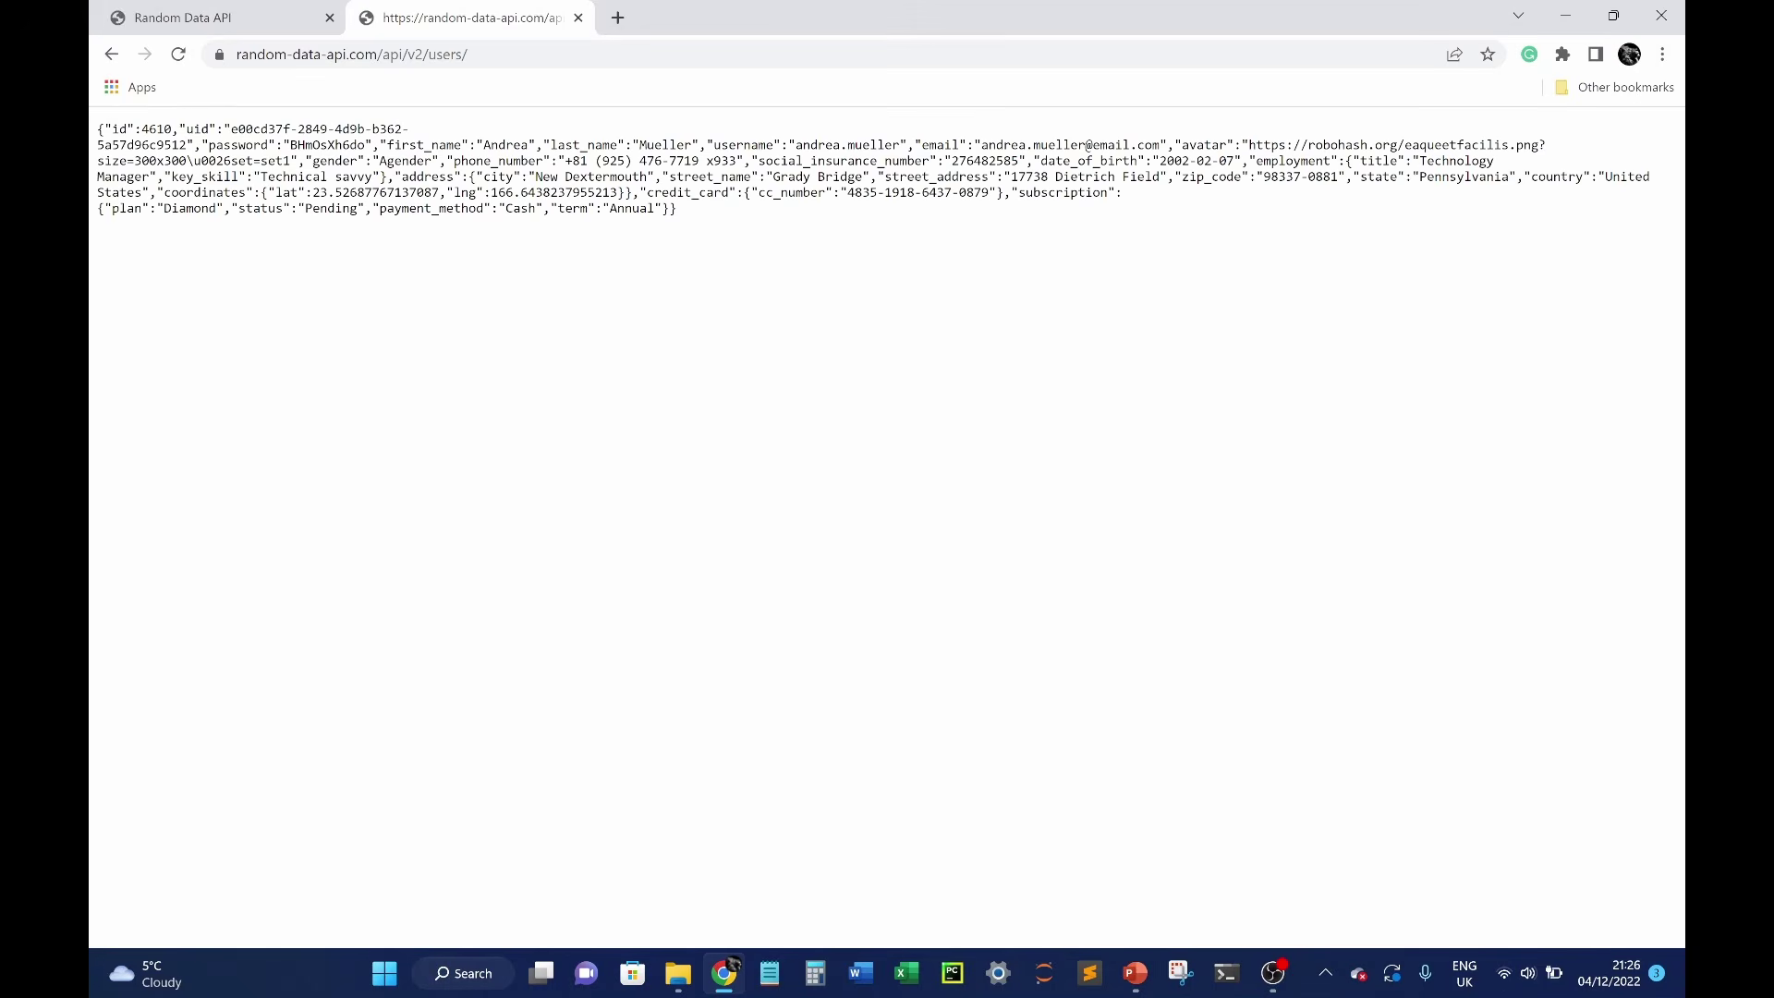
- Inspect the returned user JSON's id, uid, password and first_name fields
left_click_drag(104, 129, 778, 245)
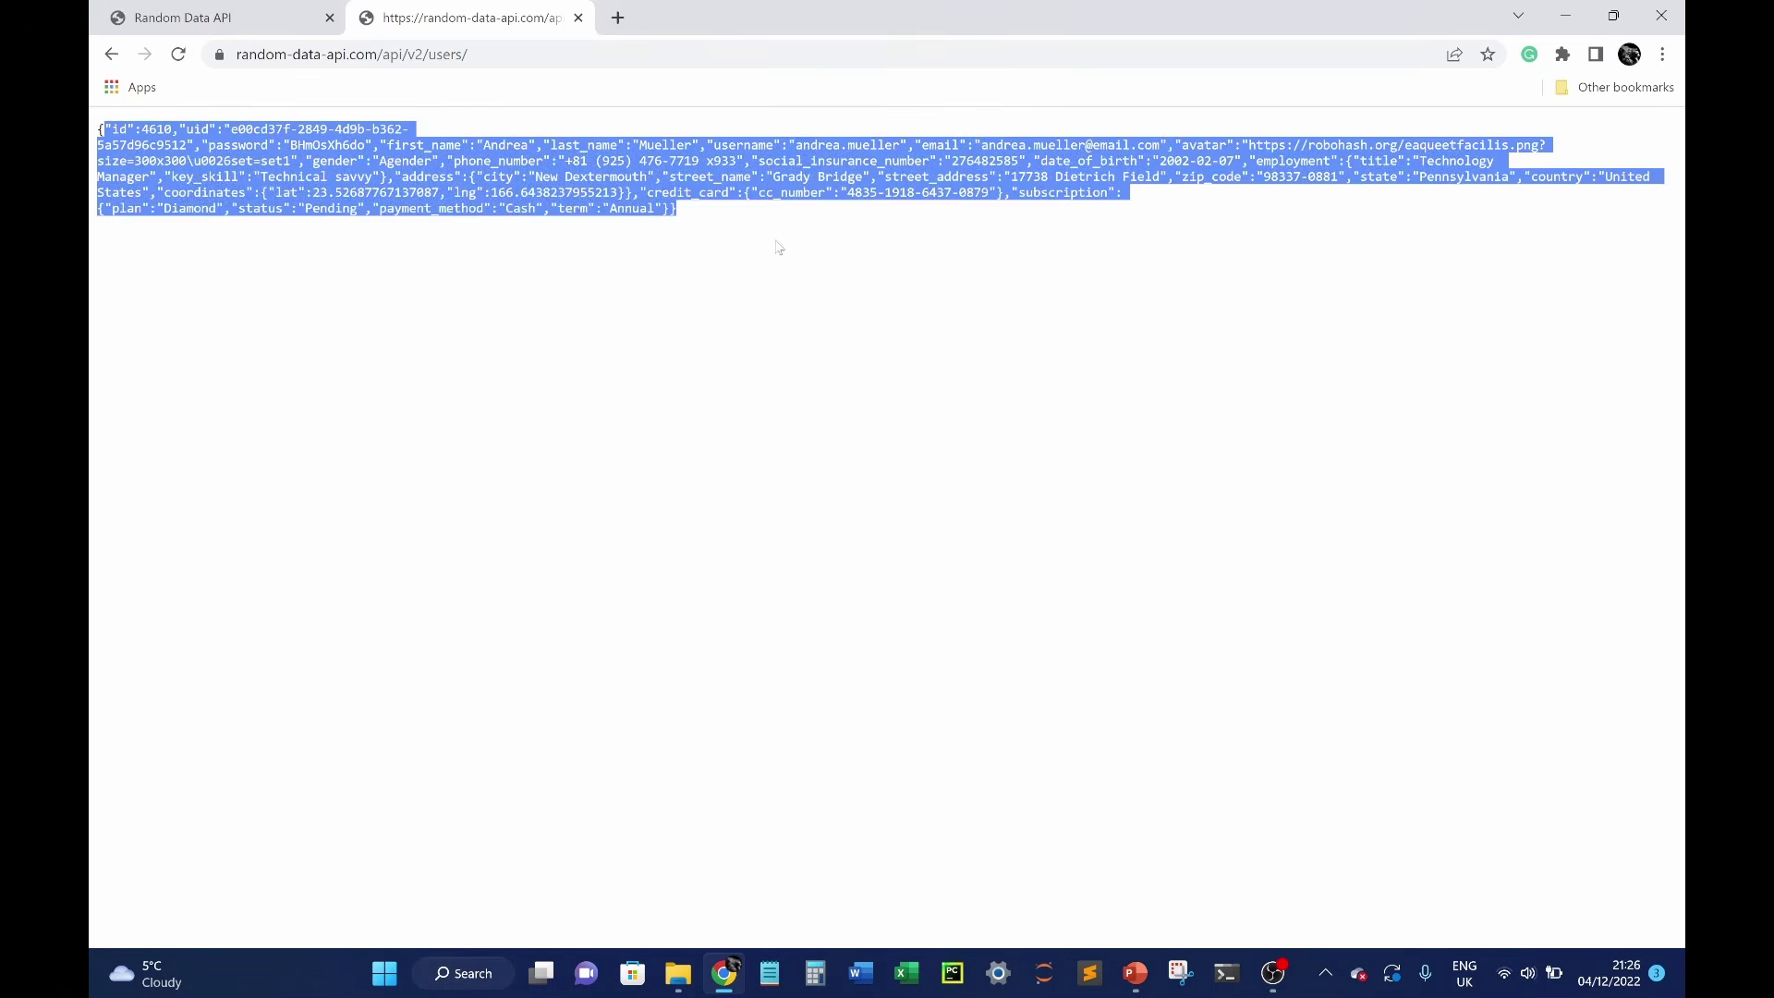
left_click(784, 275)
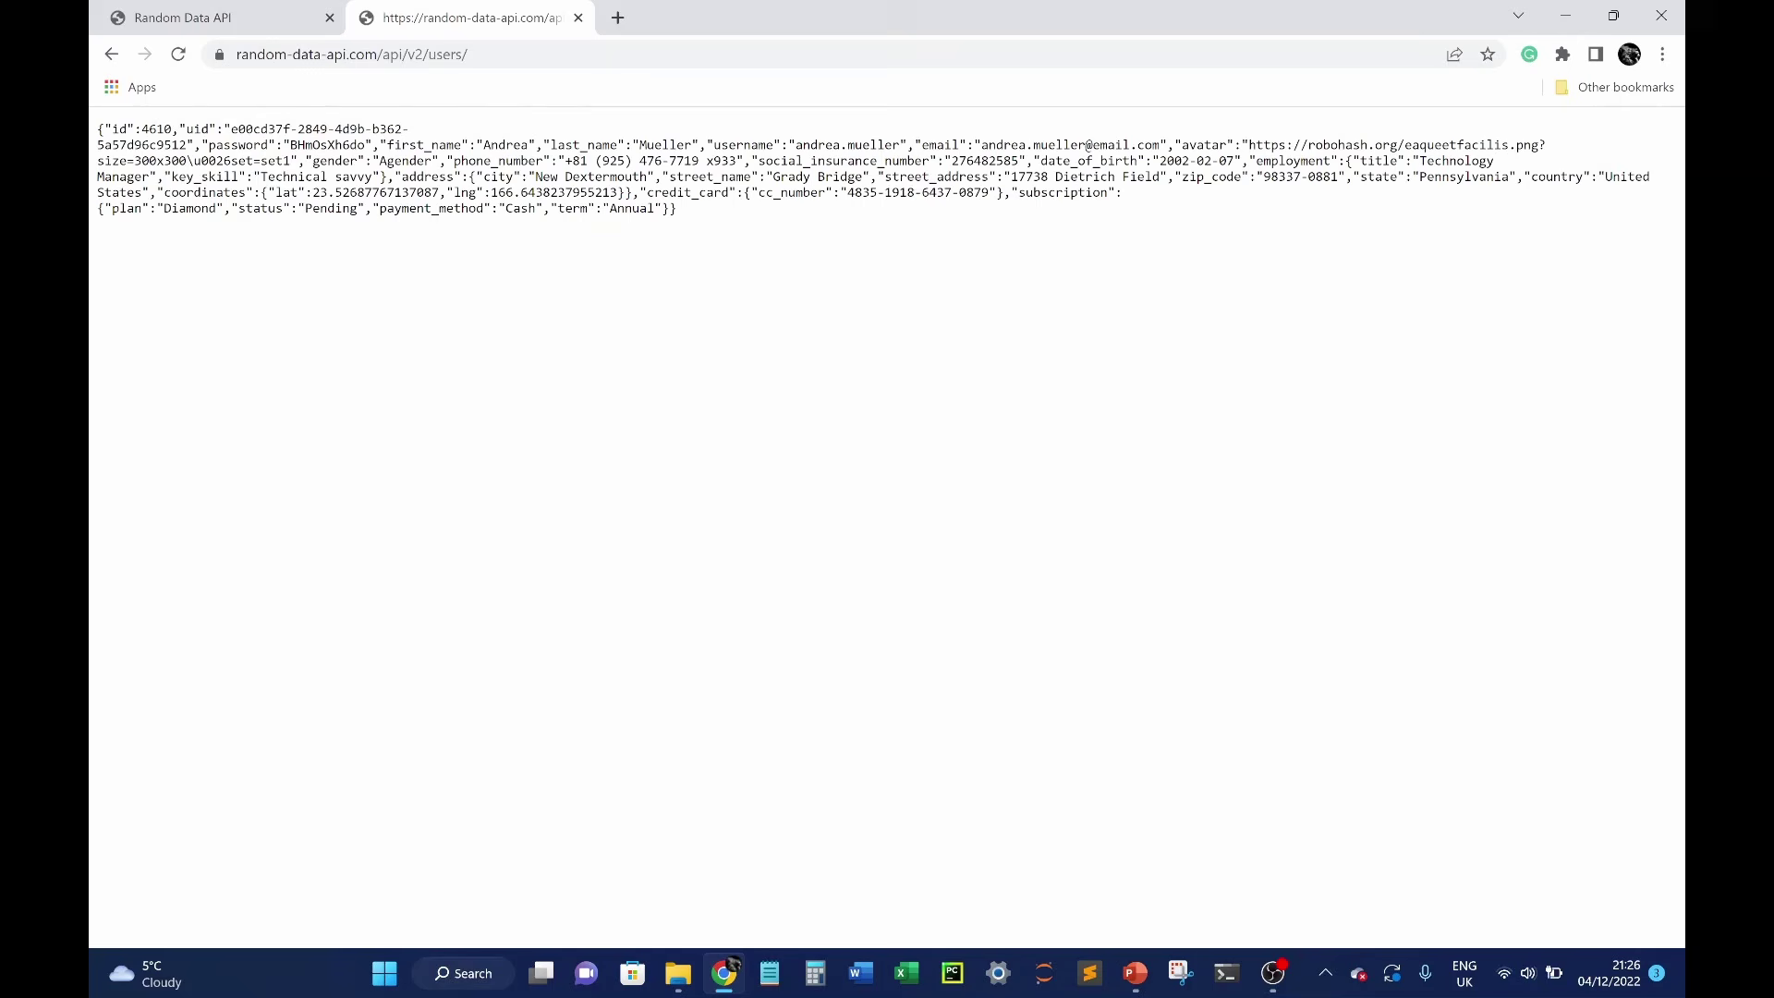
double_click(118, 129)
double_click(197, 129)
left_click_drag(210, 145, 254, 145)
left_click_drag(387, 145, 469, 145)
- Replace users/ with credit_cards/ in the address and inspect the card's credit_card_type field
left_click(280, 22)
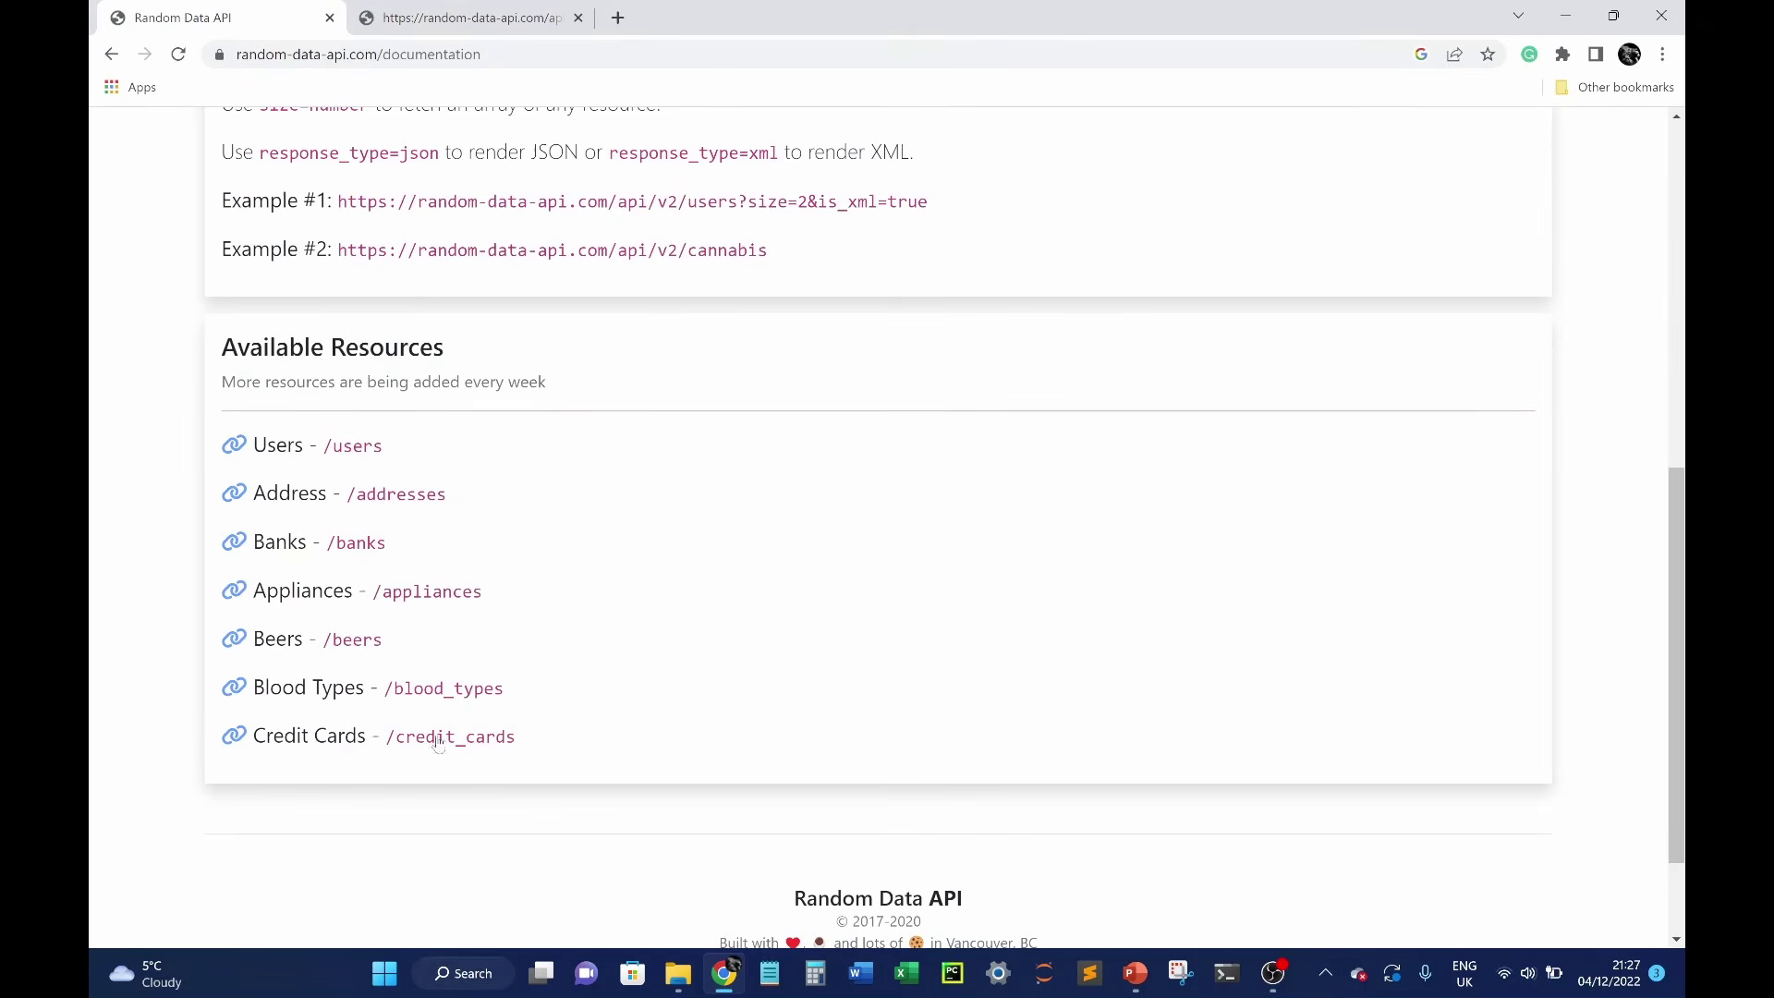
left_click(434, 19)
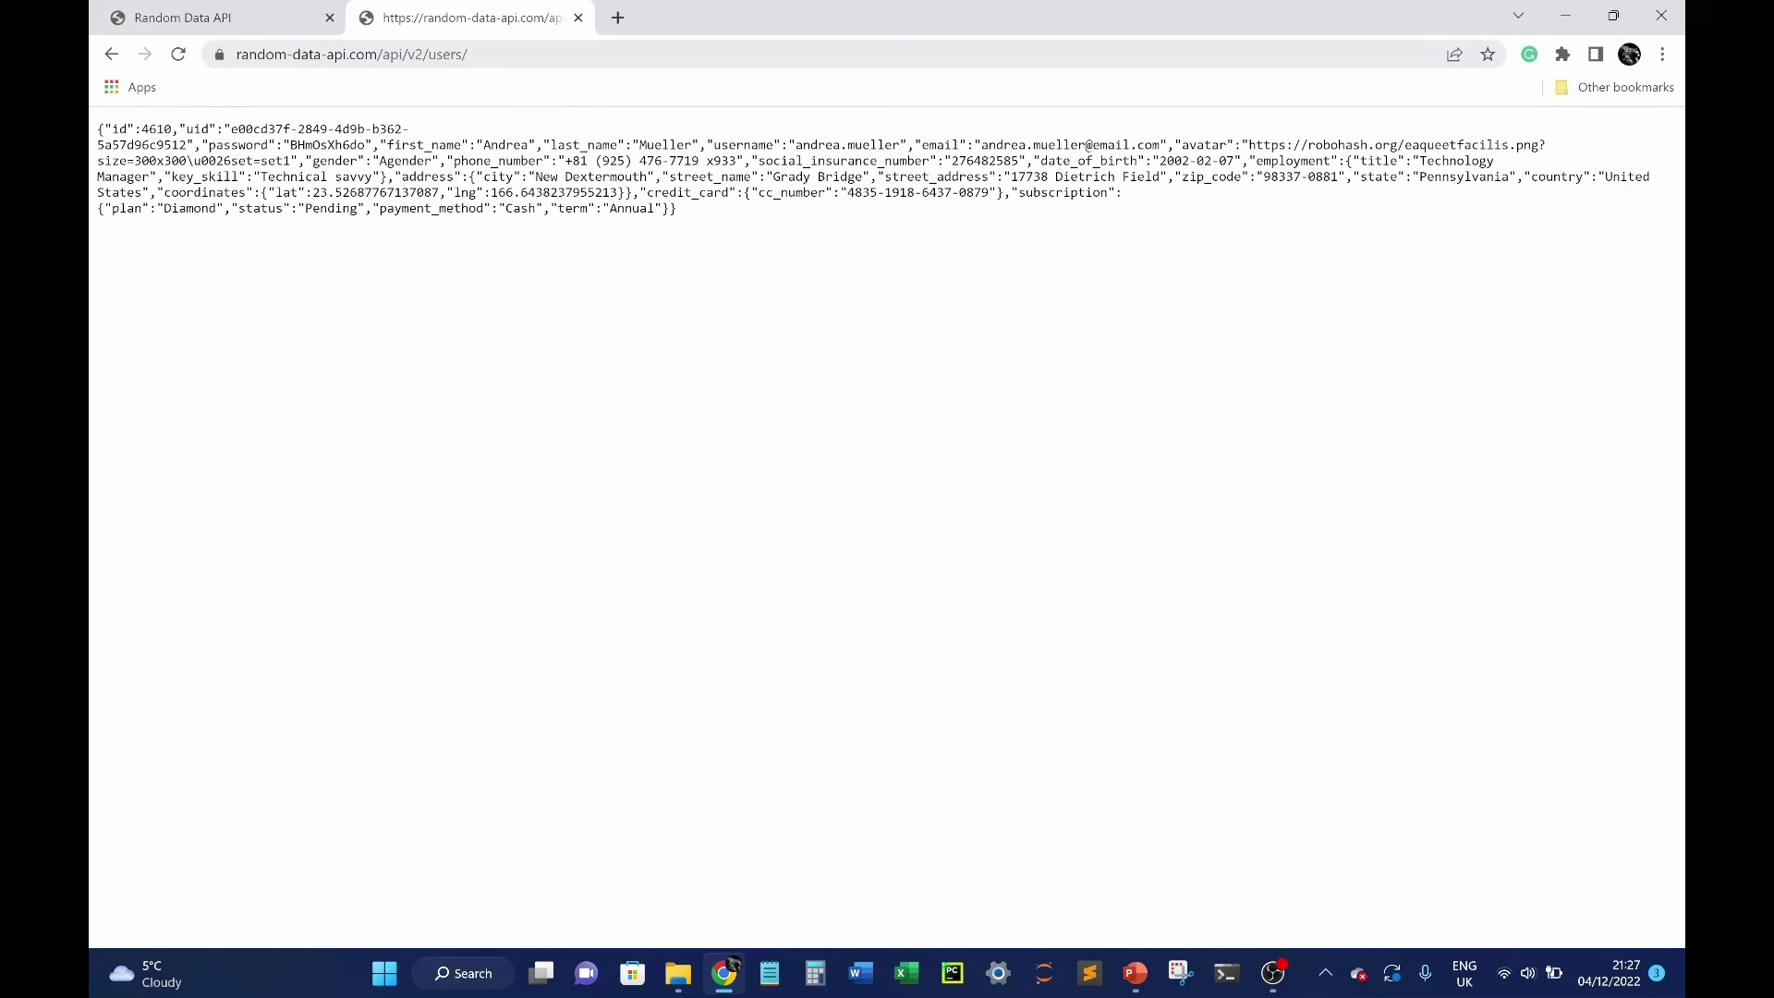
left_click(516, 53)
left_click(516, 53)
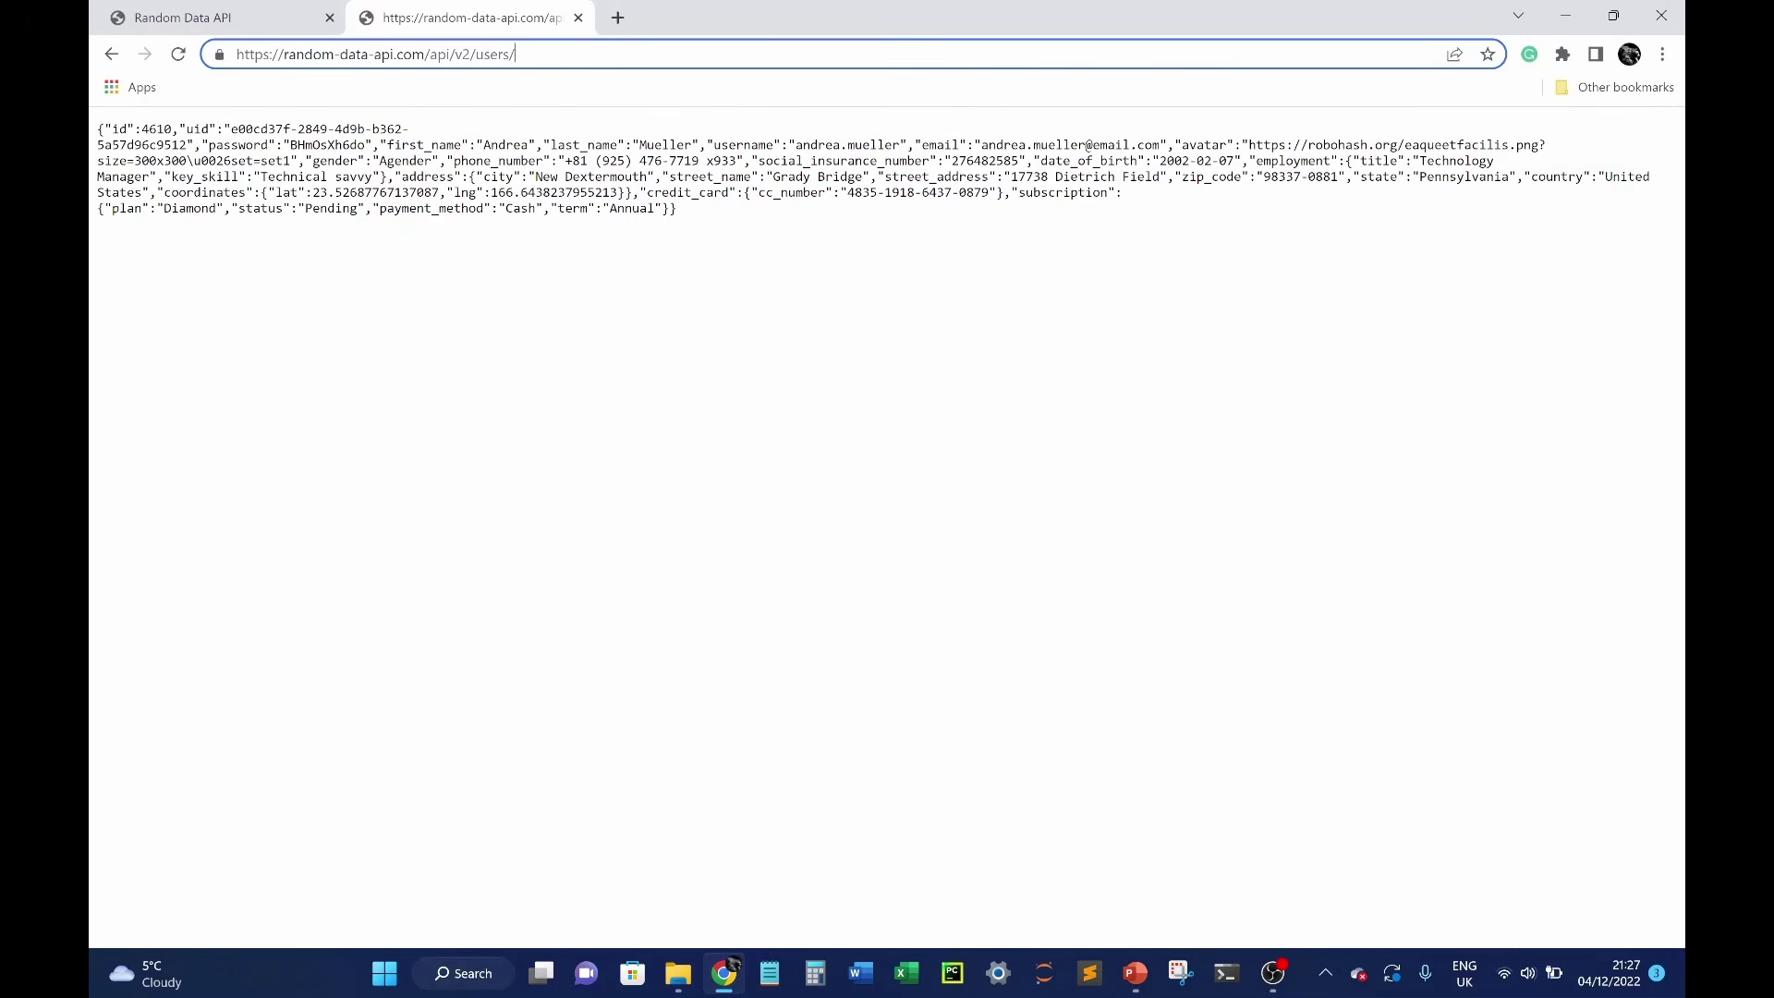
left_click_drag(516, 53, 476, 54)
type("credit")
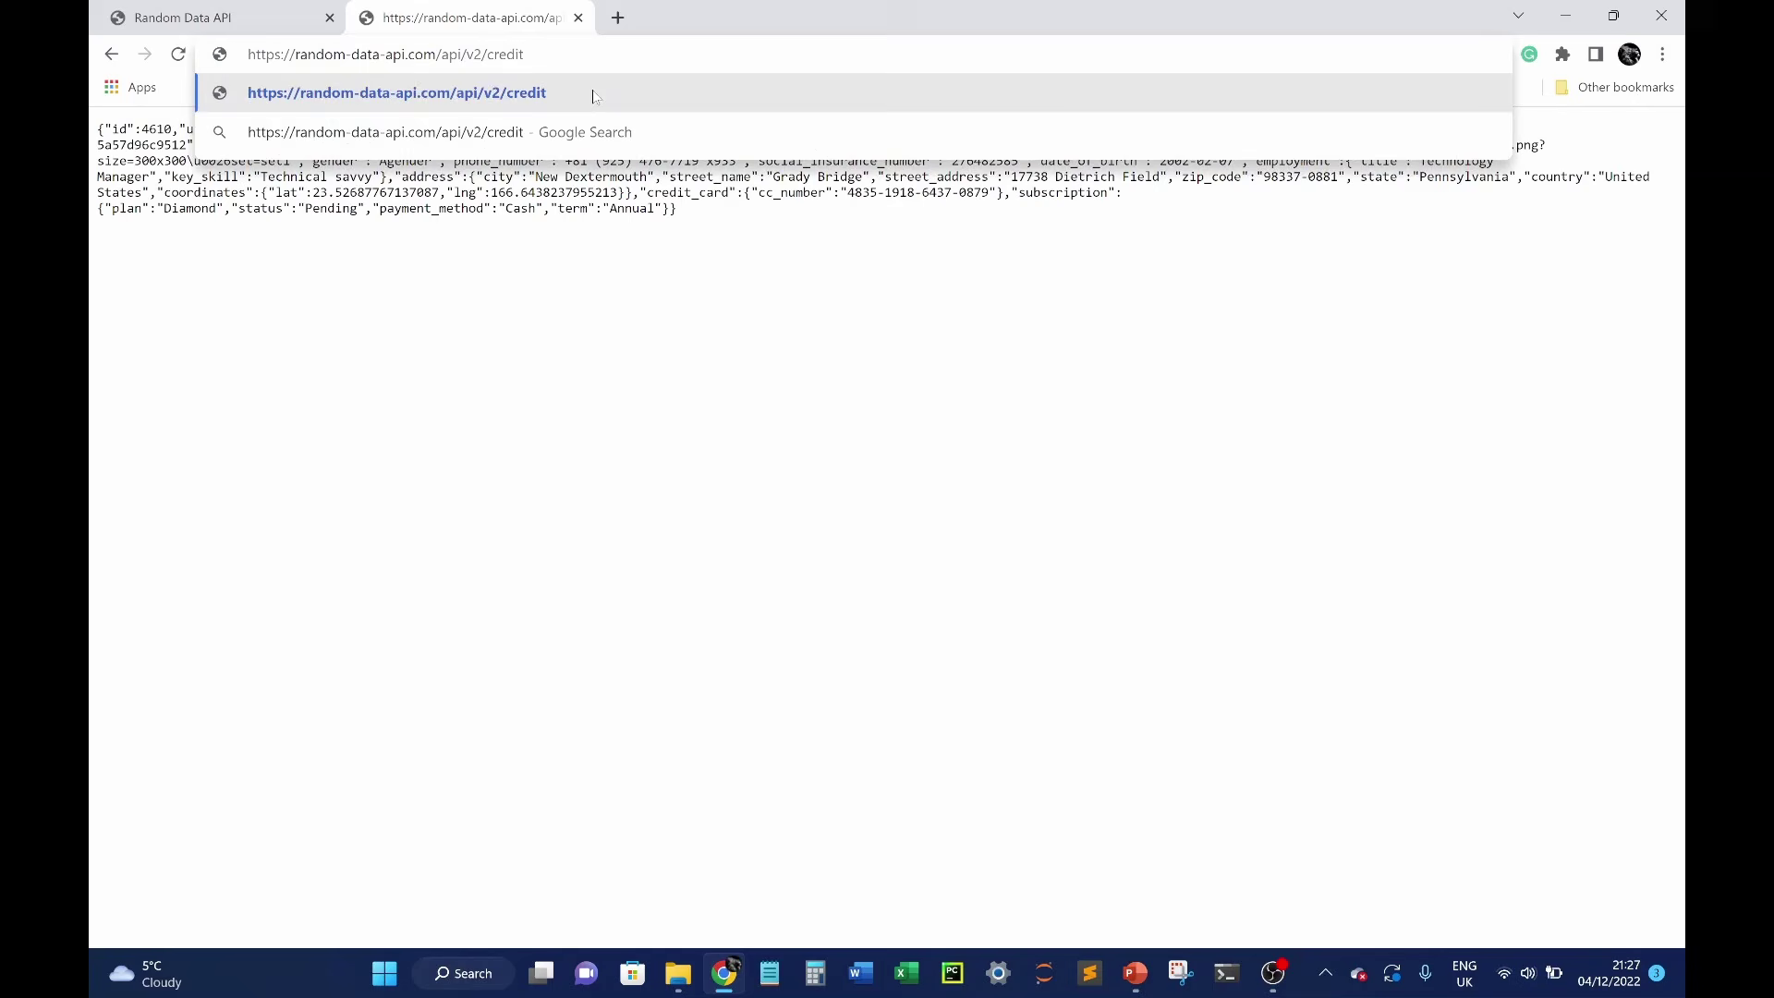
type("_cards")
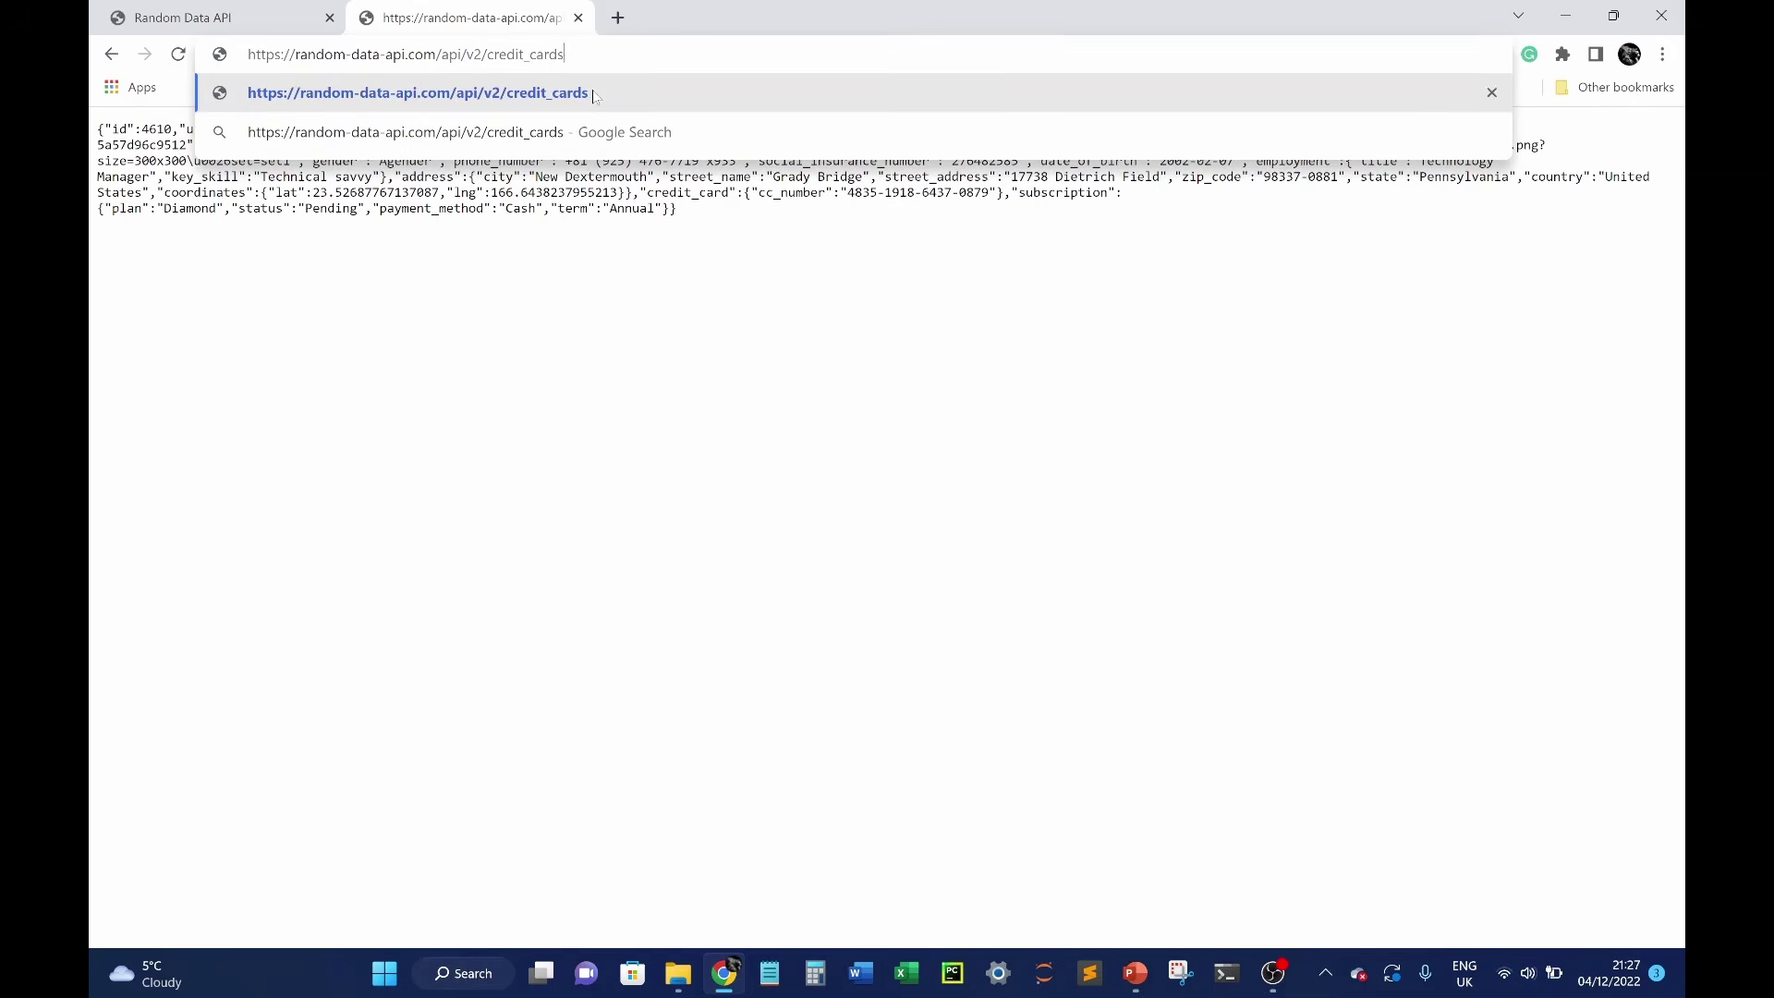
type("/")
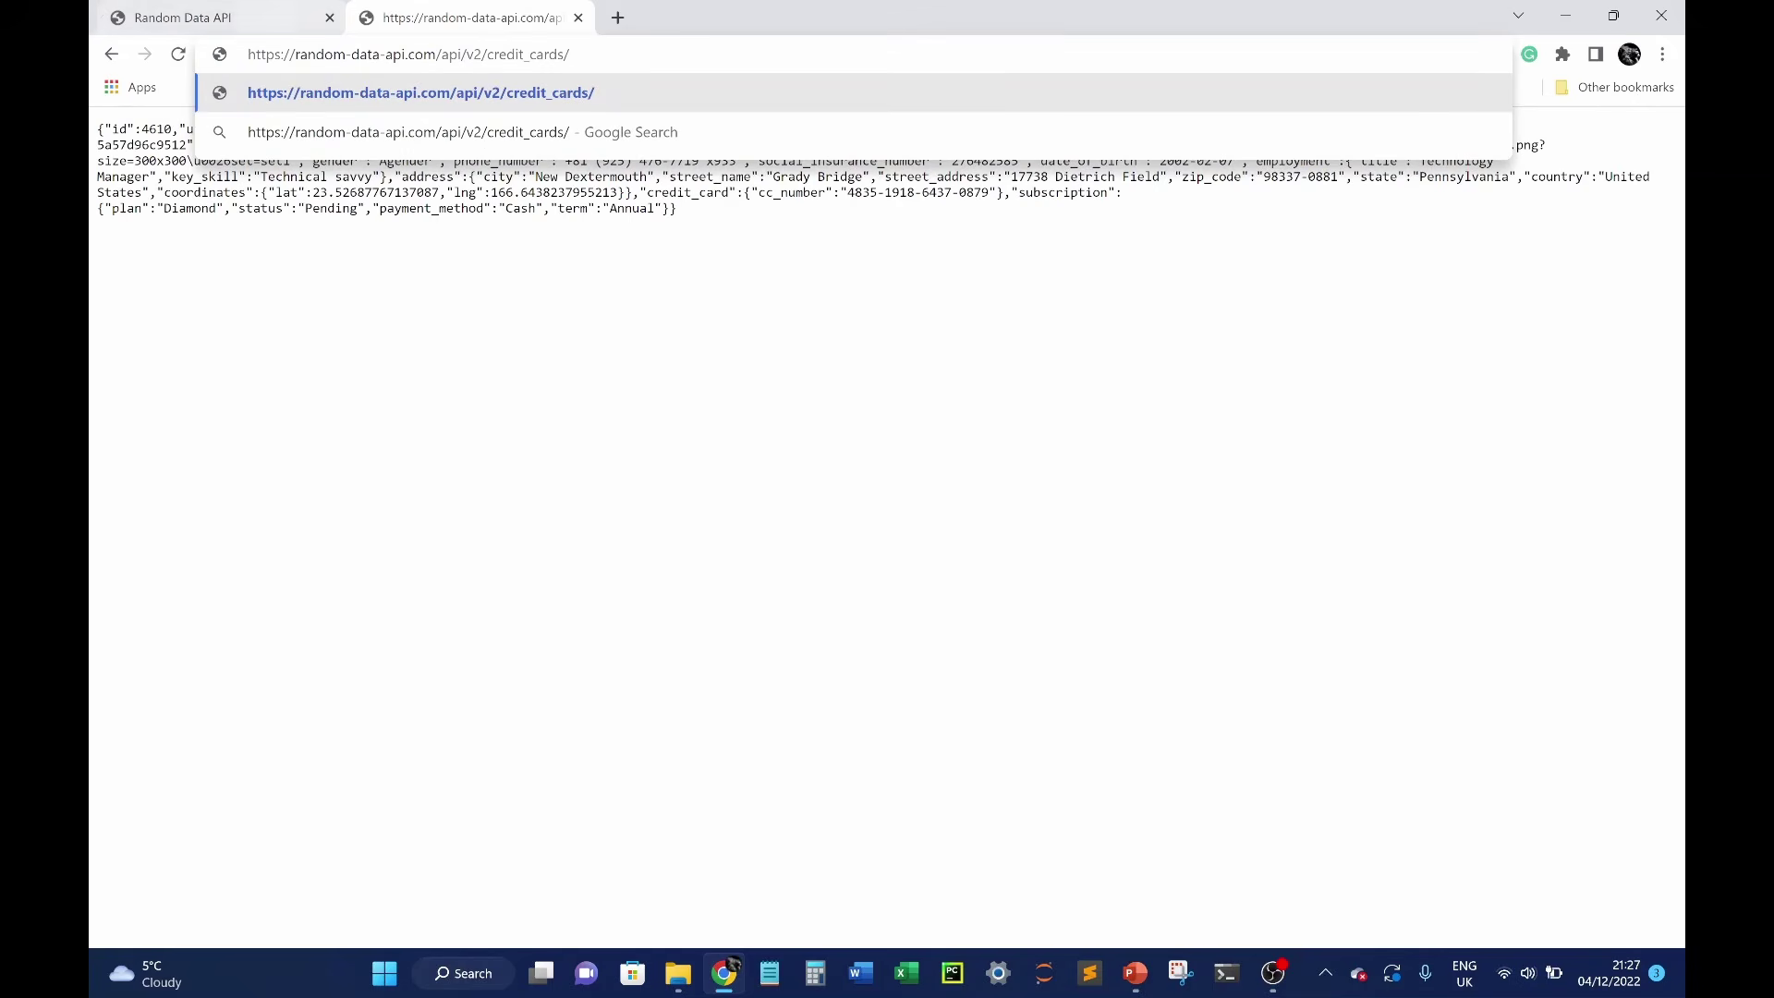
left_click(233, 21)
left_click(441, 19)
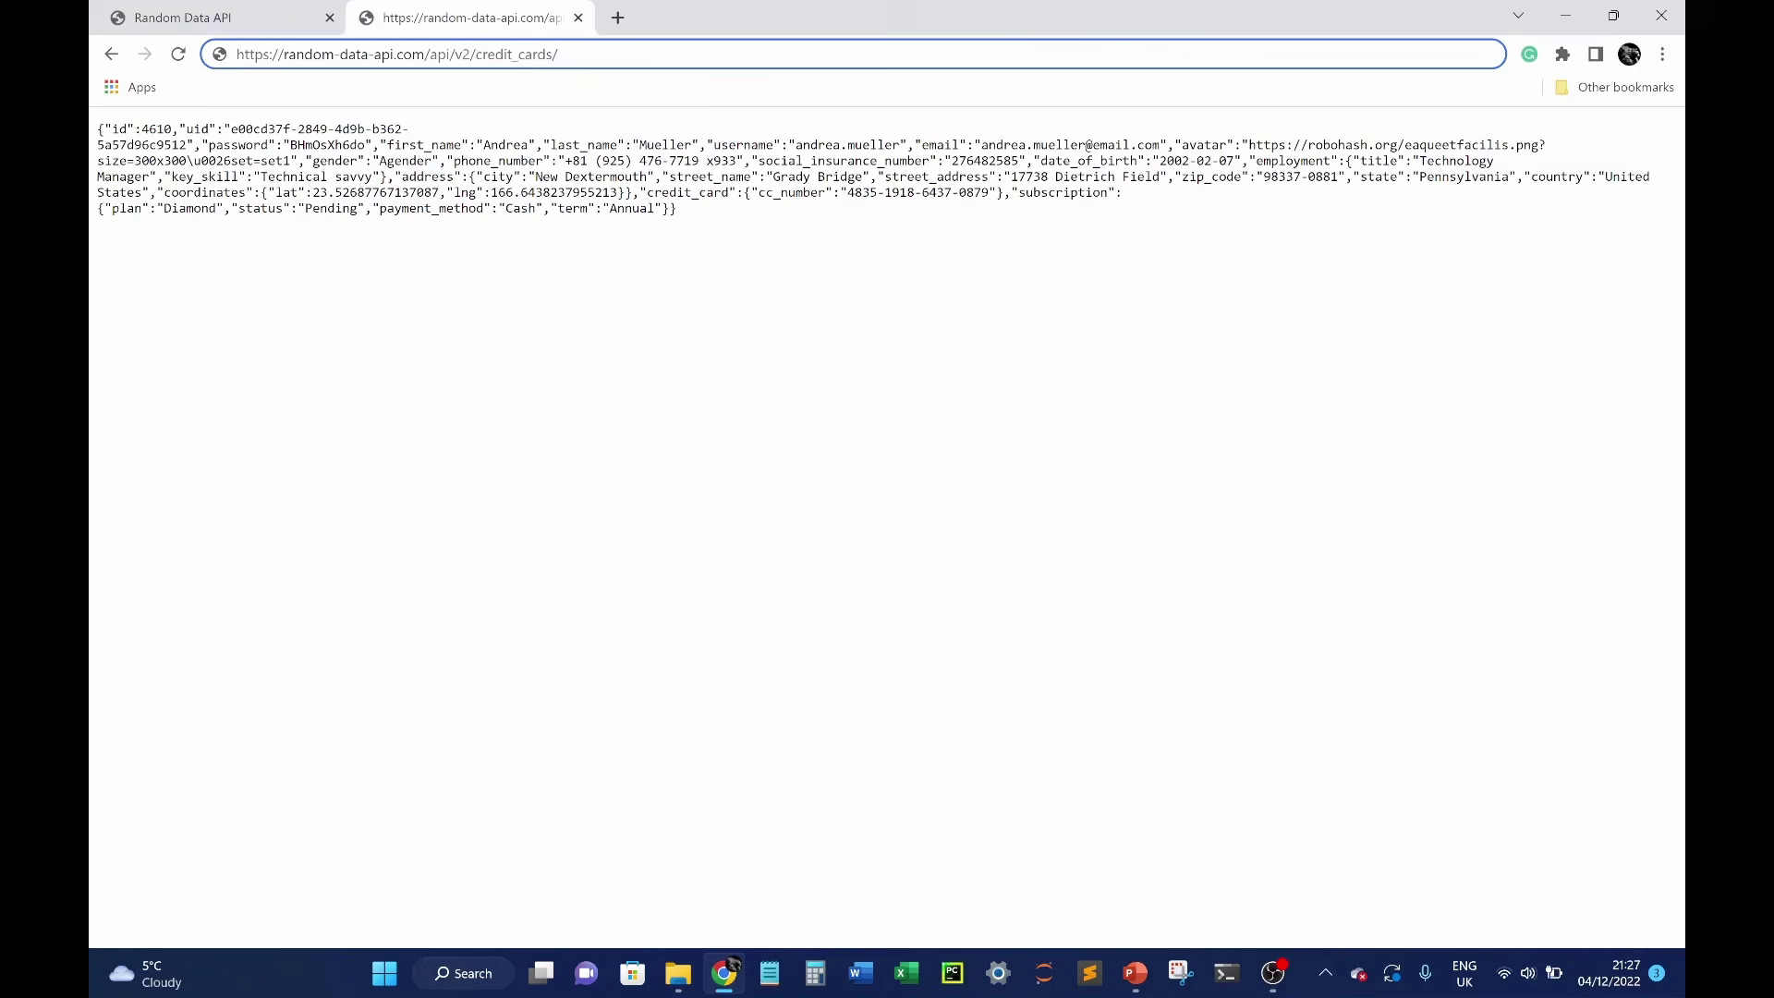
key("Return")
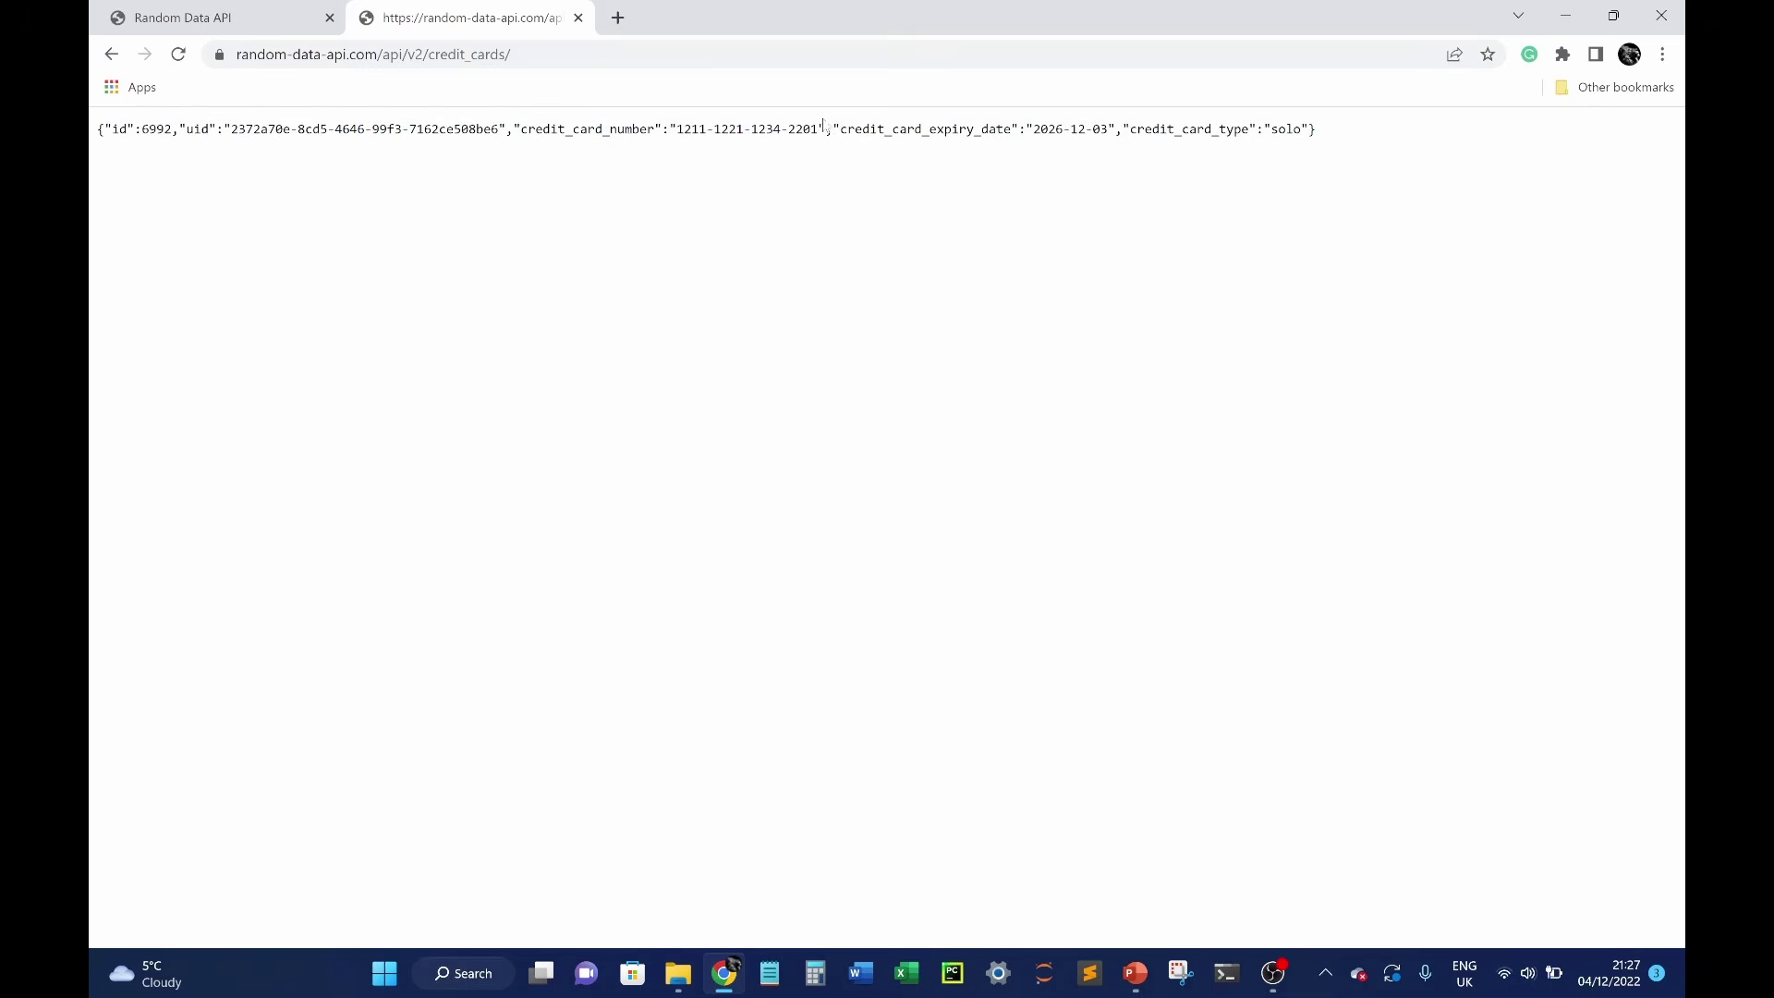
left_click_drag(1152, 130, 1220, 129)
left_click(687, 179)
- Select the Base URI address on the documentation page
left_click(151, 30)
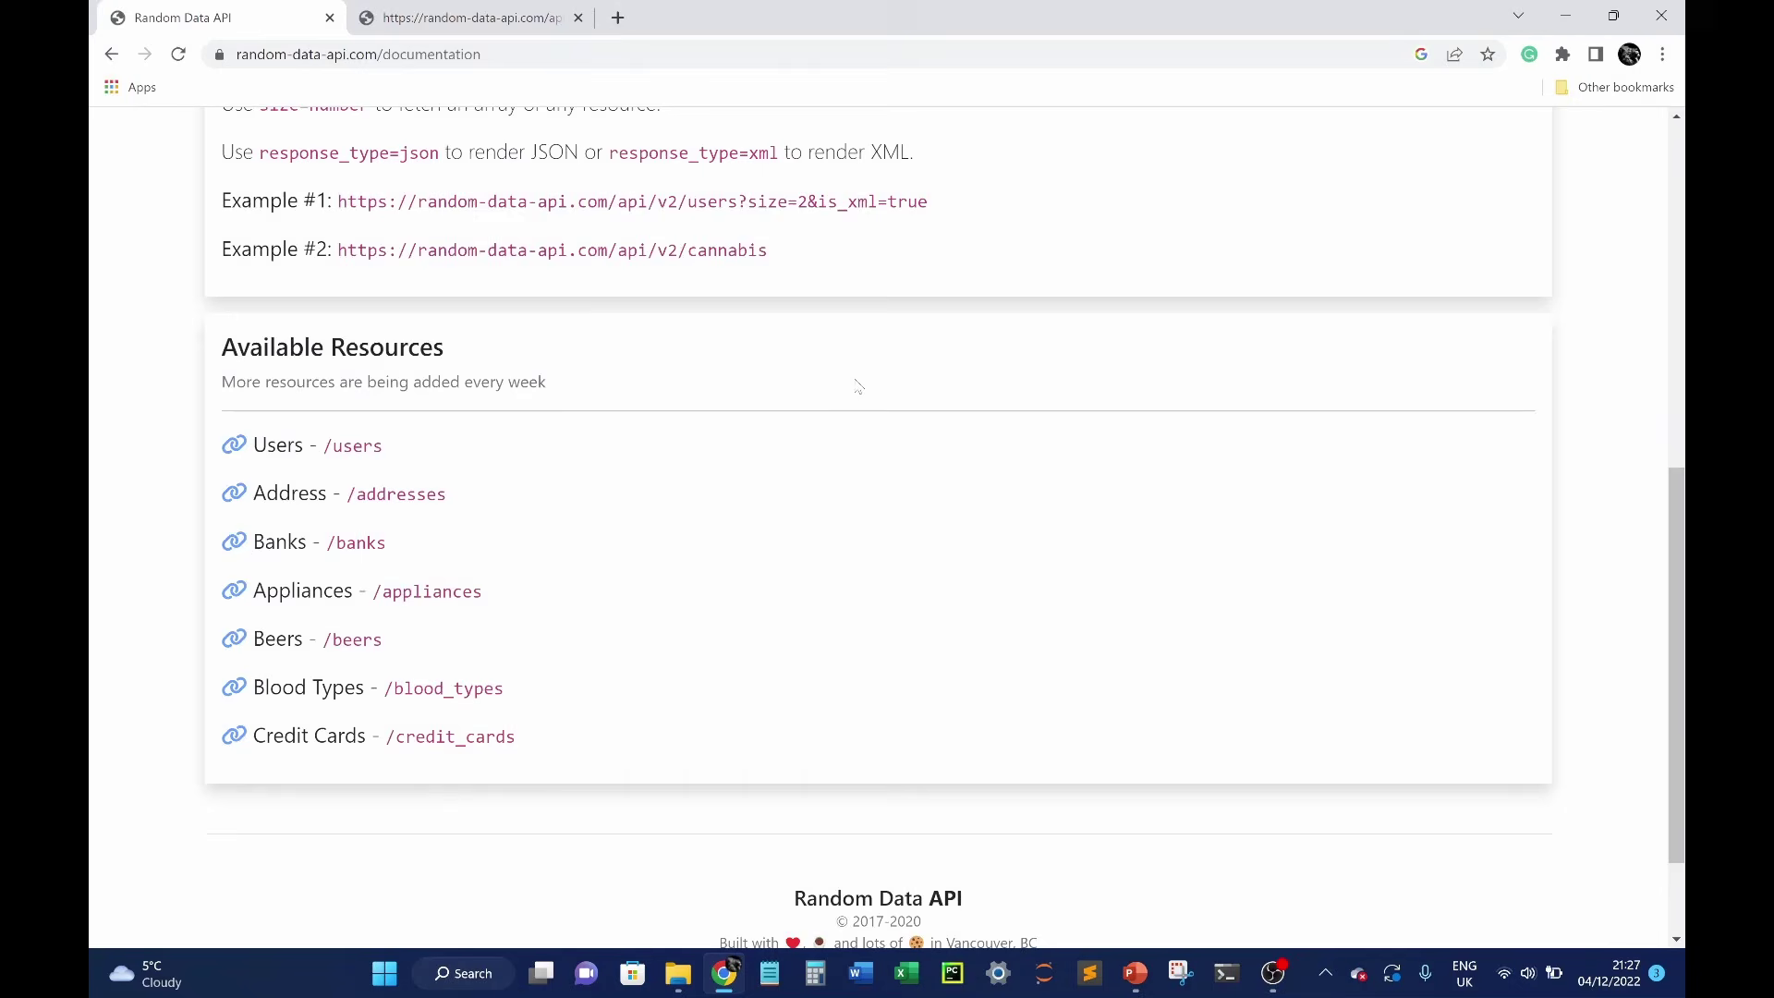
scroll(870, 431, "up", 4)
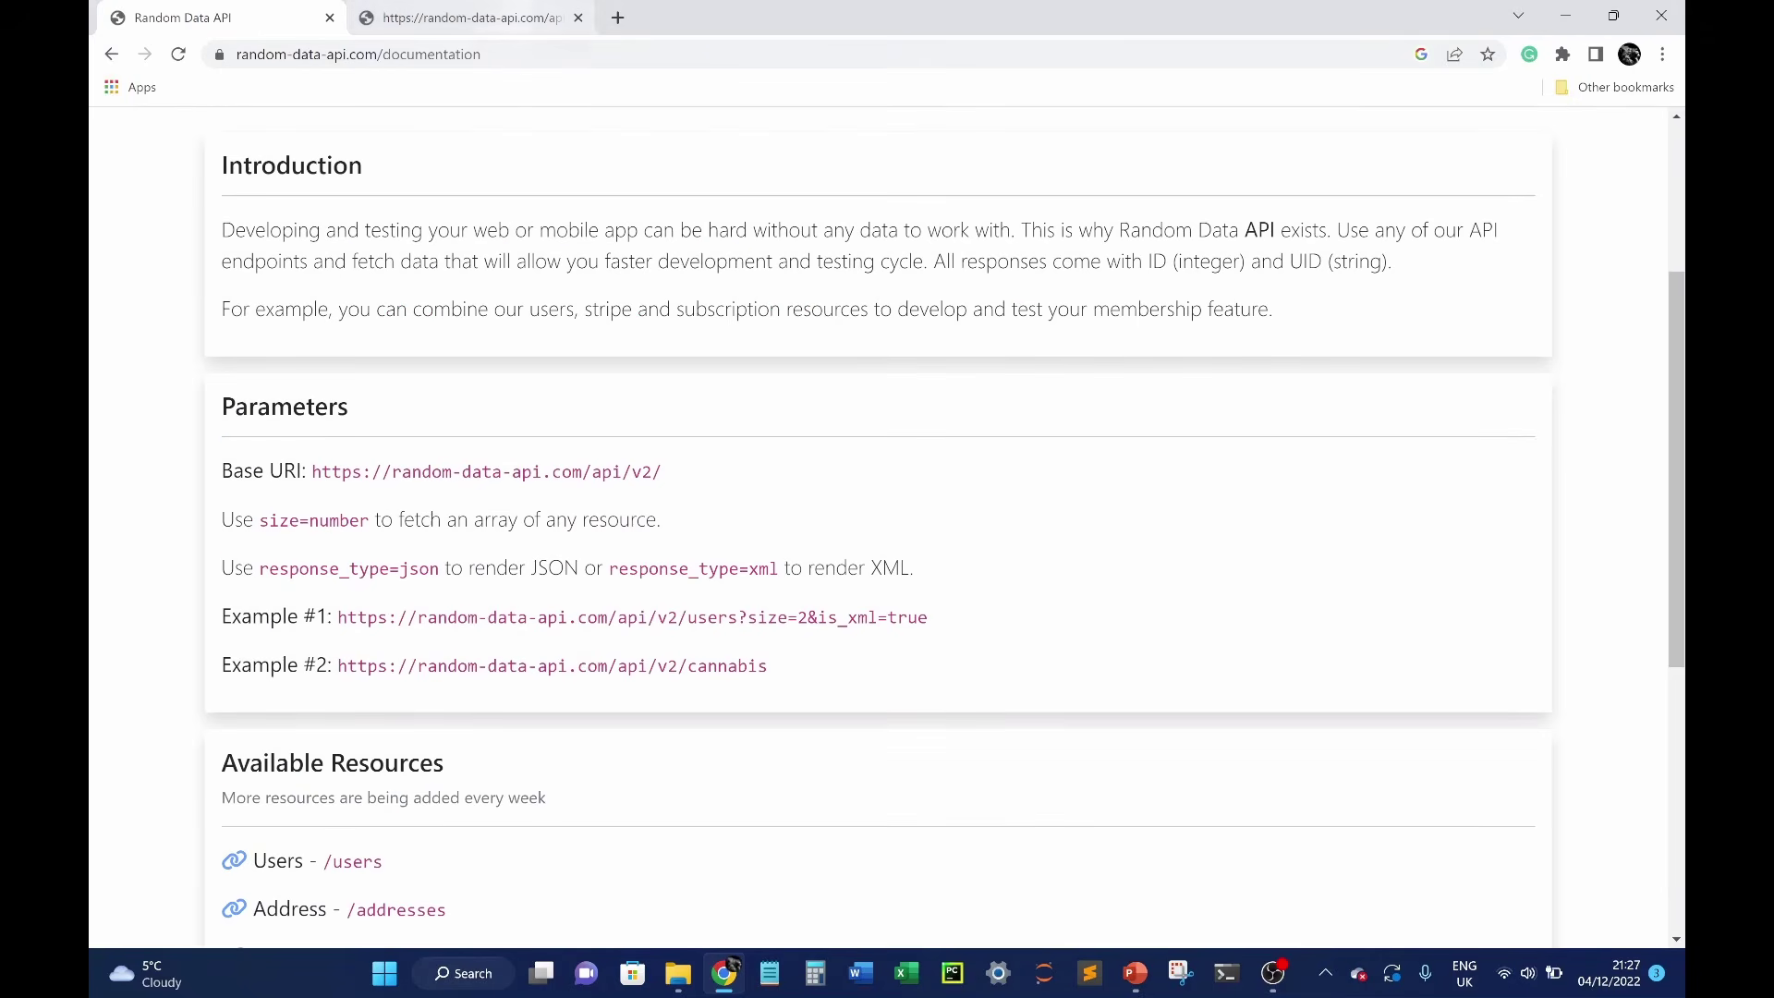
scroll(768, 570, "down", 5)
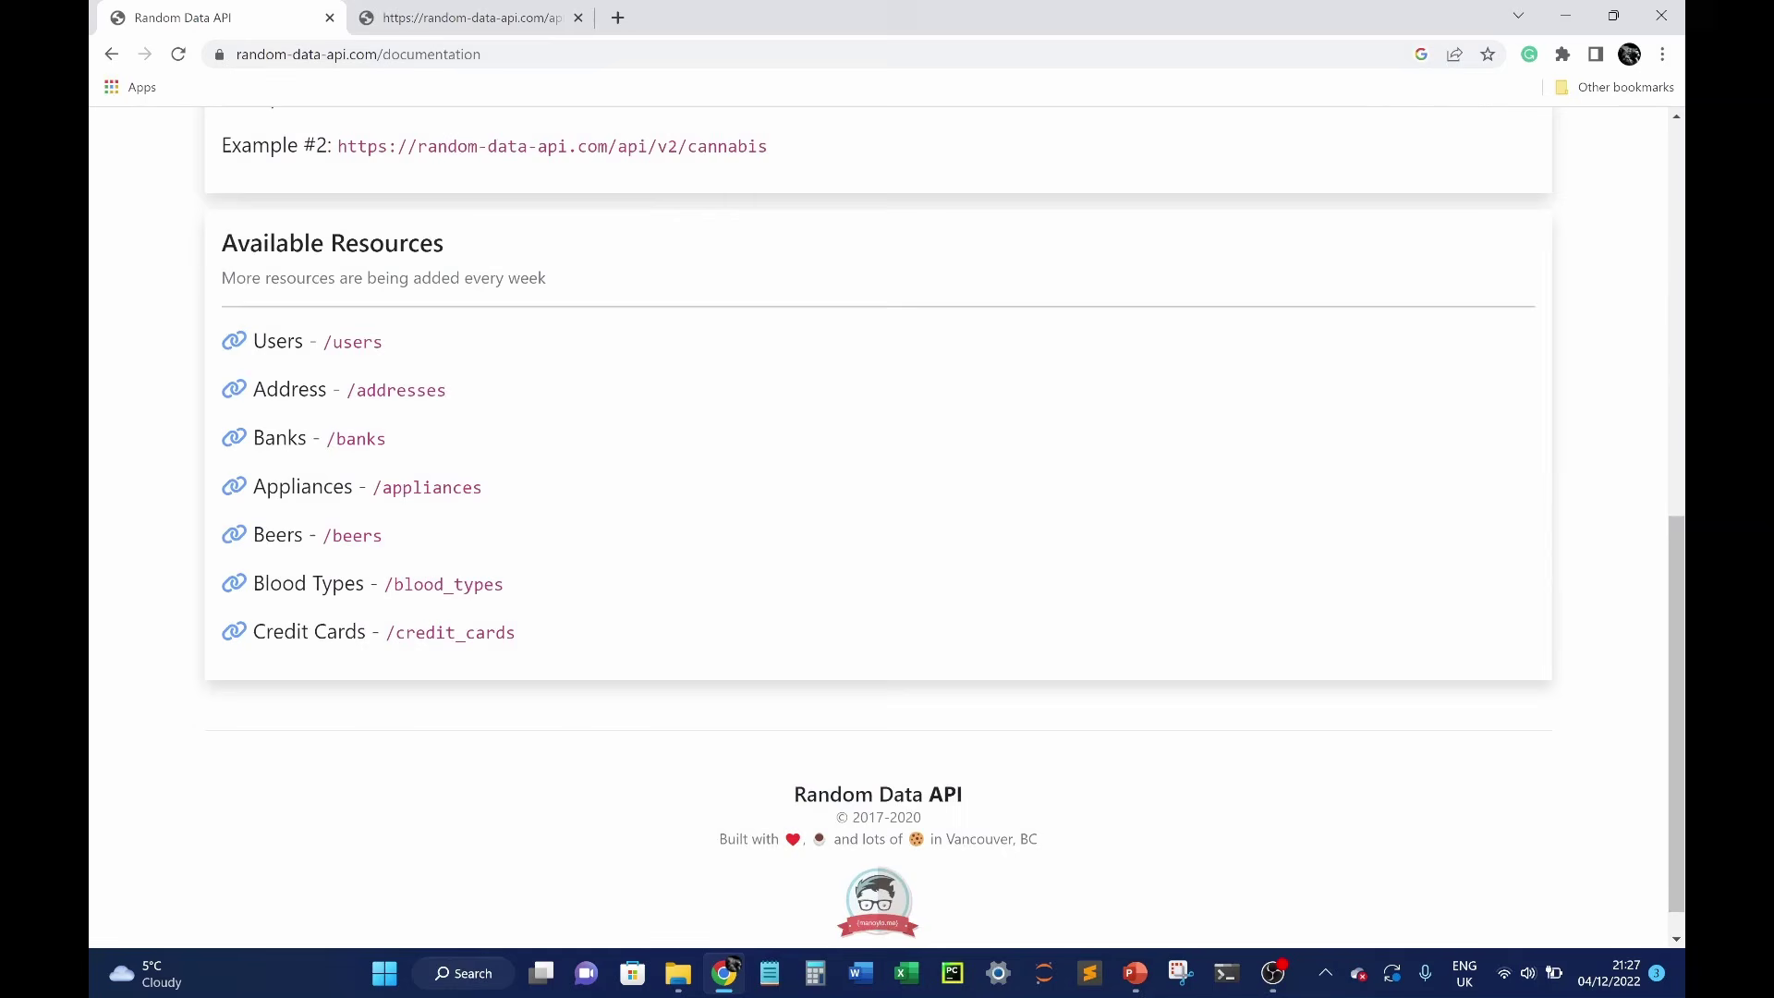
scroll(768, 570, "up", 8)
scroll(772, 570, "down", 2)
scroll(771, 571, "down", 3)
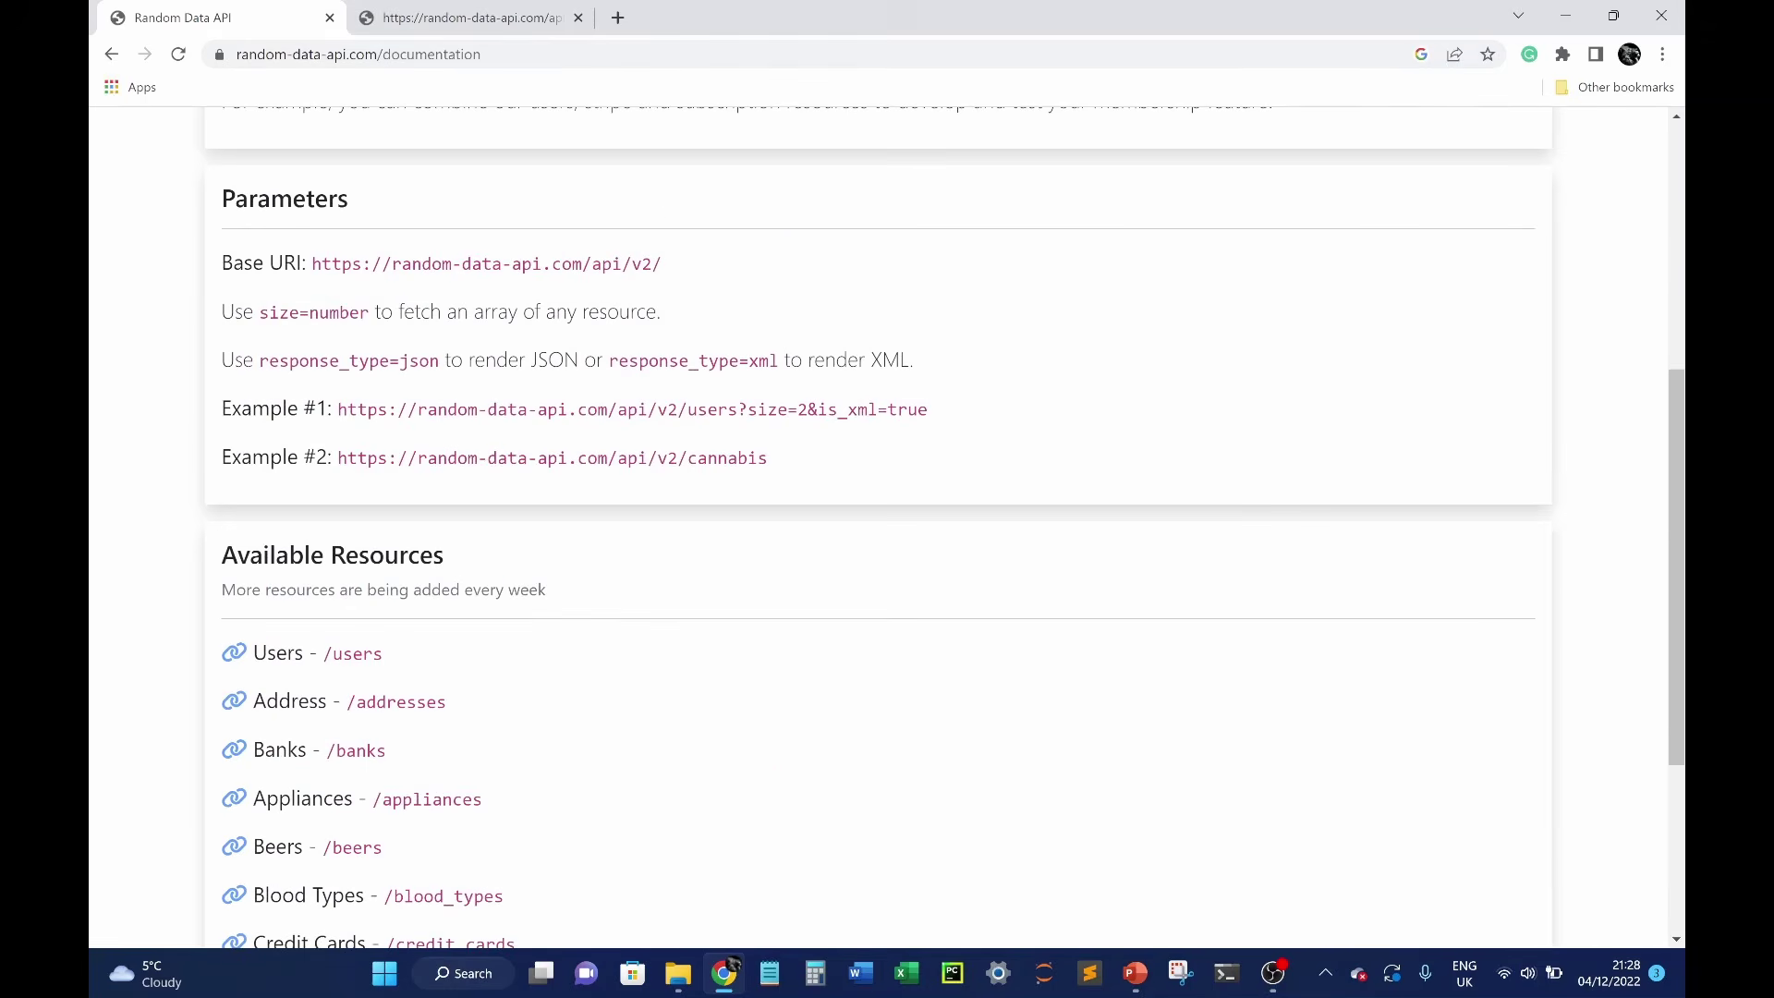
left_click_drag(661, 264, 311, 263)
key("ctrl+c")
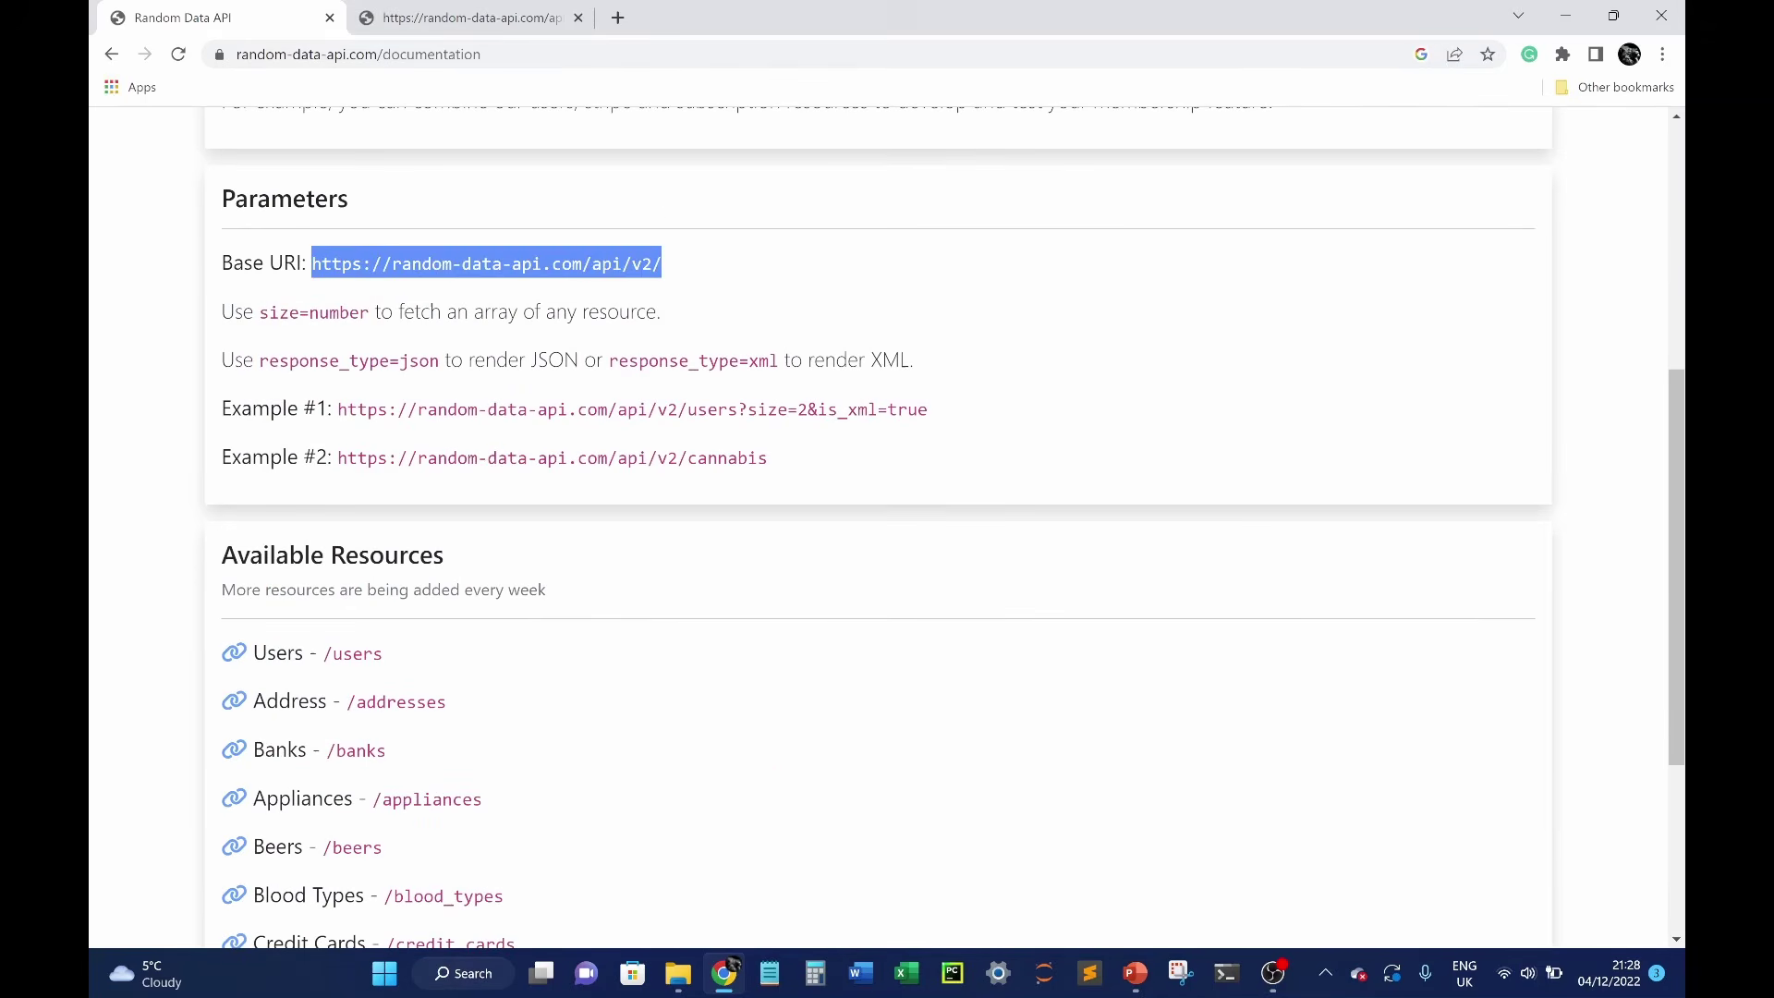
- Paste the base URI into a new Notepad note and add 'users' after it
left_click(770, 973)
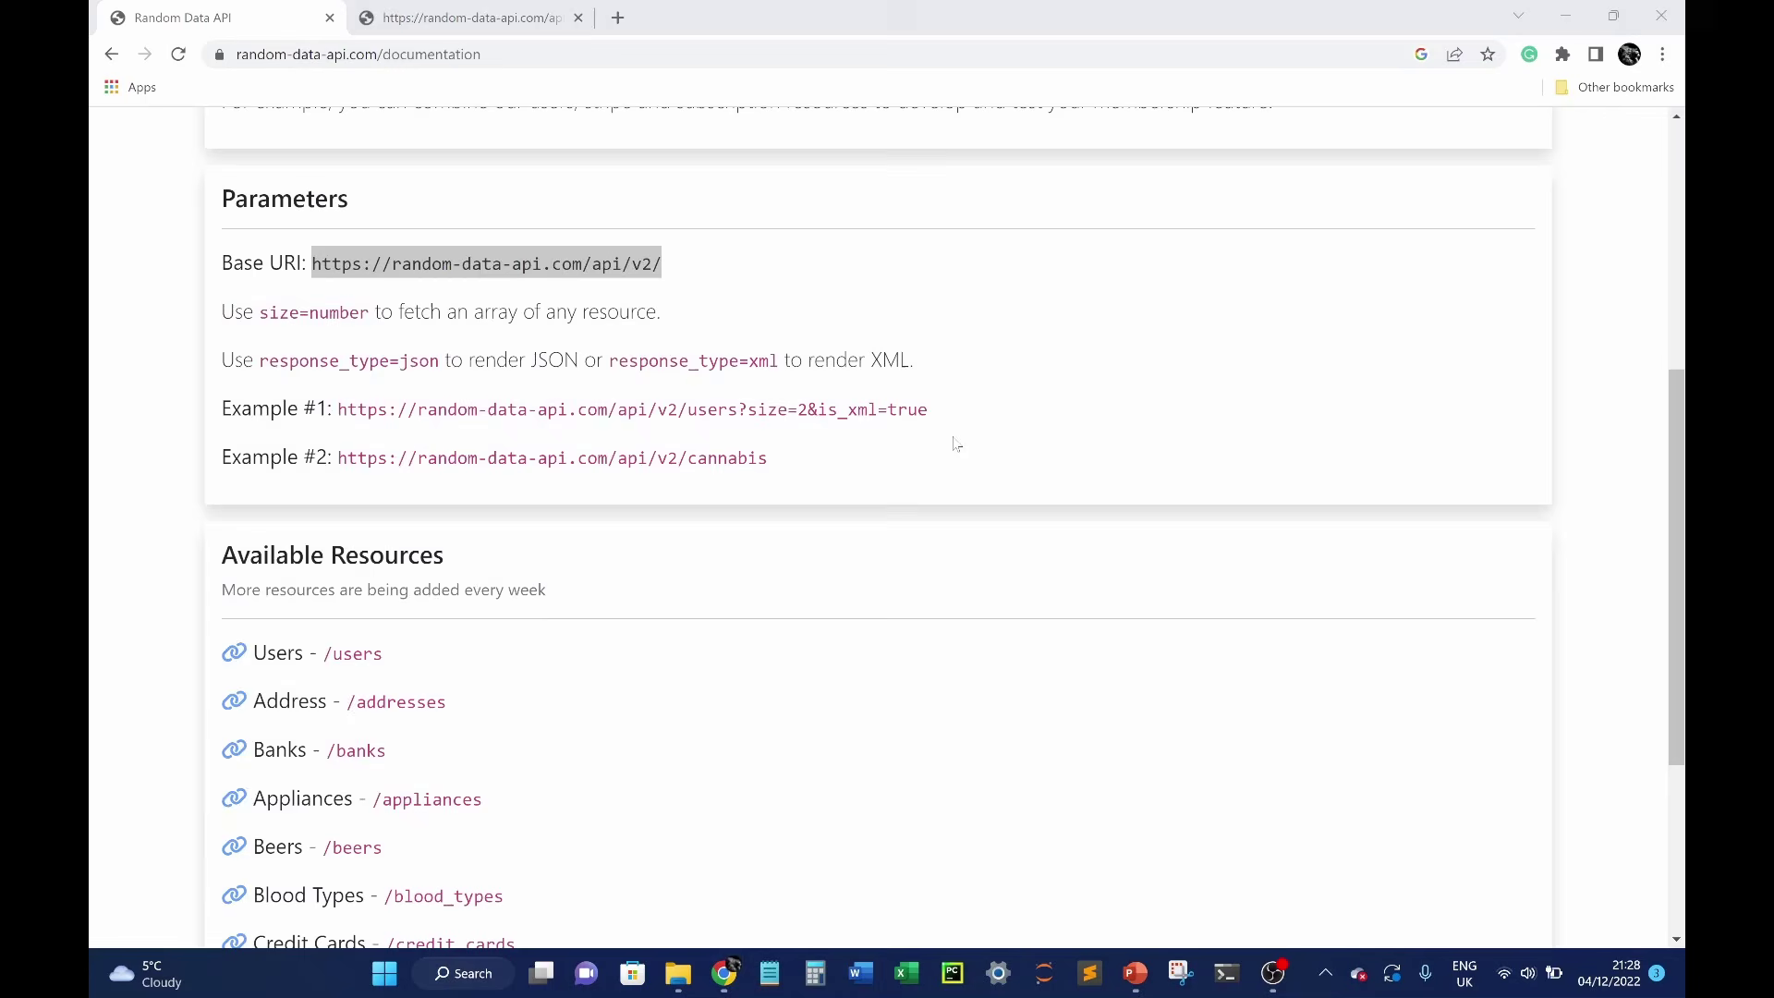
left_click_drag(460, 351, 711, 259)
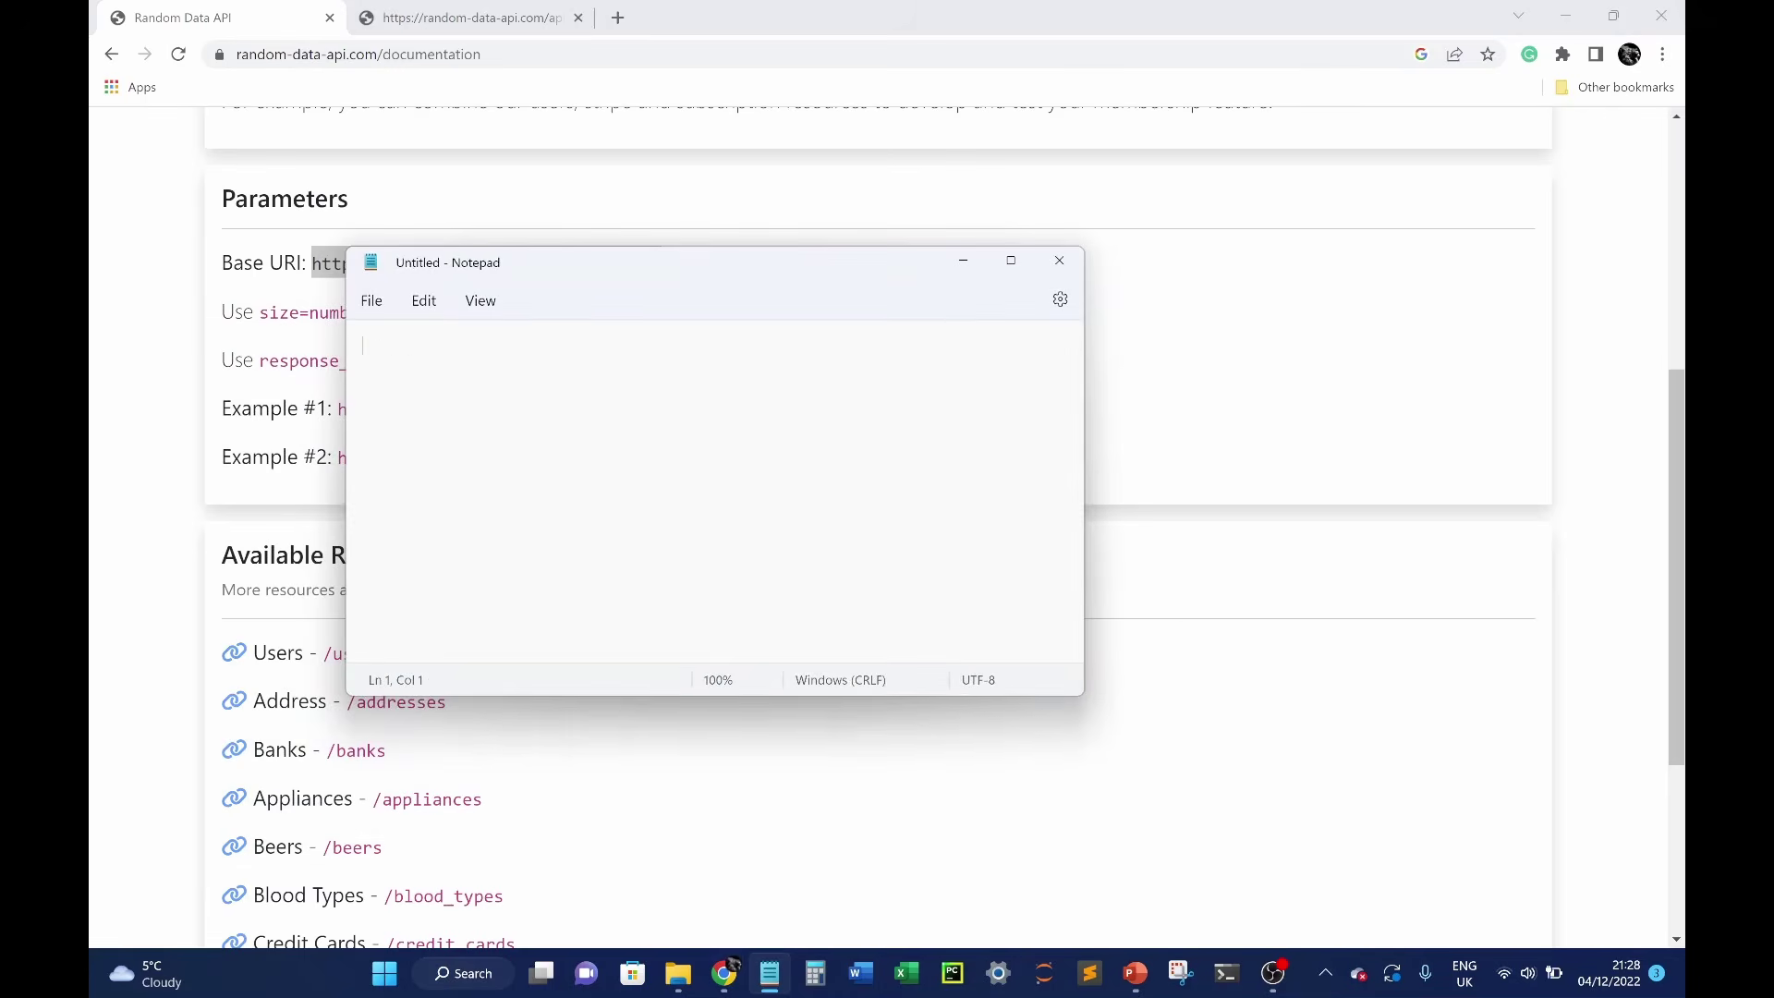
key("ctrl+v")
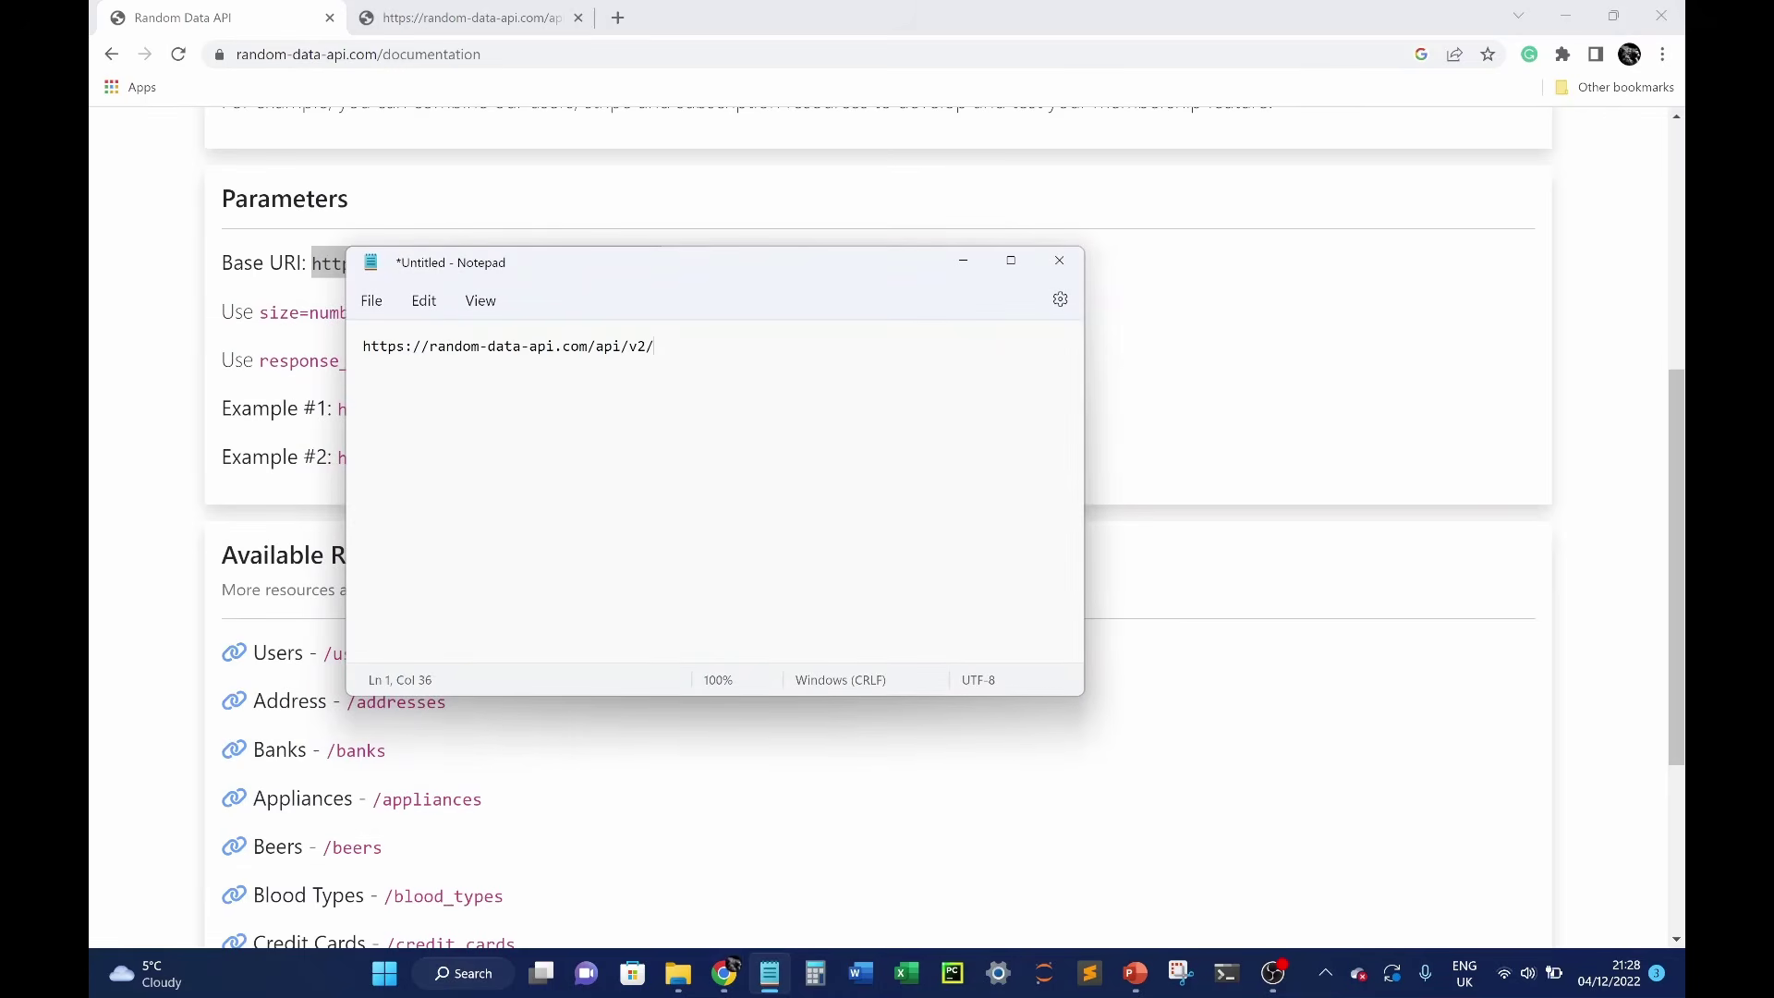
type("users")
left_click(1139, 370)
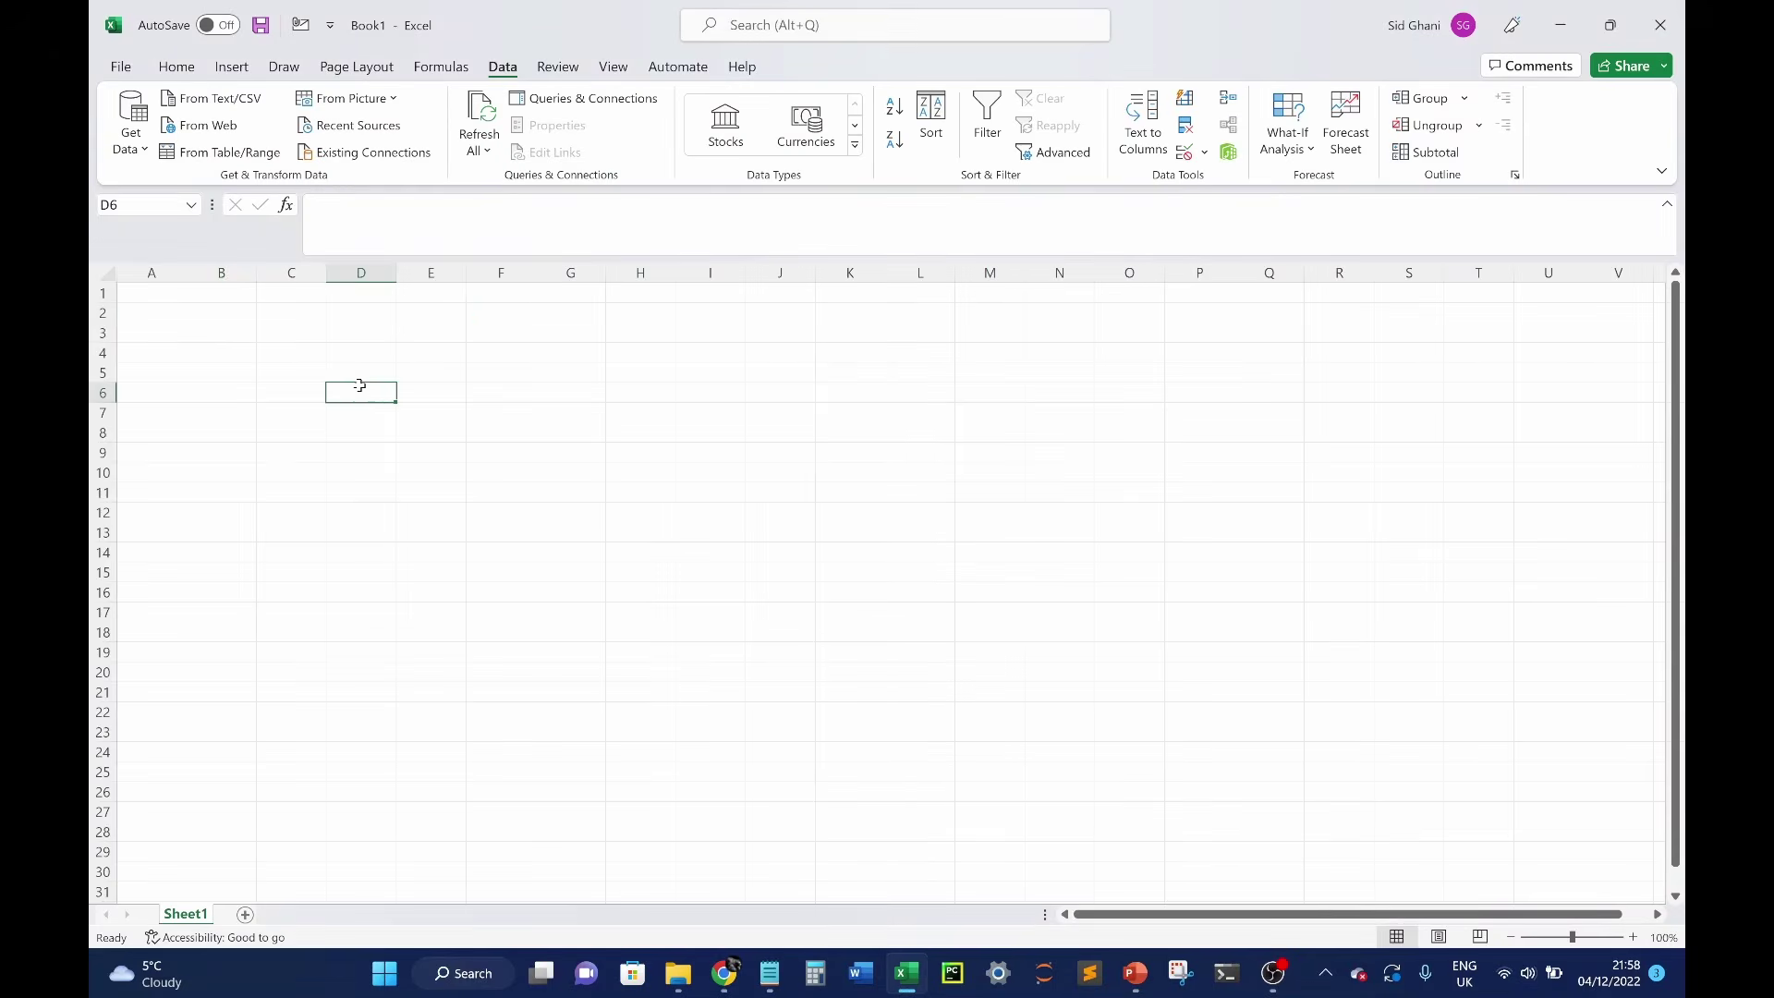
left_click(175, 67)
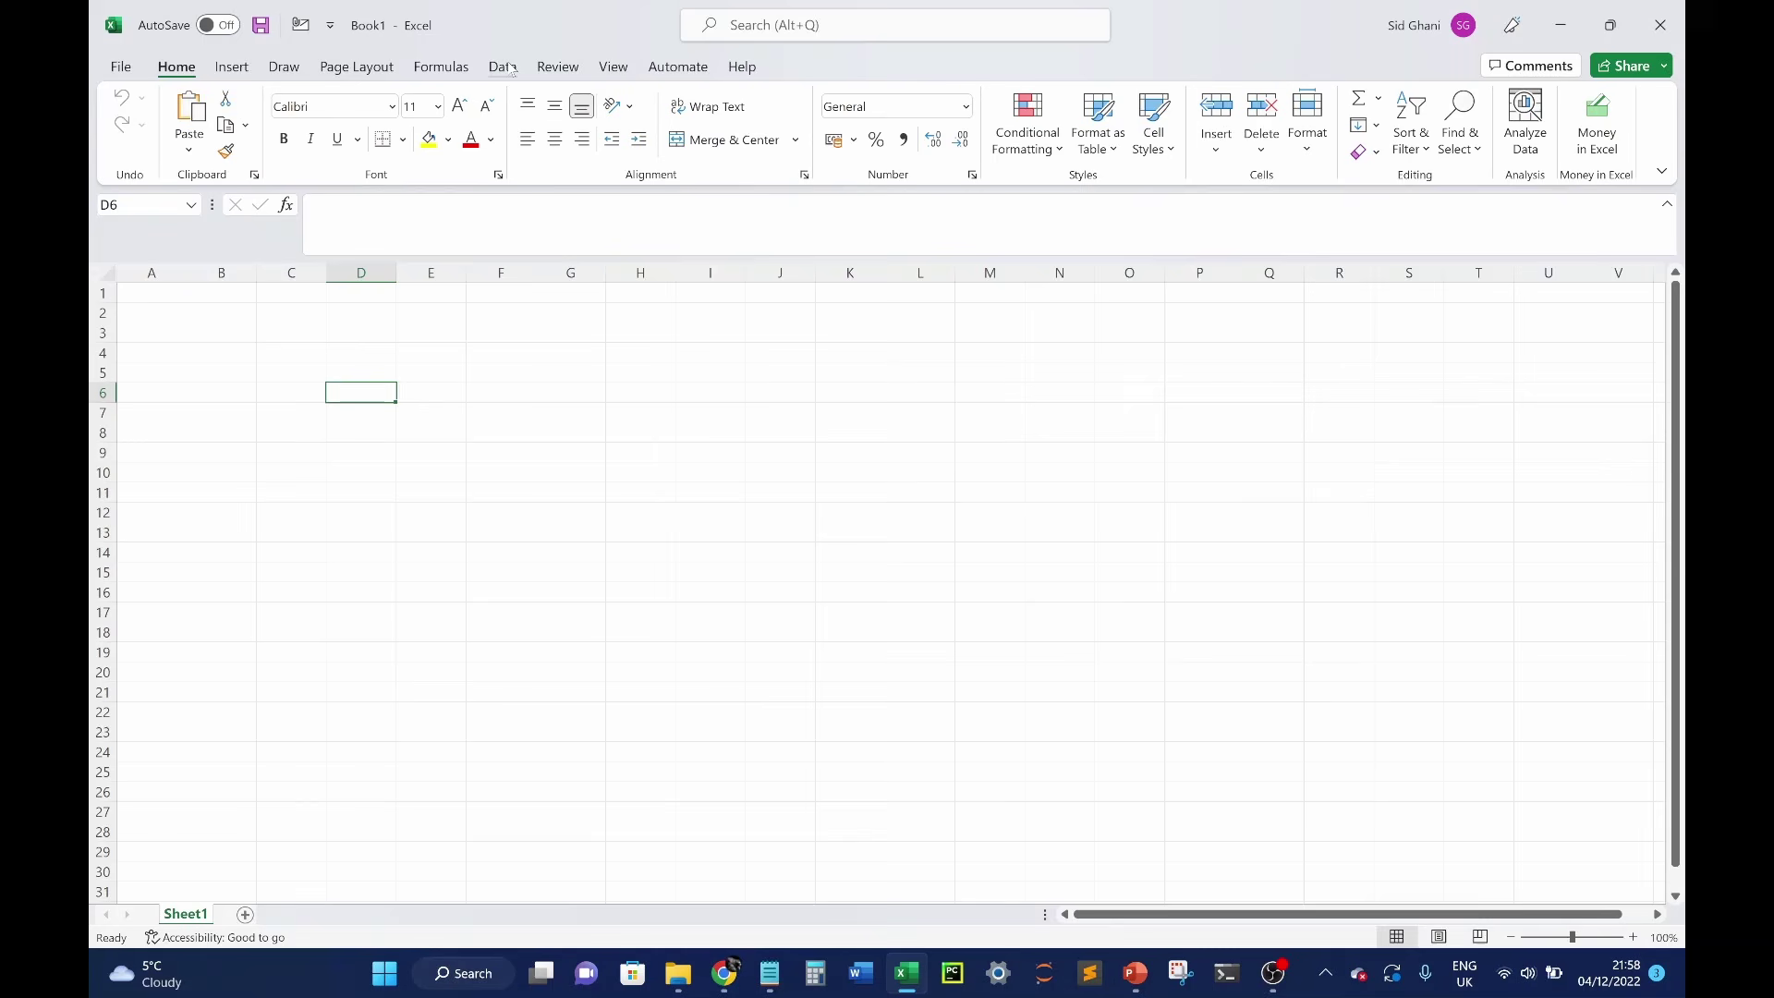
left_click(242, 325)
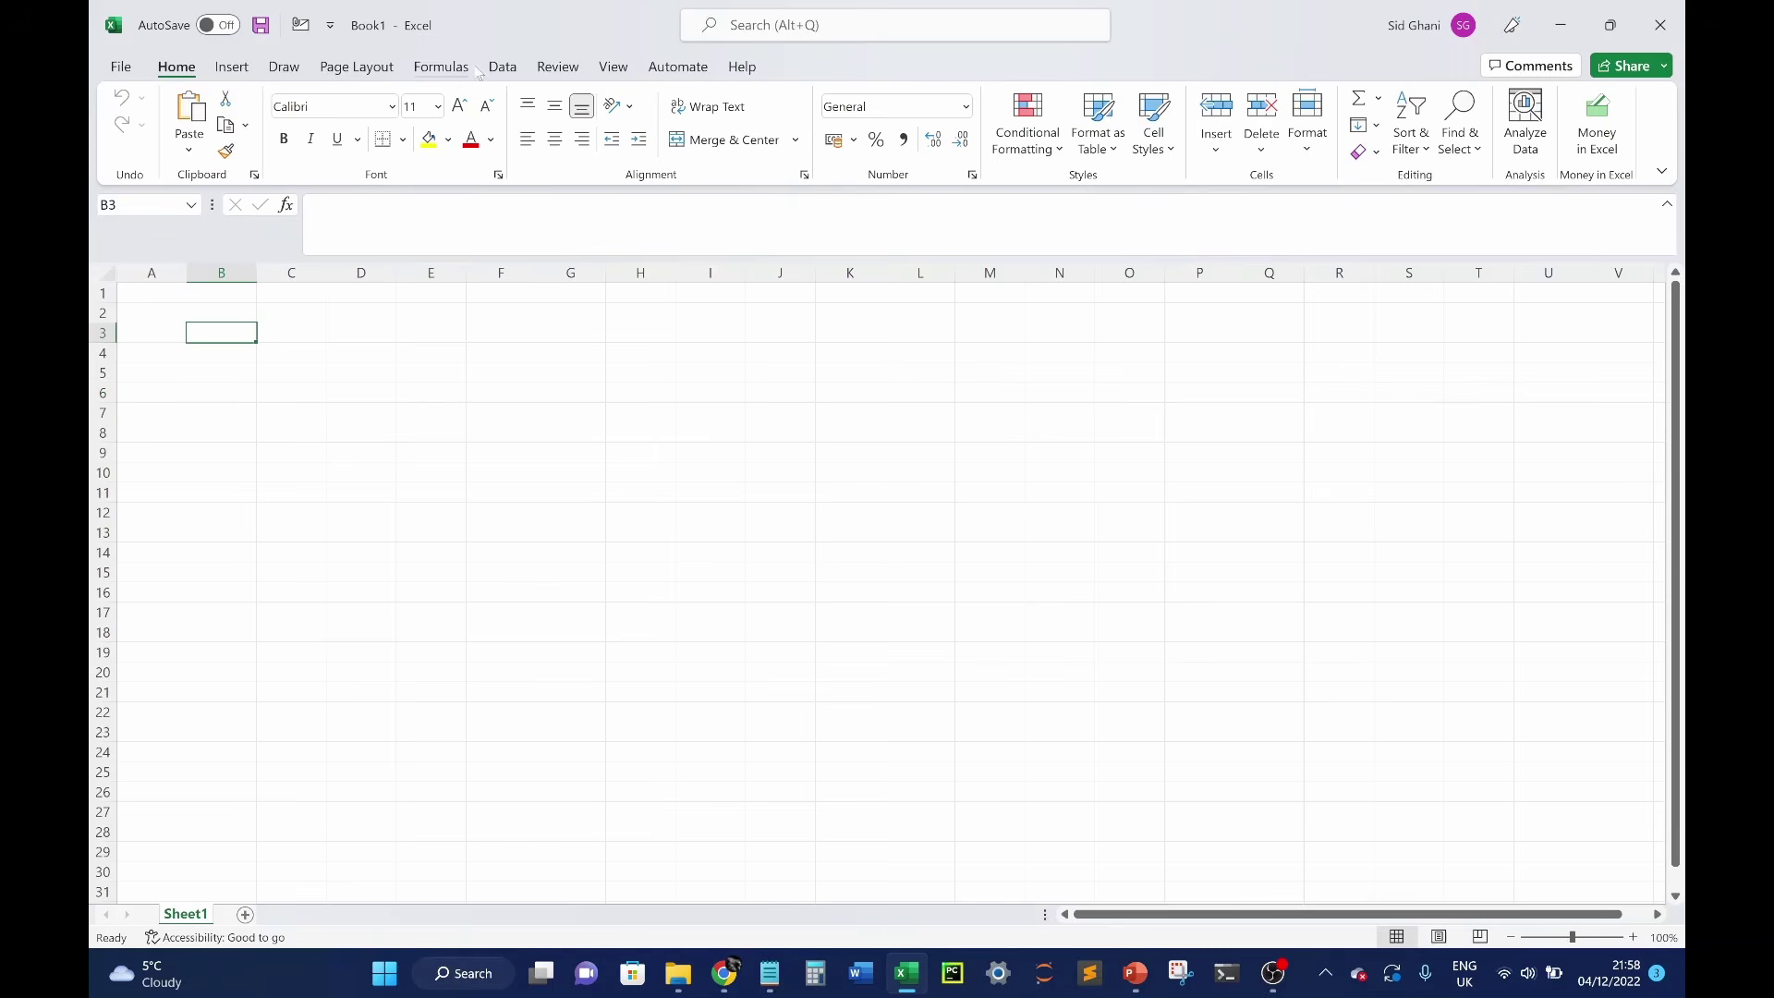
left_click(502, 68)
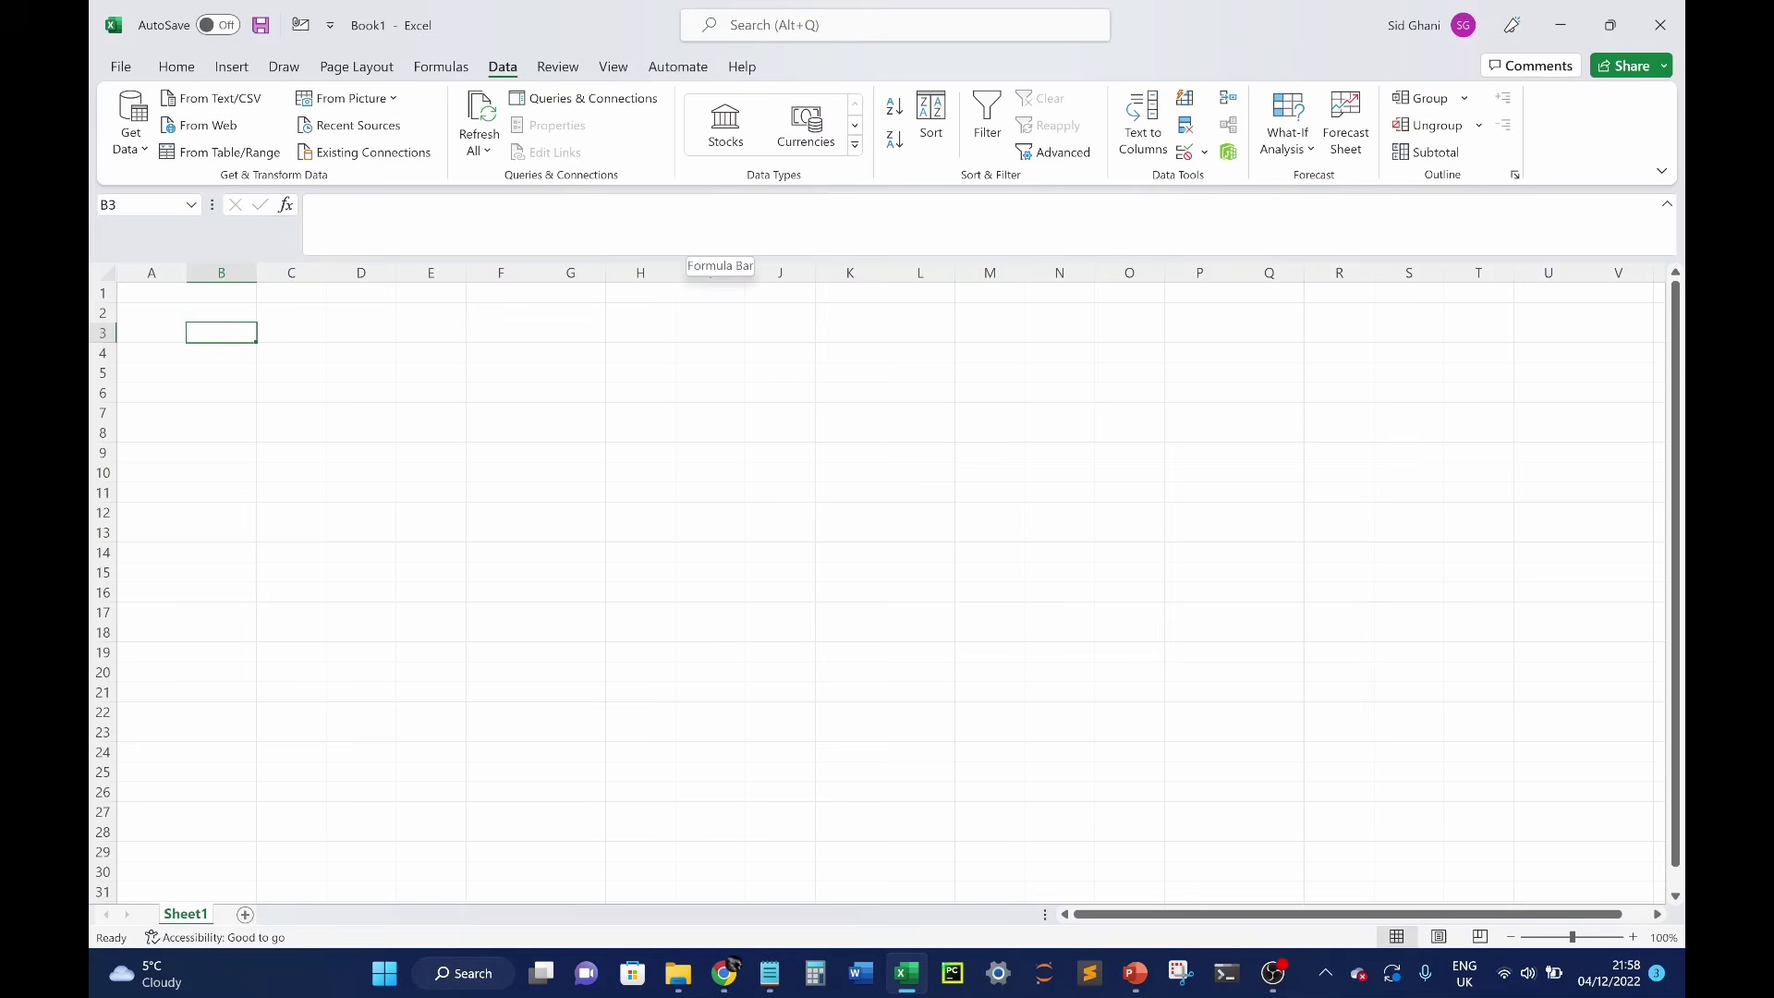
left_click(389, 349)
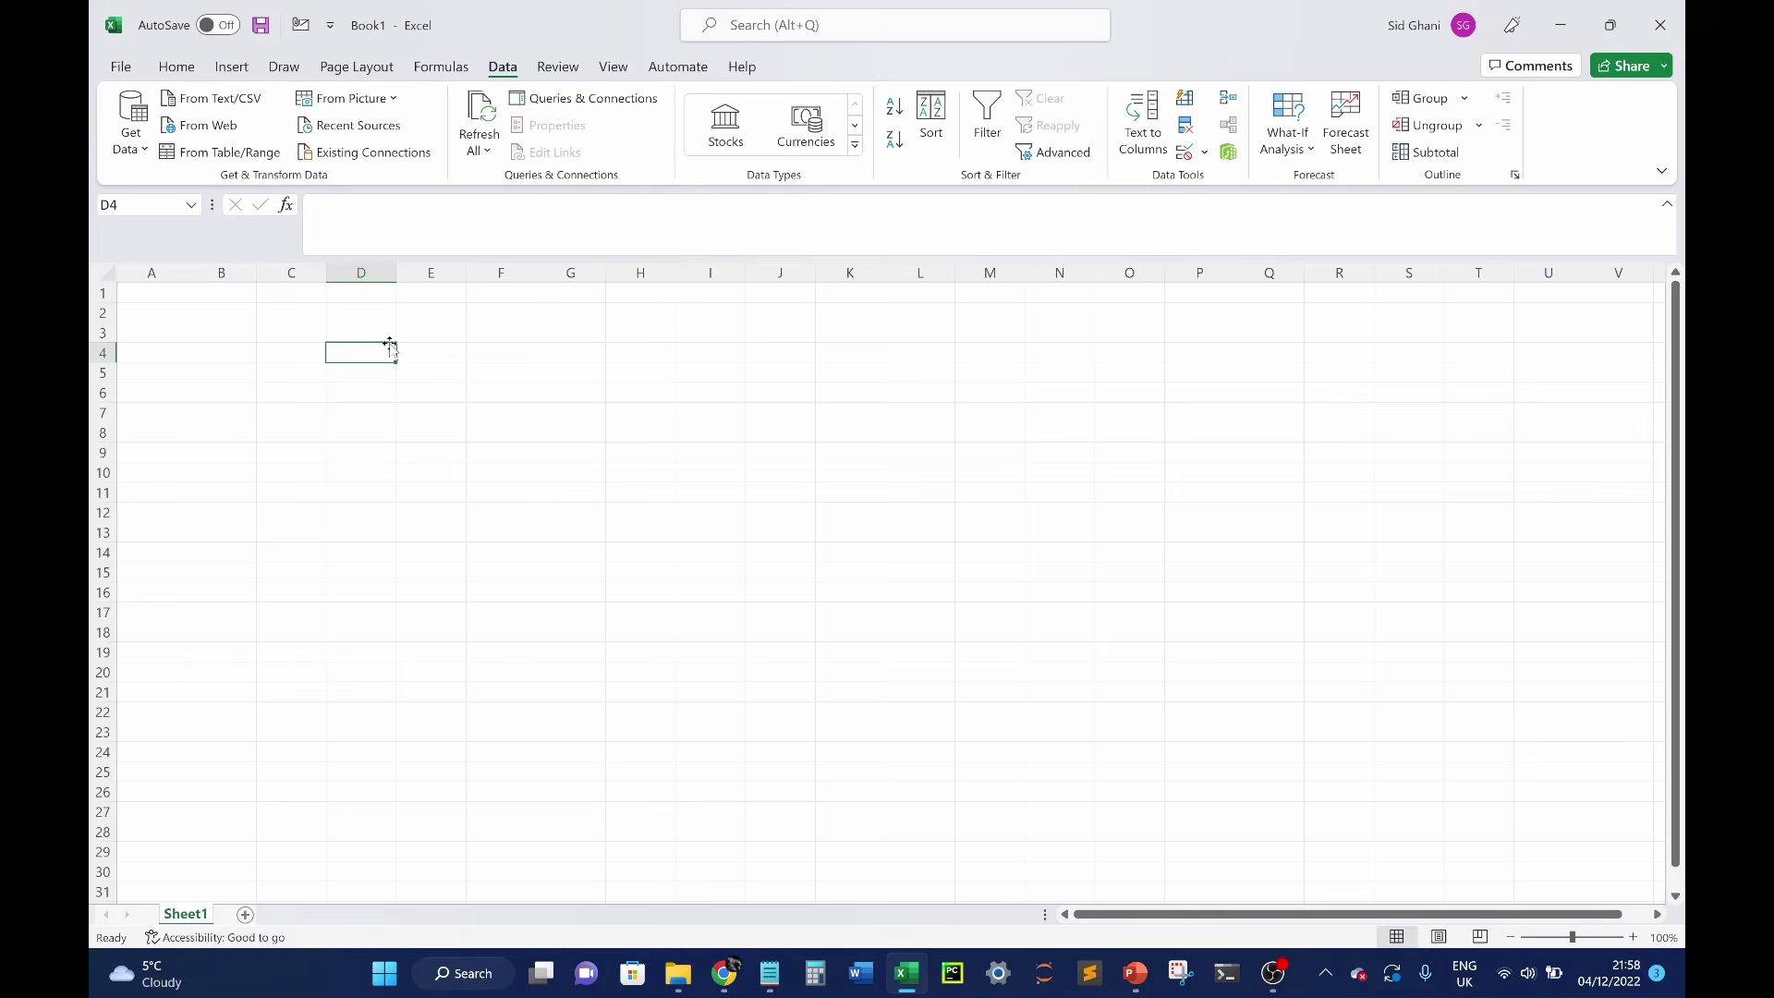
left_click(140, 295)
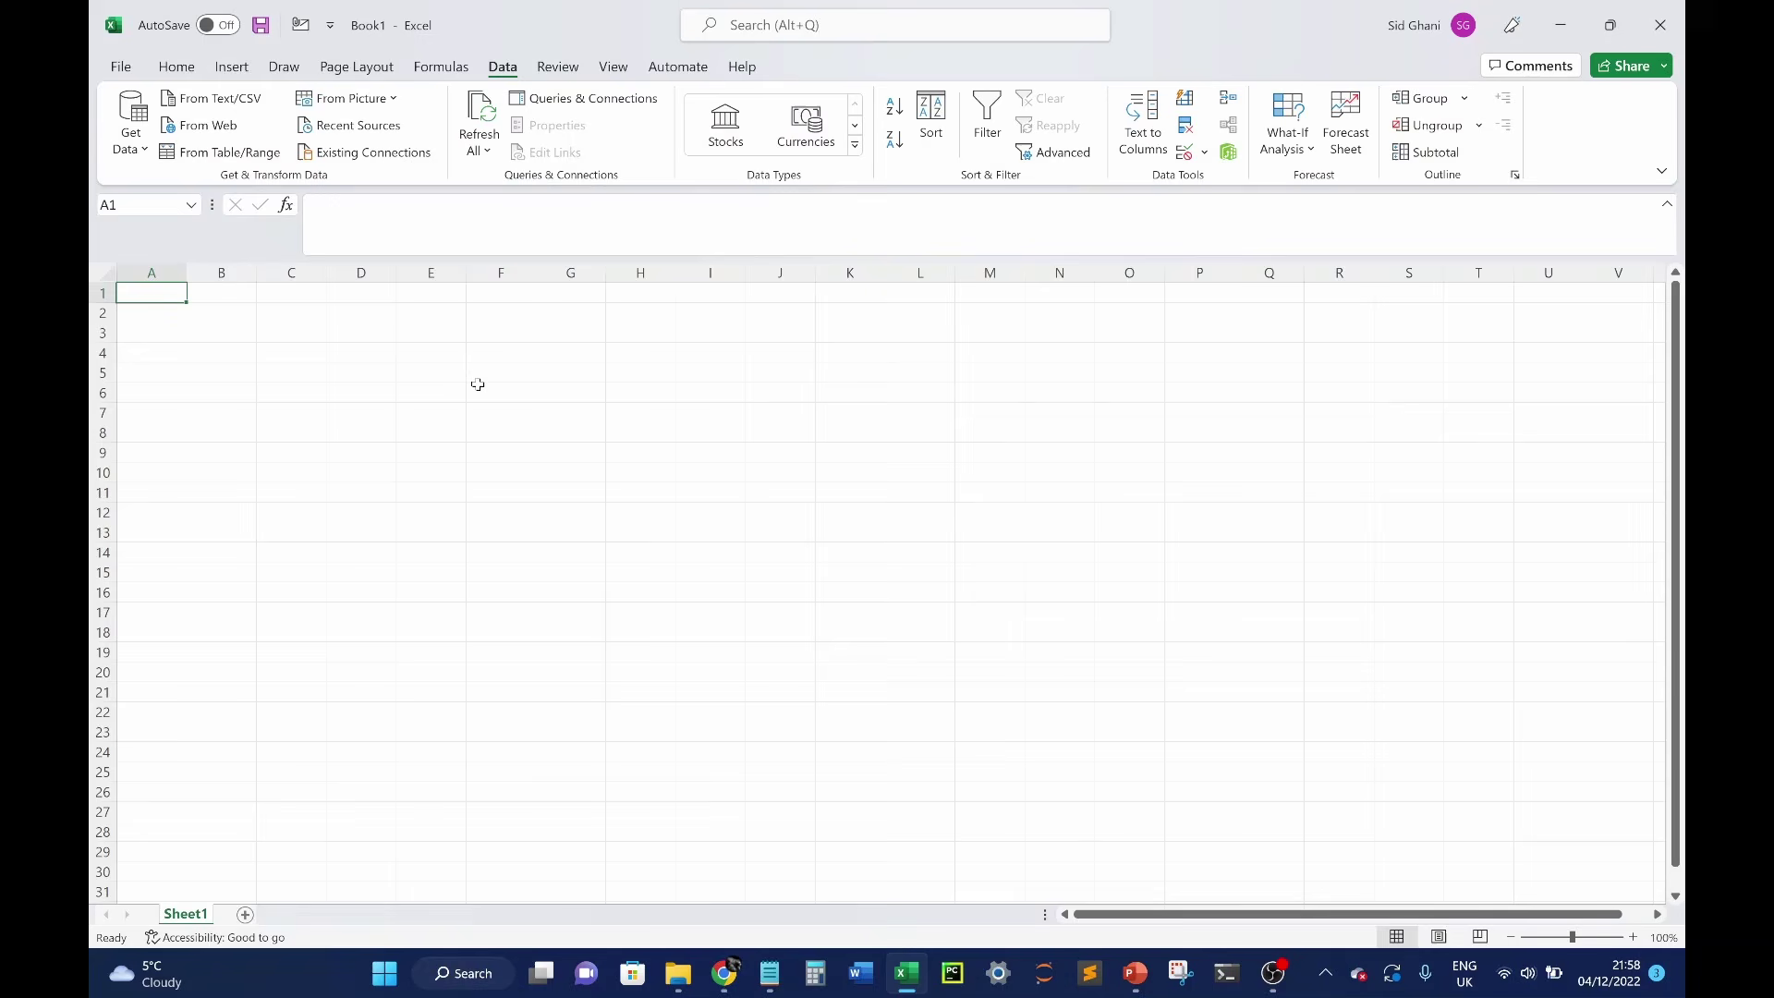
mouse_move(724, 981)
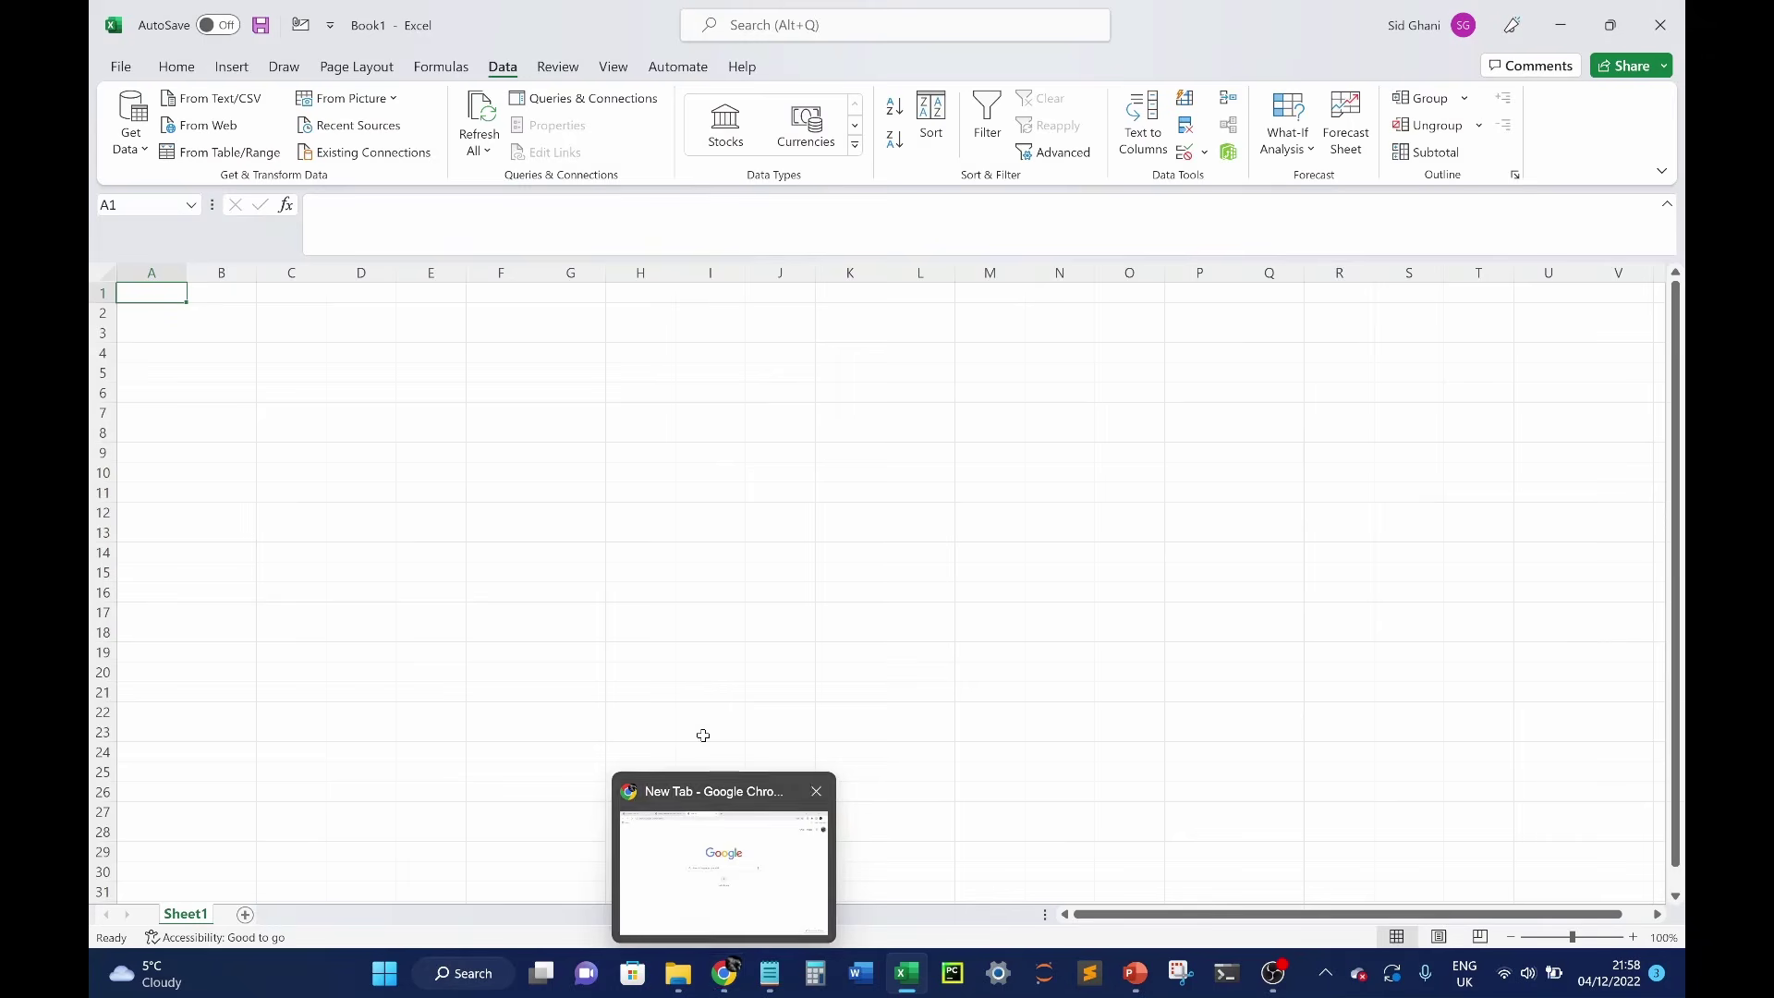
- Search Google for 'Power query add in' and open Microsoft's Power Query download page
left_click(726, 882)
left_click(725, 436)
type("Power")
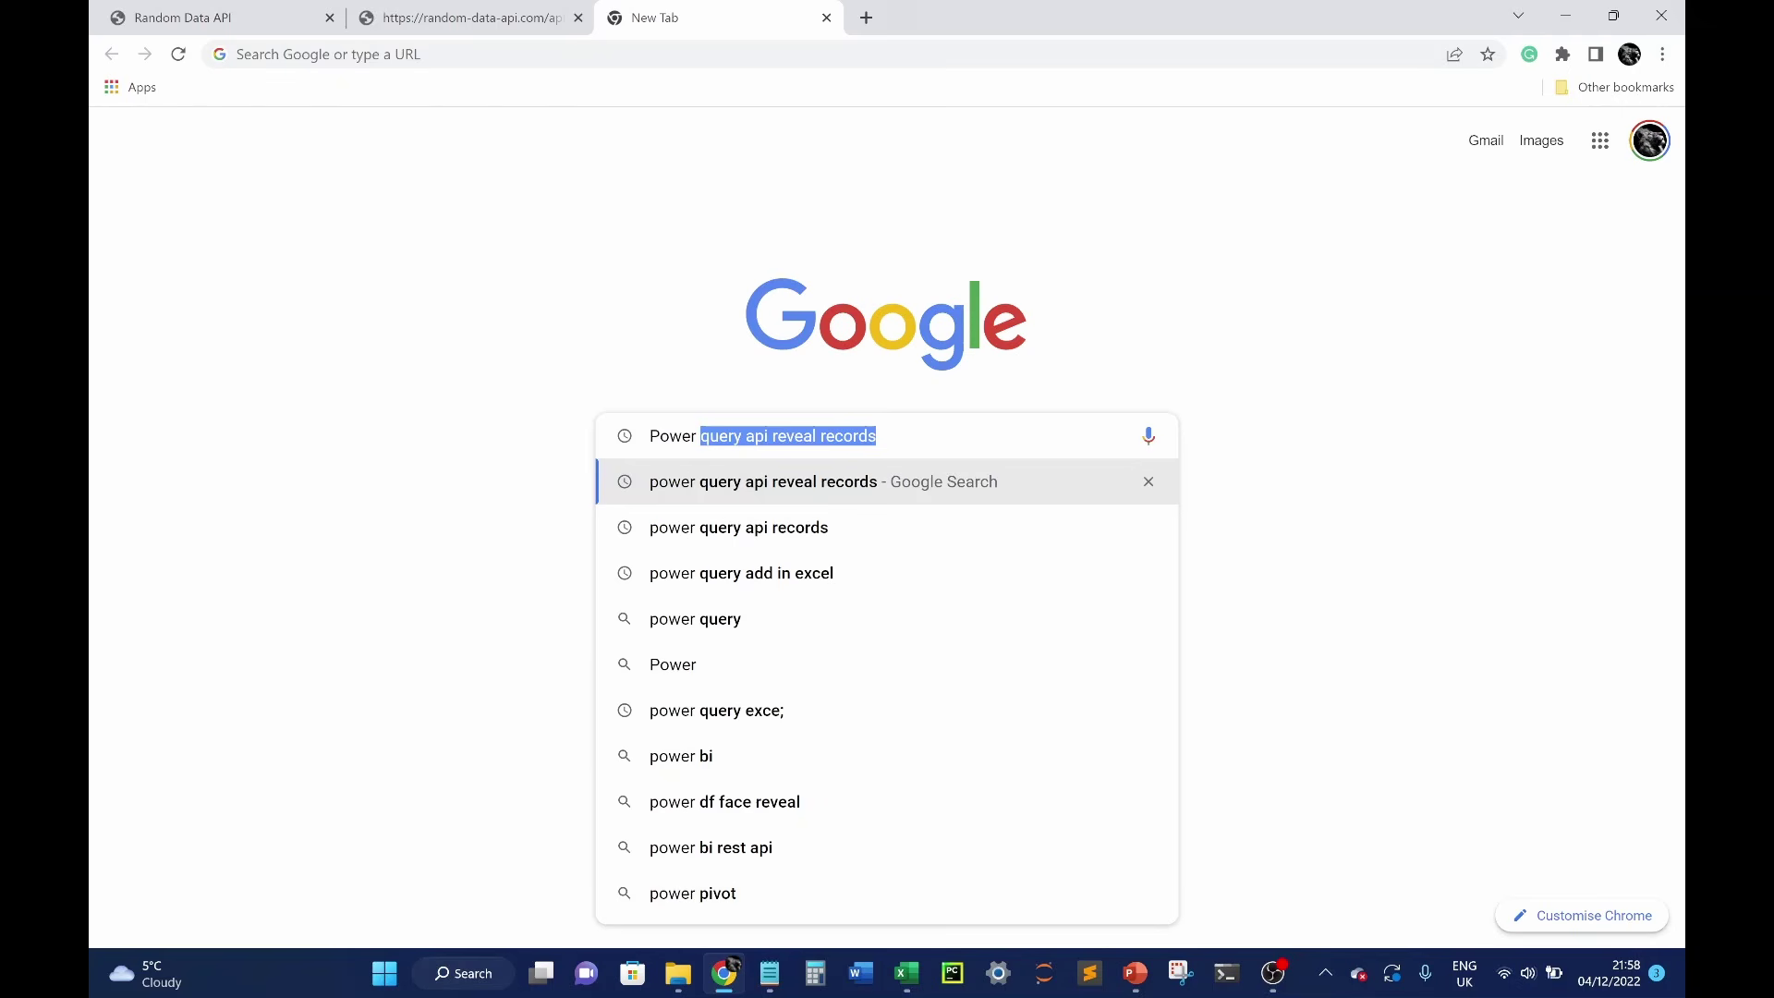
type(" query ")
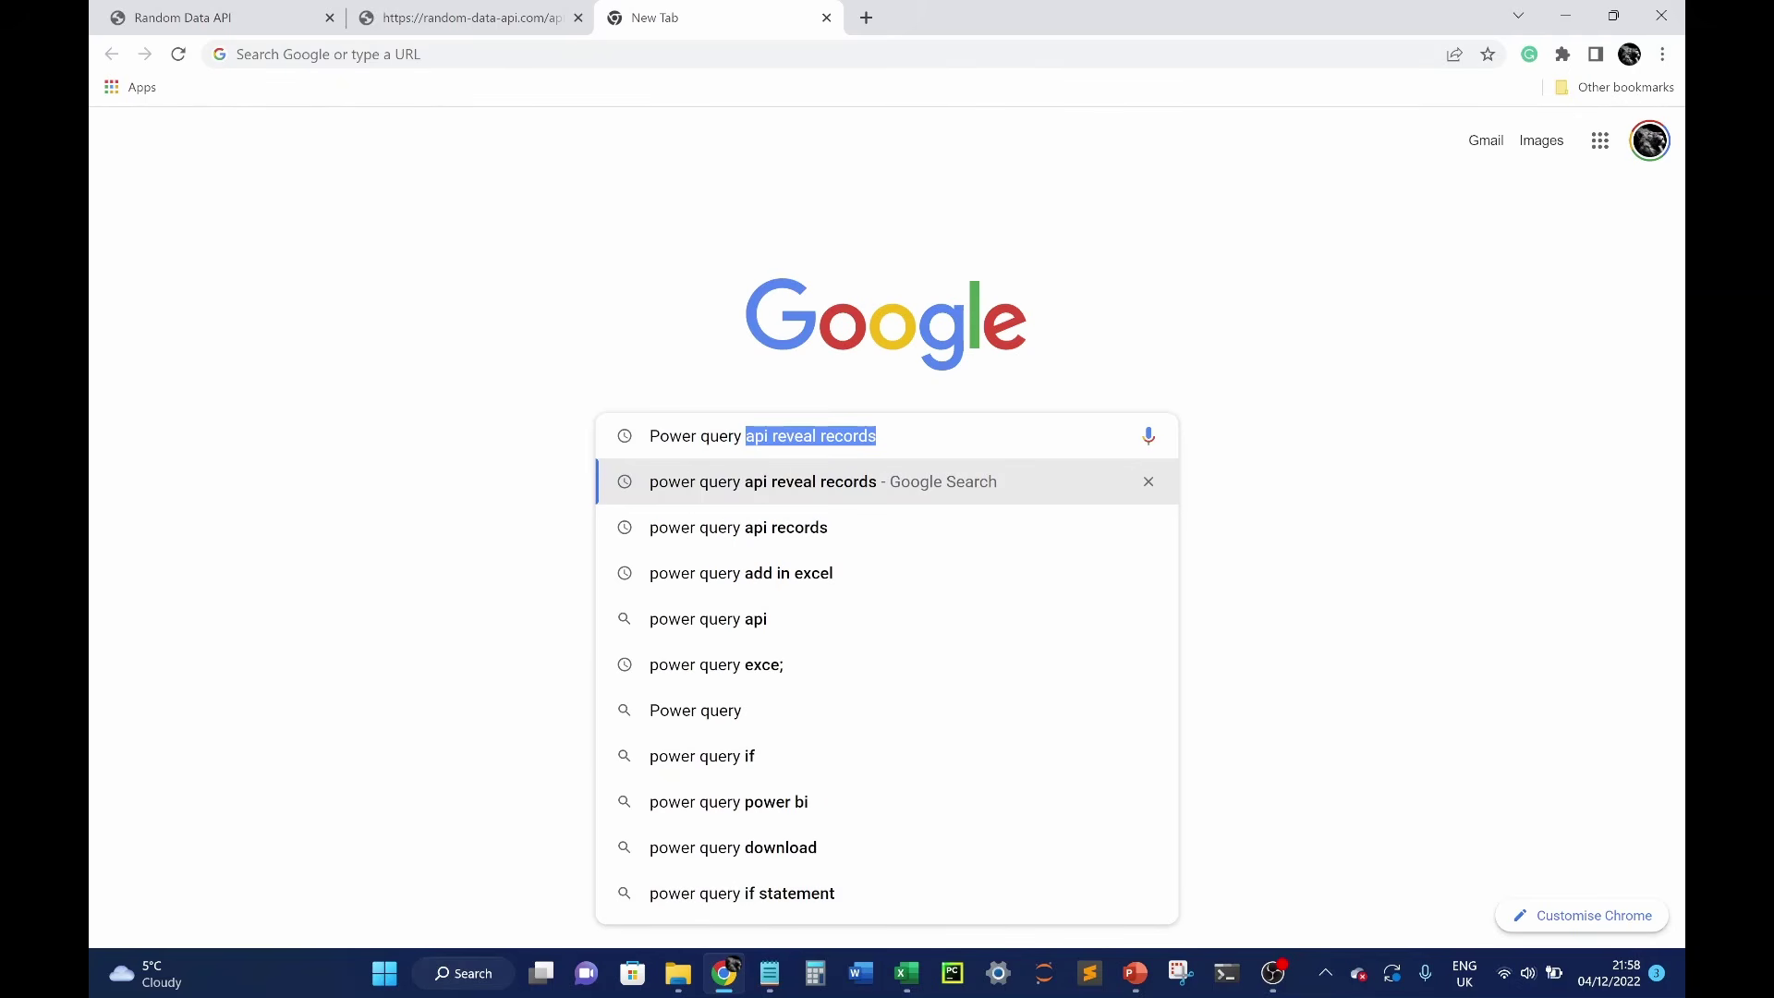
type("add in")
key("Return")
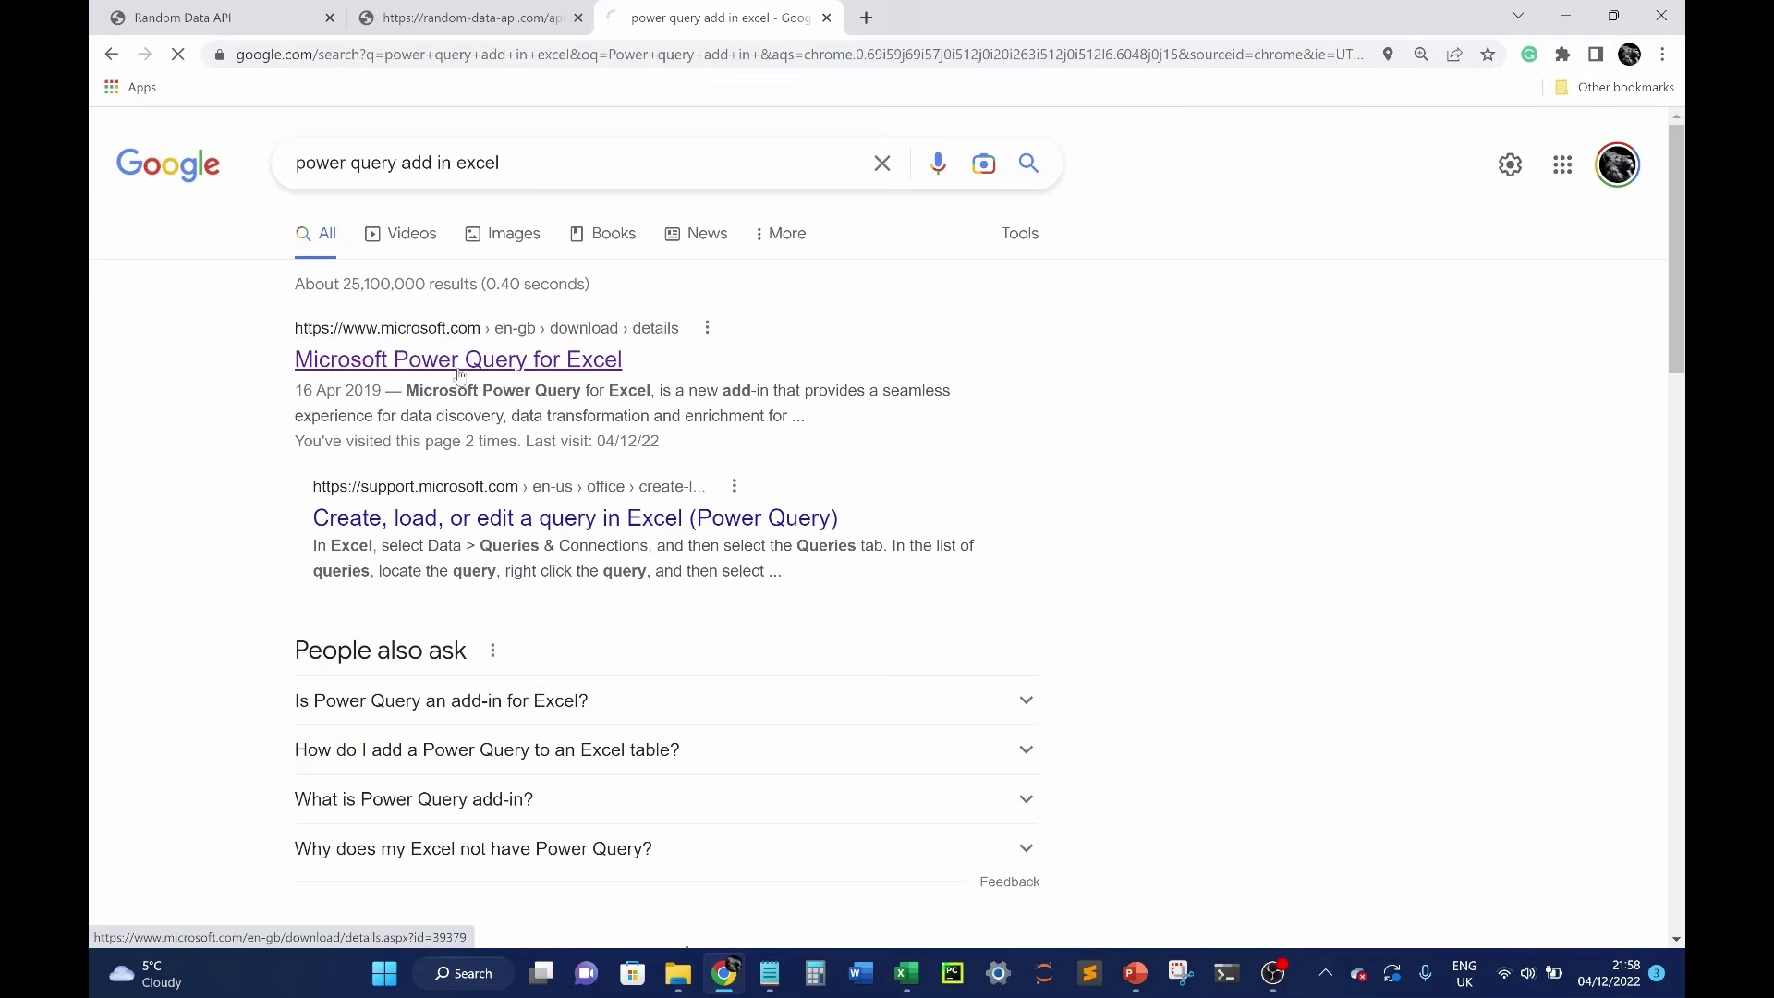
left_click(459, 366)
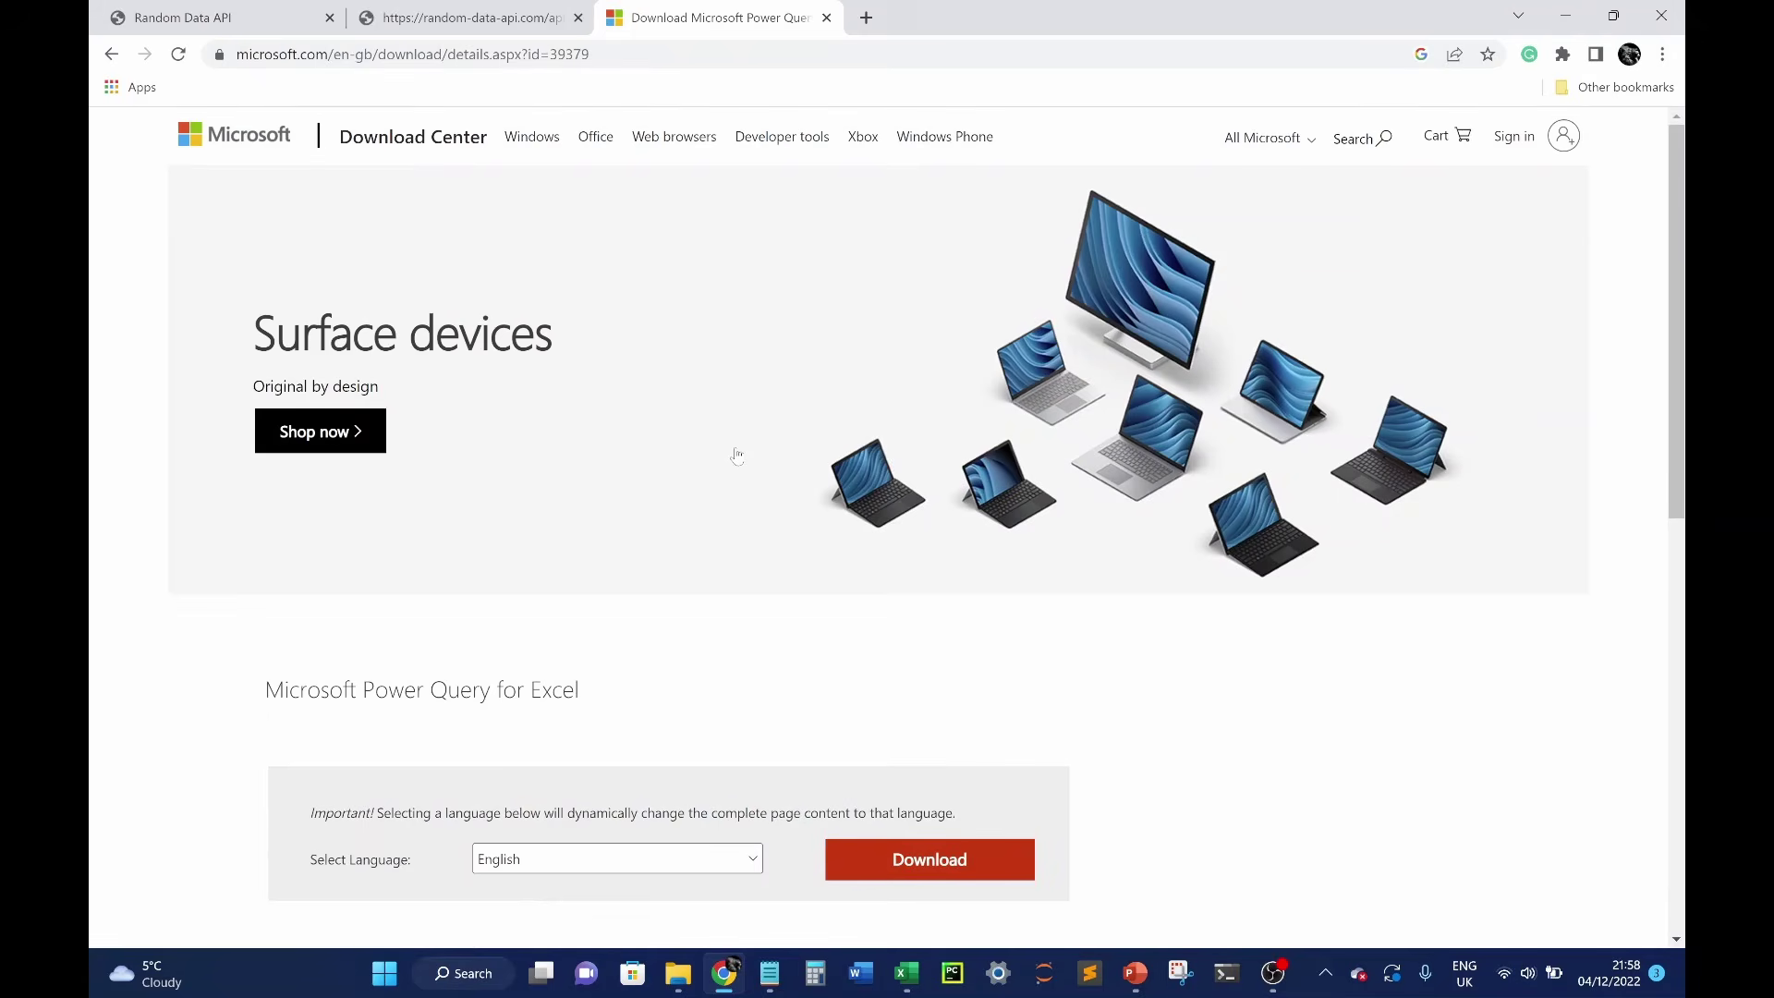
- Keep English as the download language and go back to Excel
scroll(737, 454, "down", 8)
scroll(735, 454, "up", 6)
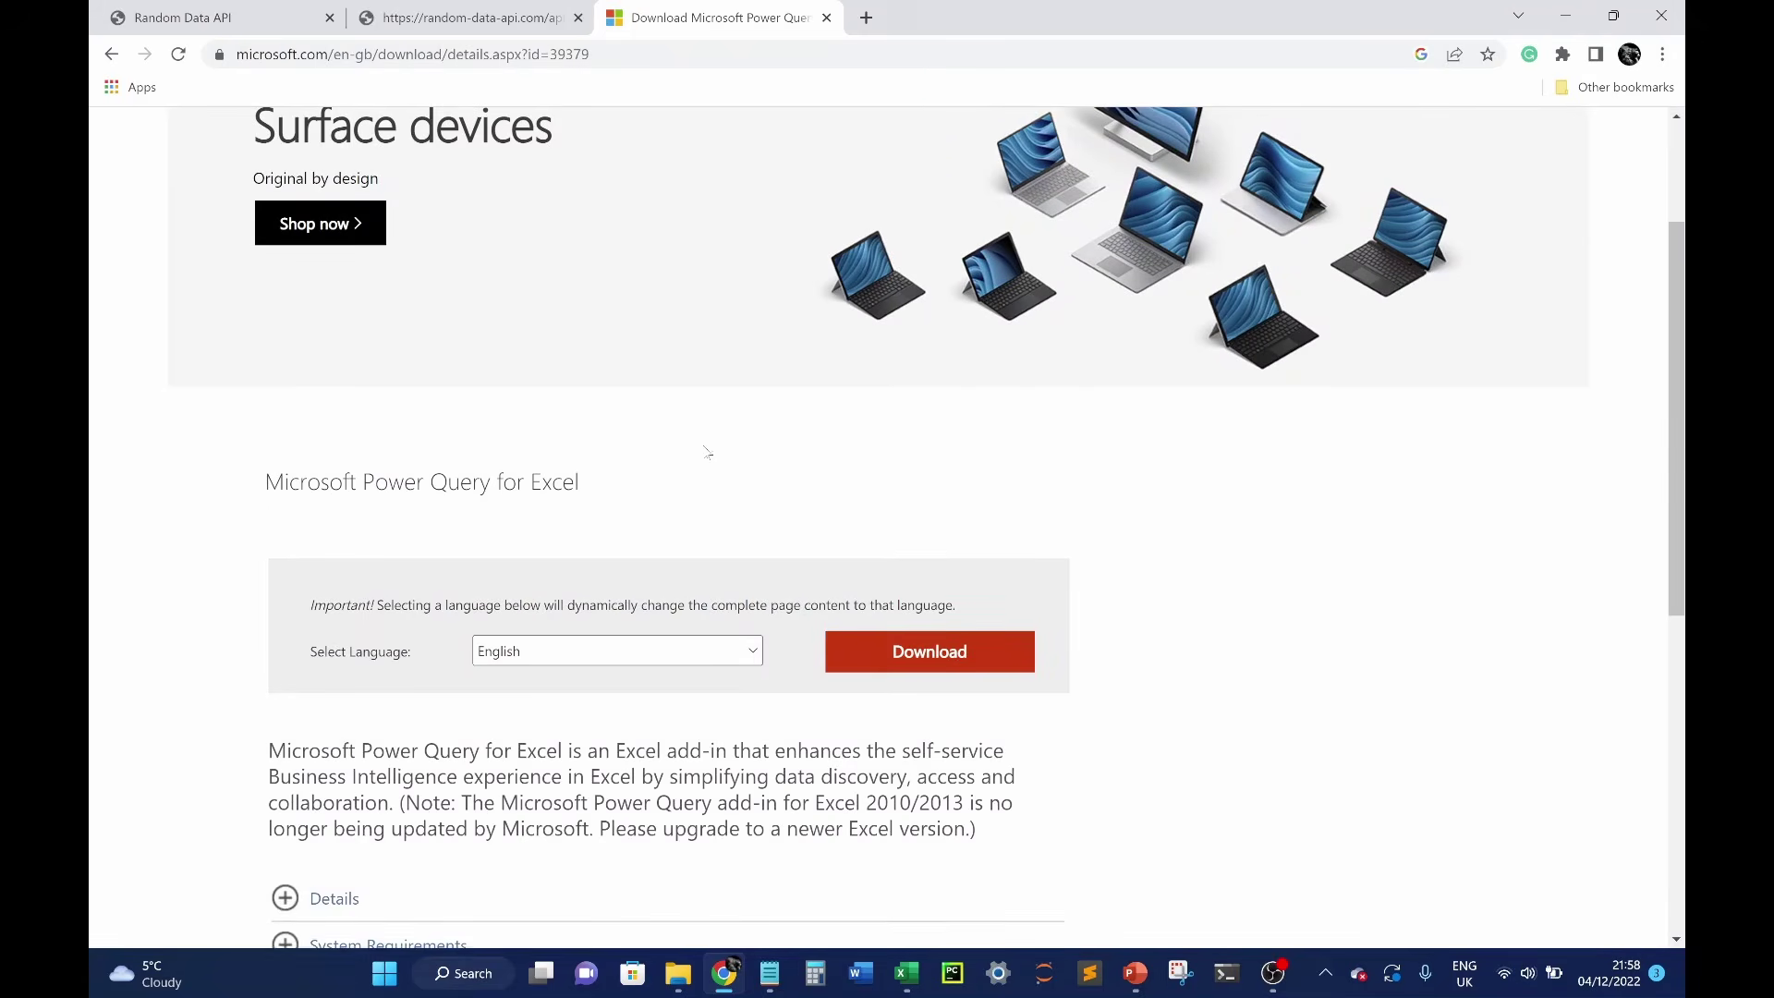
scroll(379, 503, "down", 2)
left_click(545, 443)
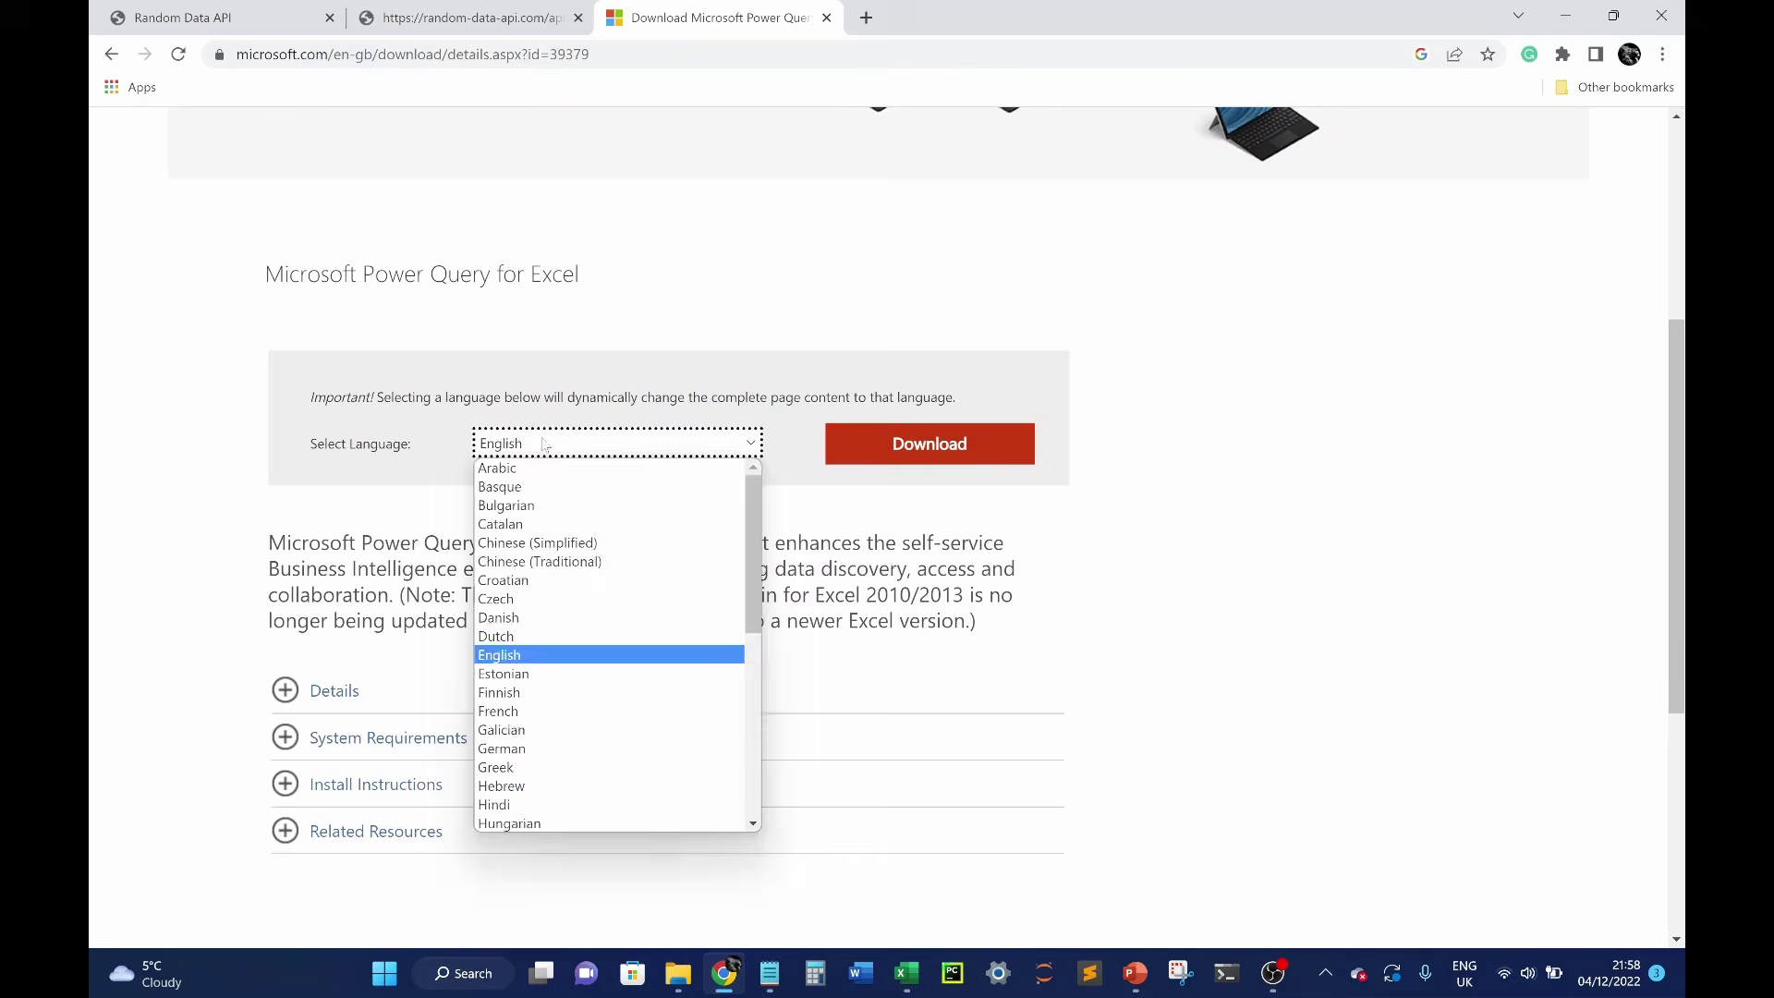
left_click(545, 443)
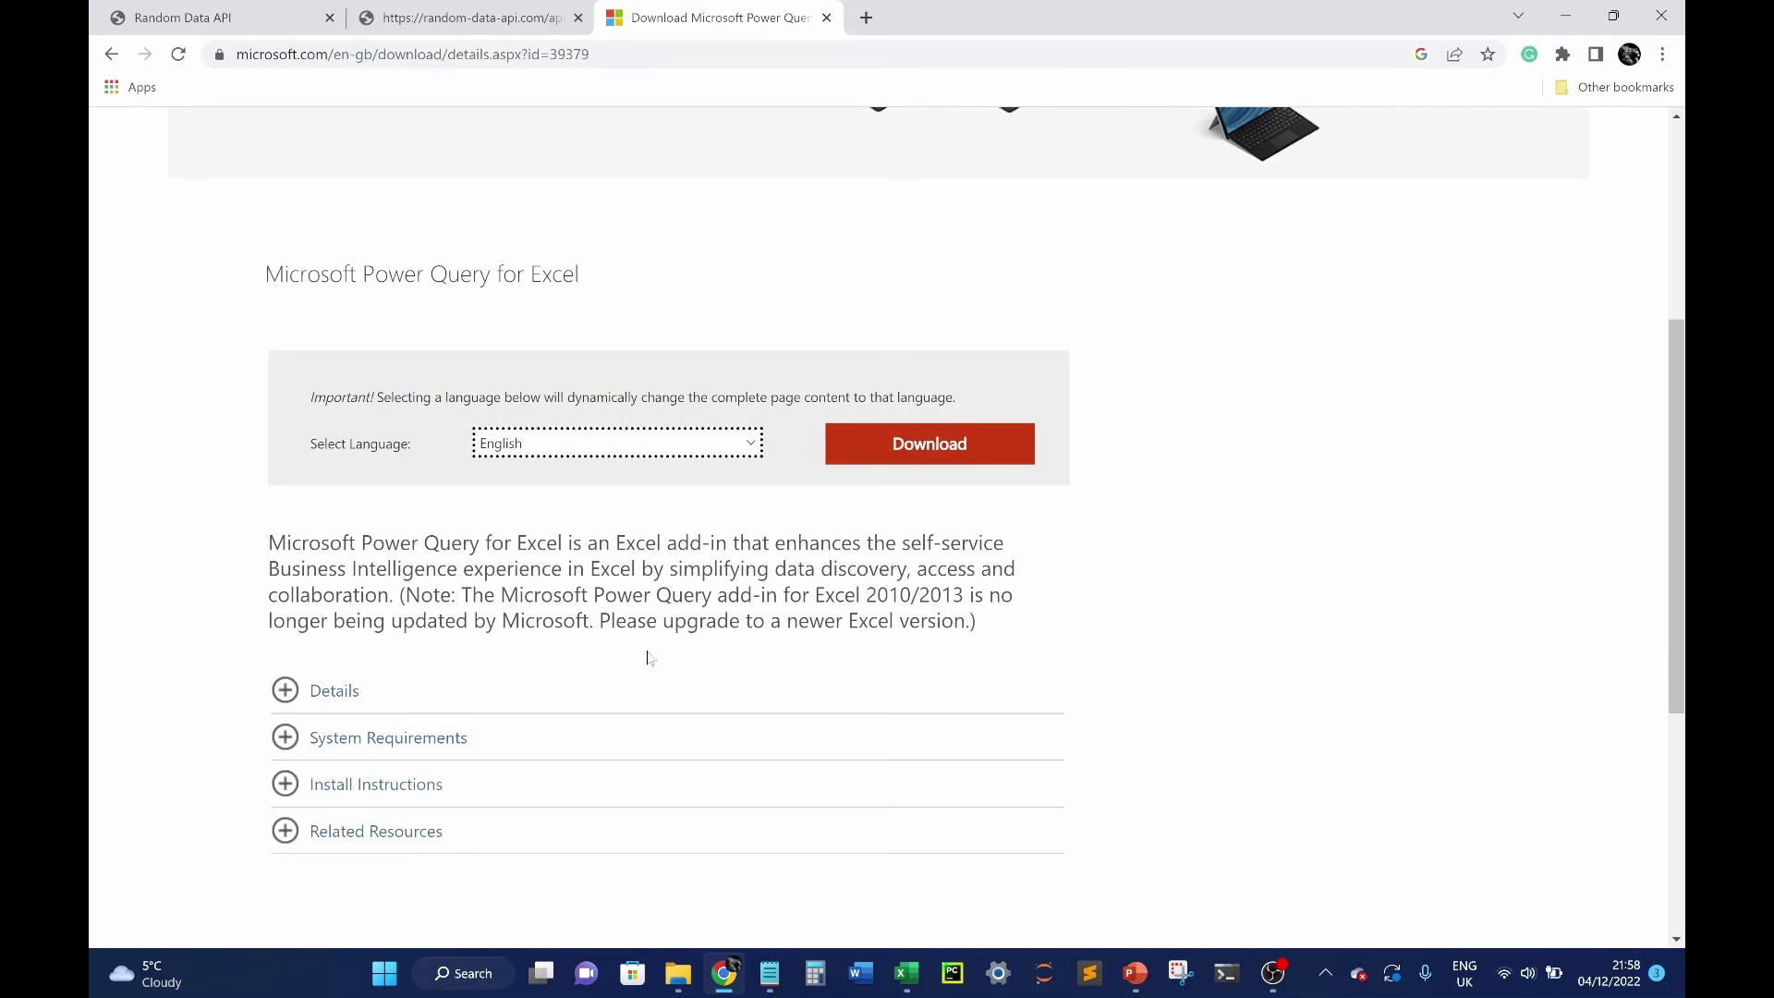
left_click(906, 973)
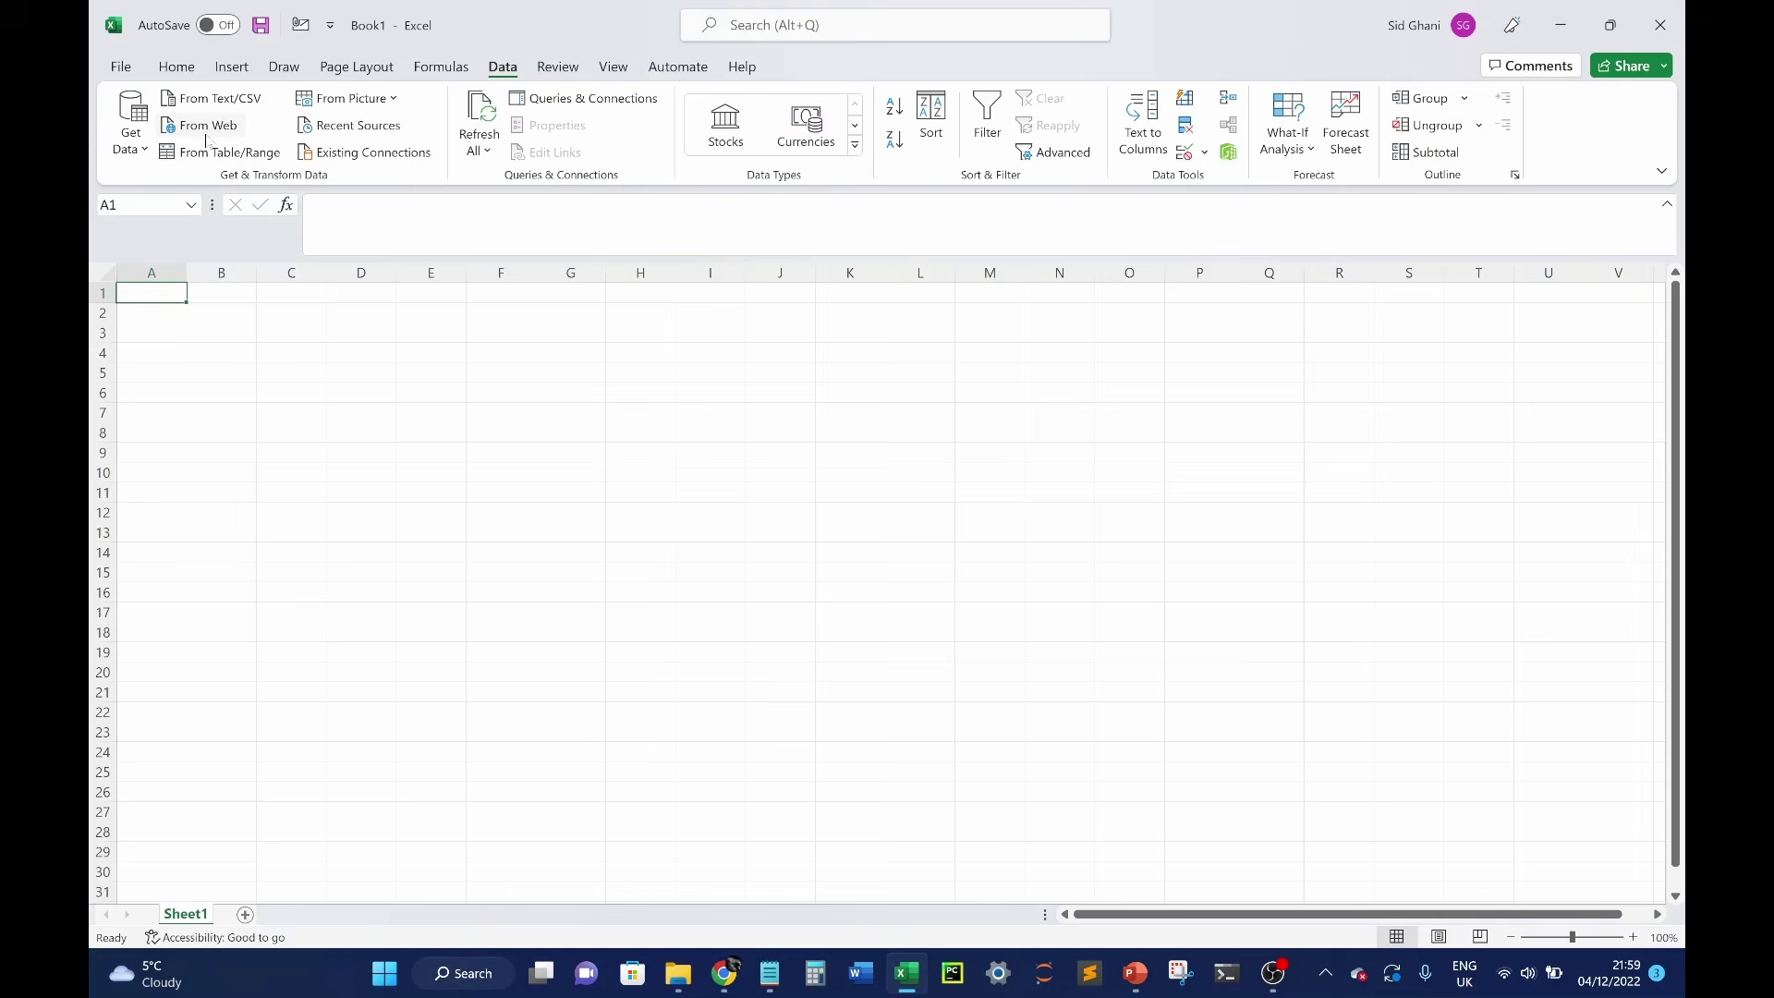
left_click(201, 126)
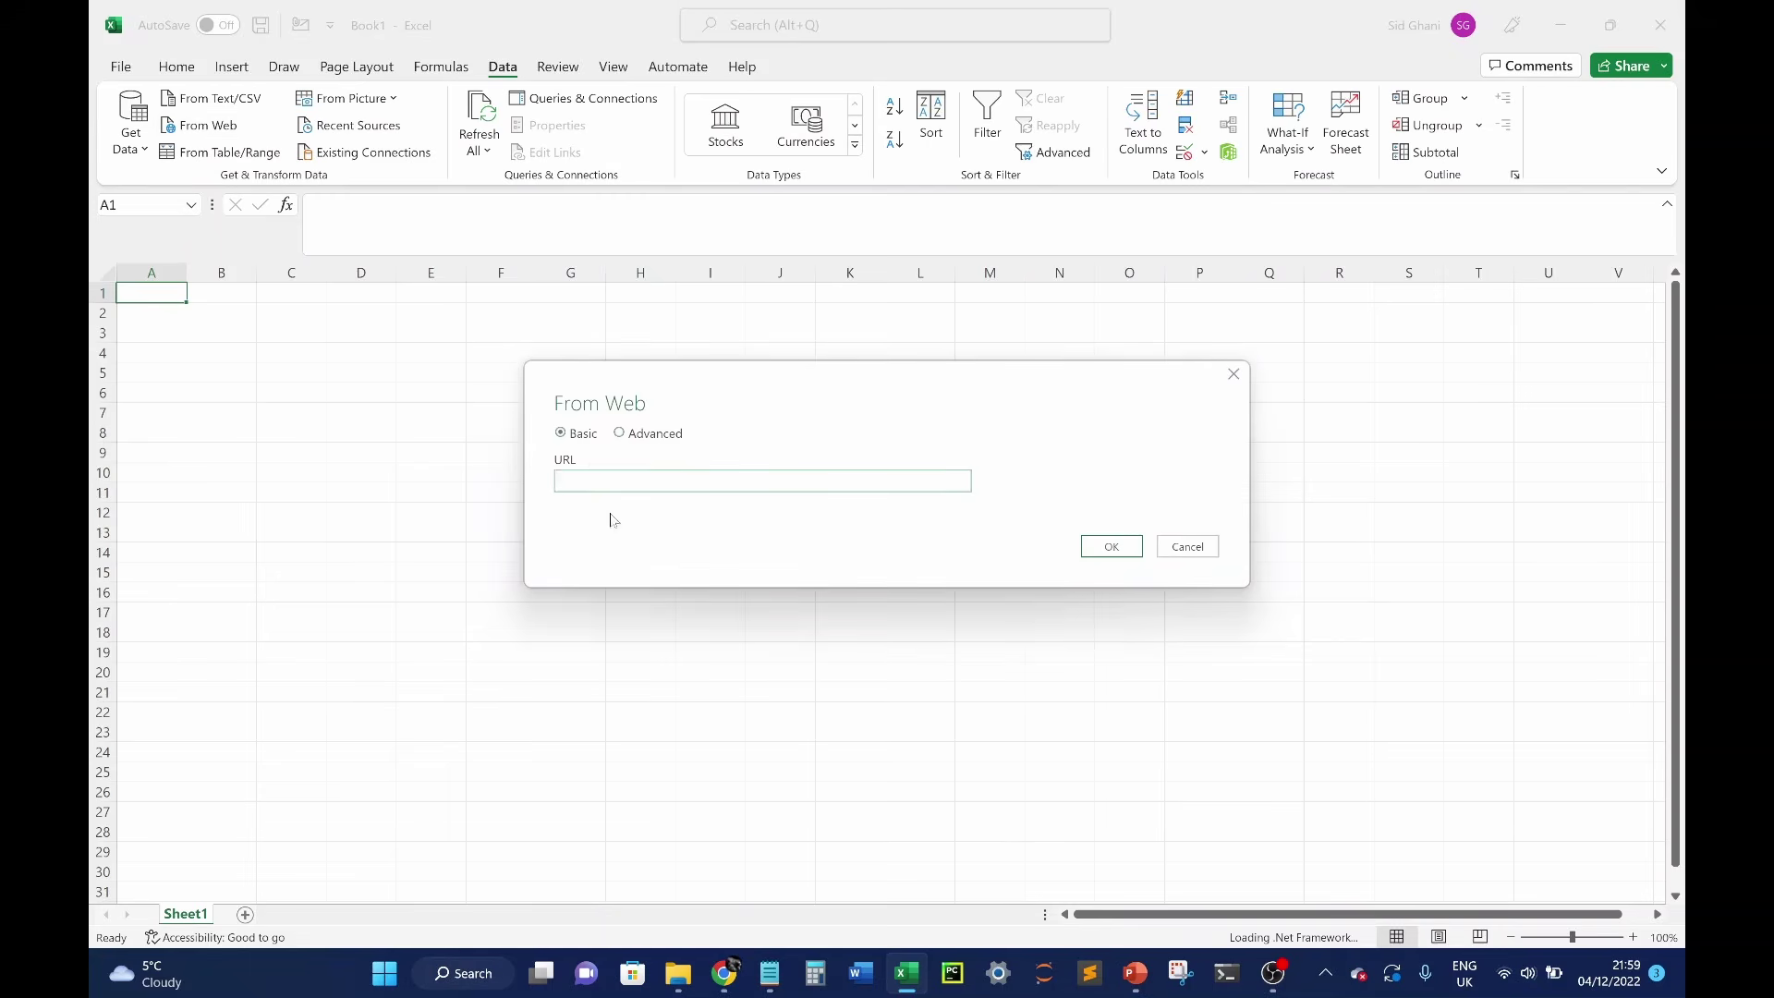
mouse_move(781, 980)
left_click(790, 940)
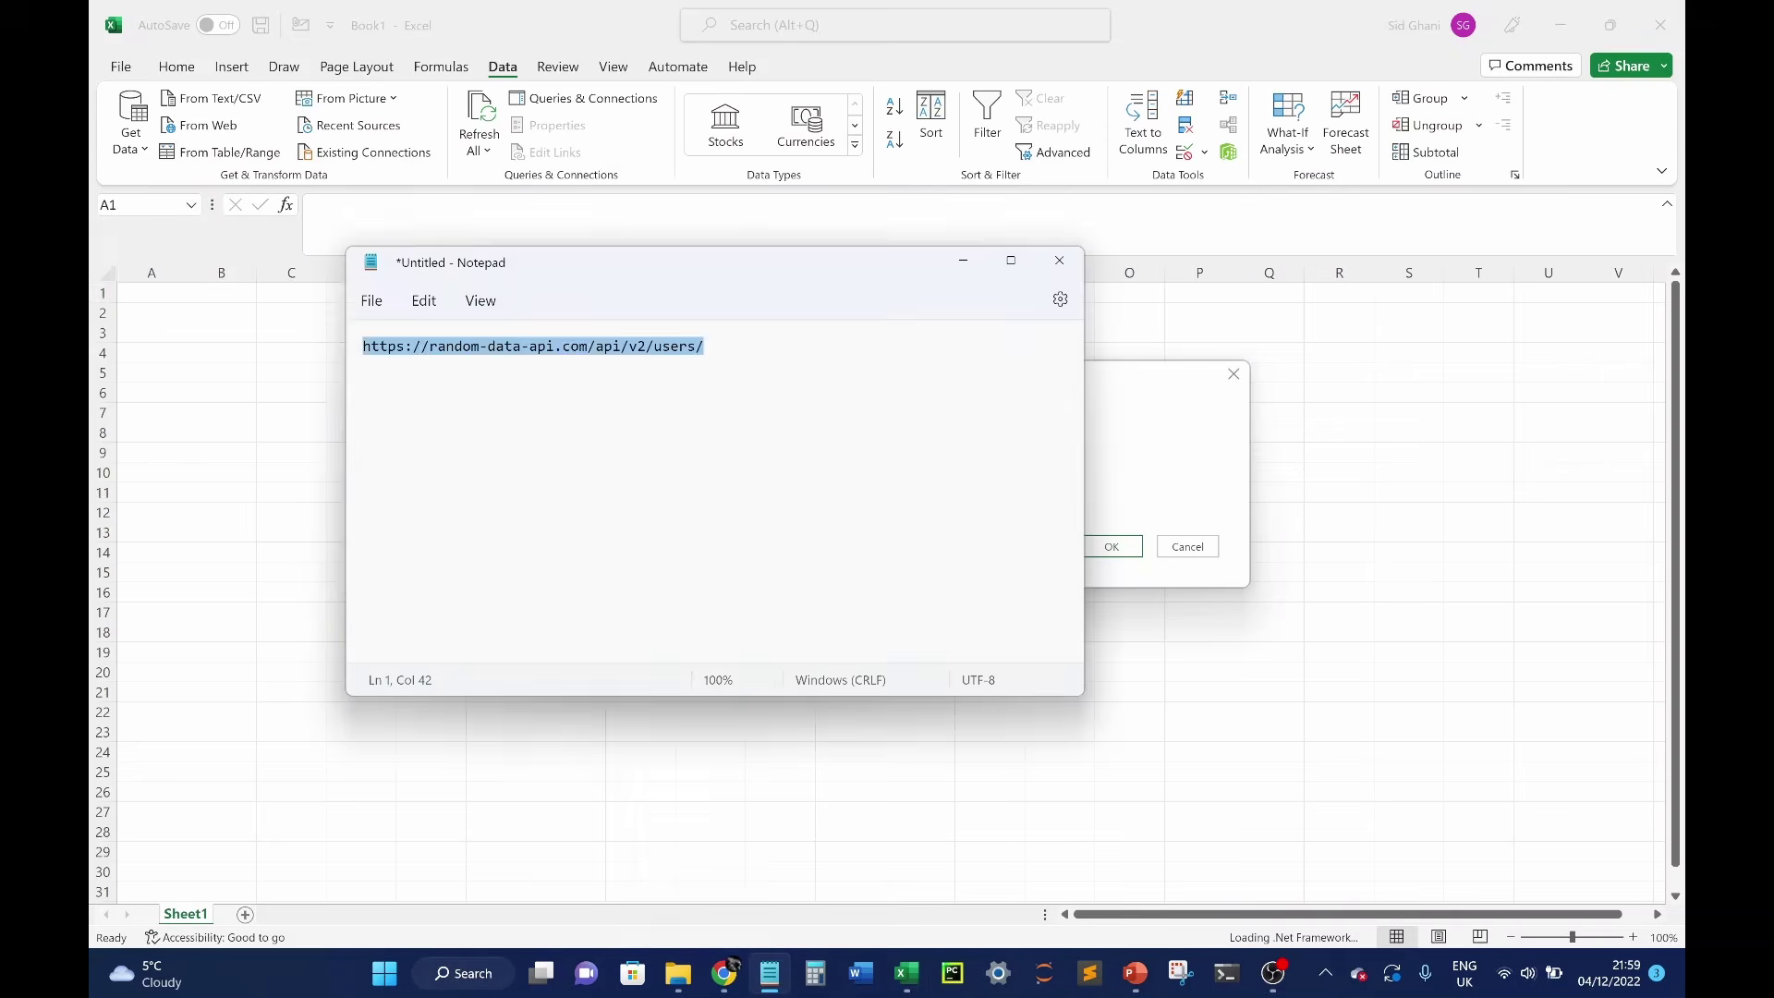
left_click_drag(704, 346, 363, 345)
key("ctrl+c")
left_click(1216, 487)
key("ctrl+v")
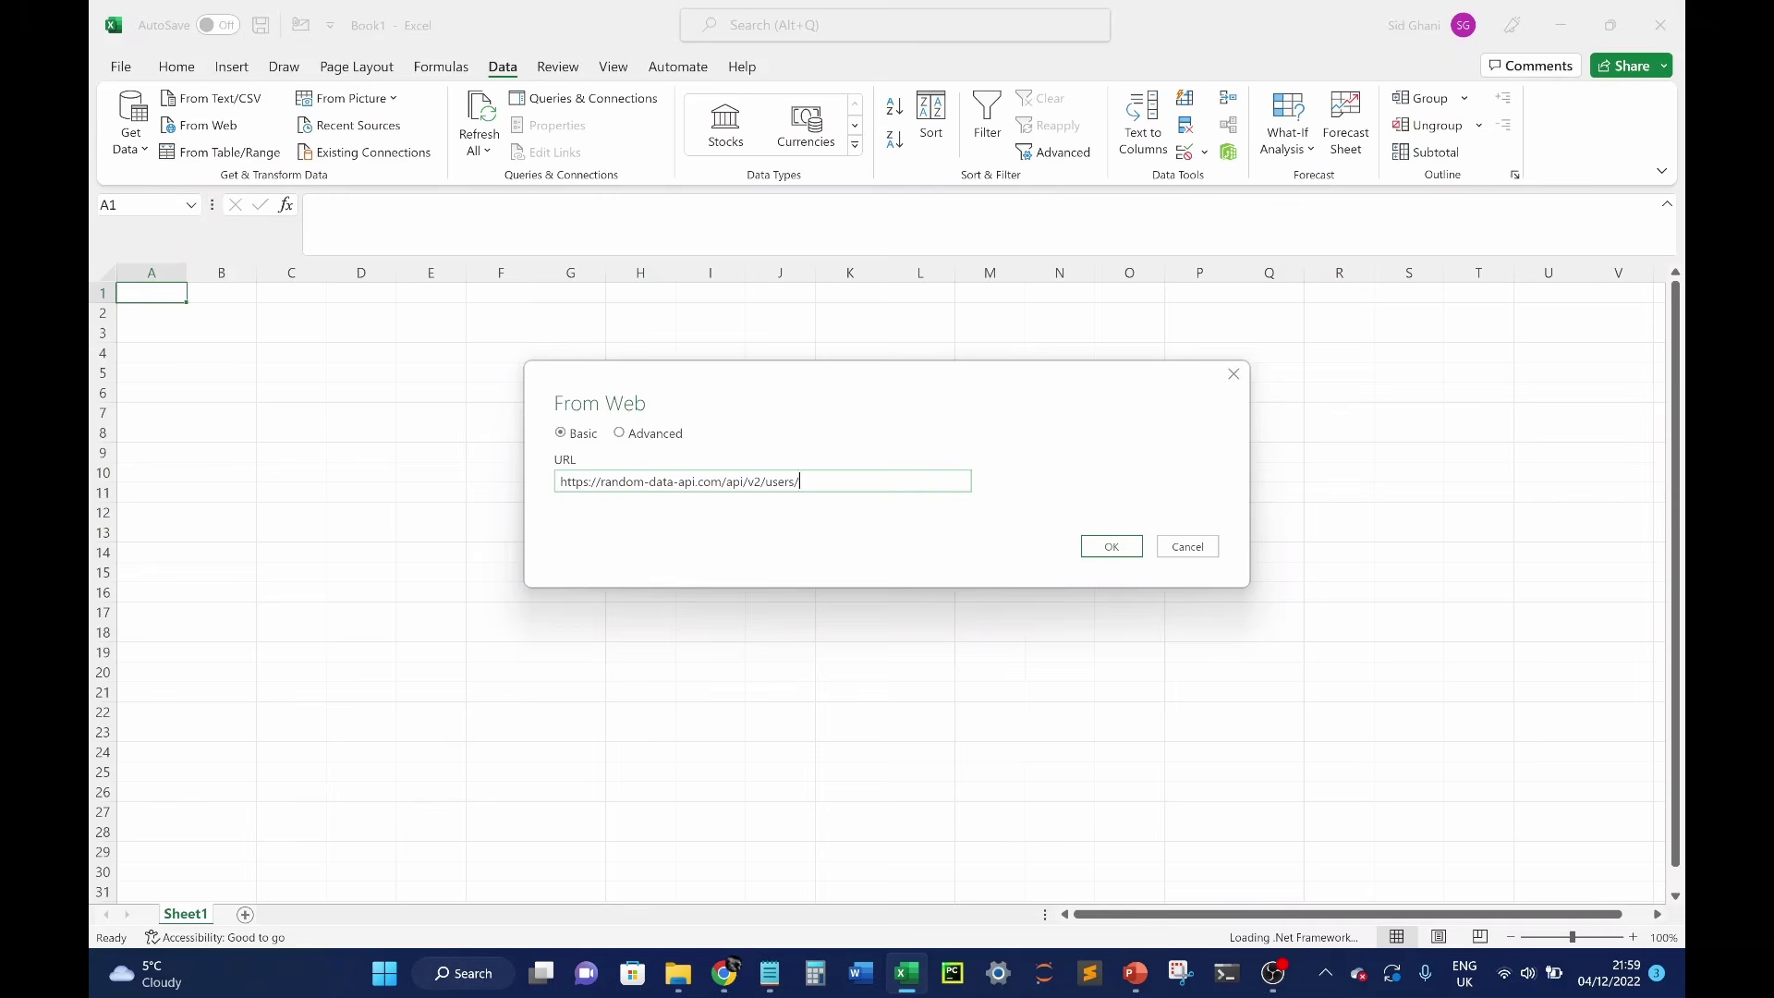
left_click(724, 973)
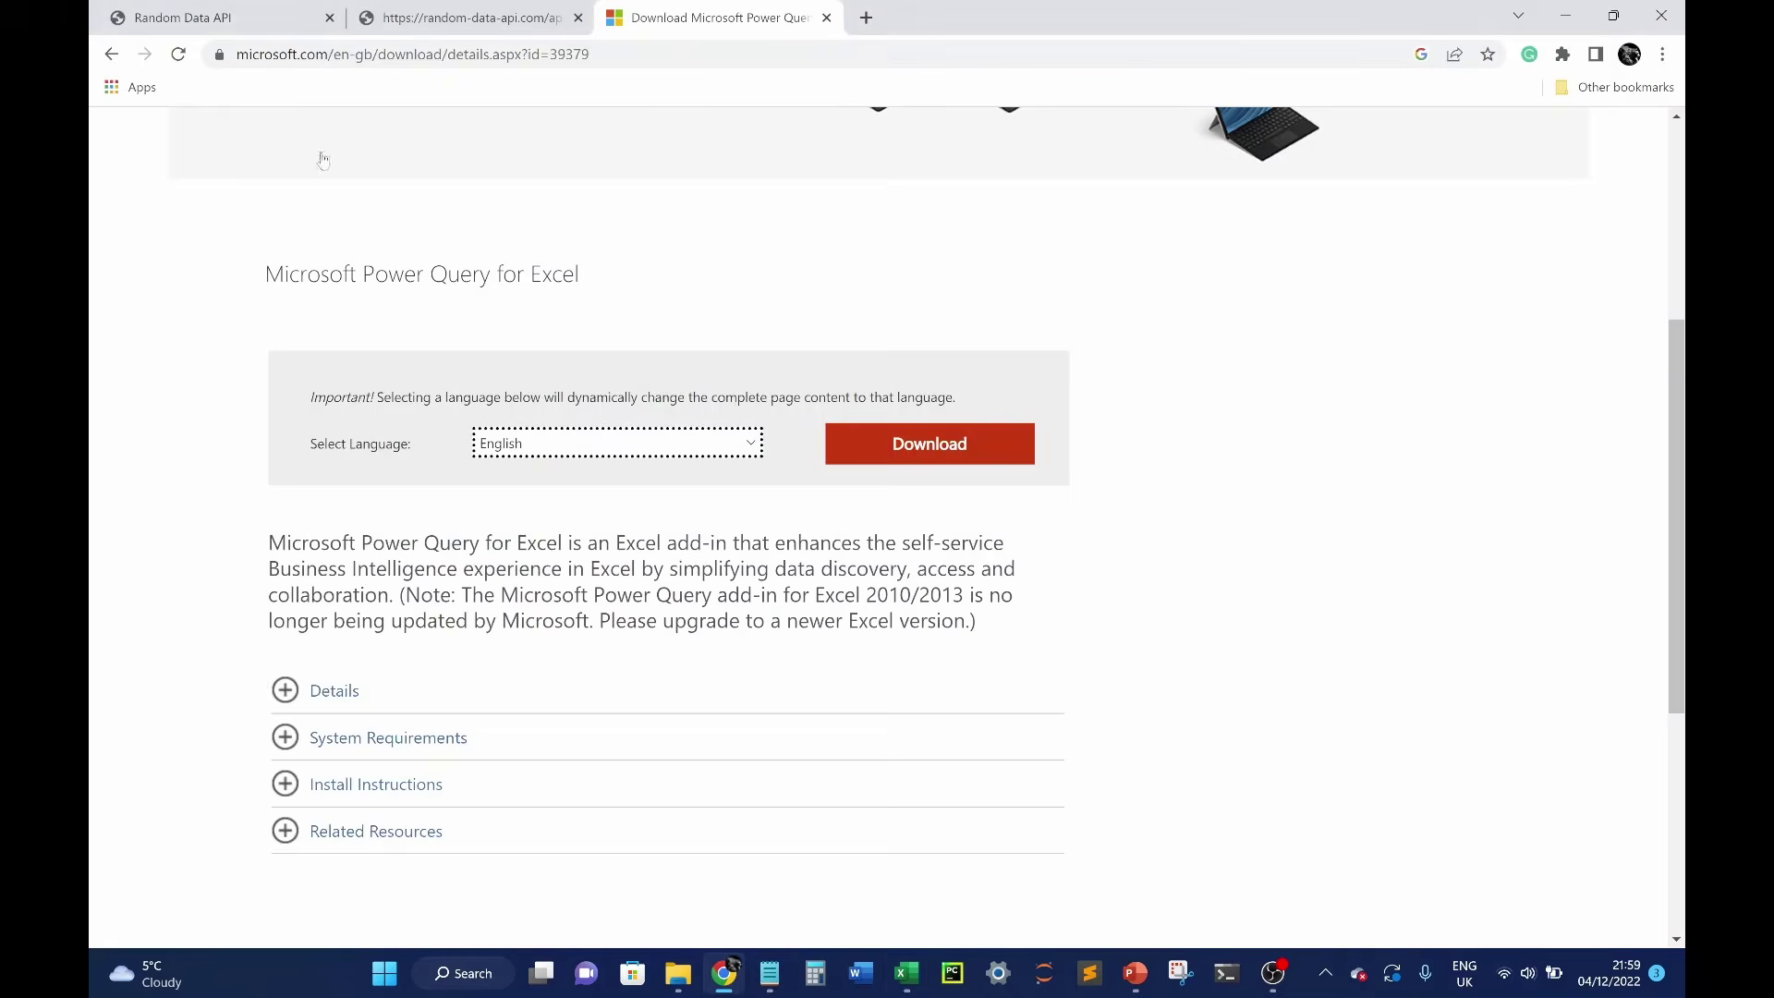
- Select the Parameters Example #1 URL users?size=2 on the Random Data API documentation
left_click(276, 33)
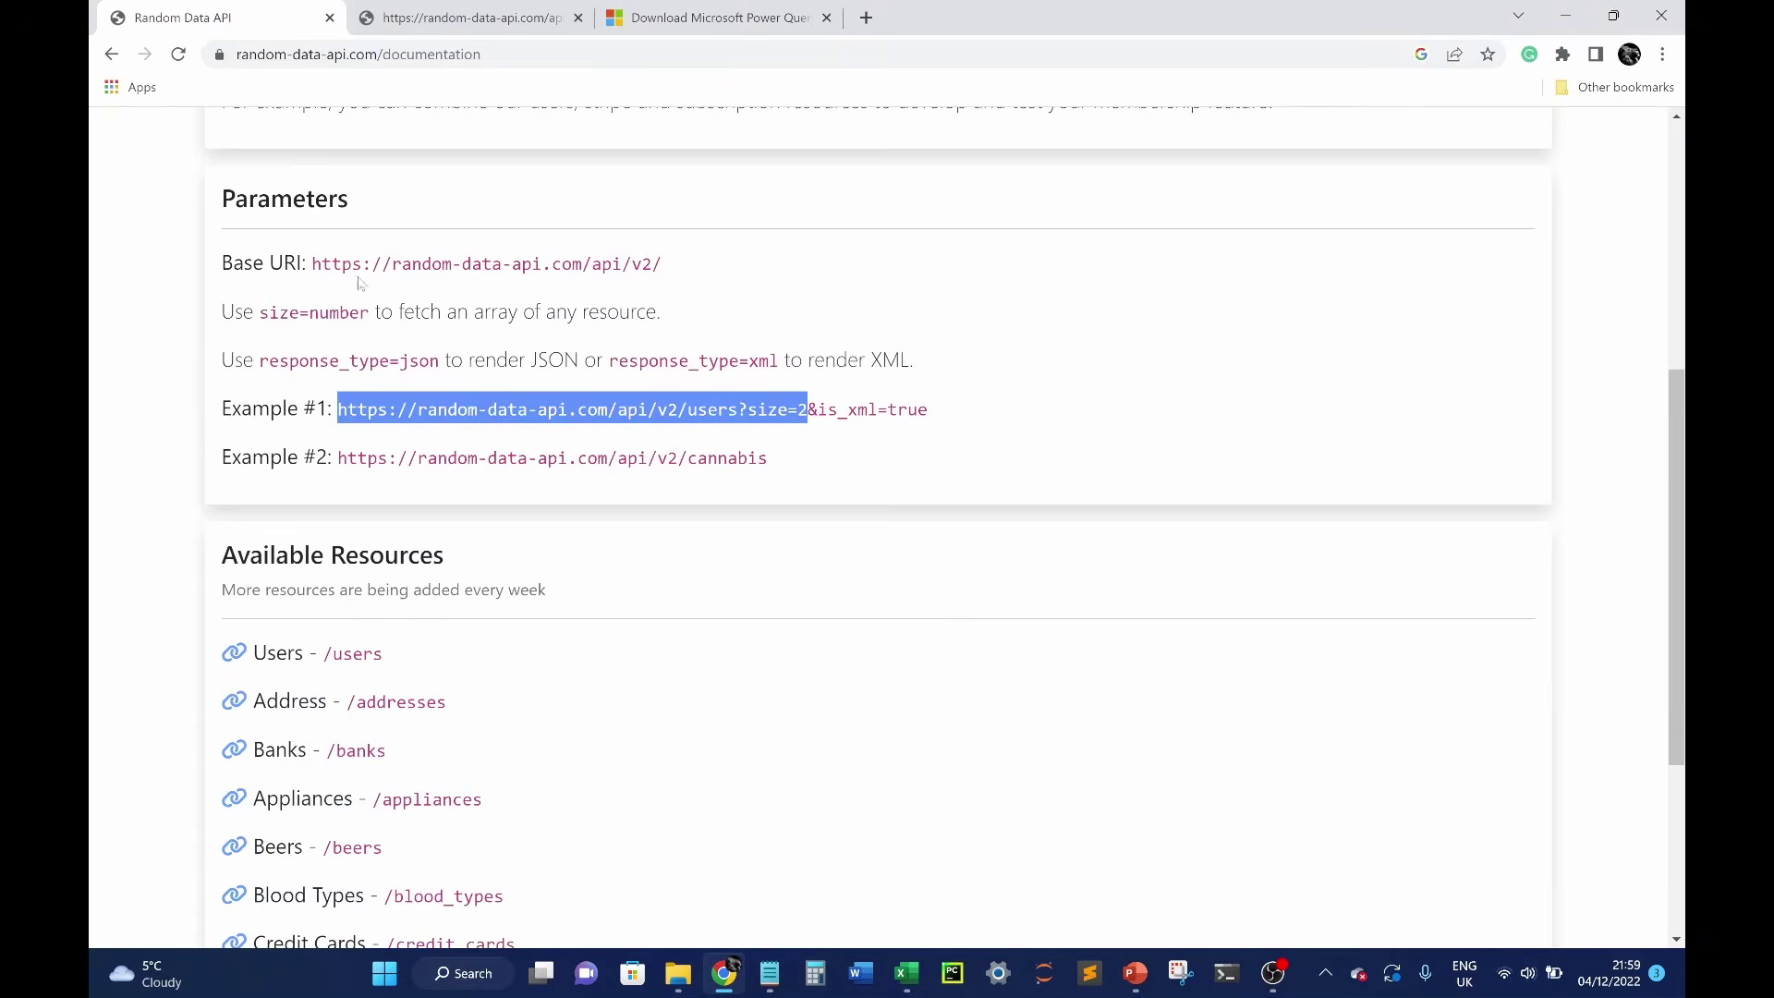
scroll(361, 282, "up", 5)
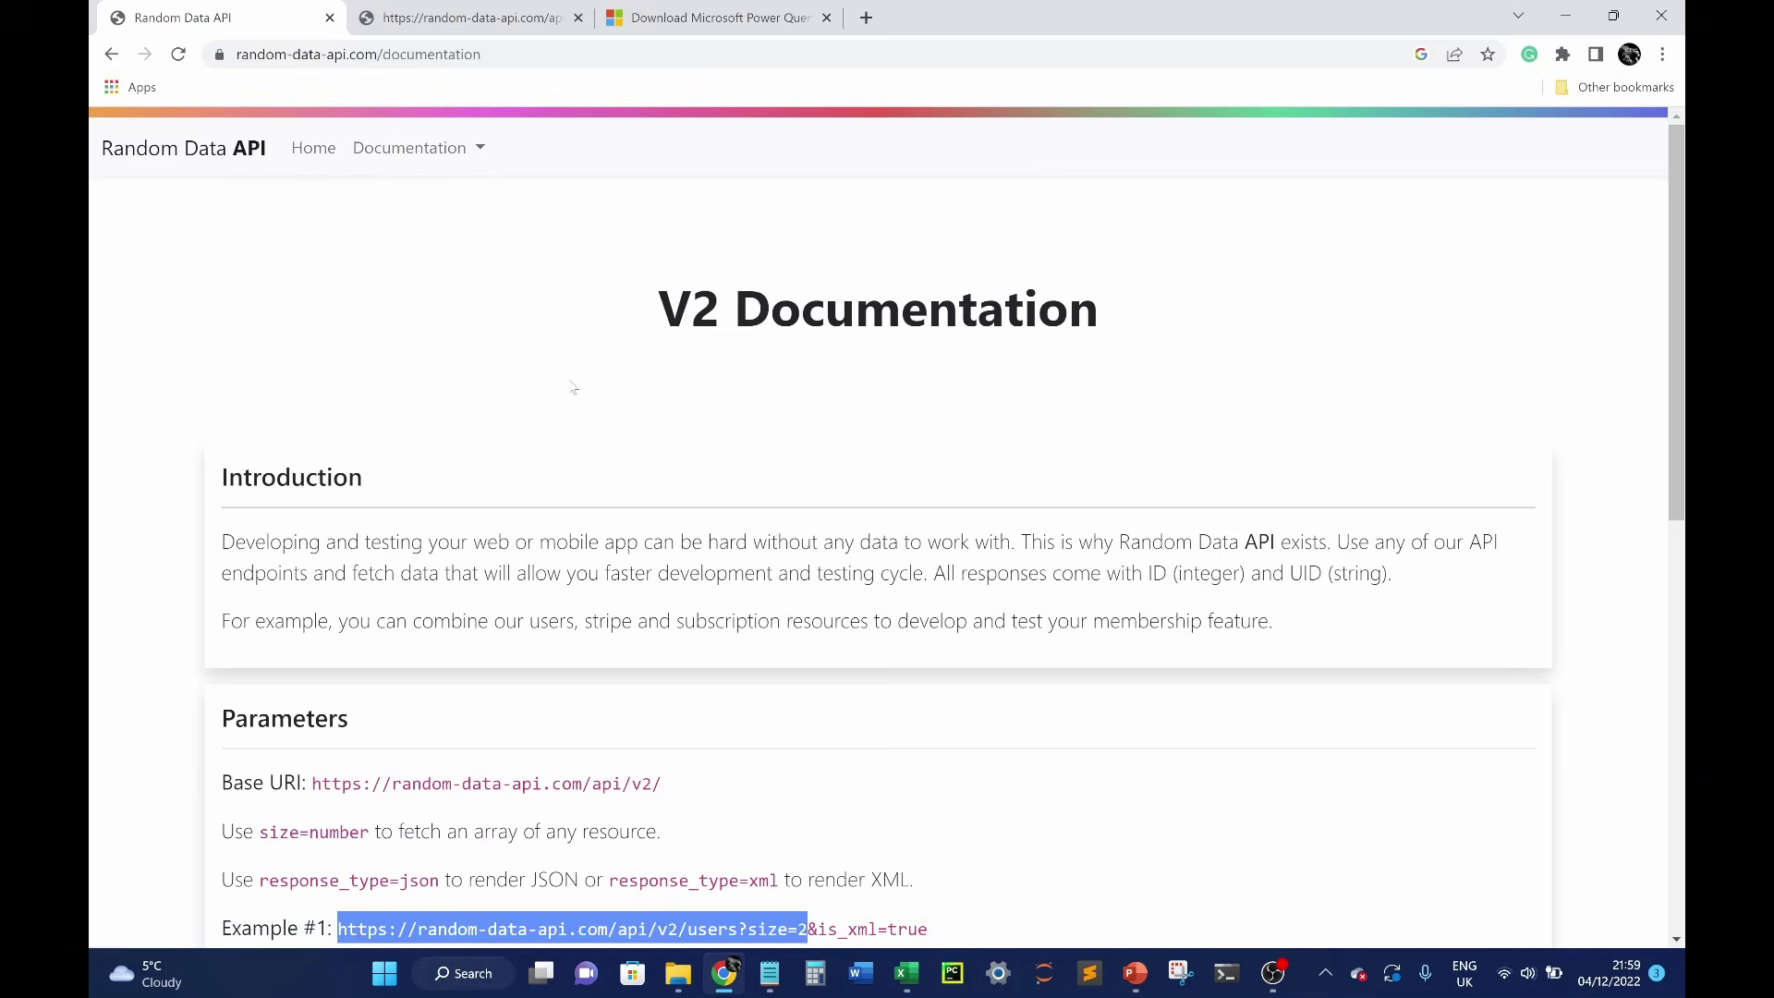
scroll(573, 388, "down", 5)
left_click_drag(338, 410, 688, 409)
left_click(807, 409)
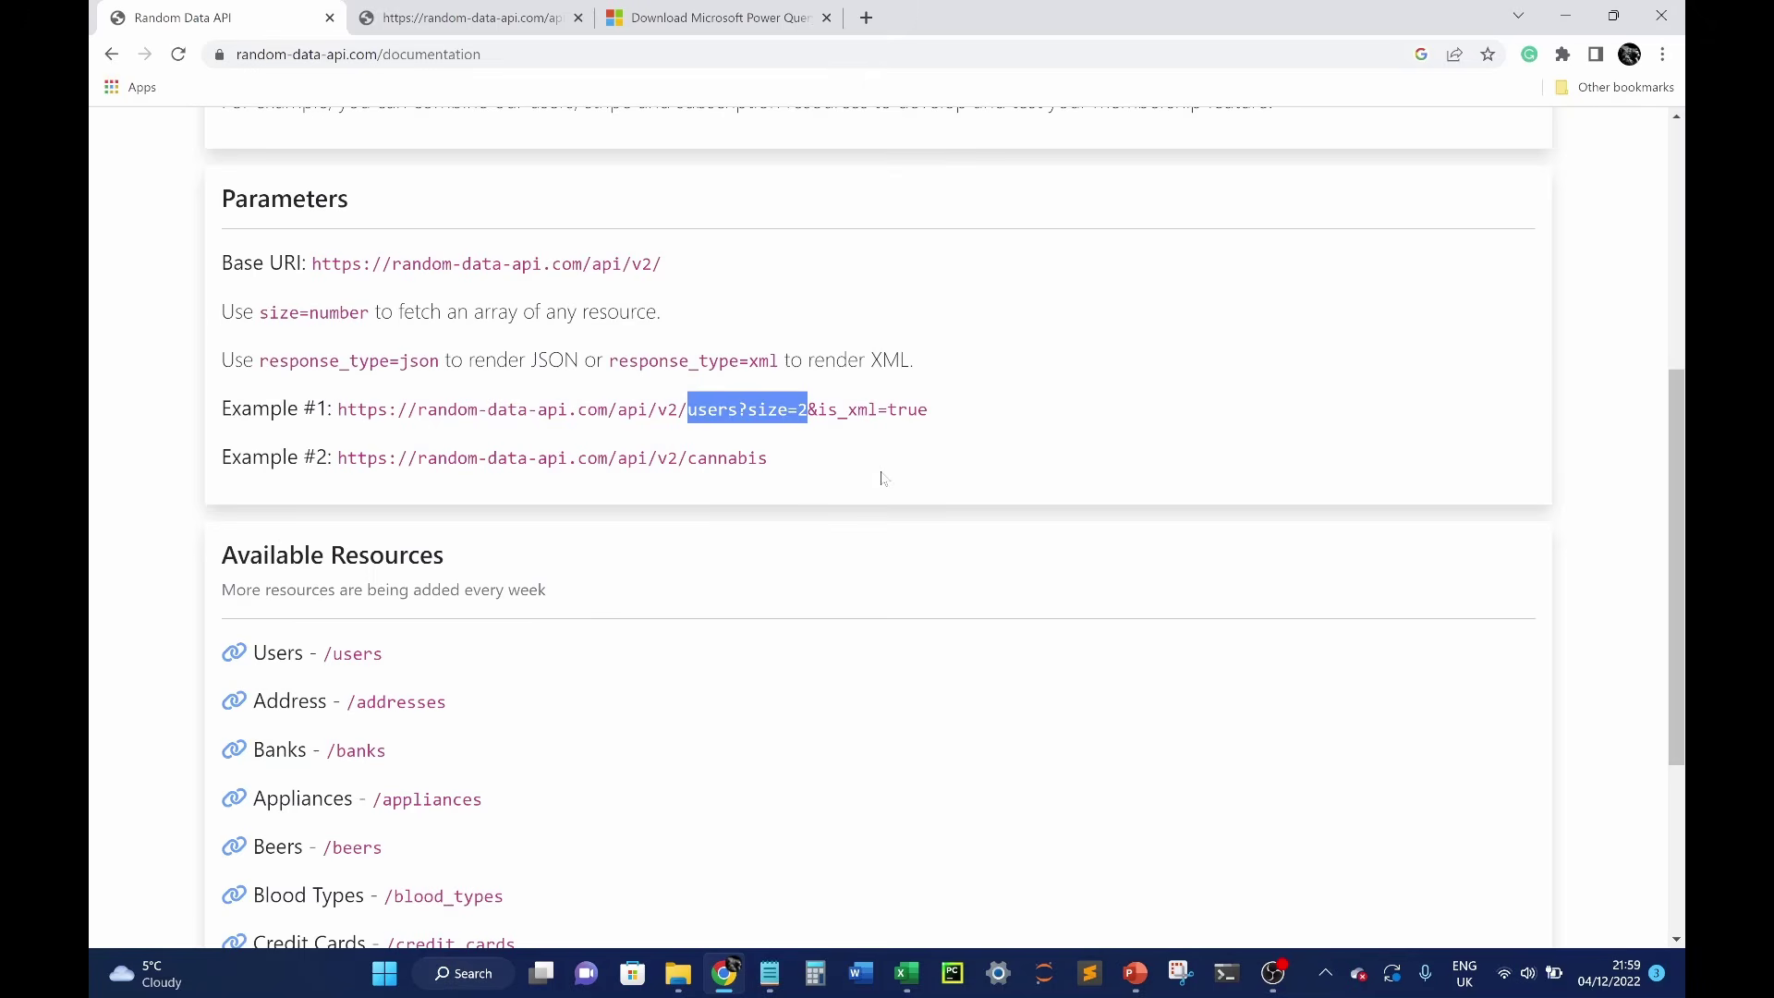
left_click(857, 426)
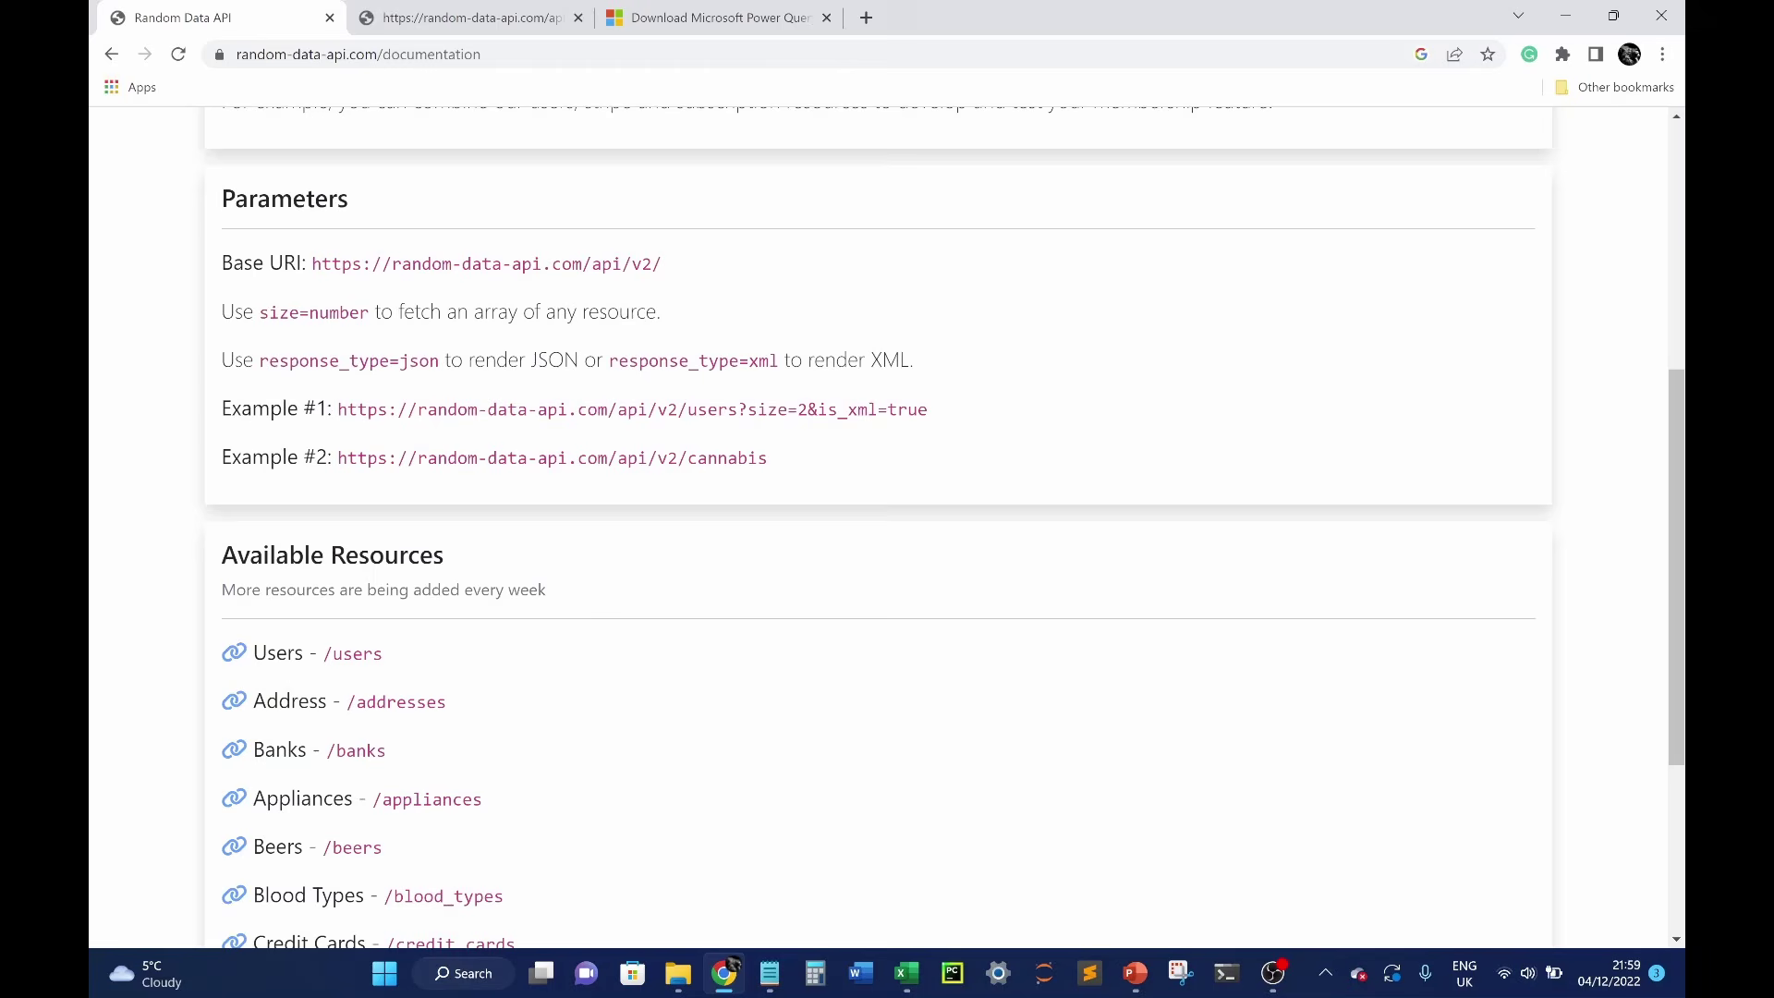
left_click_drag(921, 410, 338, 410)
key("ctrl+c")
left_click(779, 447)
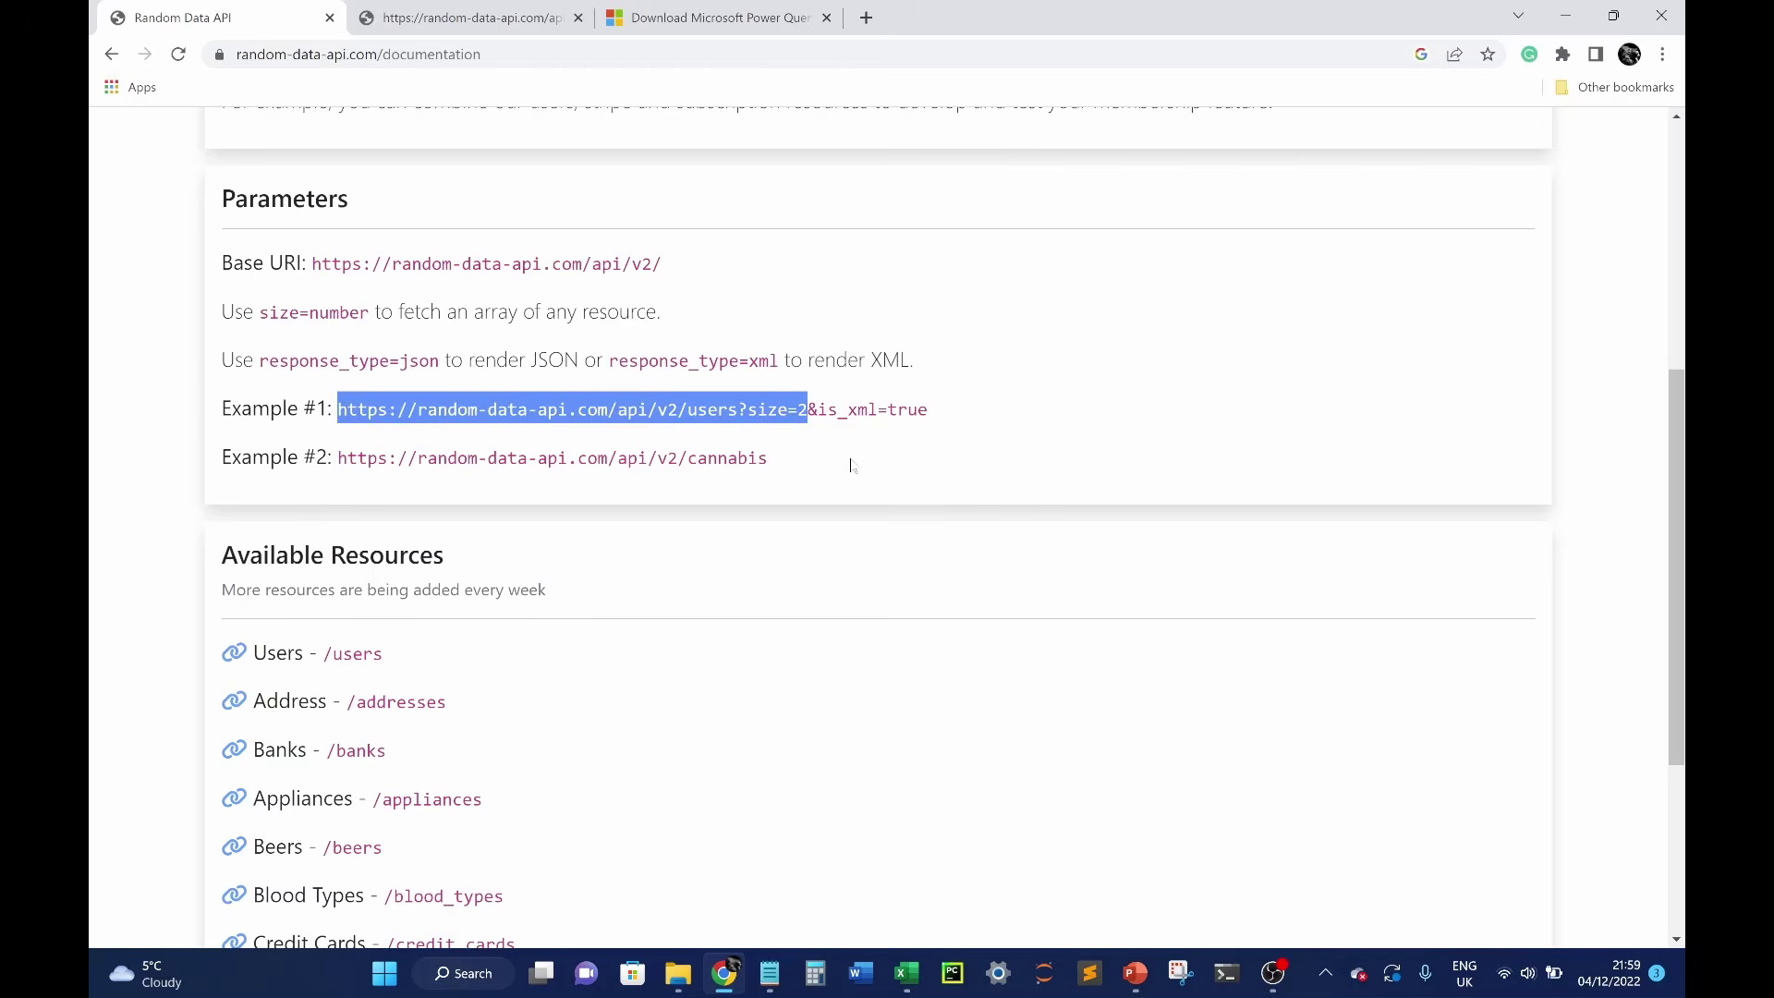
key("alt+Tab")
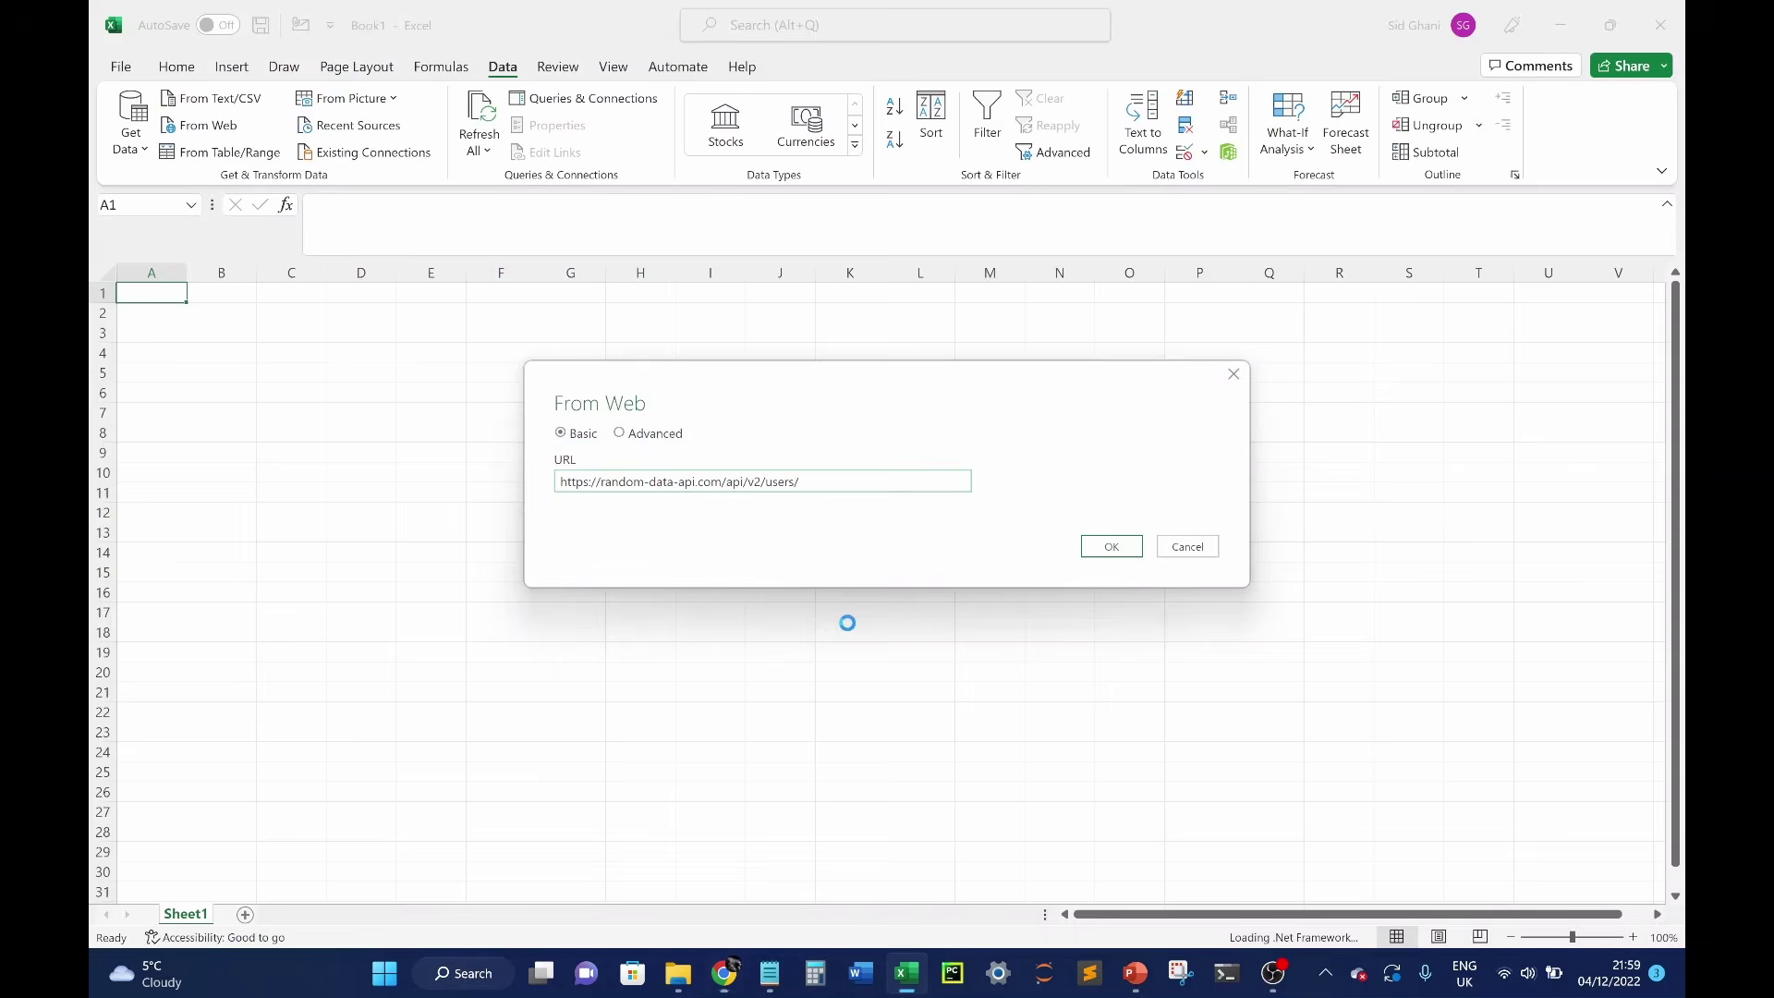
left_click_drag(800, 482, 555, 479)
key("ctrl+v")
key("BackSpace")
type("3")
left_click(1120, 552)
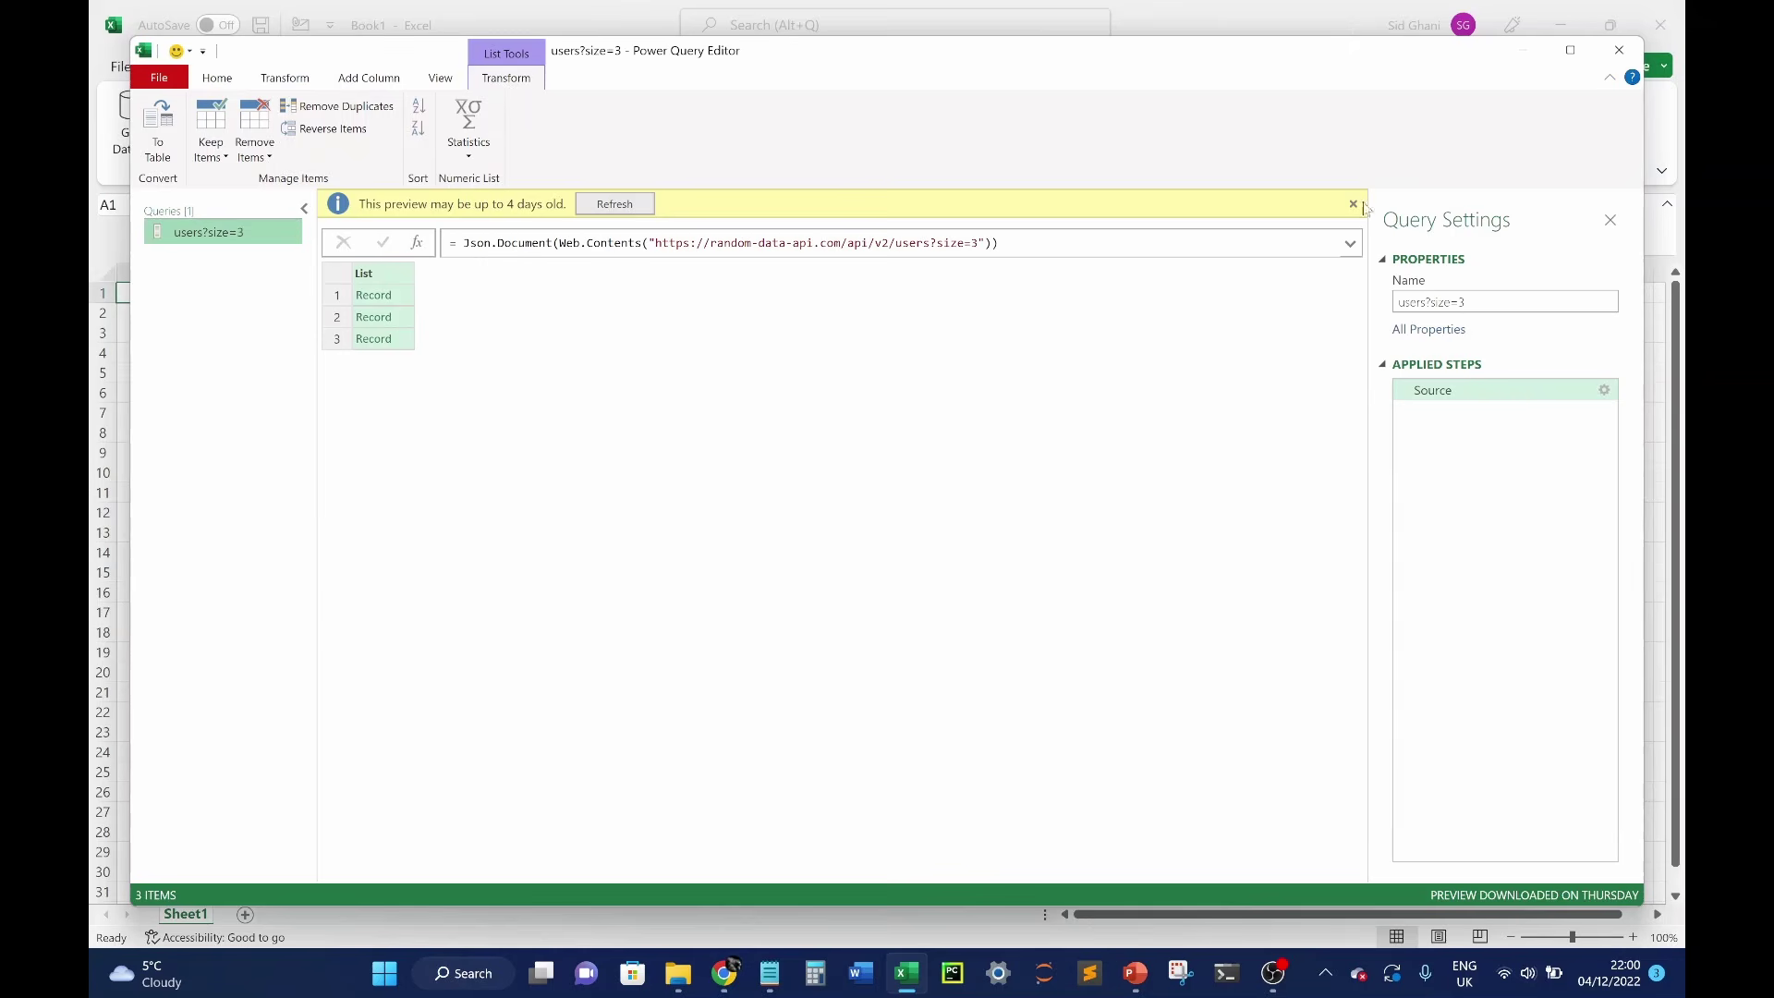
- Convert the list of three user records into a one-column table with delimiter None
left_click(1354, 204)
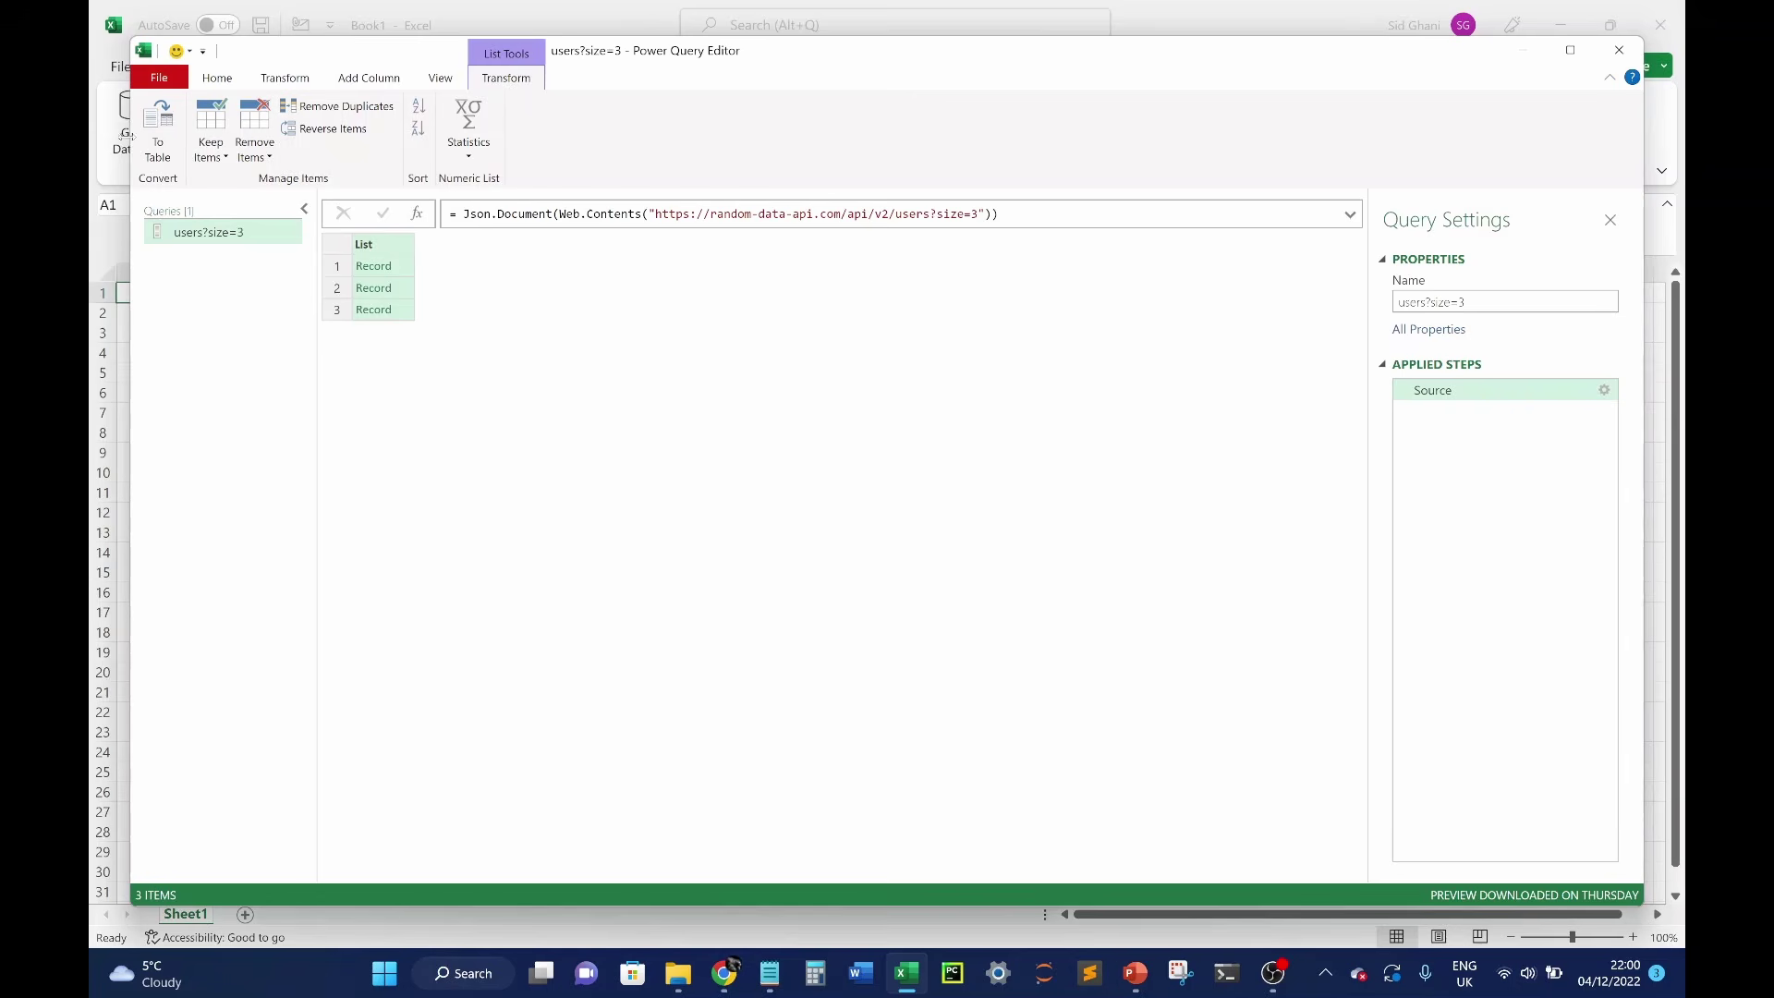
left_click(160, 153)
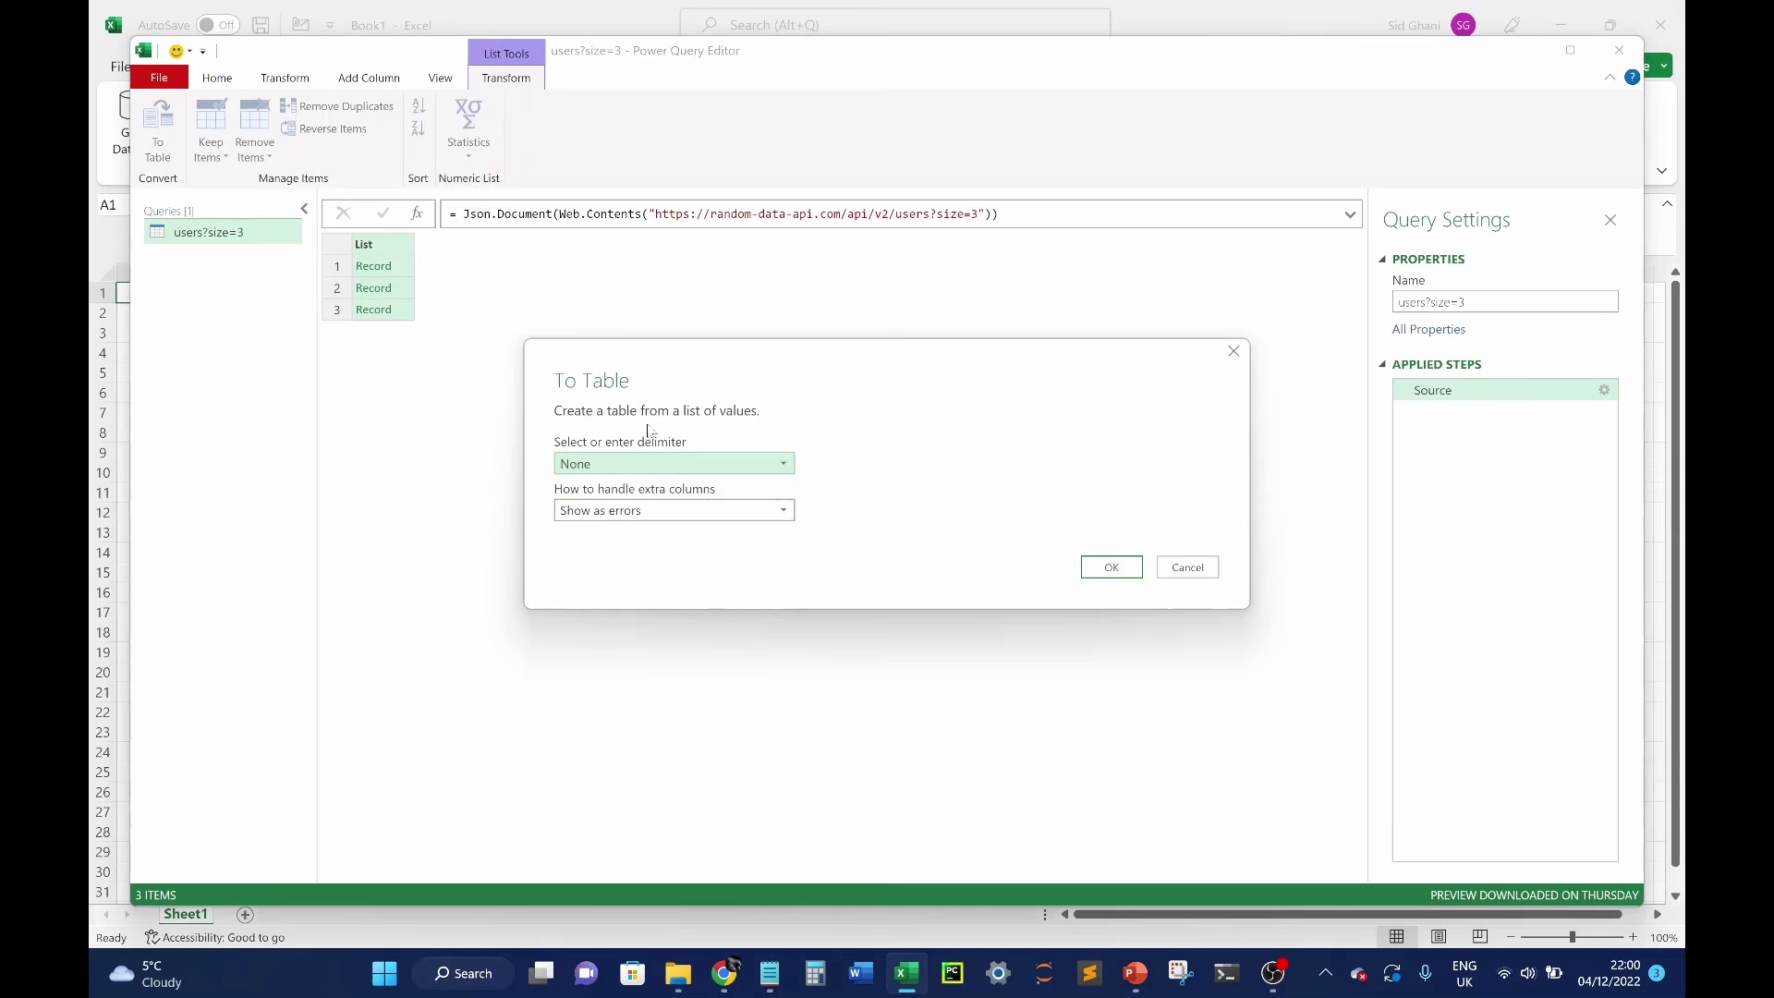
left_click(1123, 576)
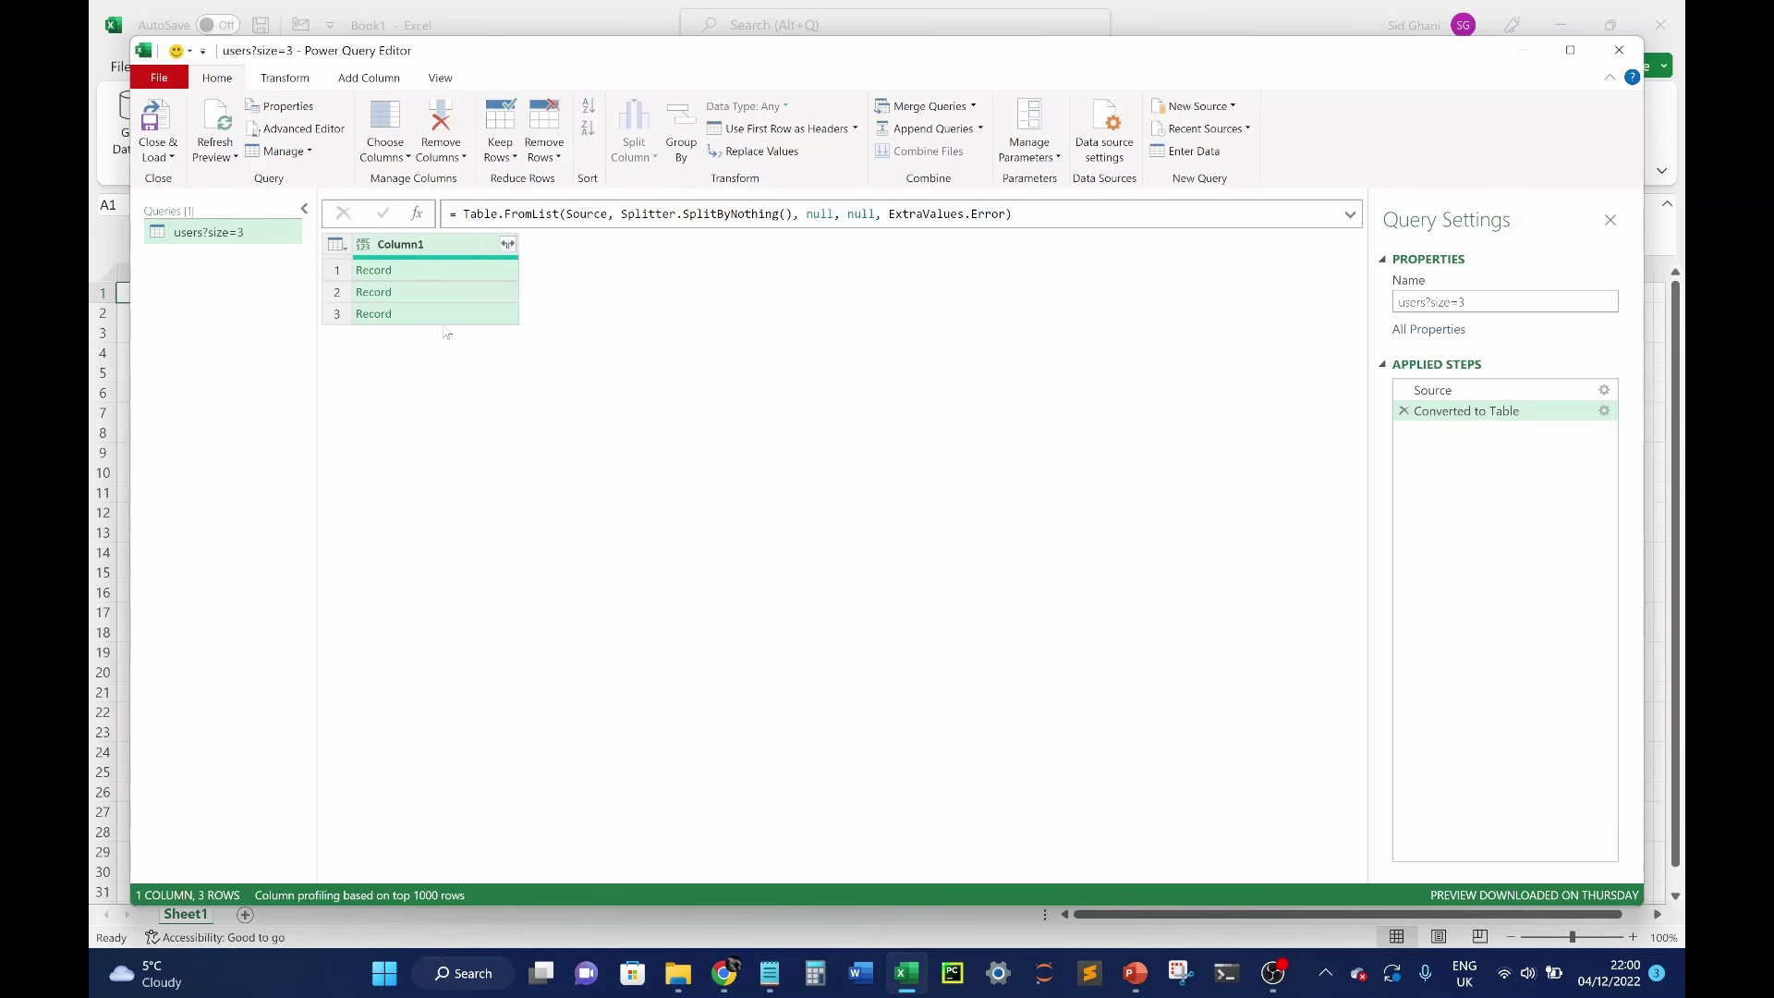
- Expand Column1 into its 16 user fields (id, uid, password…) without the column-name prefix
left_click(508, 245)
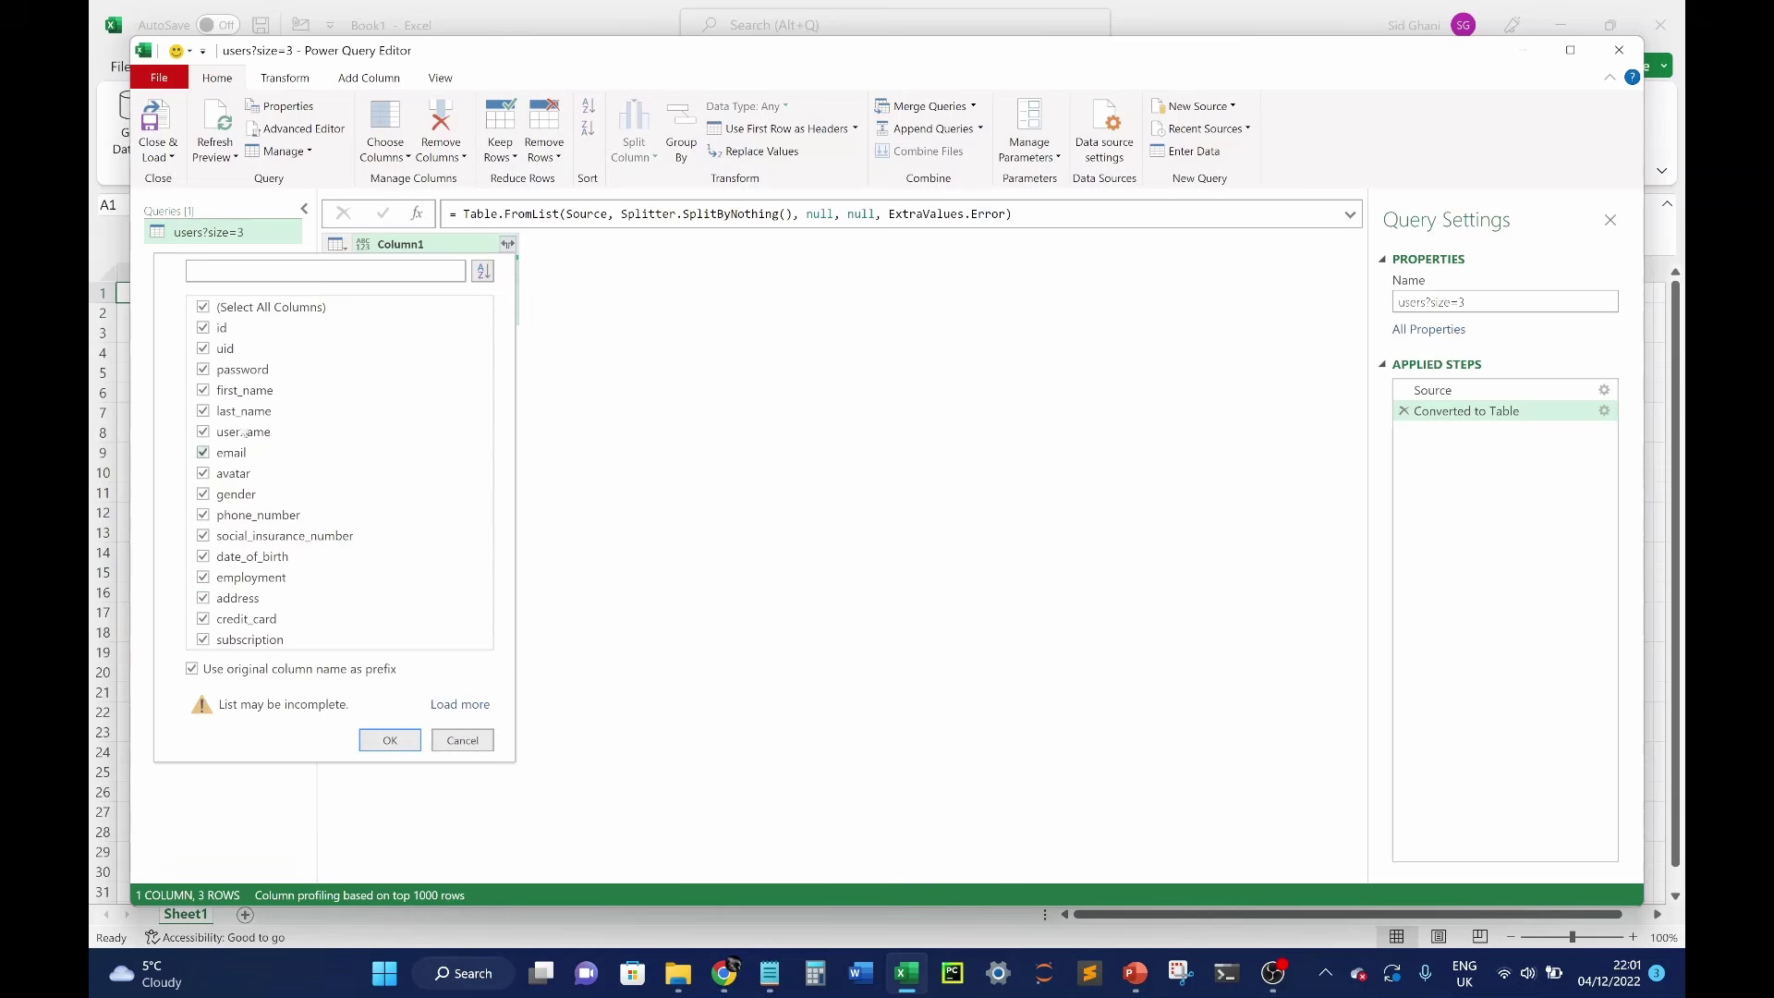
left_click(192, 671)
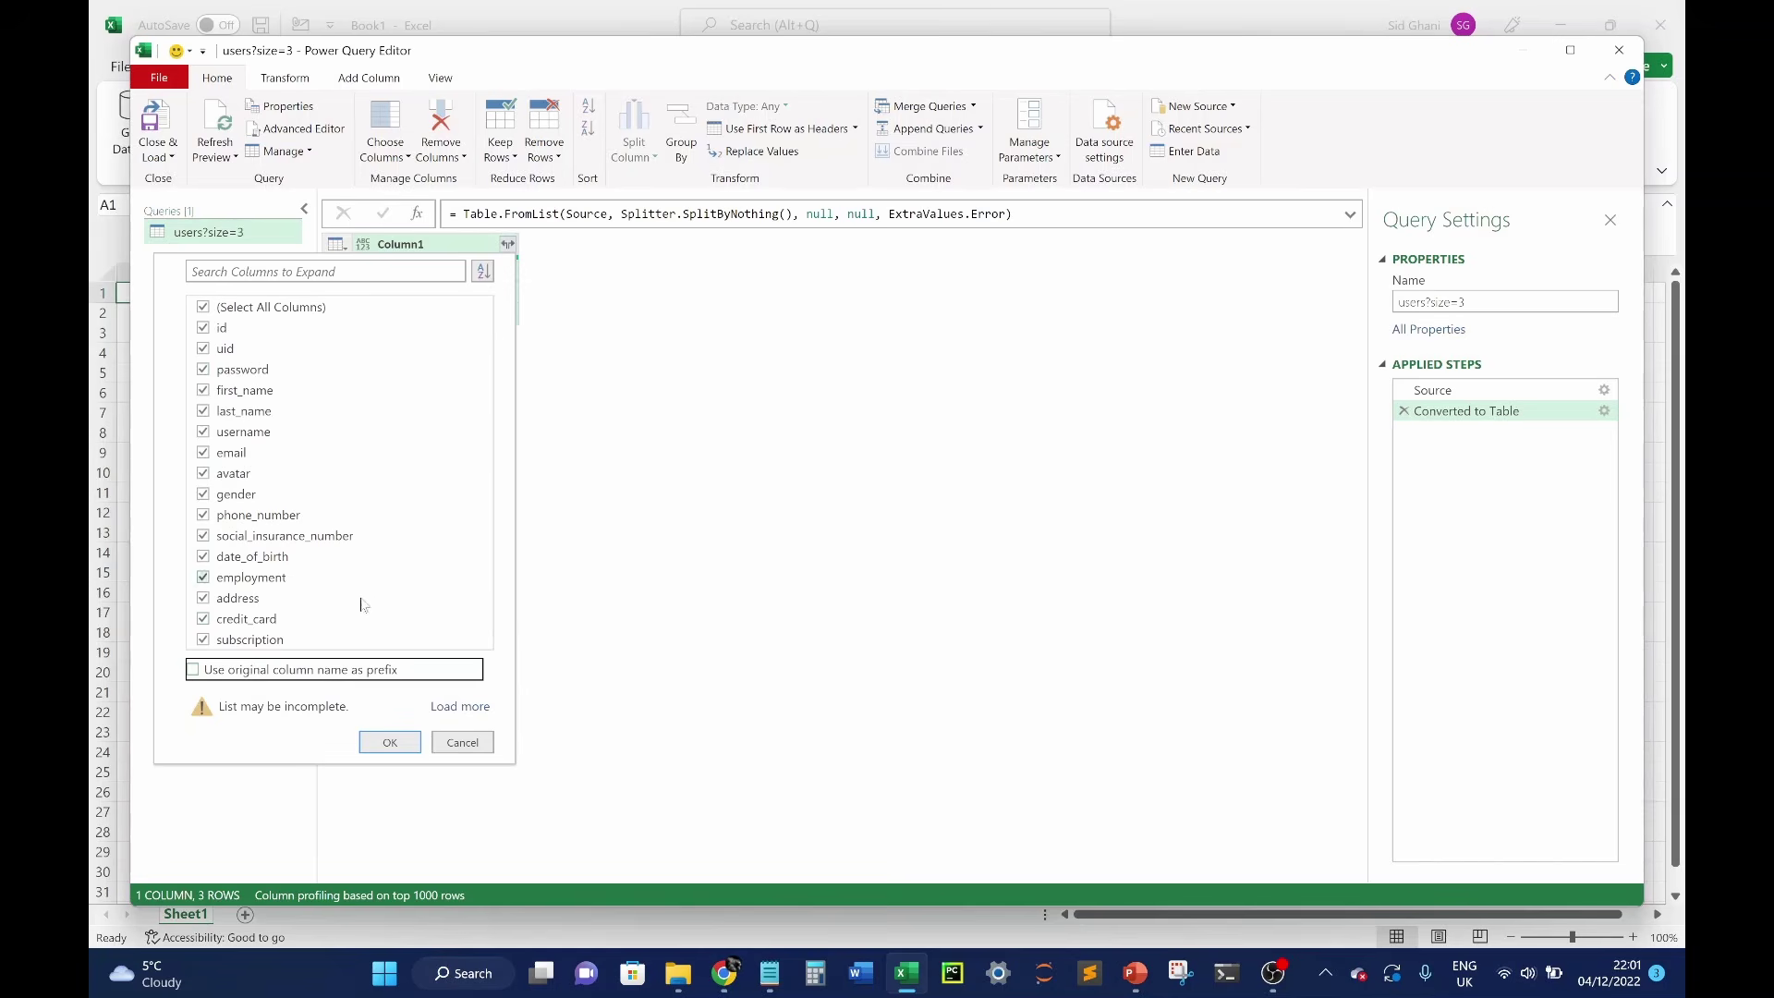
left_click(403, 748)
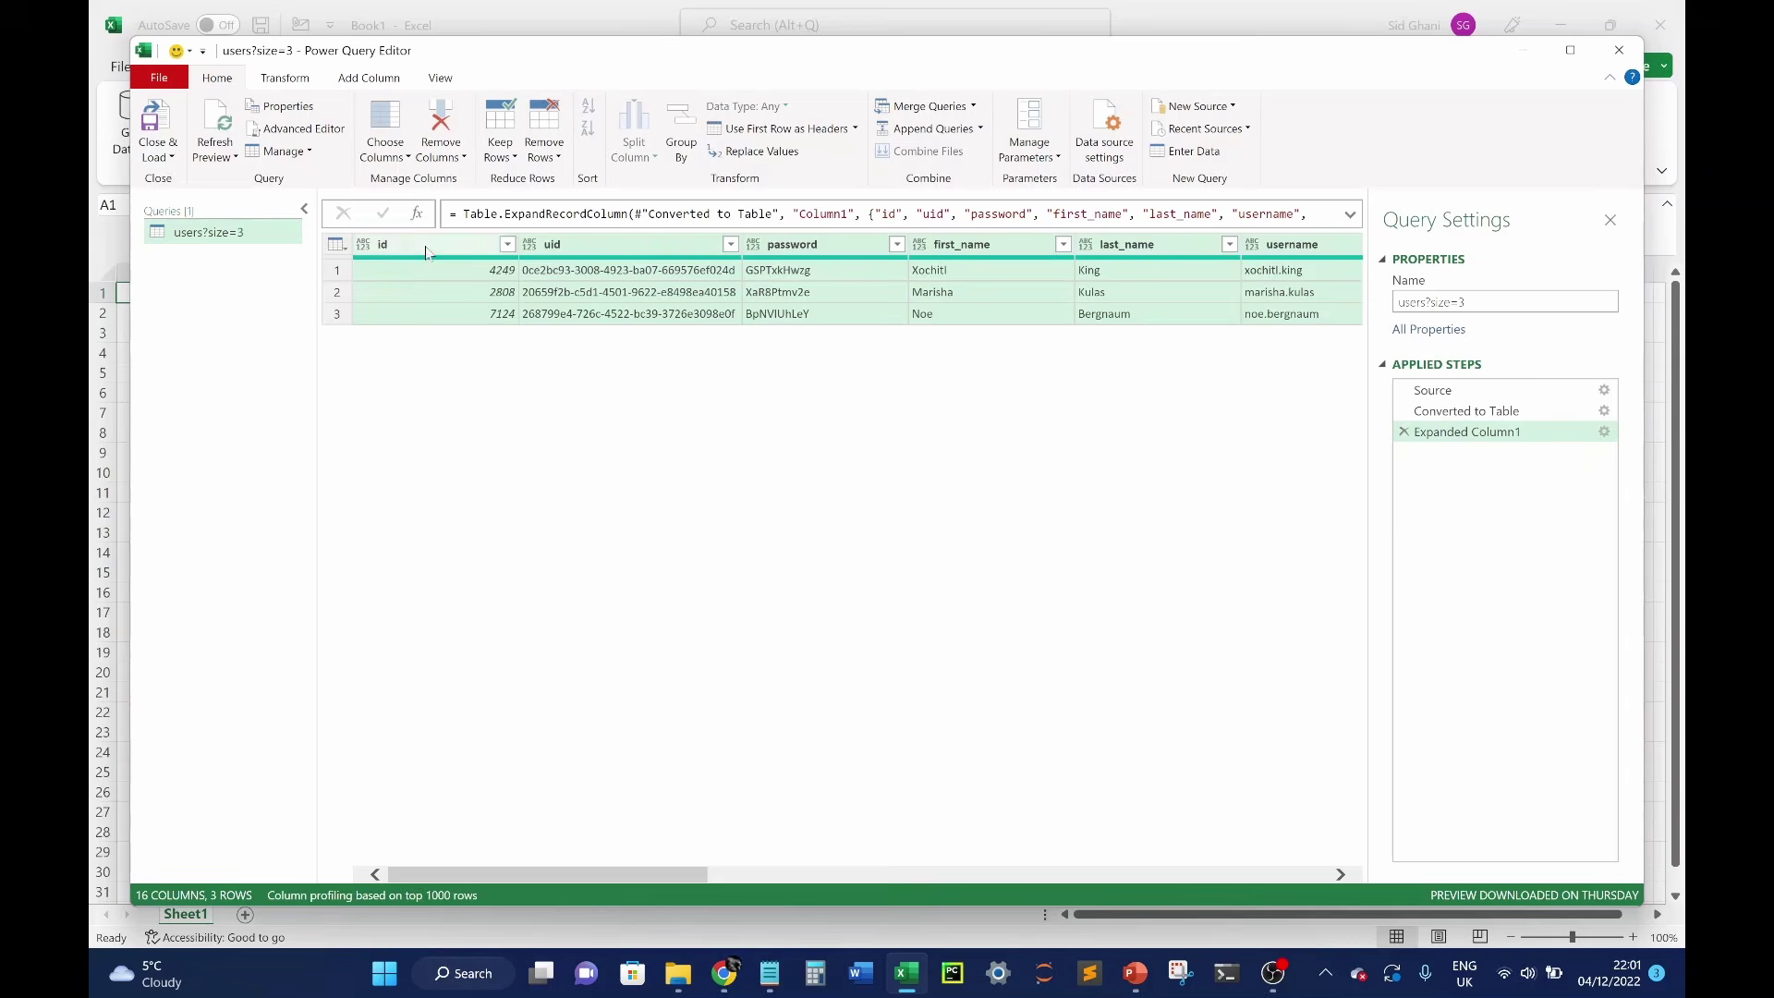
- Preview the first employment record, then delete that drill-down step to return to the table
left_click_drag(565, 876, 1180, 857)
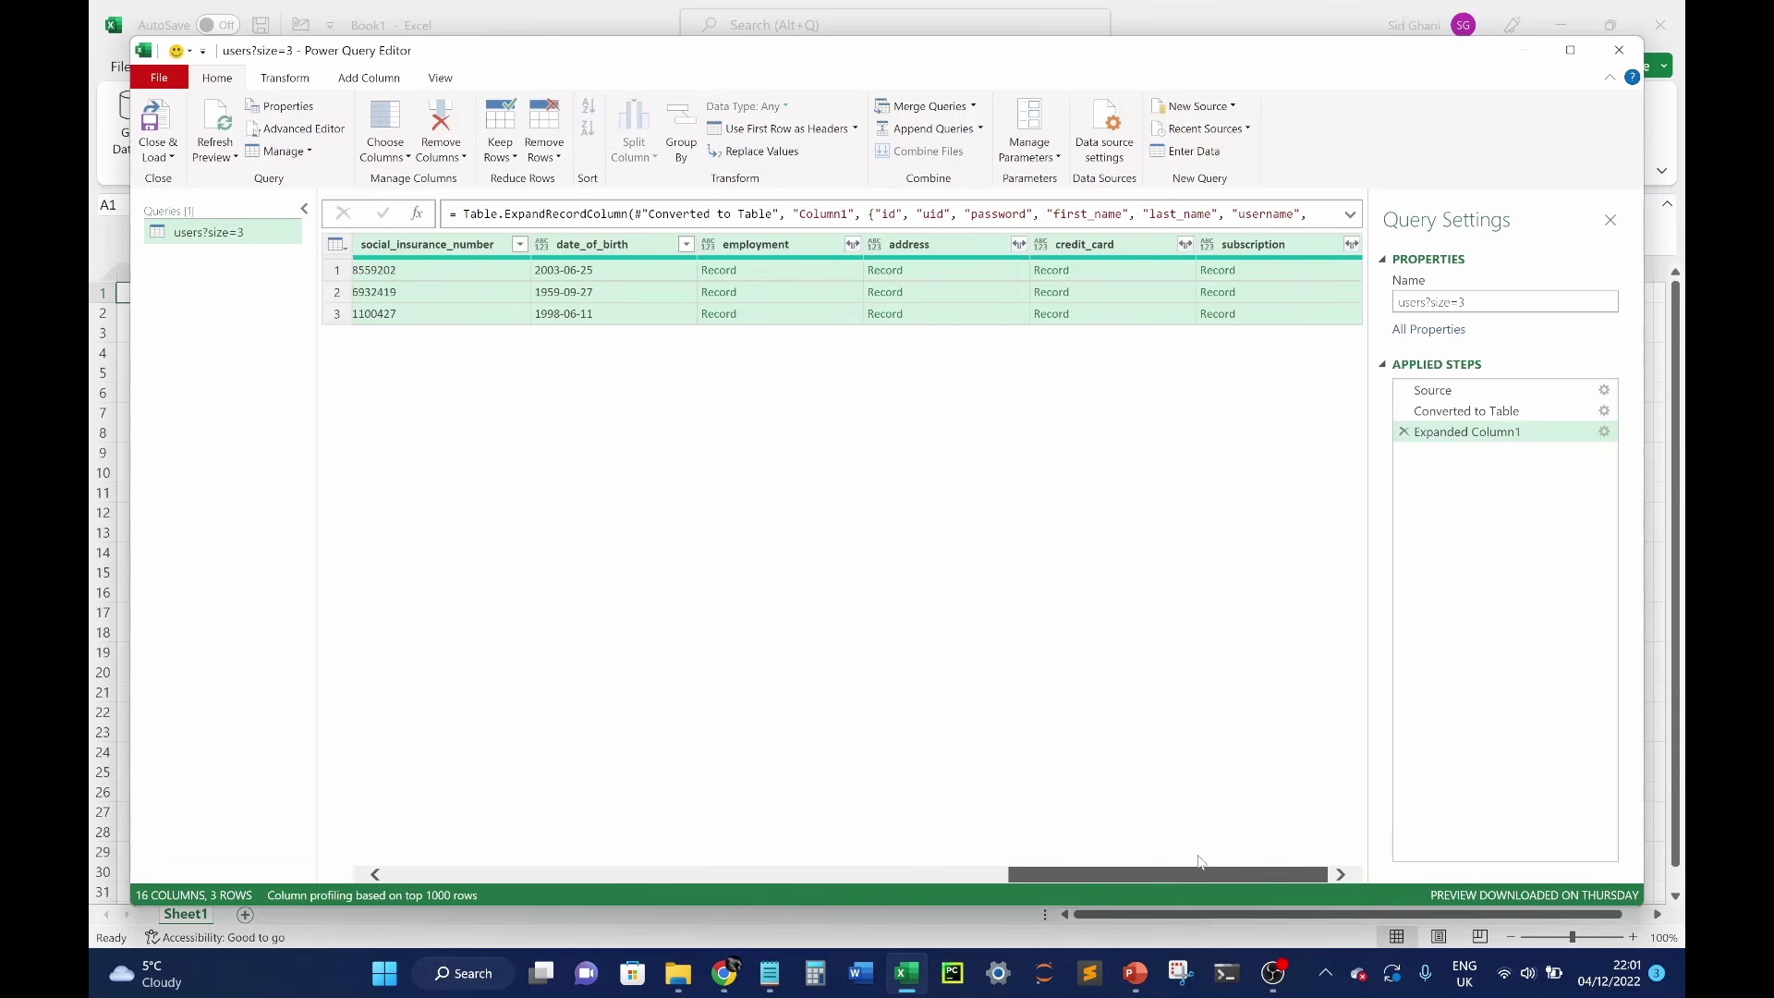
left_click(722, 274)
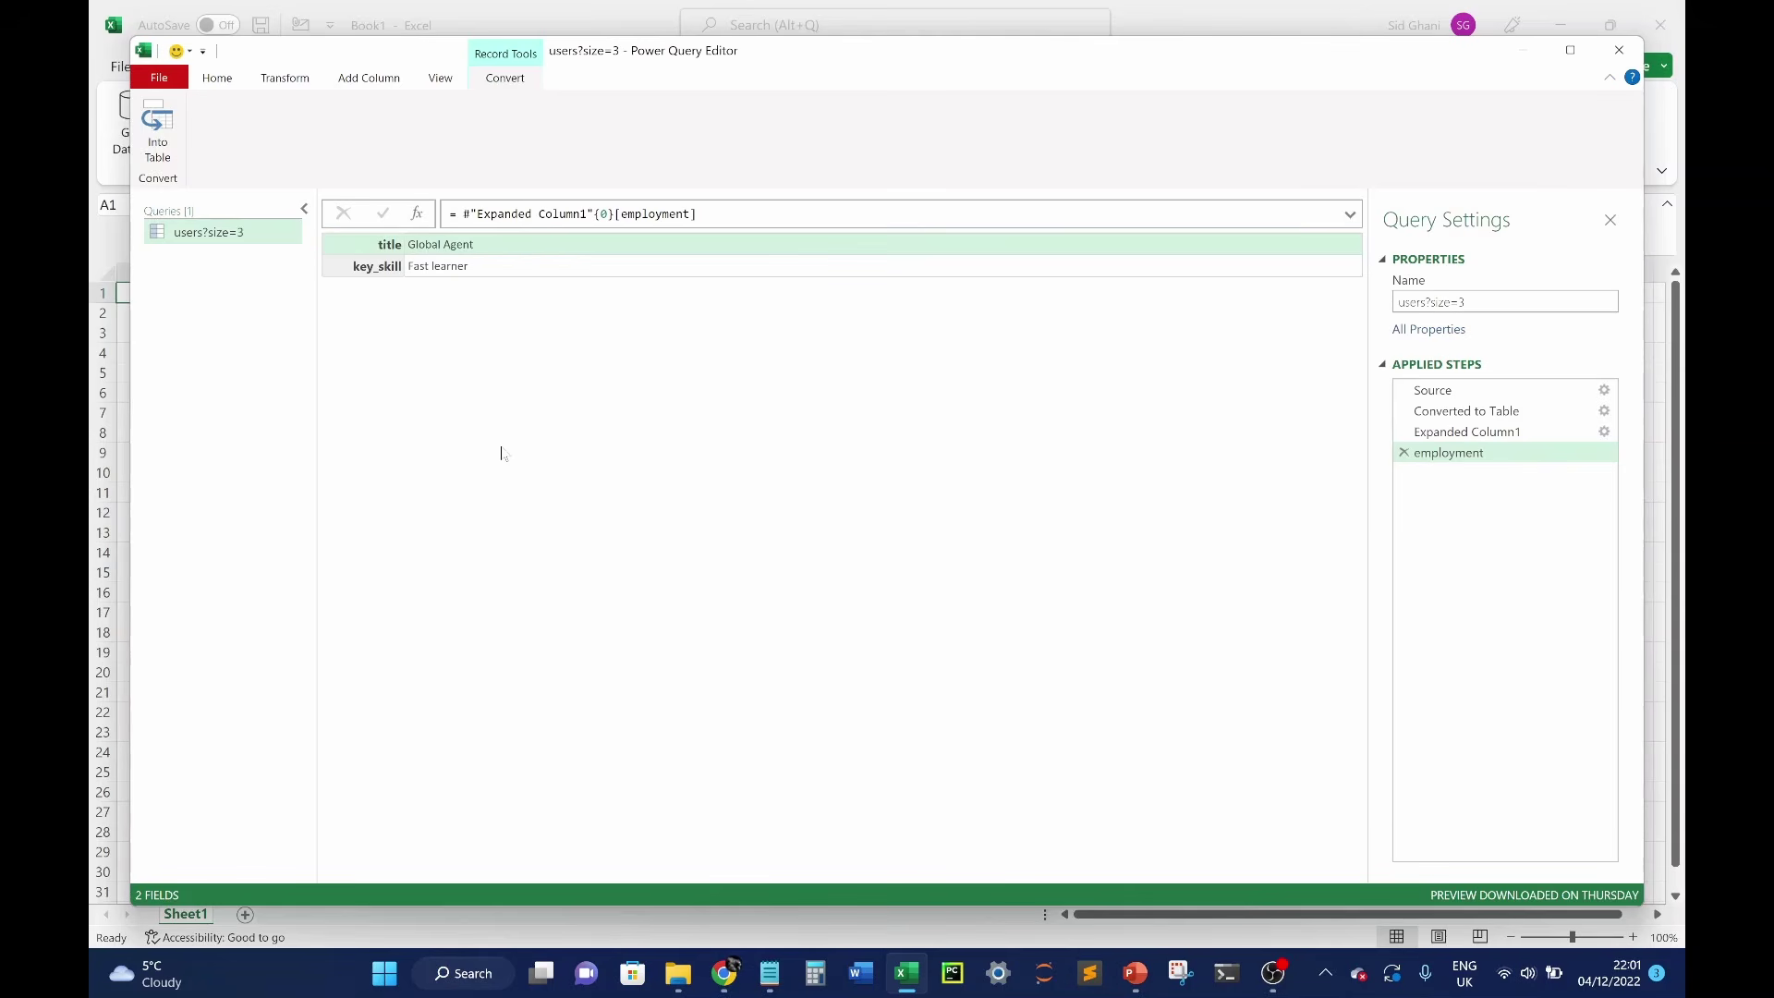
left_click(1403, 452)
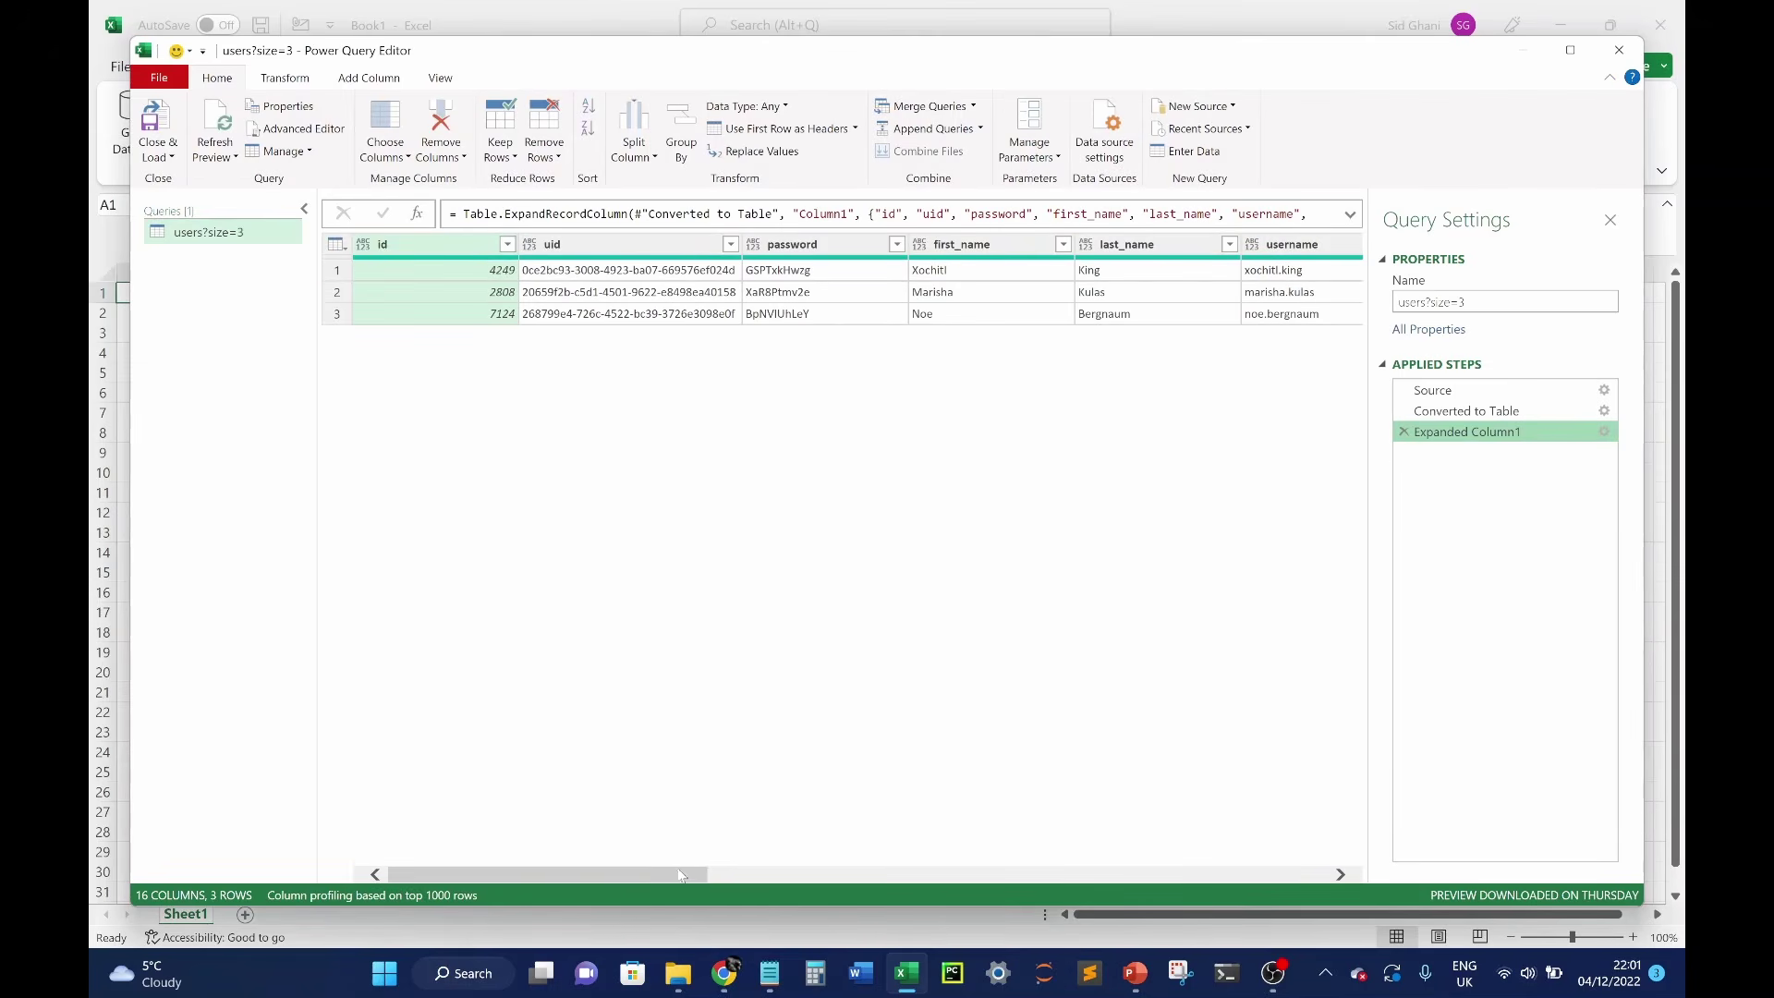
- Expand the employment column into title and key_skill columns
left_click_drag(678, 872, 1339, 892)
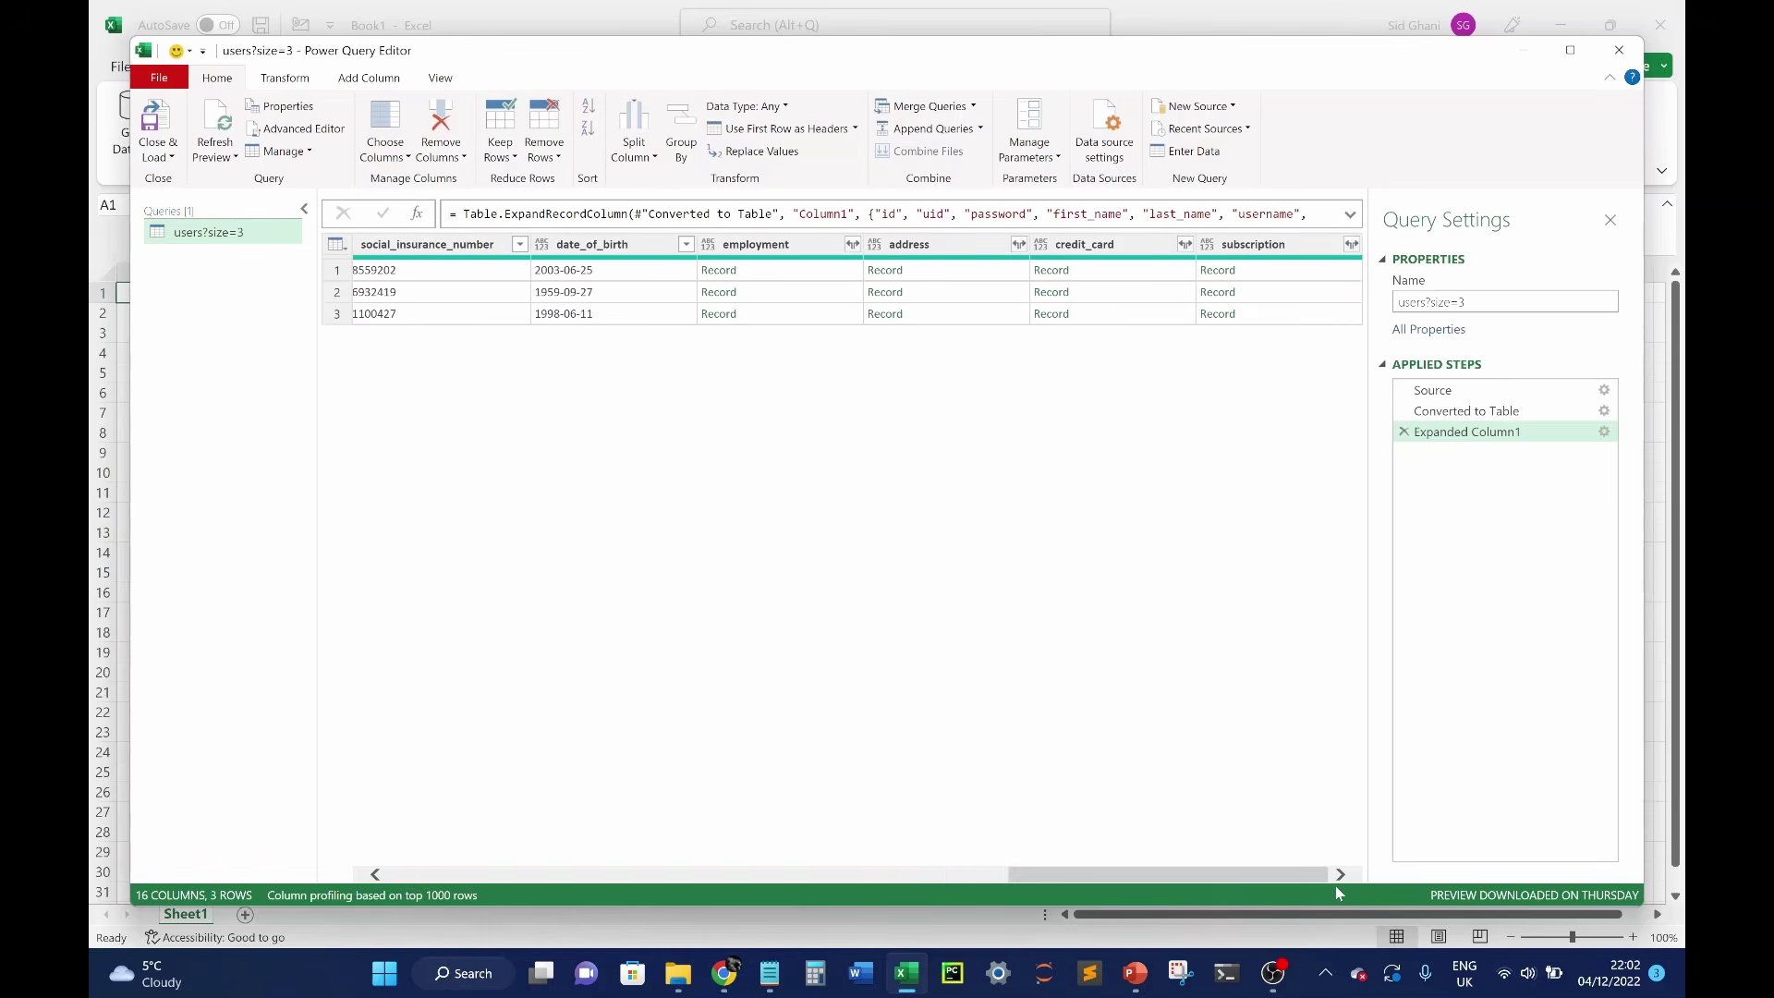
left_click(852, 246)
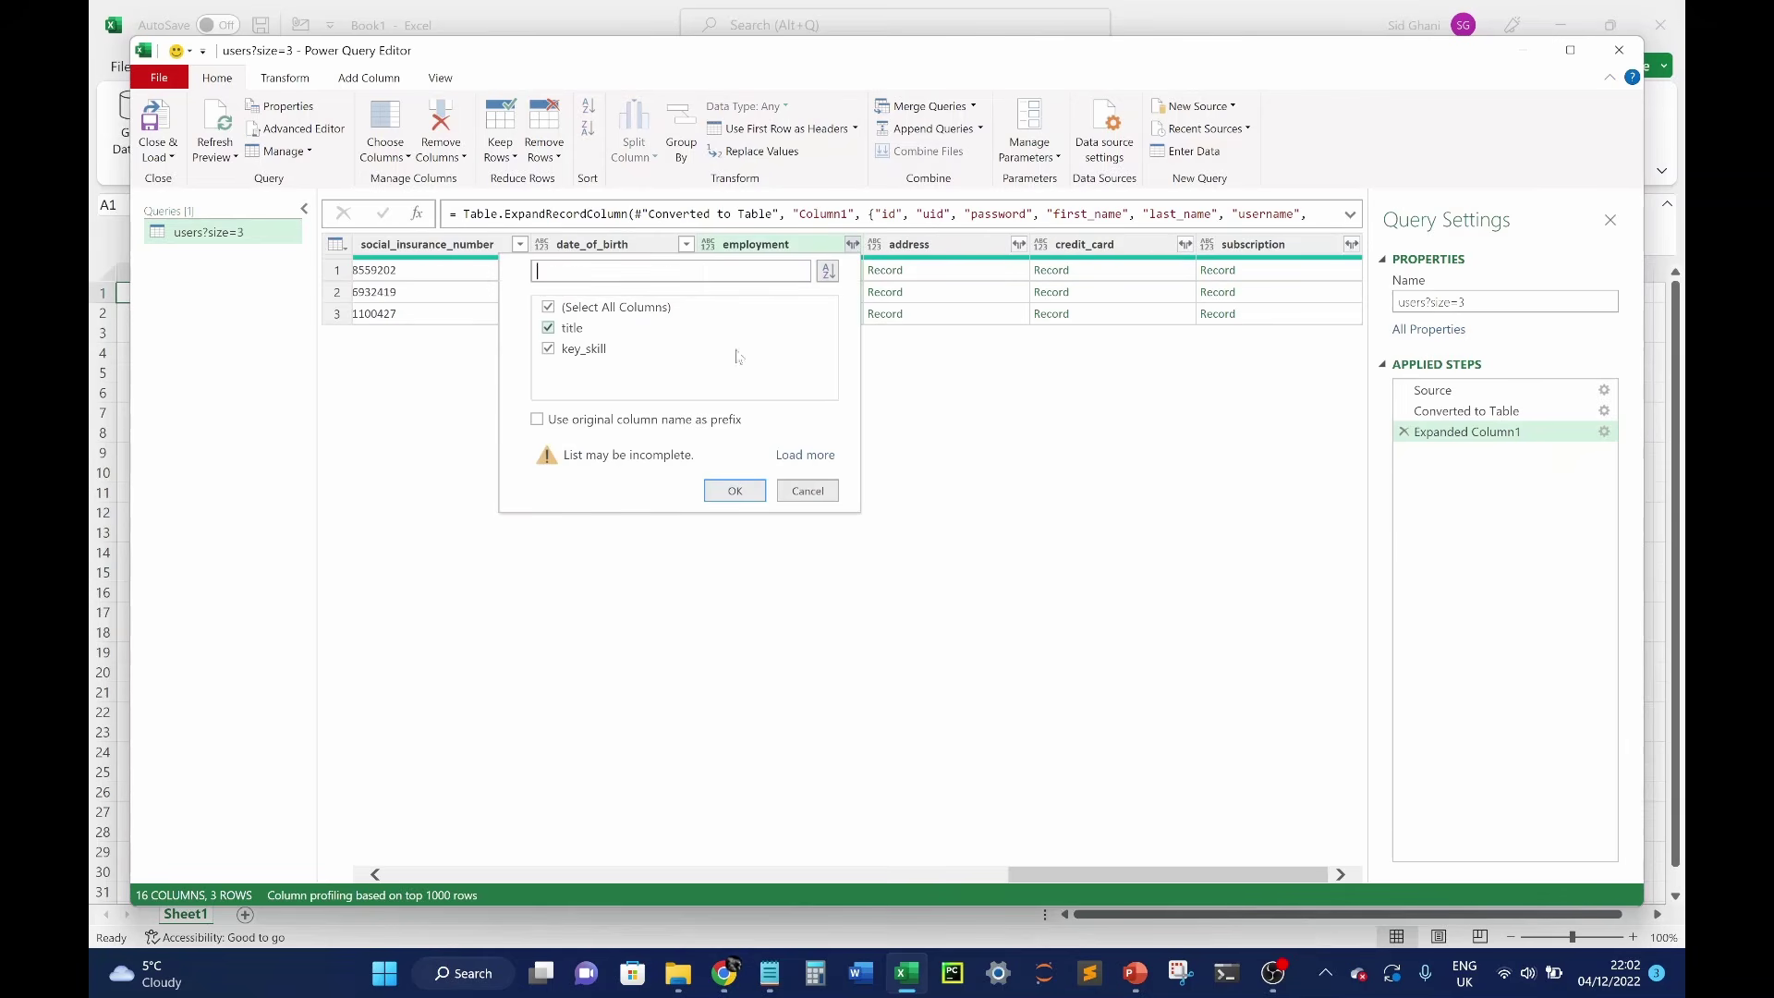
left_click(736, 492)
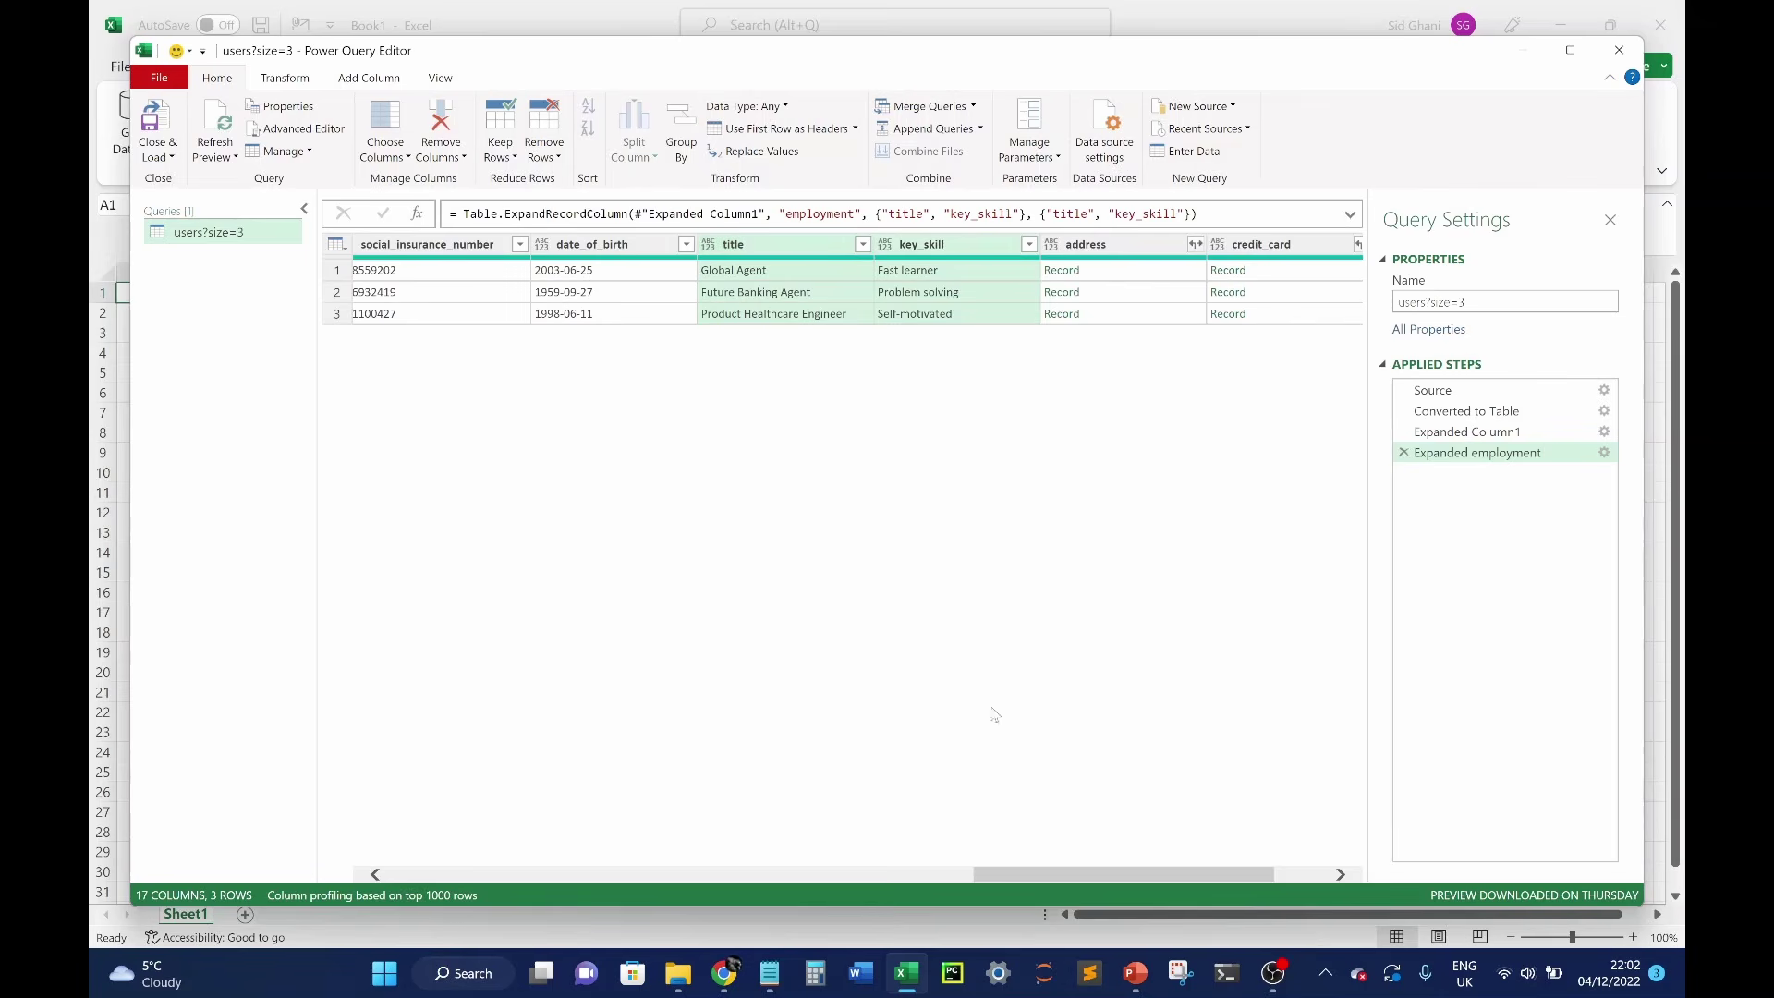
- Expand address into city, street and its other fields, and credit_card into cc_number
left_click_drag(1090, 885, 1098, 882)
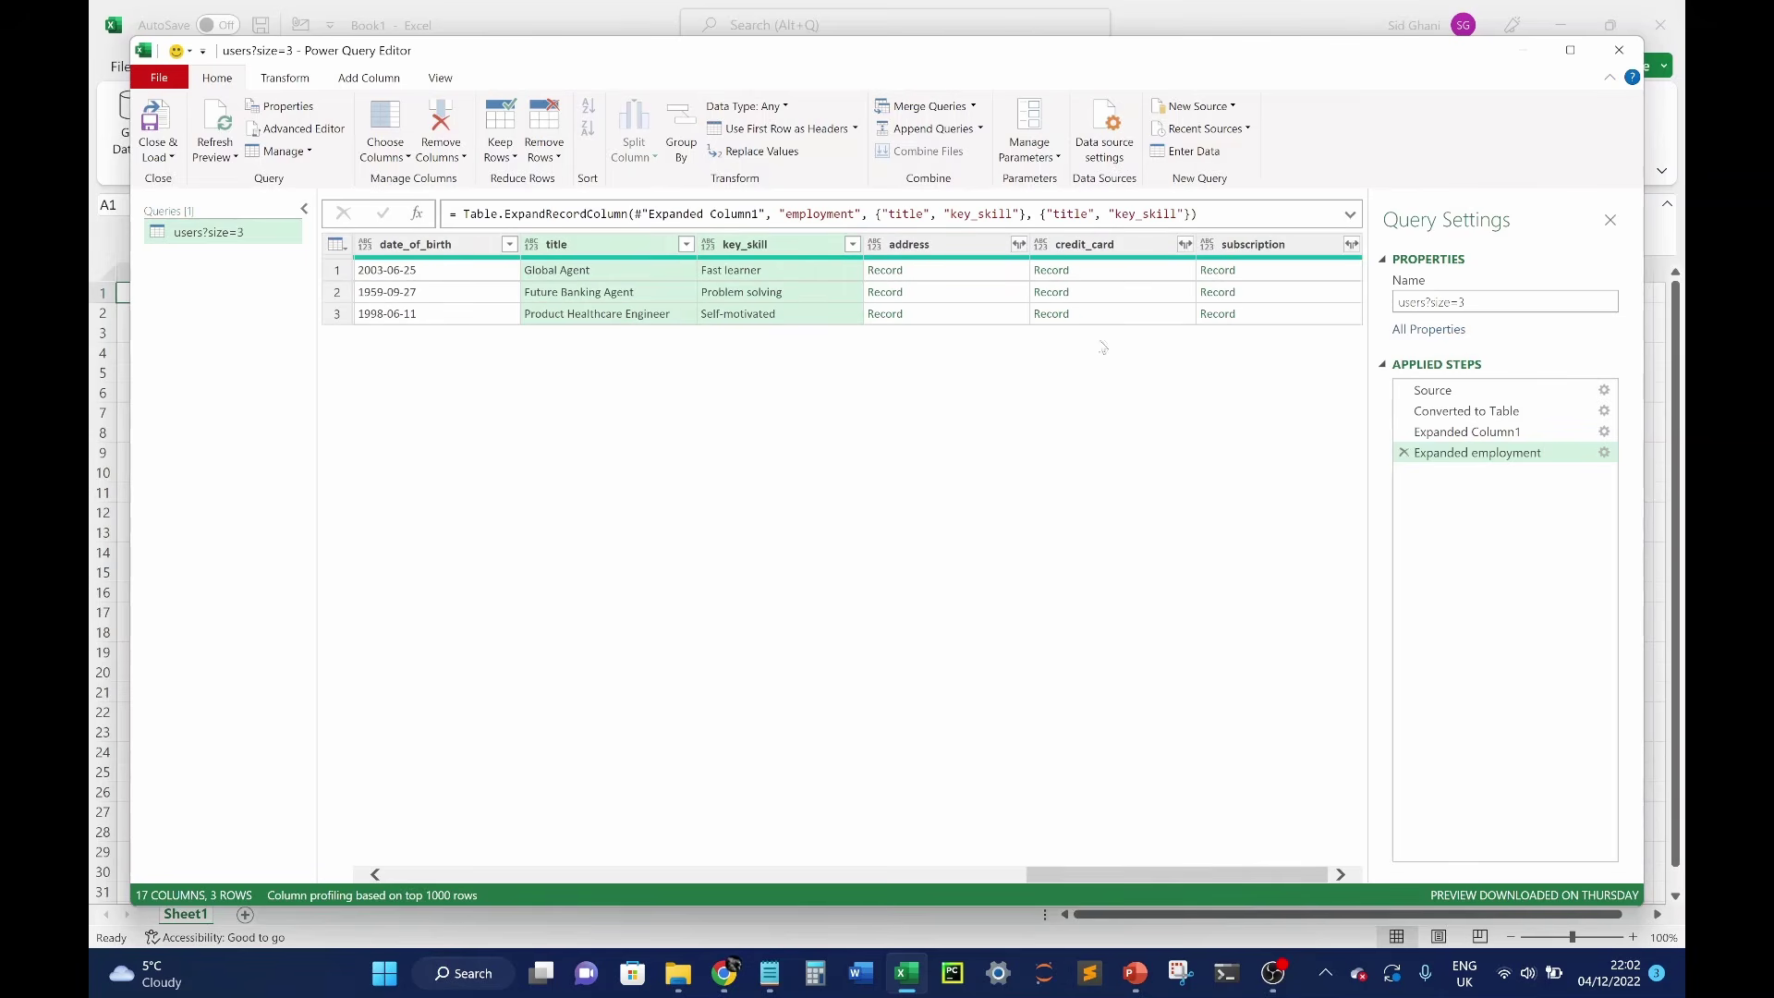
left_click(1018, 244)
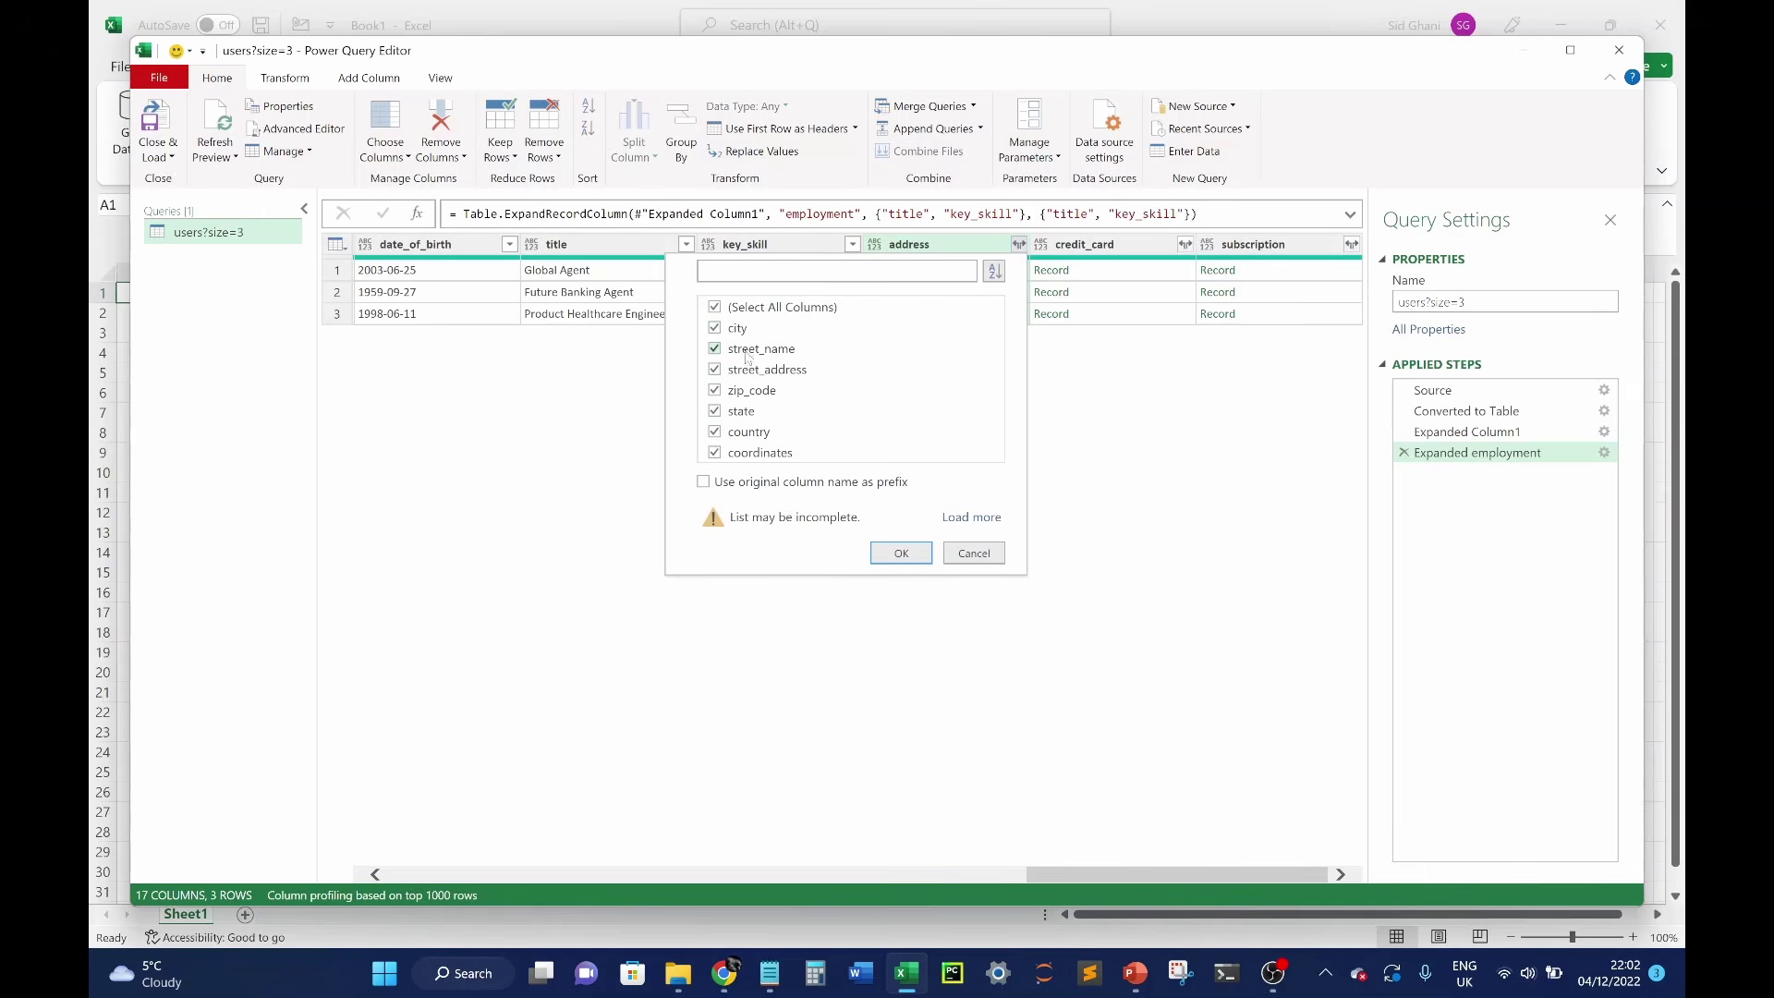
left_click(901, 552)
left_click_drag(1096, 875, 1328, 878)
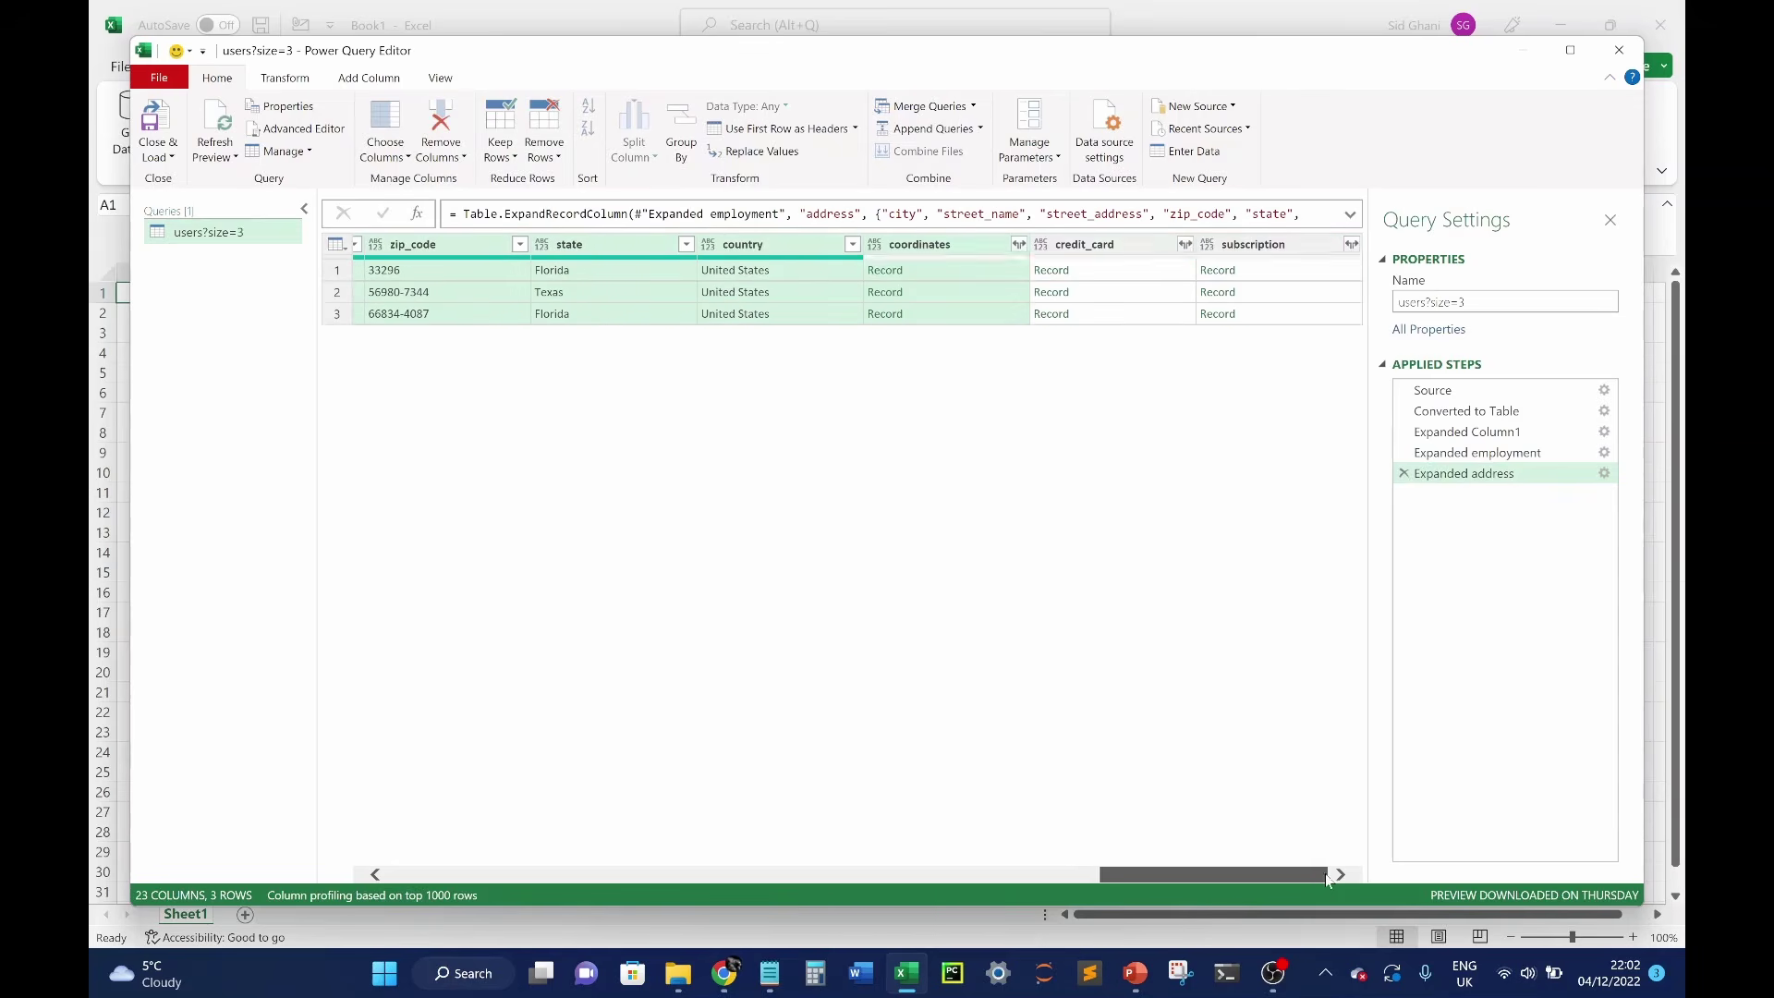
left_click(1186, 244)
left_click(1067, 524)
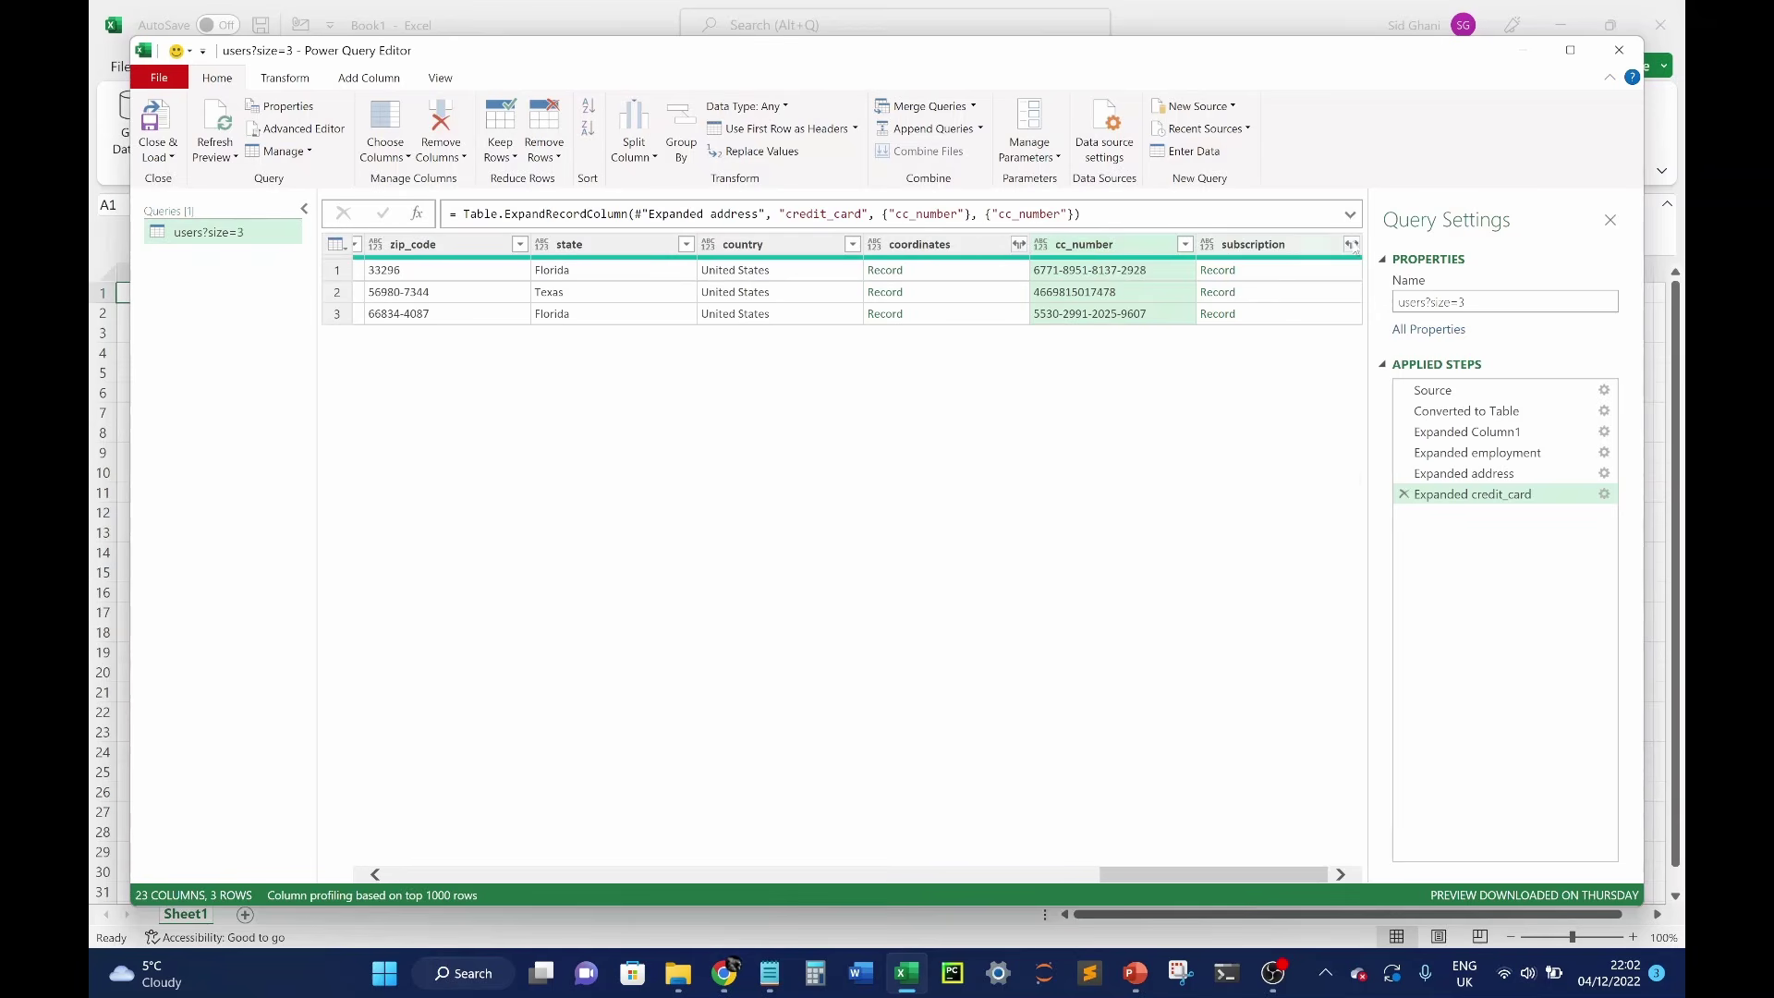
- Expand subscription into plan, status, payment_method and term, then select the Source step
left_click(1352, 244)
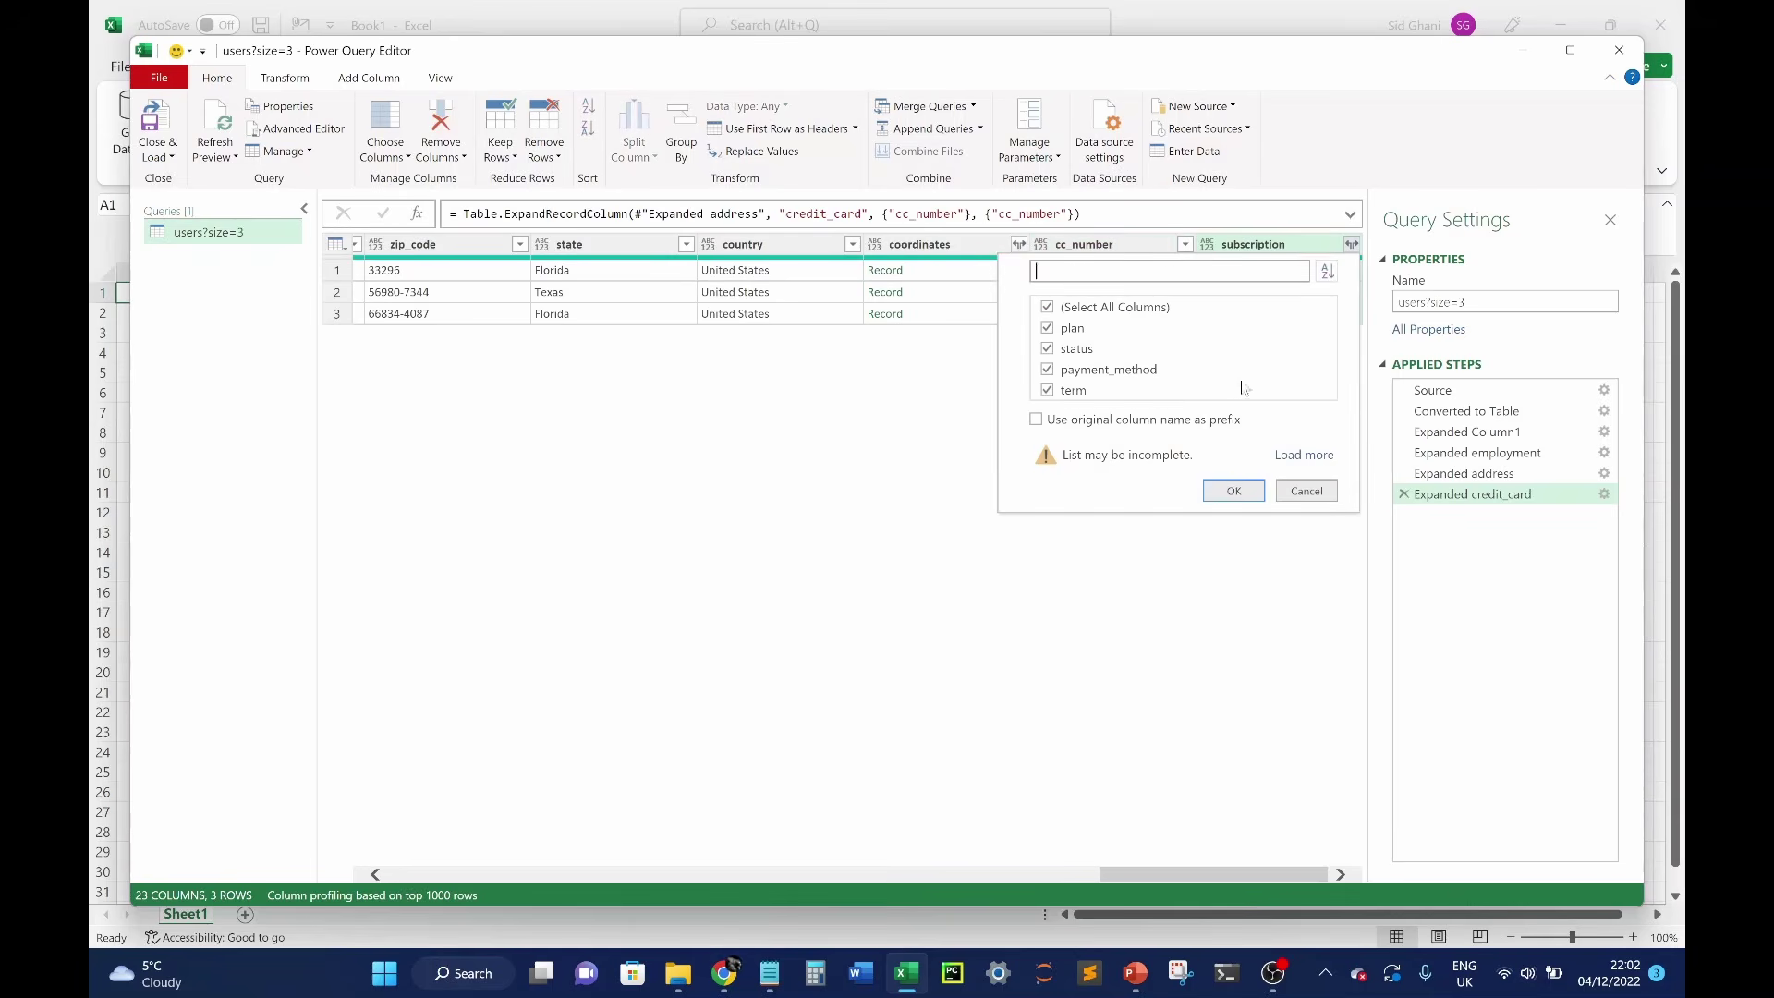
left_click(1235, 491)
scroll(1187, 873, "right", 3)
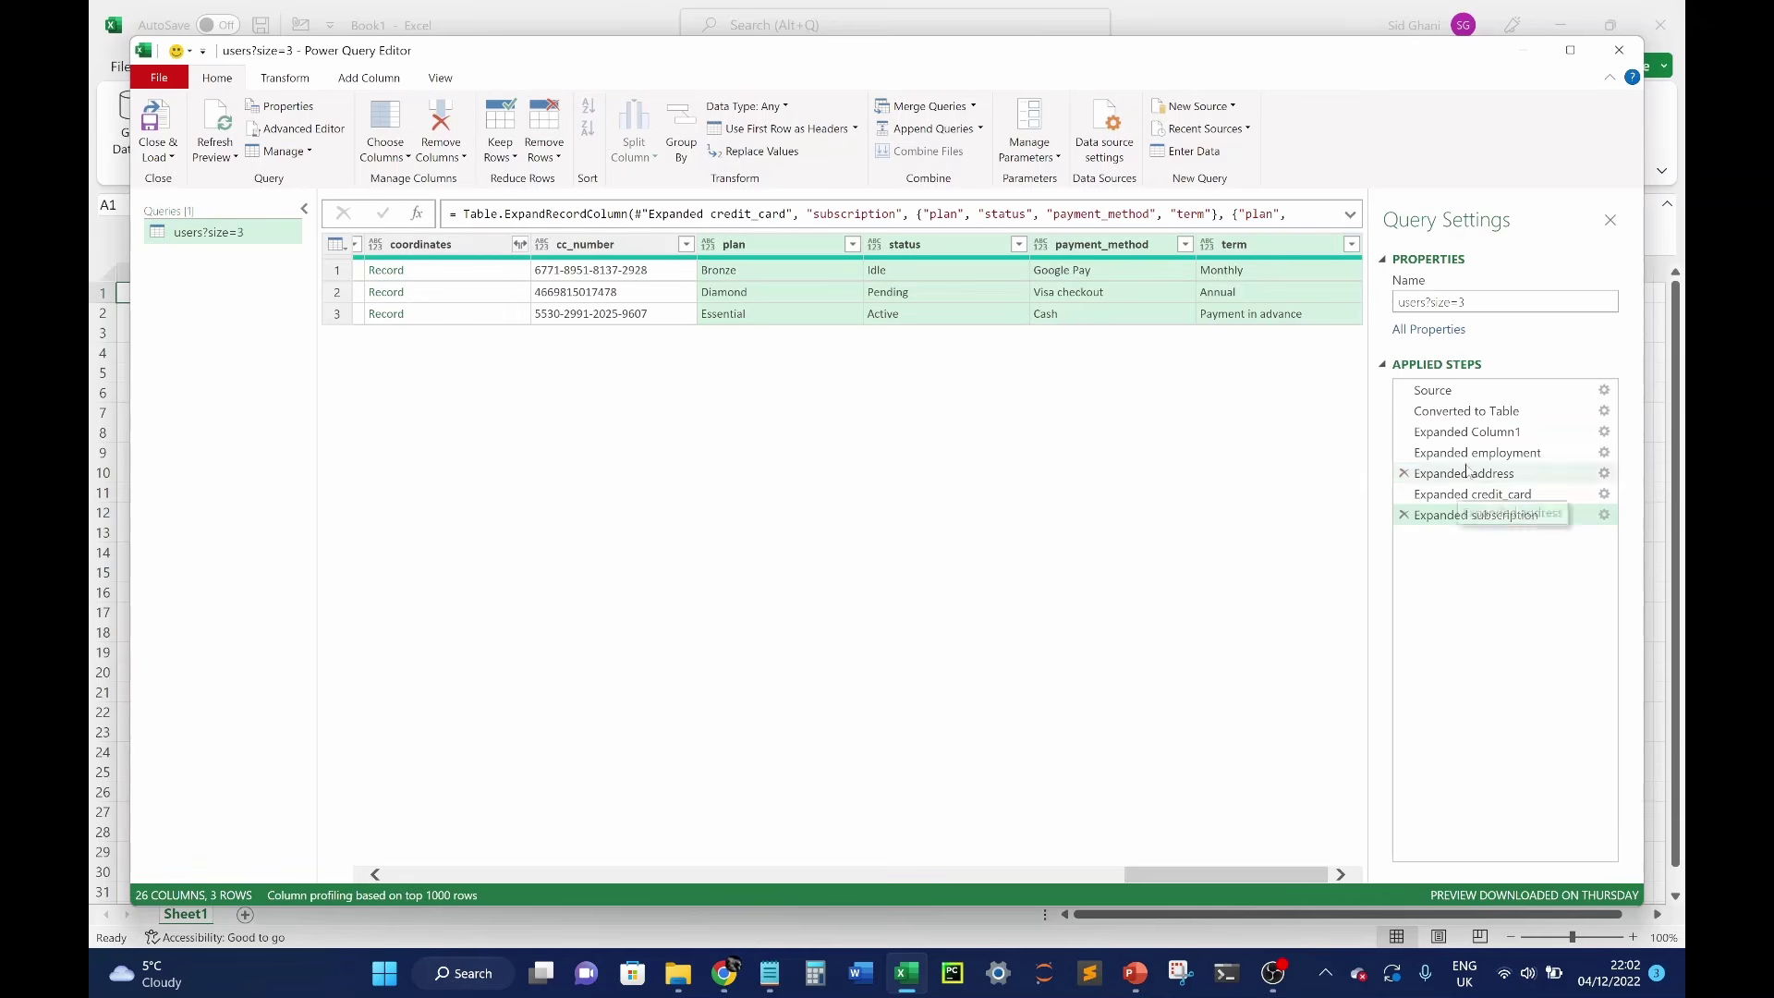
left_click(1438, 392)
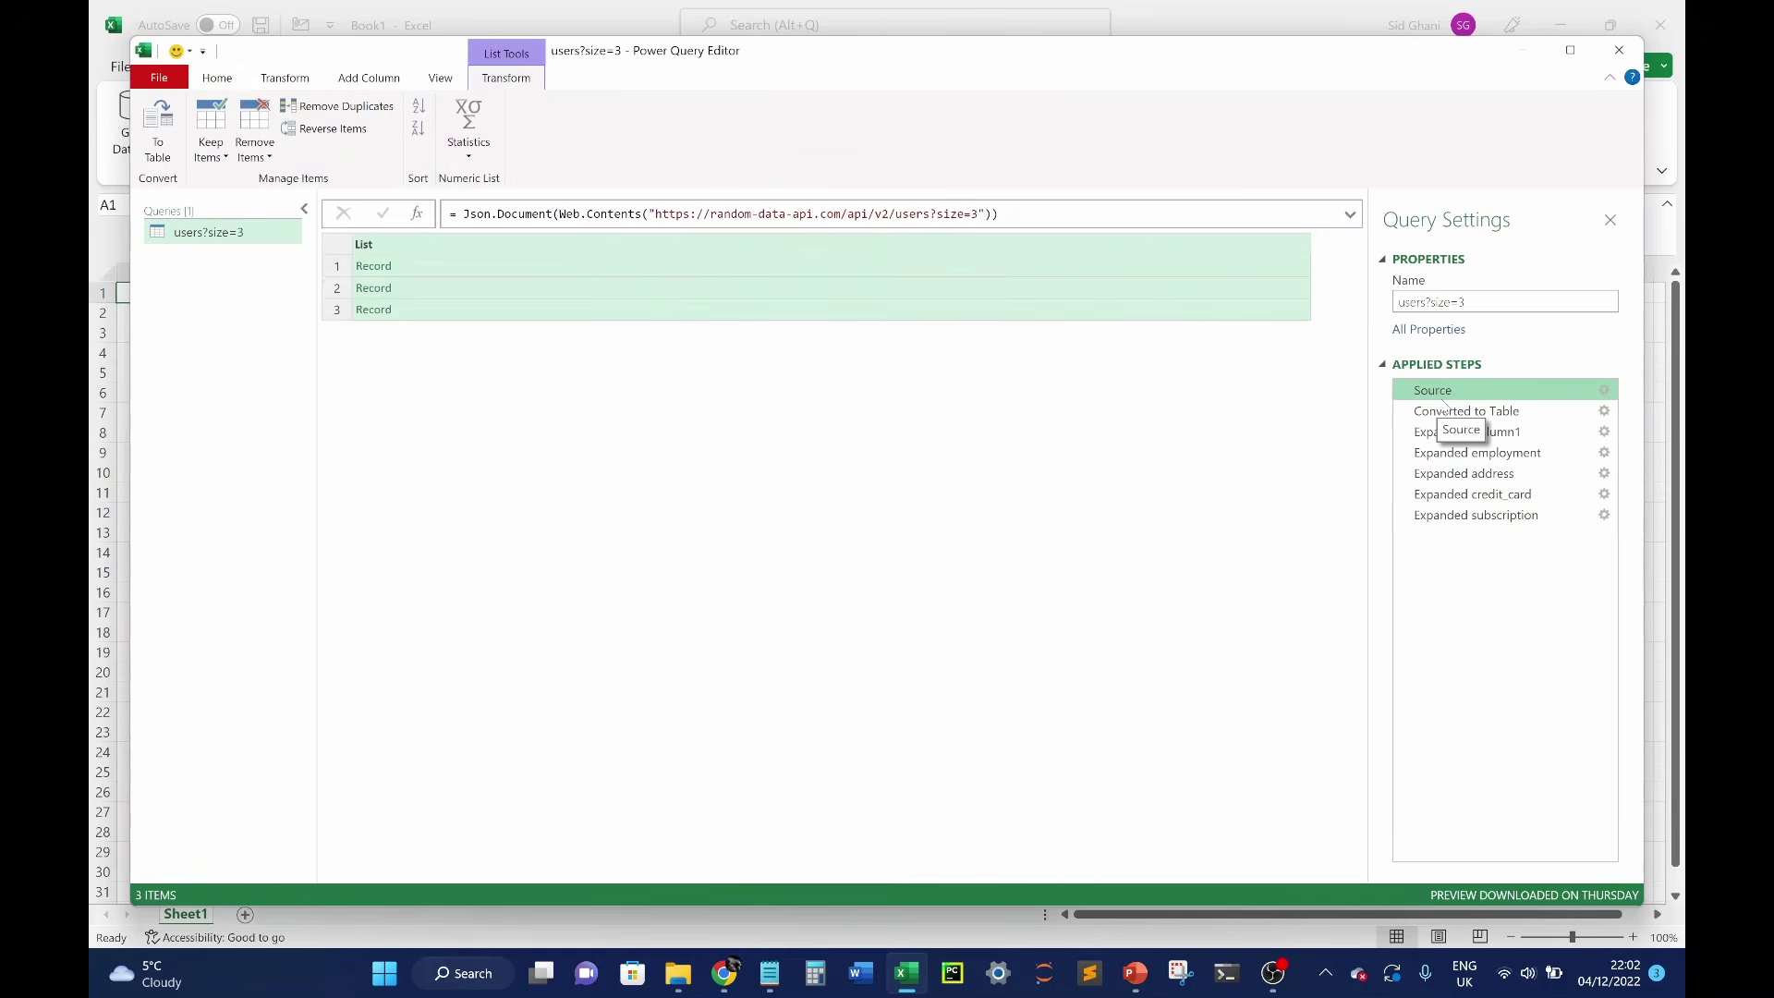
- Step through Converted to Table up to Expanded subscription, then show the Close & Load options
left_click(1446, 411)
left_click(1450, 432)
left_click(1455, 452)
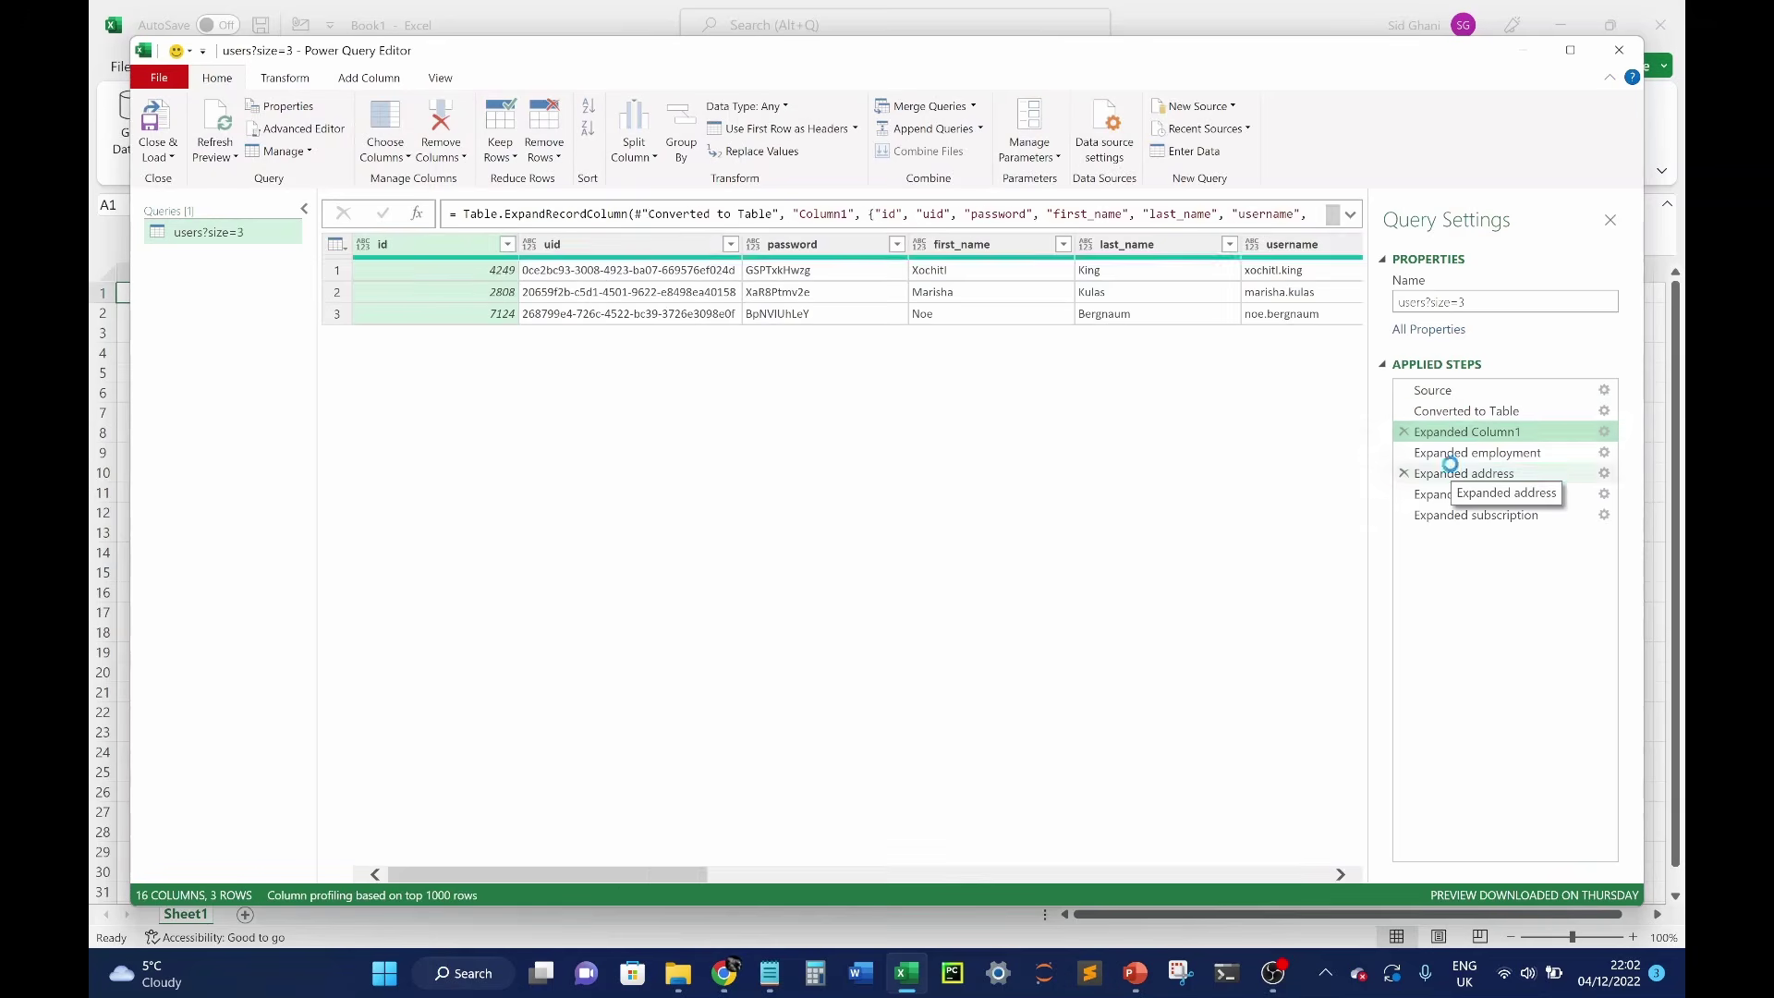
left_click(1455, 473)
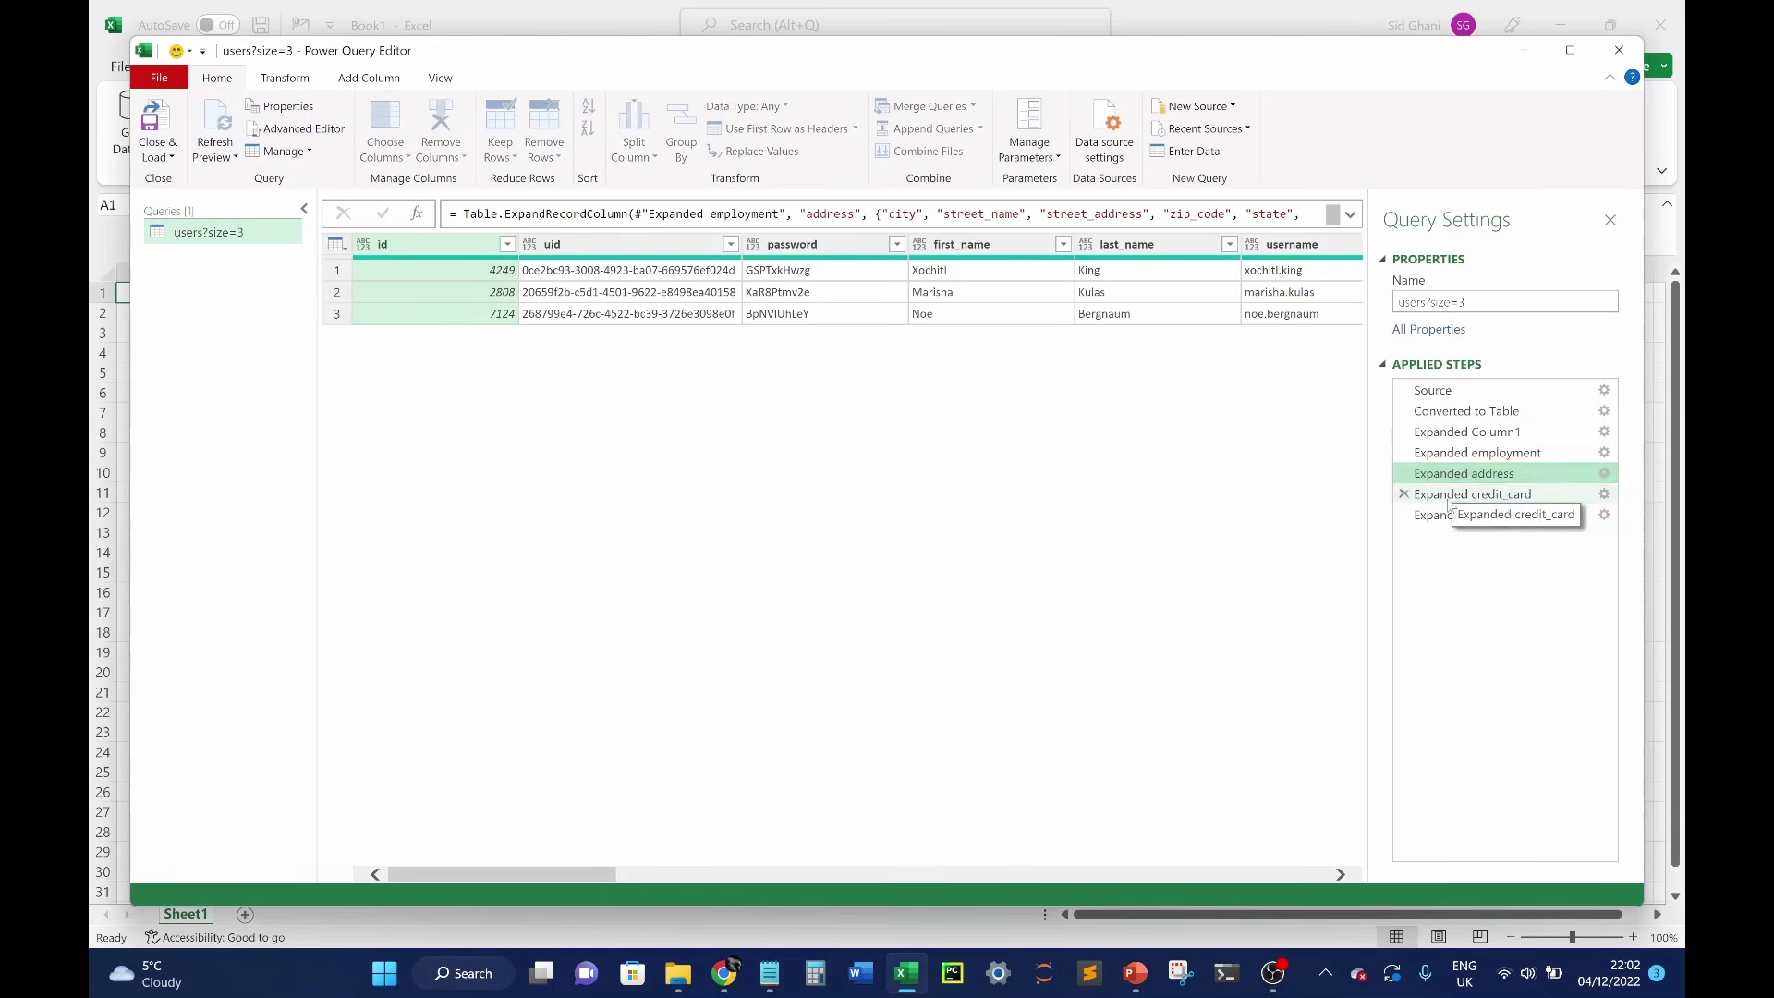
left_click(1456, 494)
left_click(1460, 514)
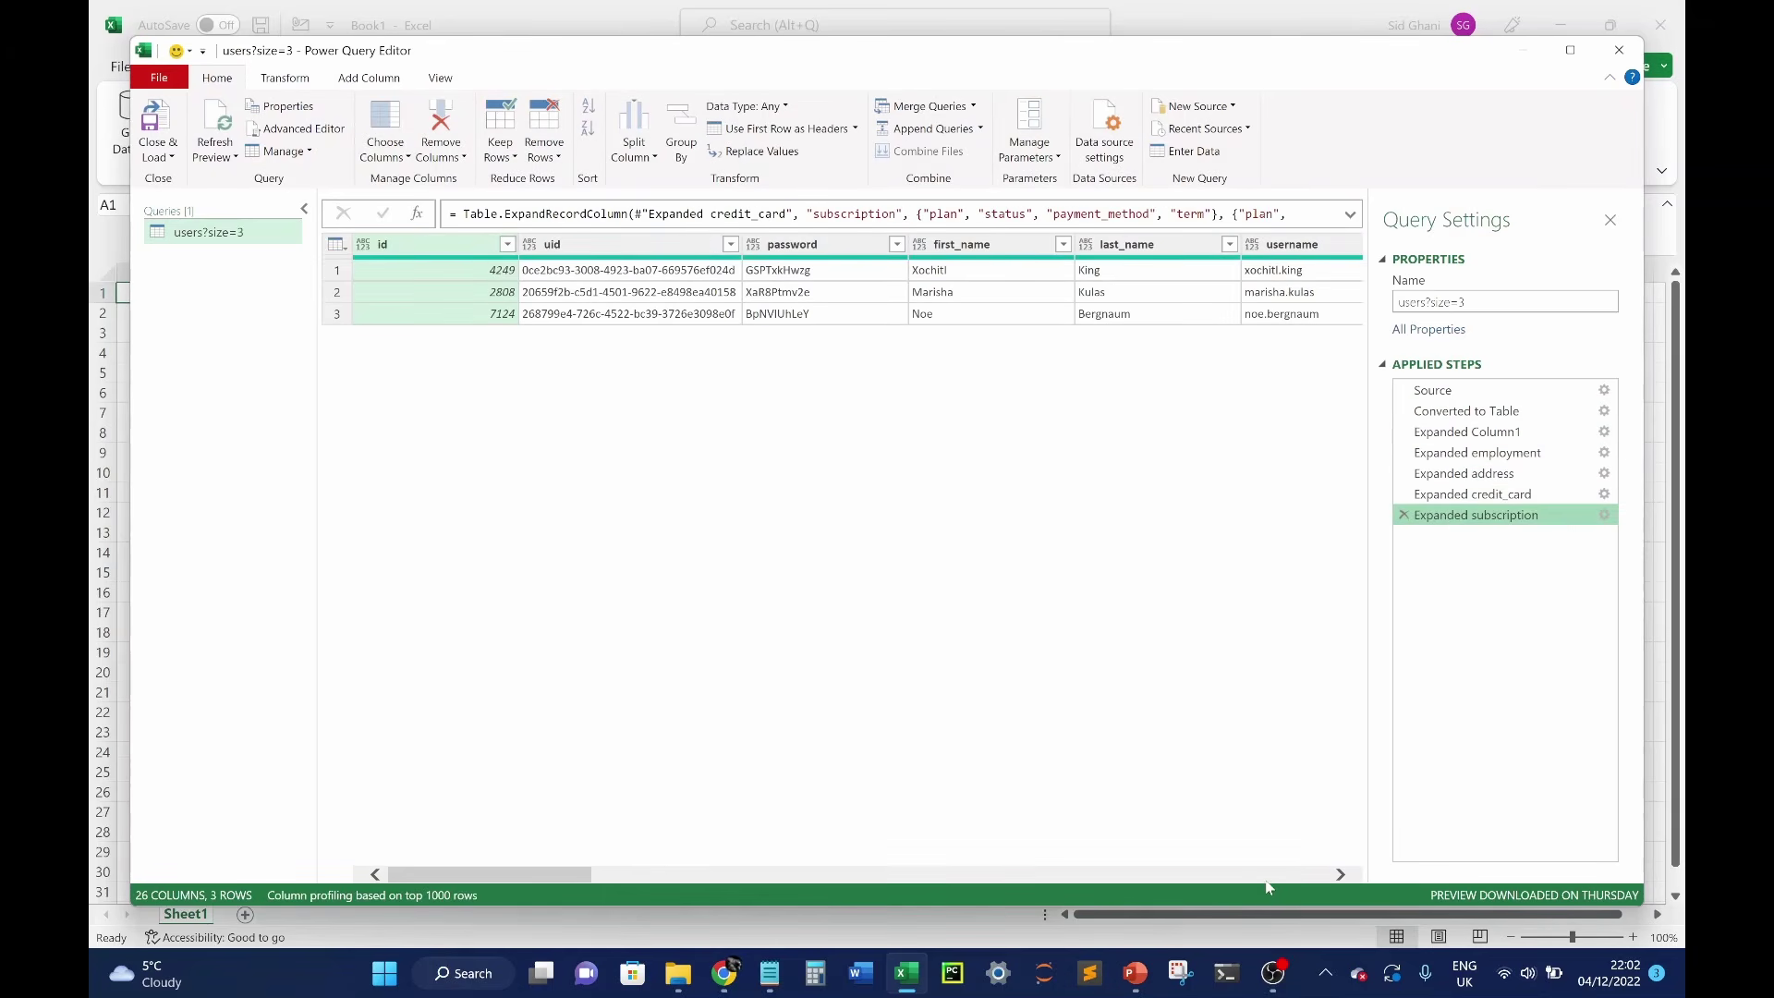
left_click_drag(589, 874, 423, 802)
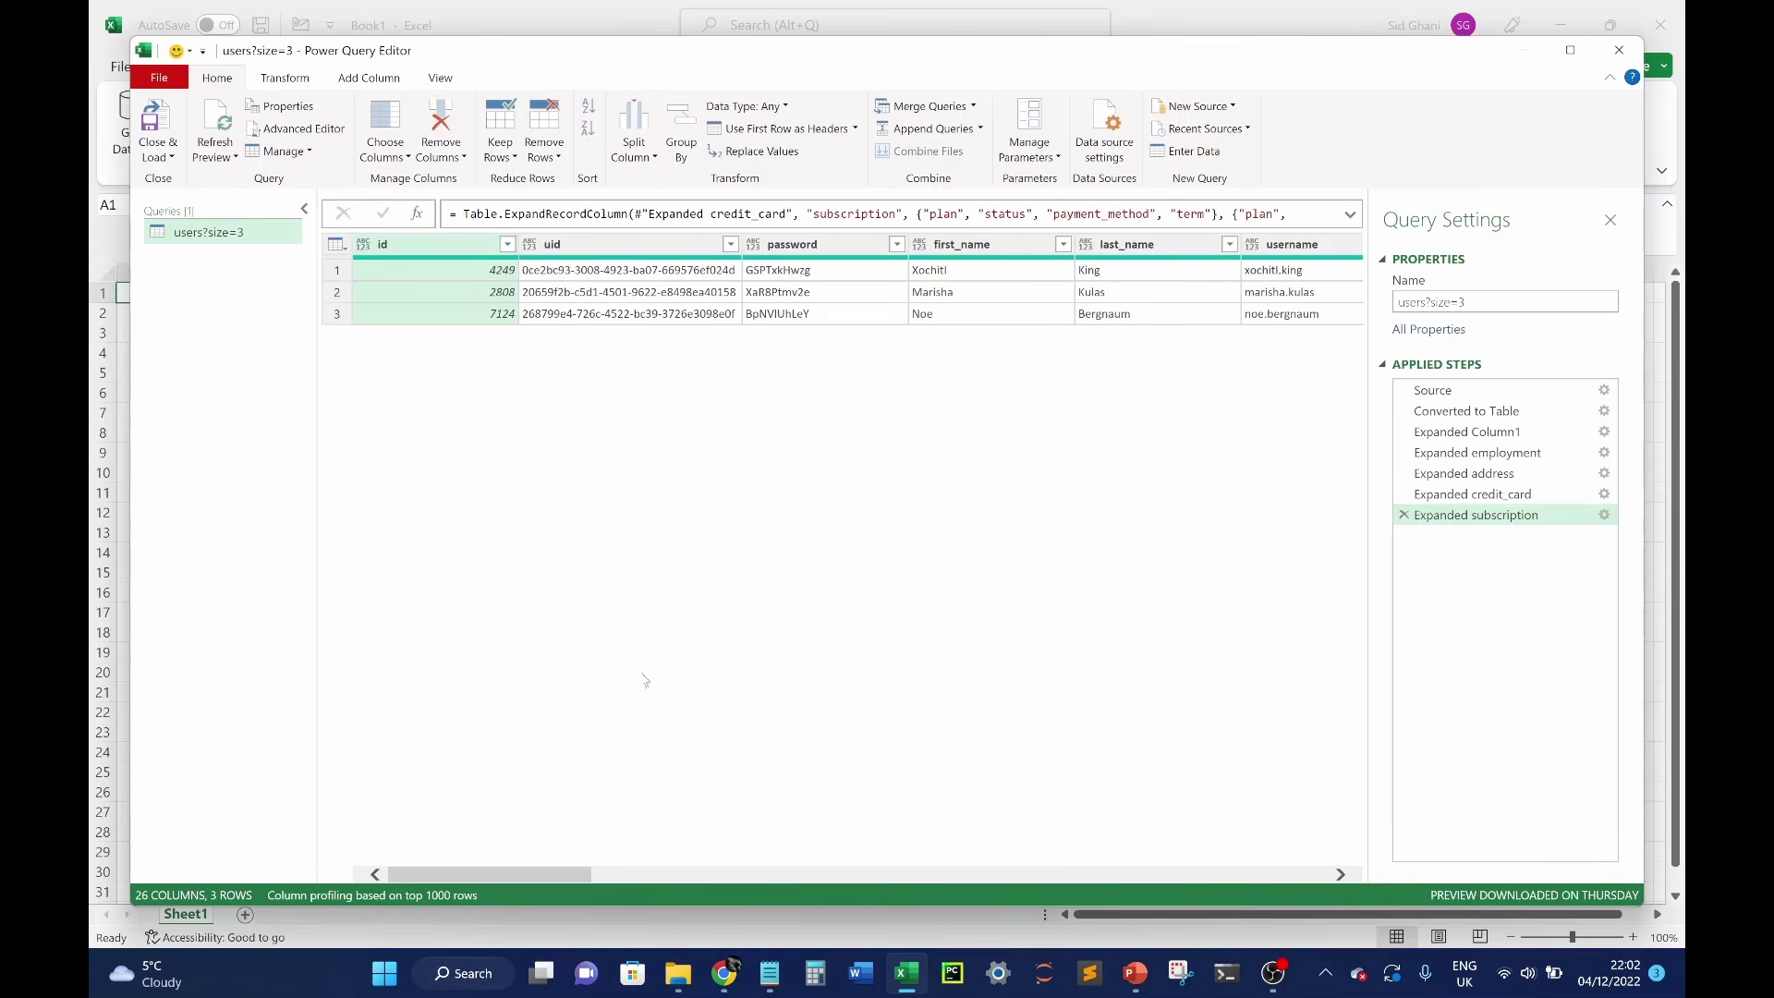
left_click(162, 156)
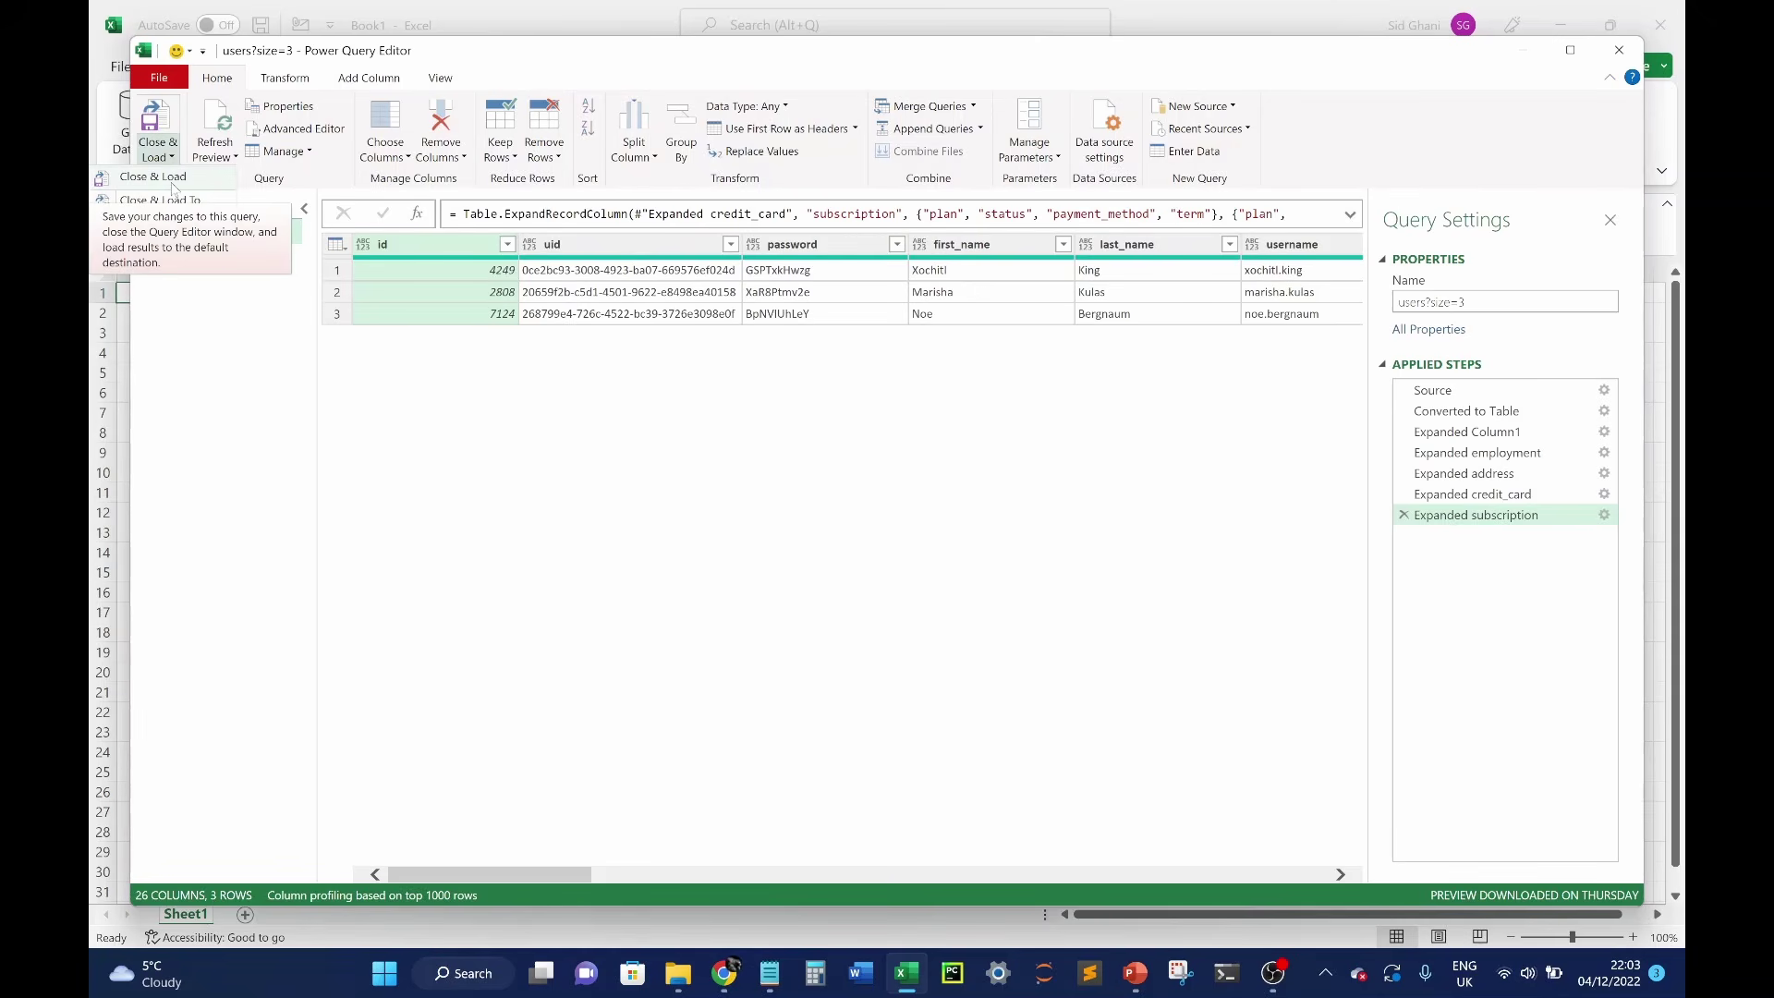
- Load the query as a table on a new users_size=3 sheet and close the Queries & Connections pane
left_click(172, 179)
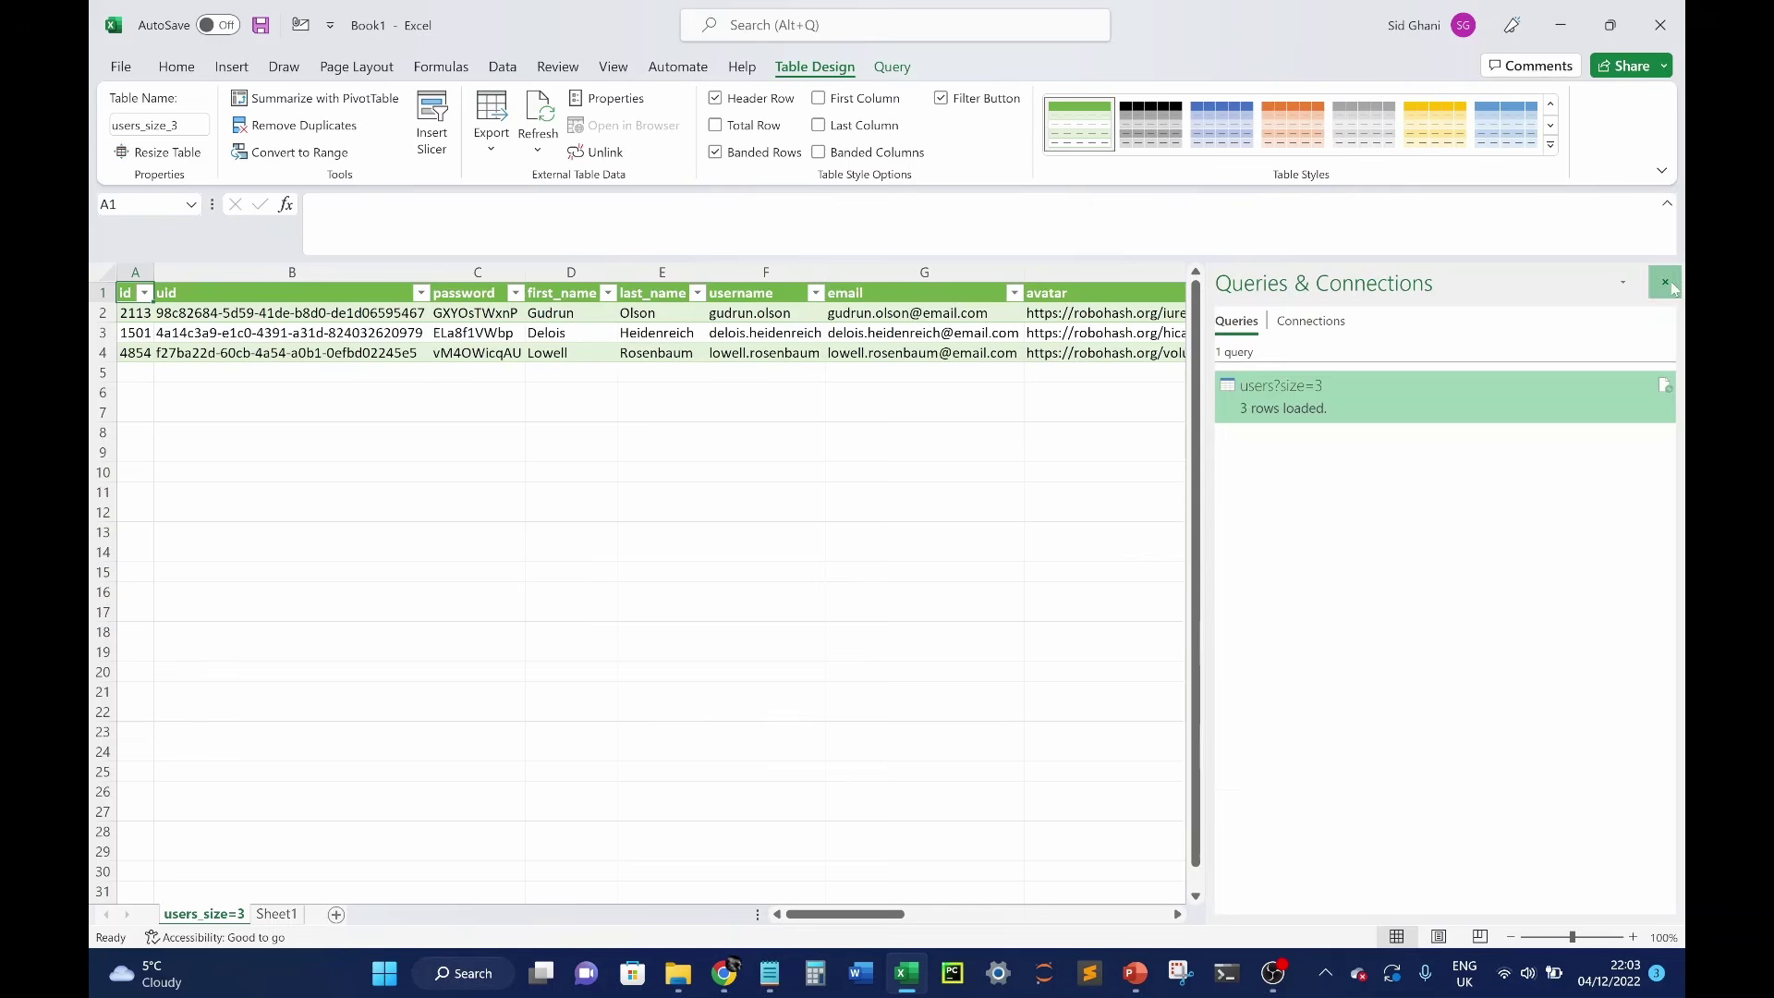
left_click(1664, 282)
left_click(571, 550)
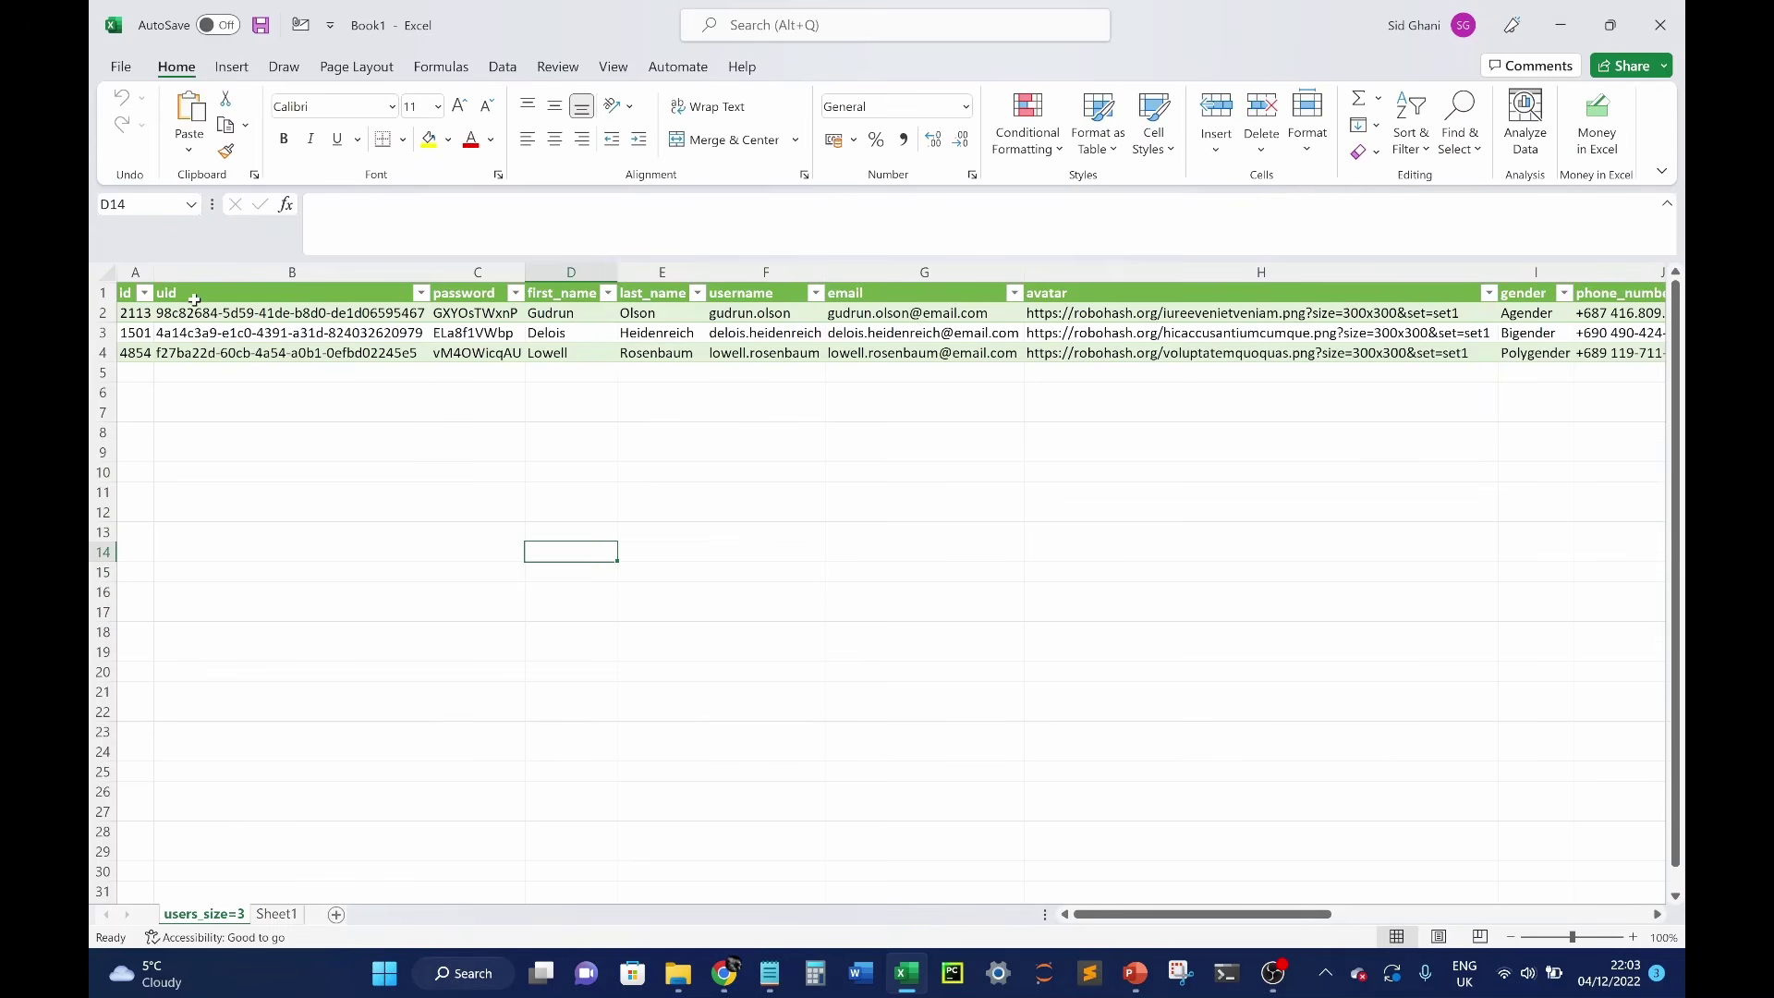
- Move along the header row from uid to term to check the loaded columns
left_click(194, 295)
key("Right")
key("Right")
key("Right")
key("Right")
key("Right")
key("Right")
key("Right")
key("Right")
key("Right")
key("Right")
key("Right")
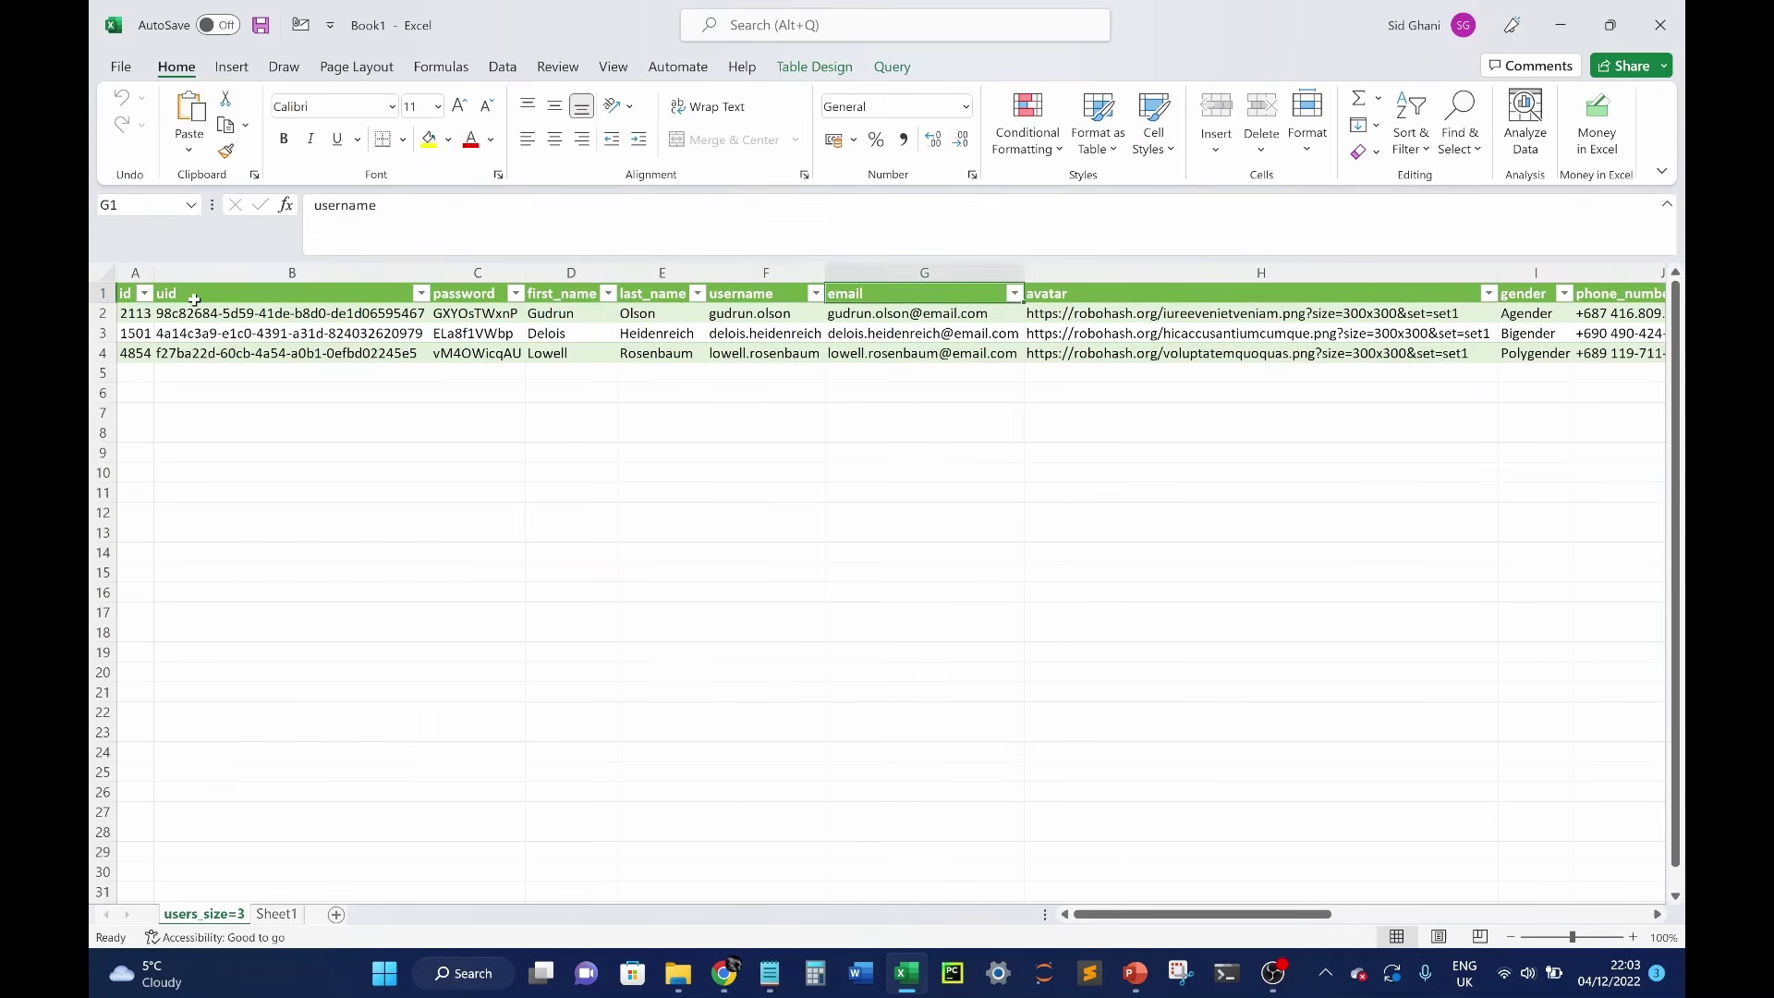
key("Right")
key("Right")
key("Right")
key("Right")
key("Right")
key("Right")
key("Right")
key("Right")
key("Right")
key("Right")
key("Right")
key("Right")
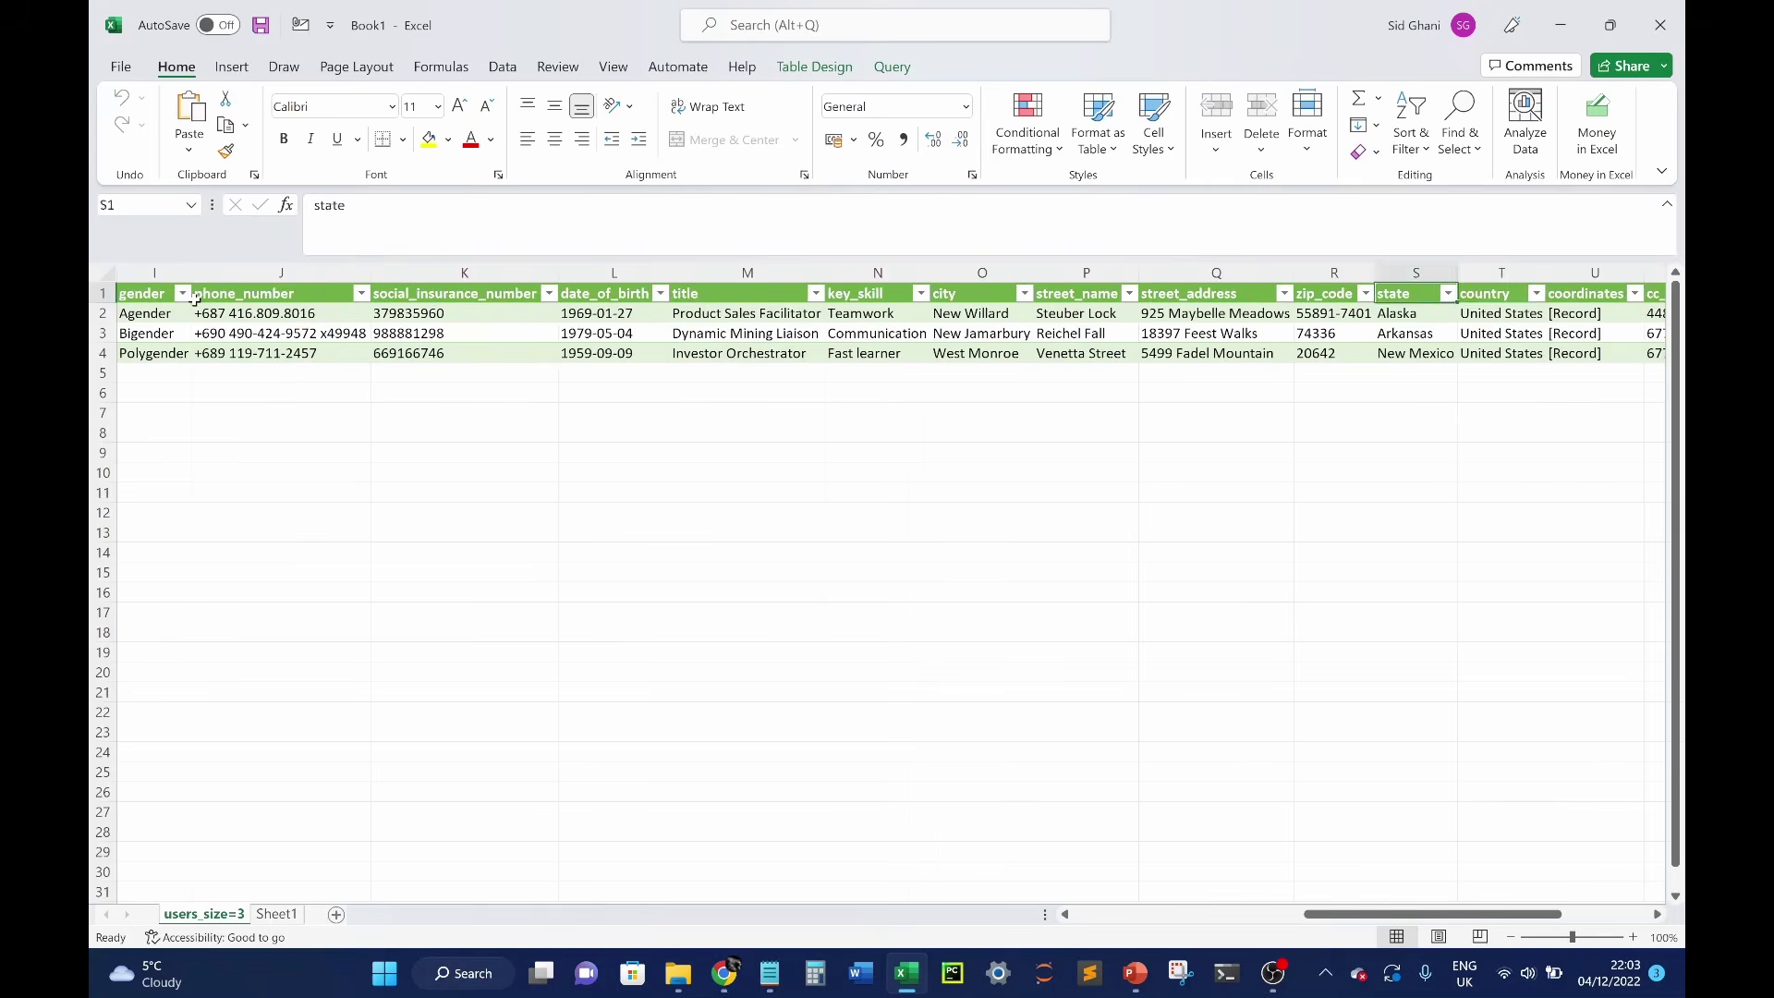
key("Right")
key("Right")
key("Right")
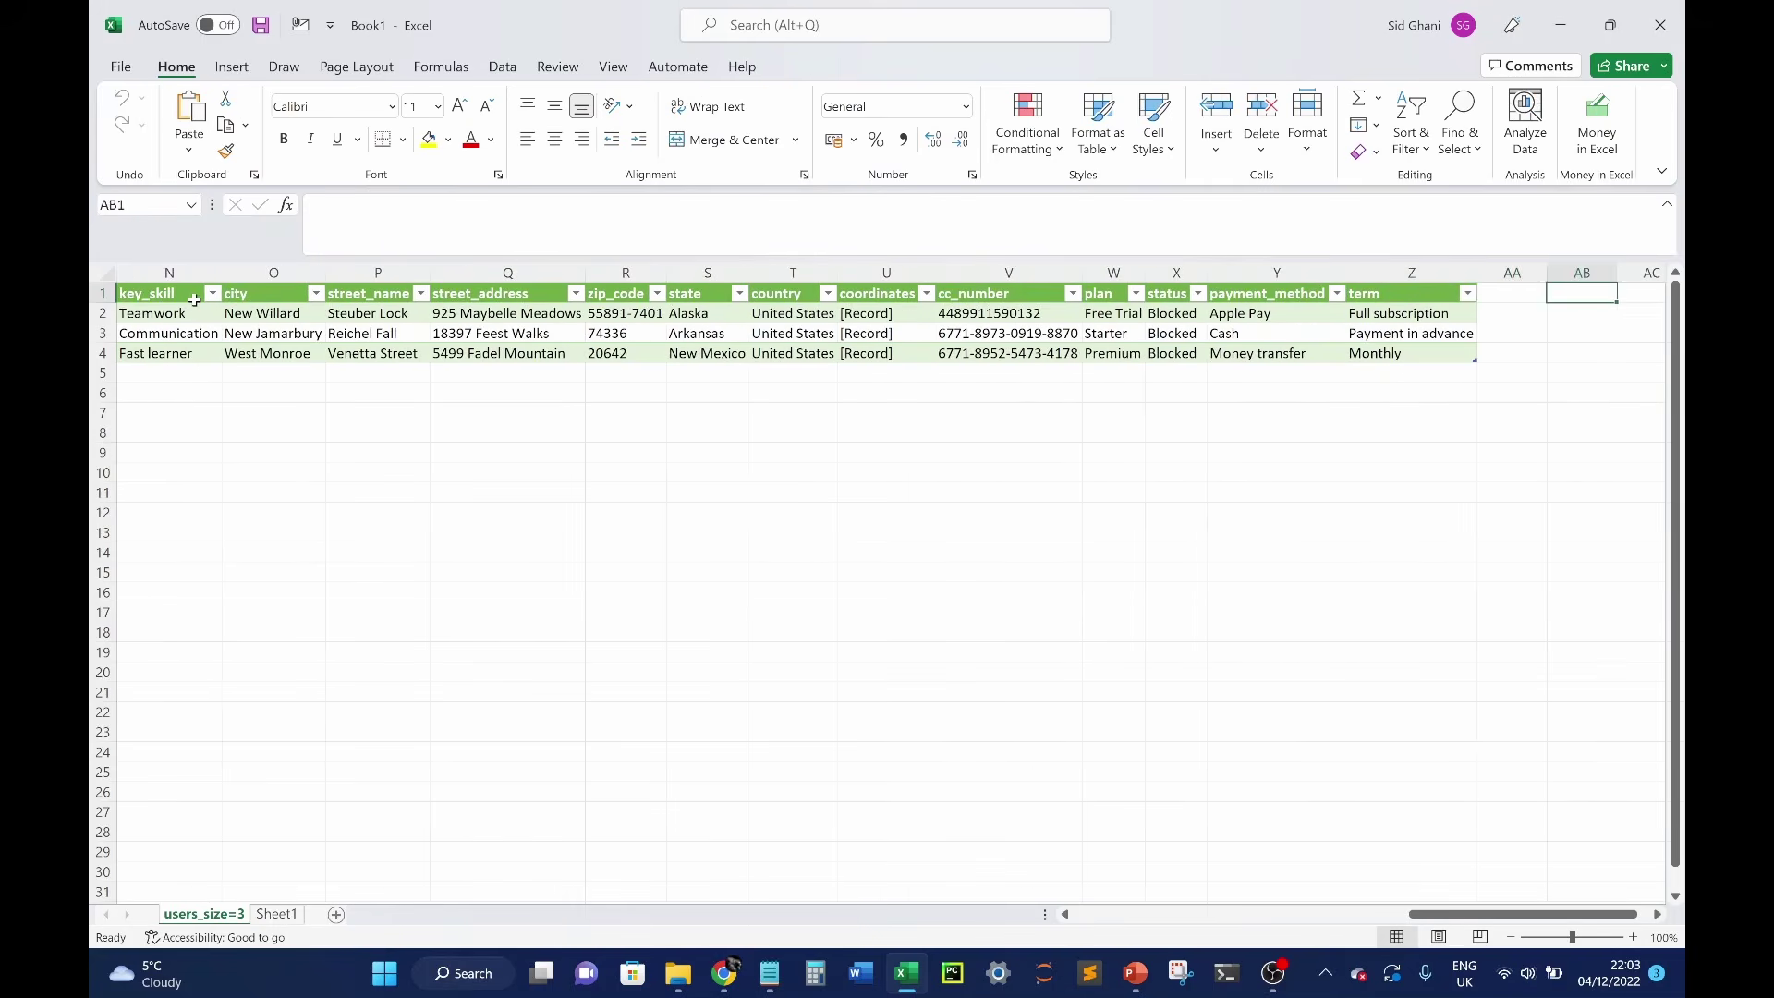
key("Left")
key("Left")
key("Left")
key("Left")
key("Left")
key("Left")
key("Left")
key("Left")
key("Left")
key("Left")
key("Left")
key("Left")
key("Left")
key("Left")
key("Left")
key("Left")
key("Left")
key("Left")
key("Left")
key("Left")
key("Left")
key("Left")
key("Left")
key("Left")
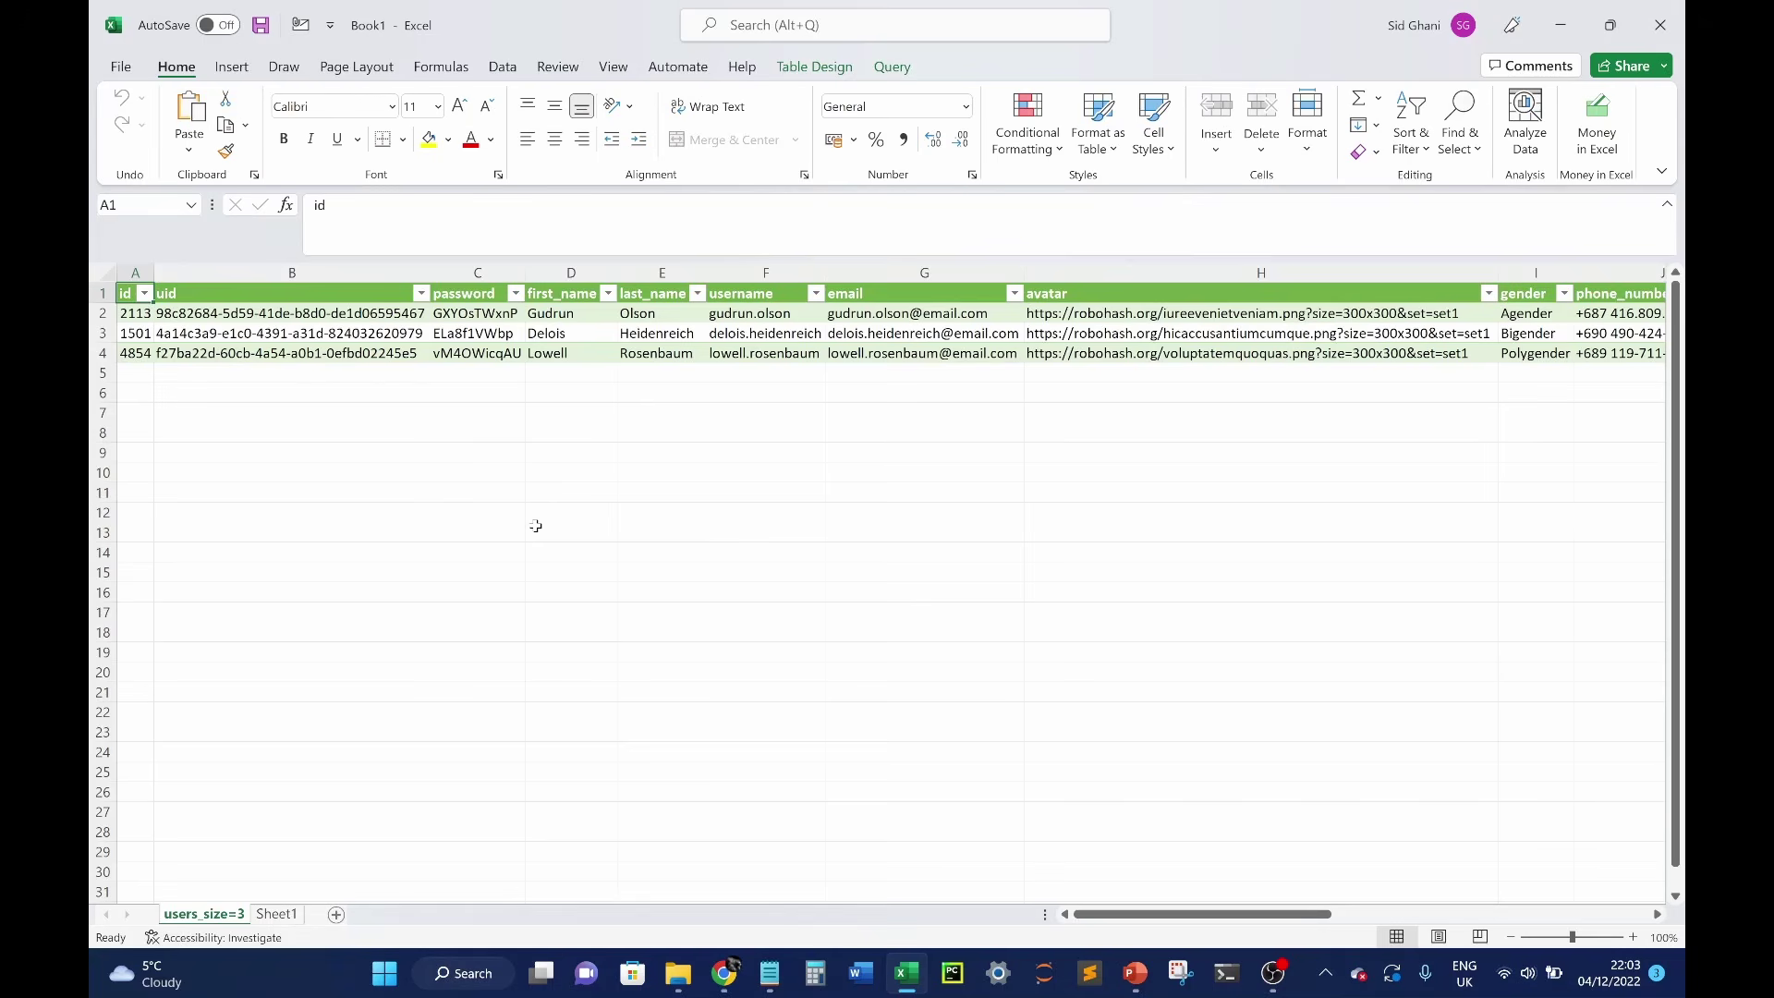
left_click(443, 454)
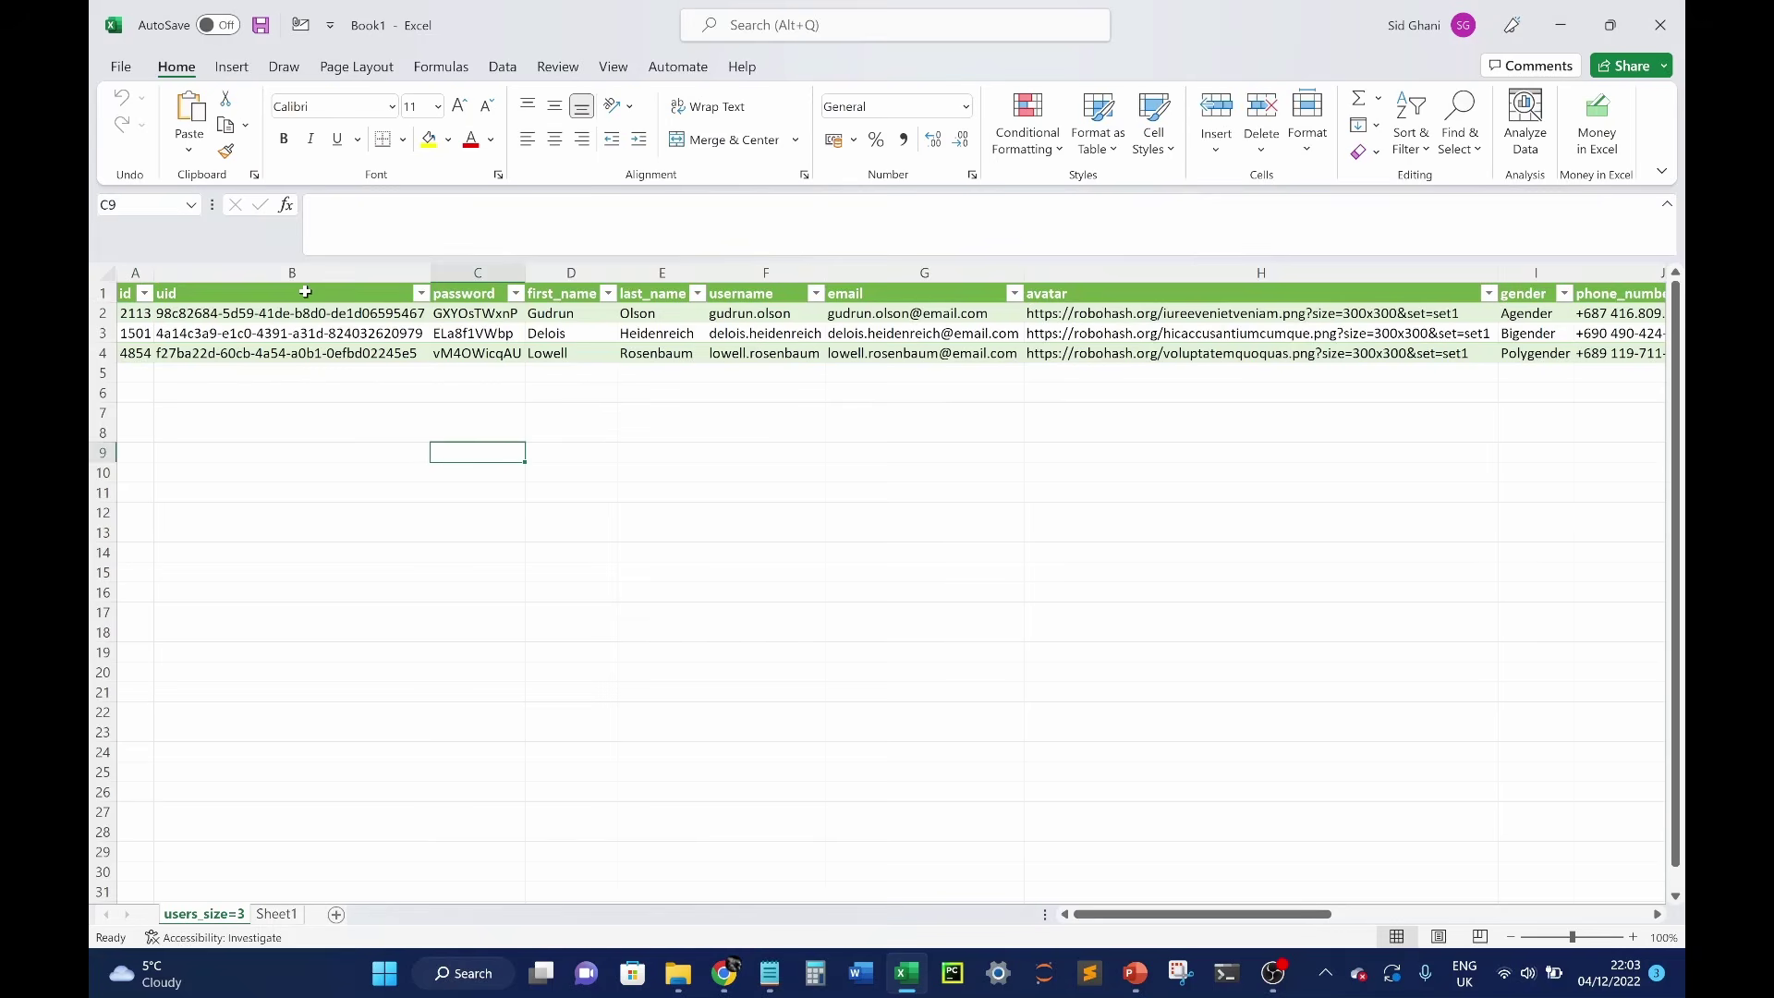
left_click_drag(129, 293, 1193, 338)
left_click(1187, 445)
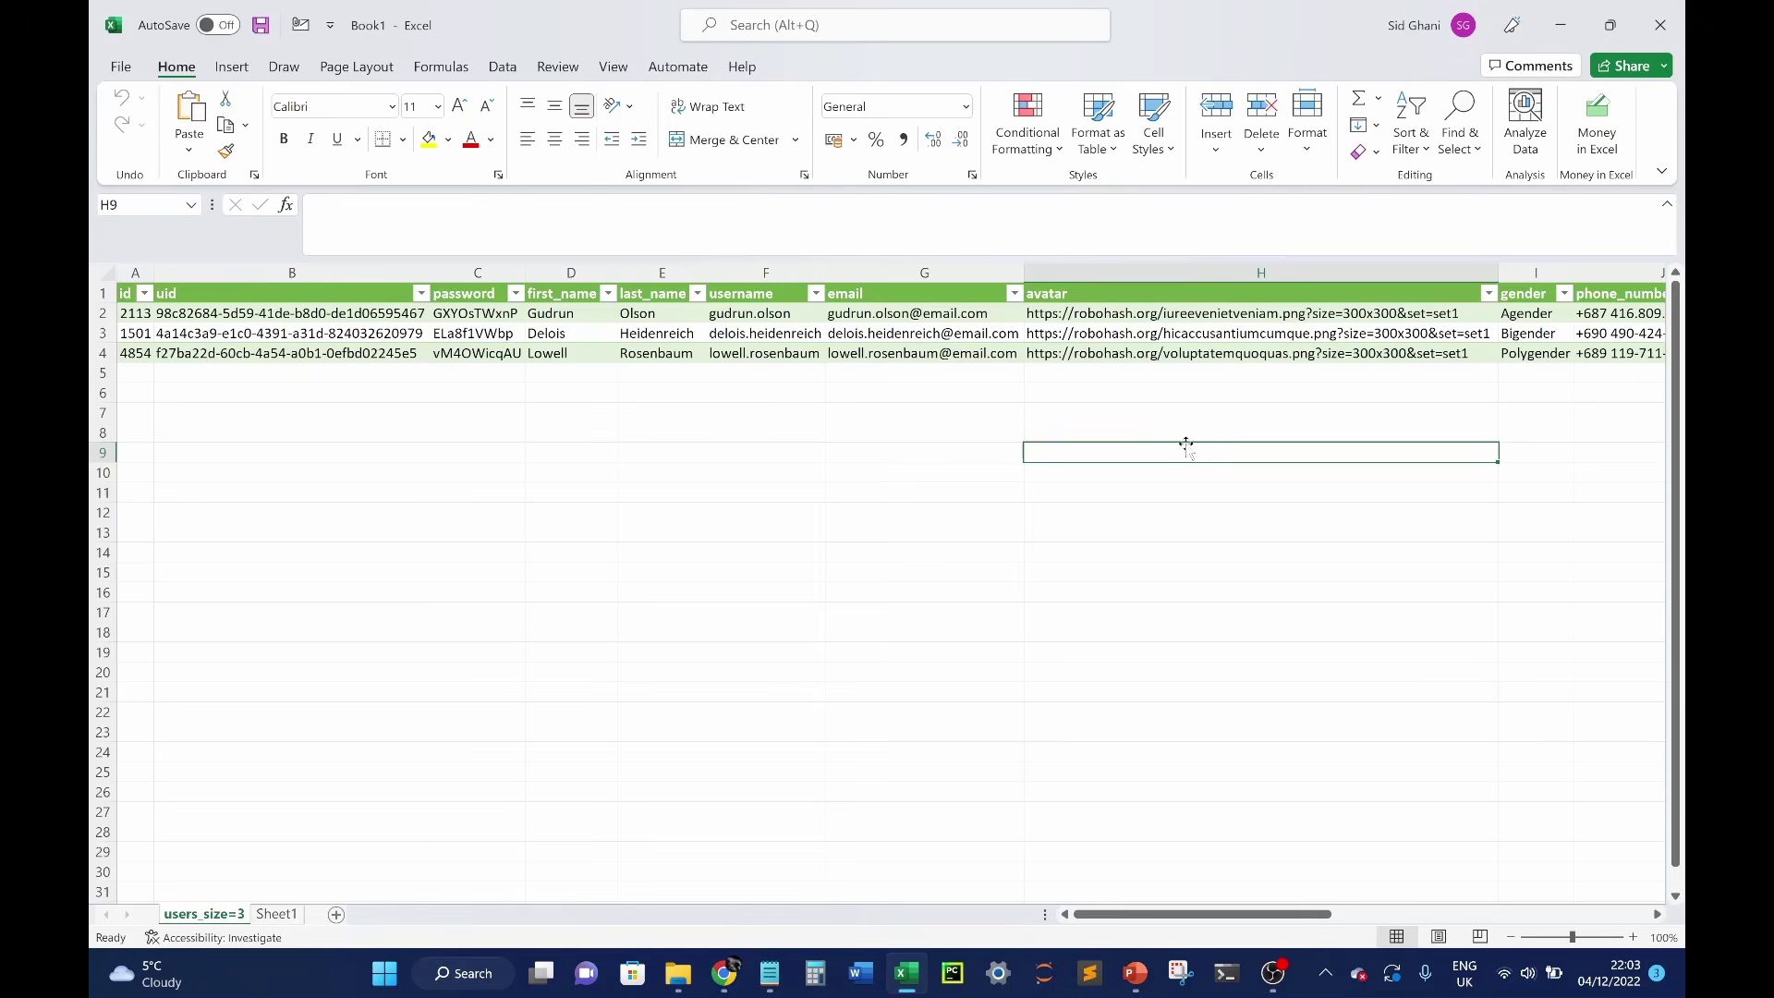
left_click(679, 440)
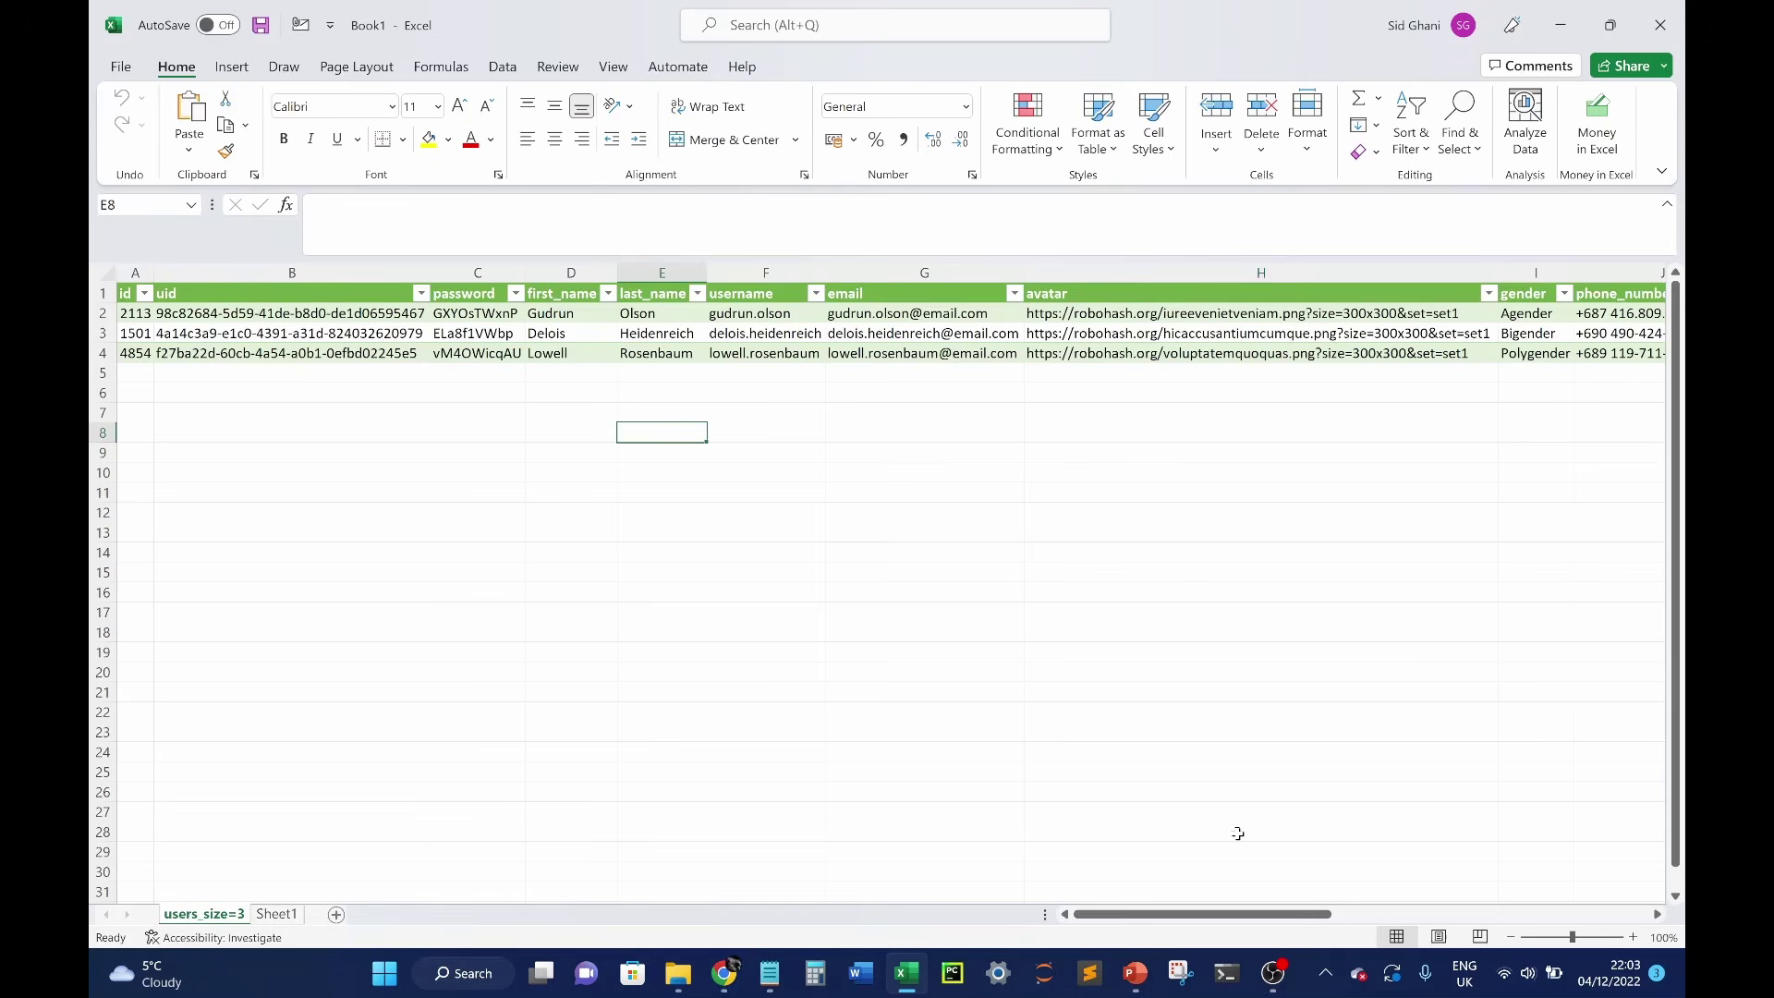
left_click(913, 472)
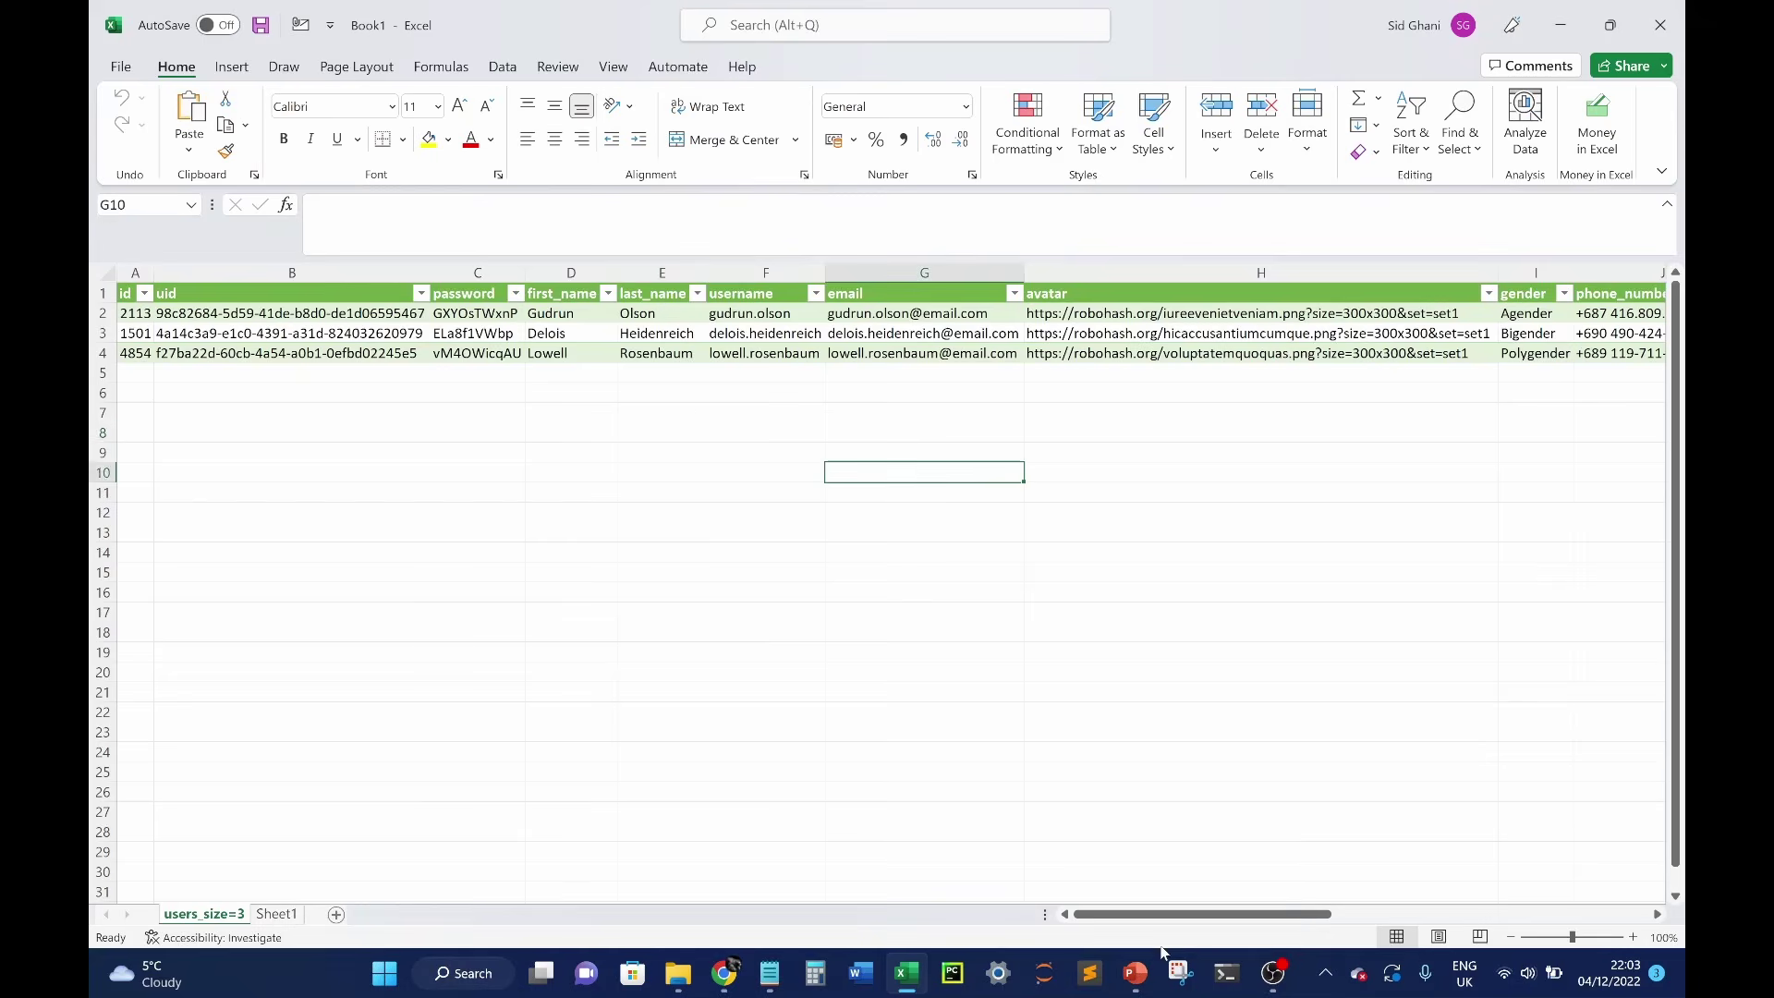